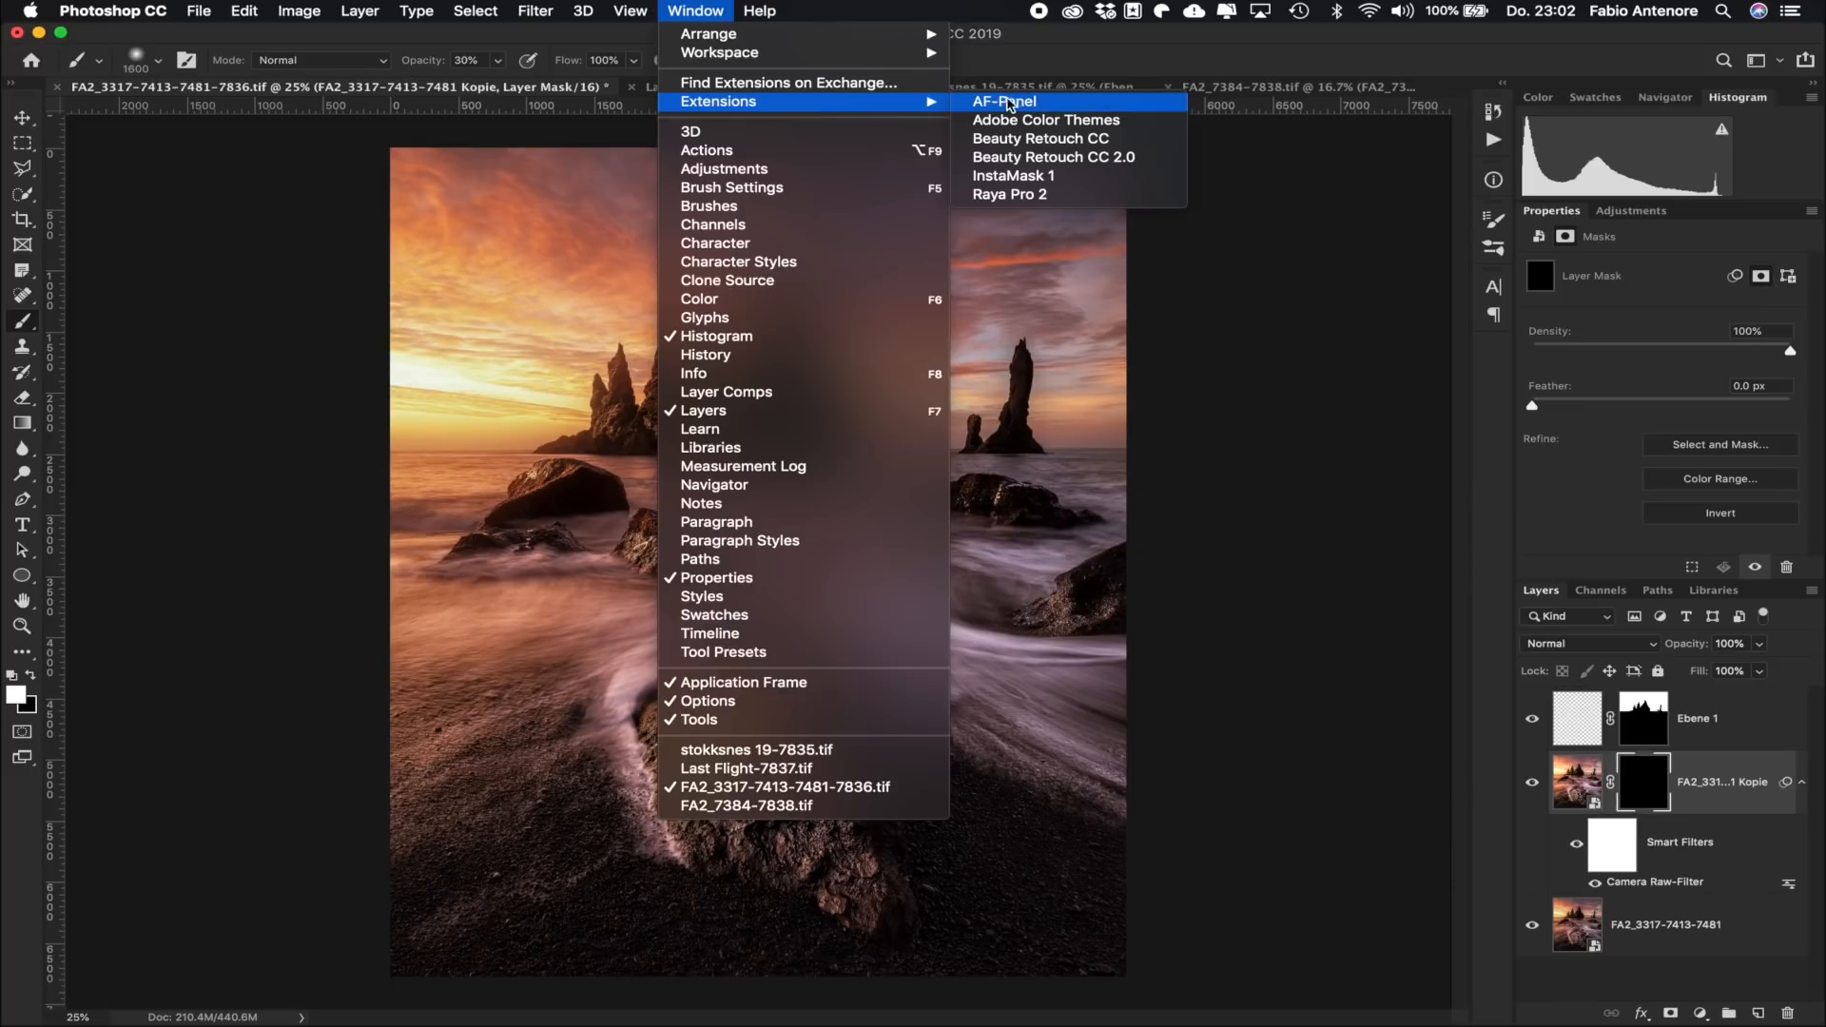
Step: Open the AF-Panel extension and look through its Actions and Luminosity Masks tools, ending on Luminosity Masks
click(1005, 101)
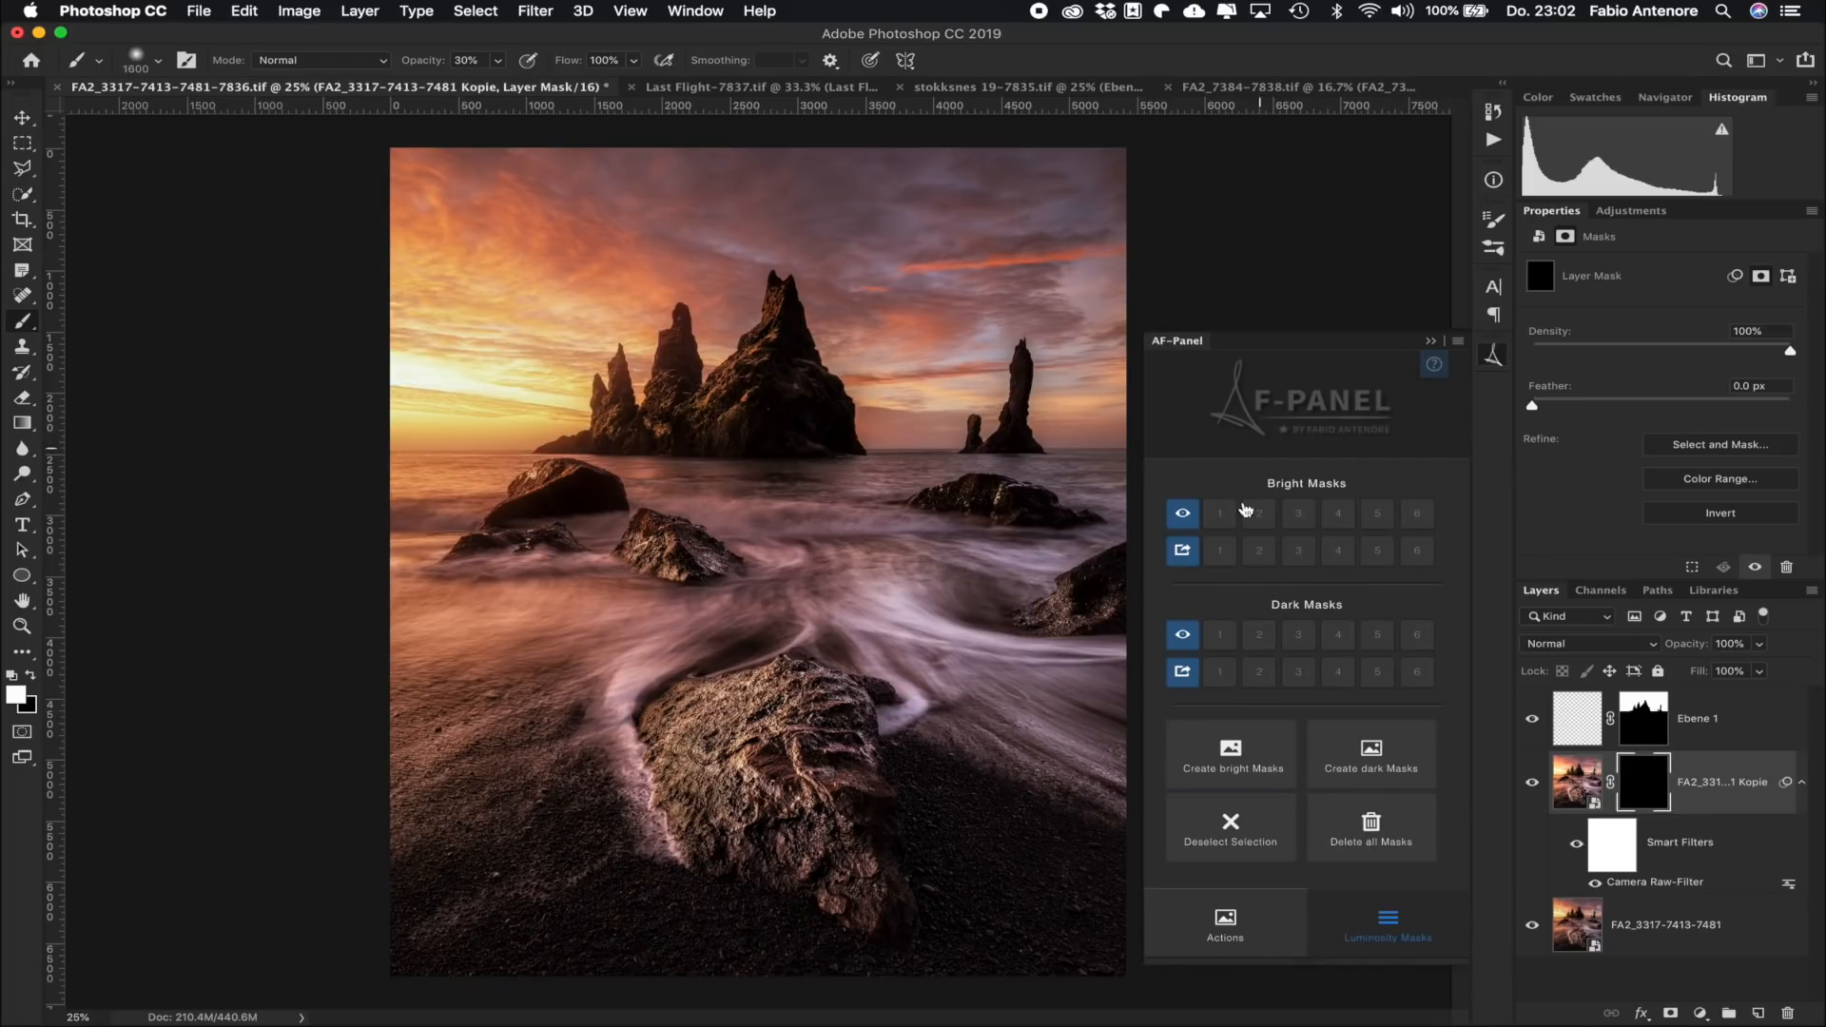
click(1242, 916)
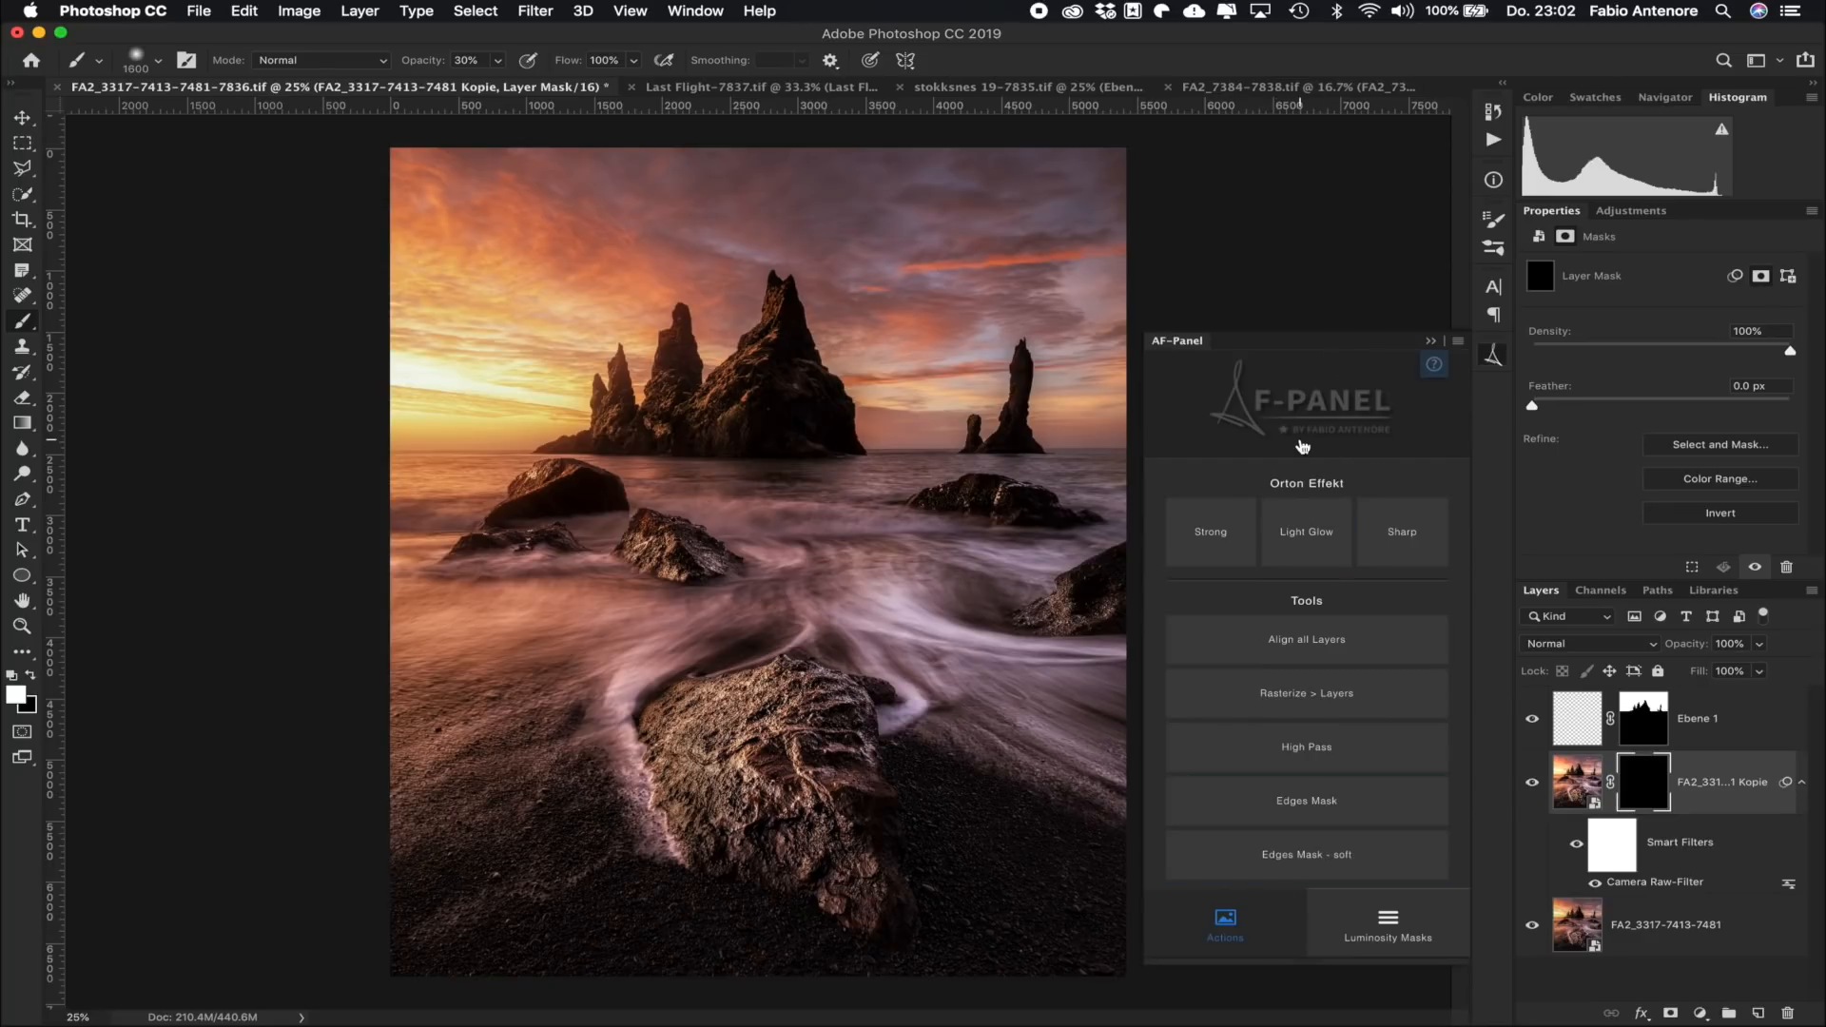
click(1368, 927)
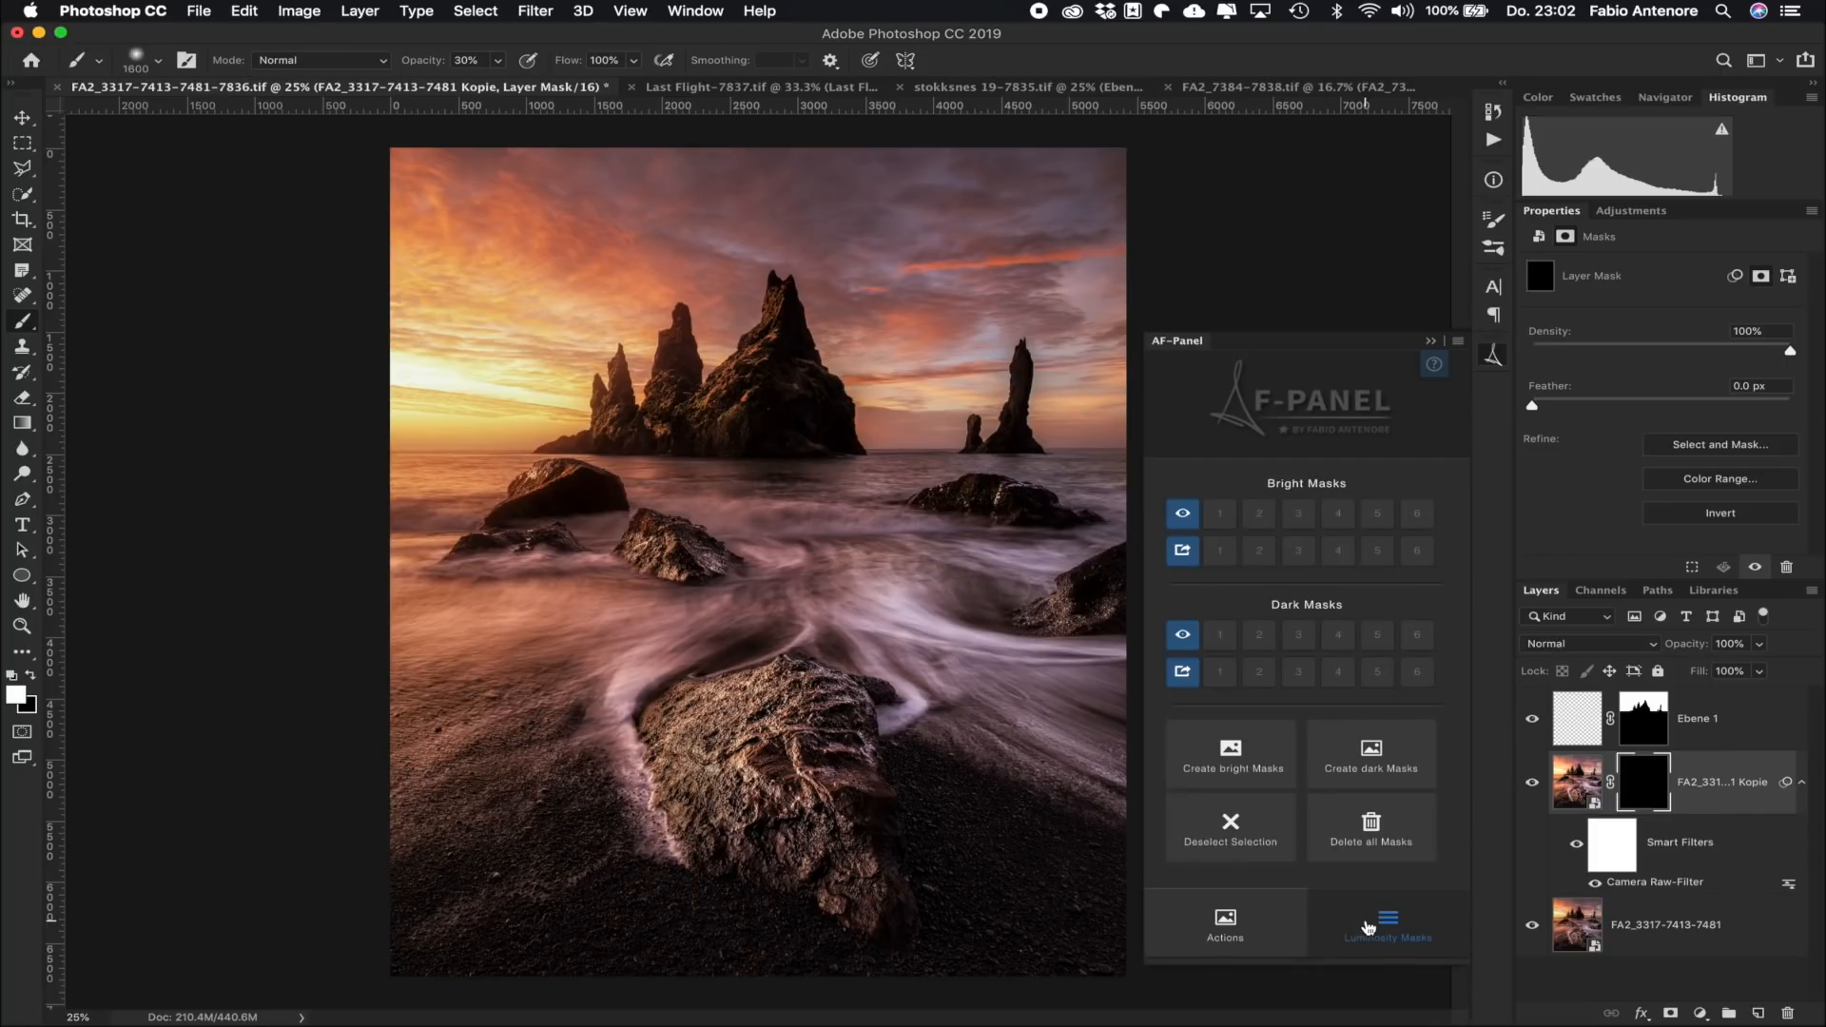
click(1265, 930)
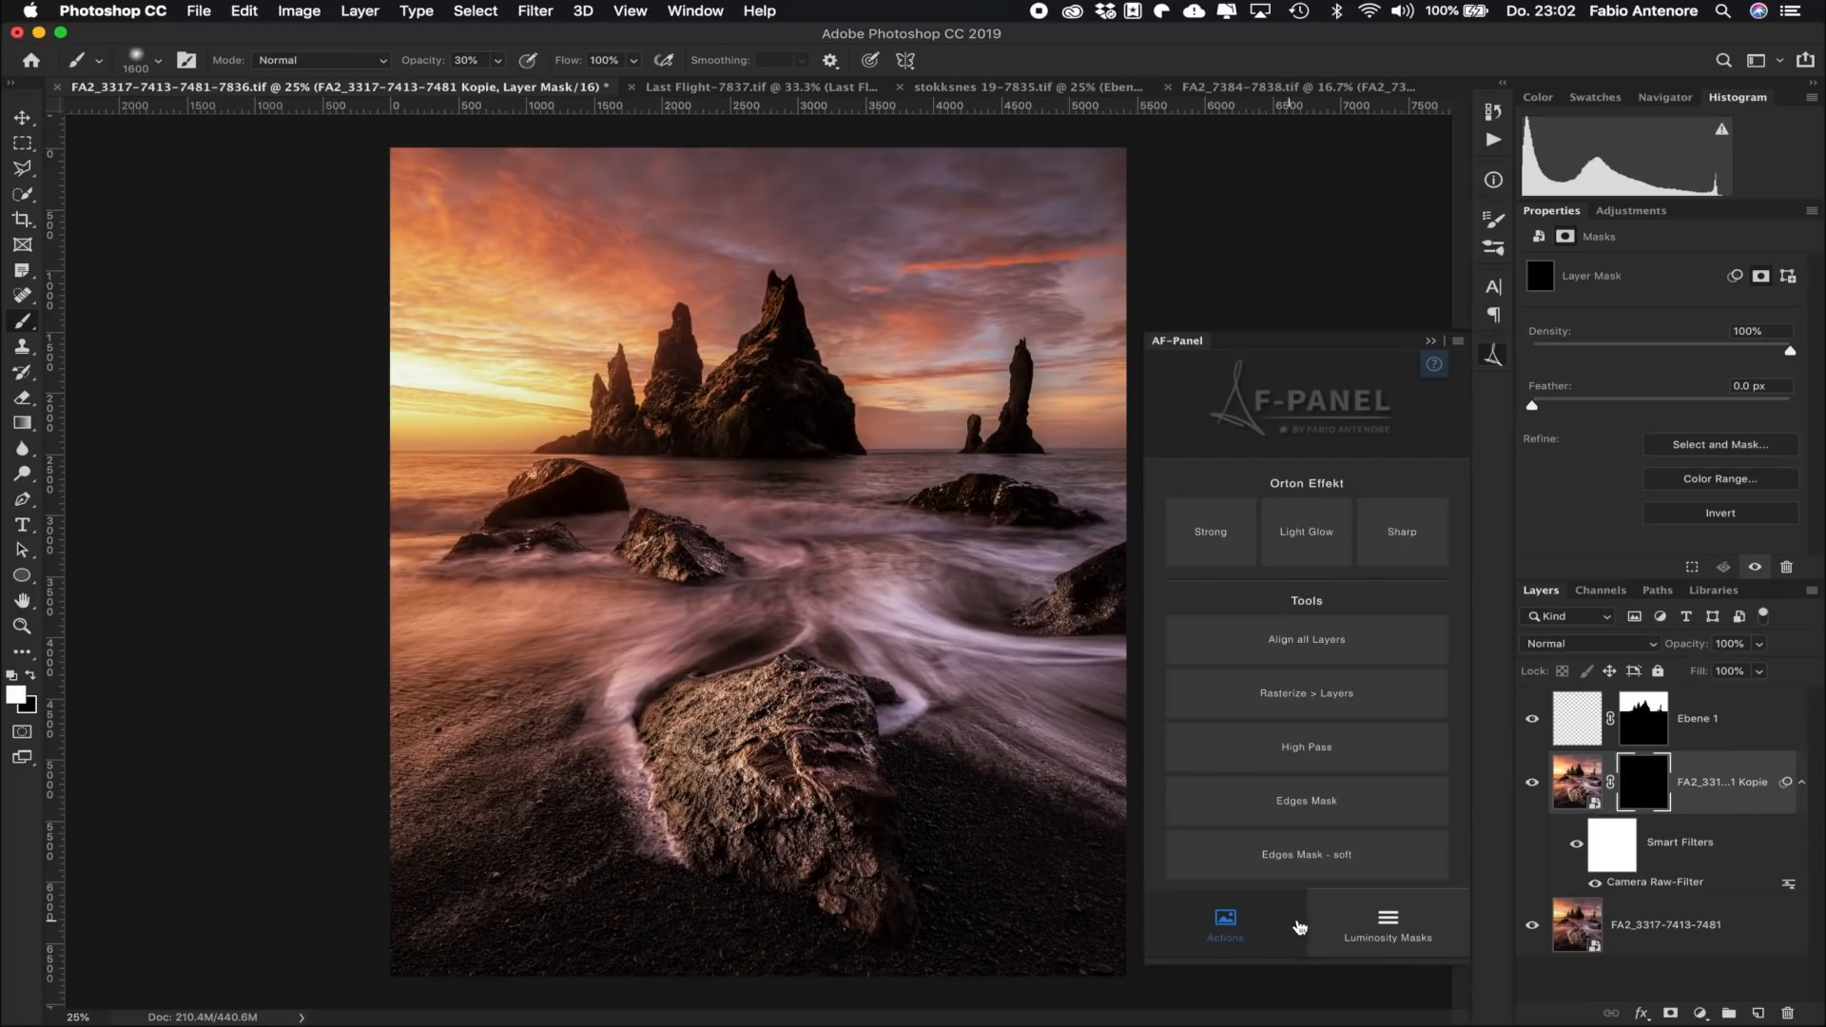
click(1350, 931)
click(1254, 932)
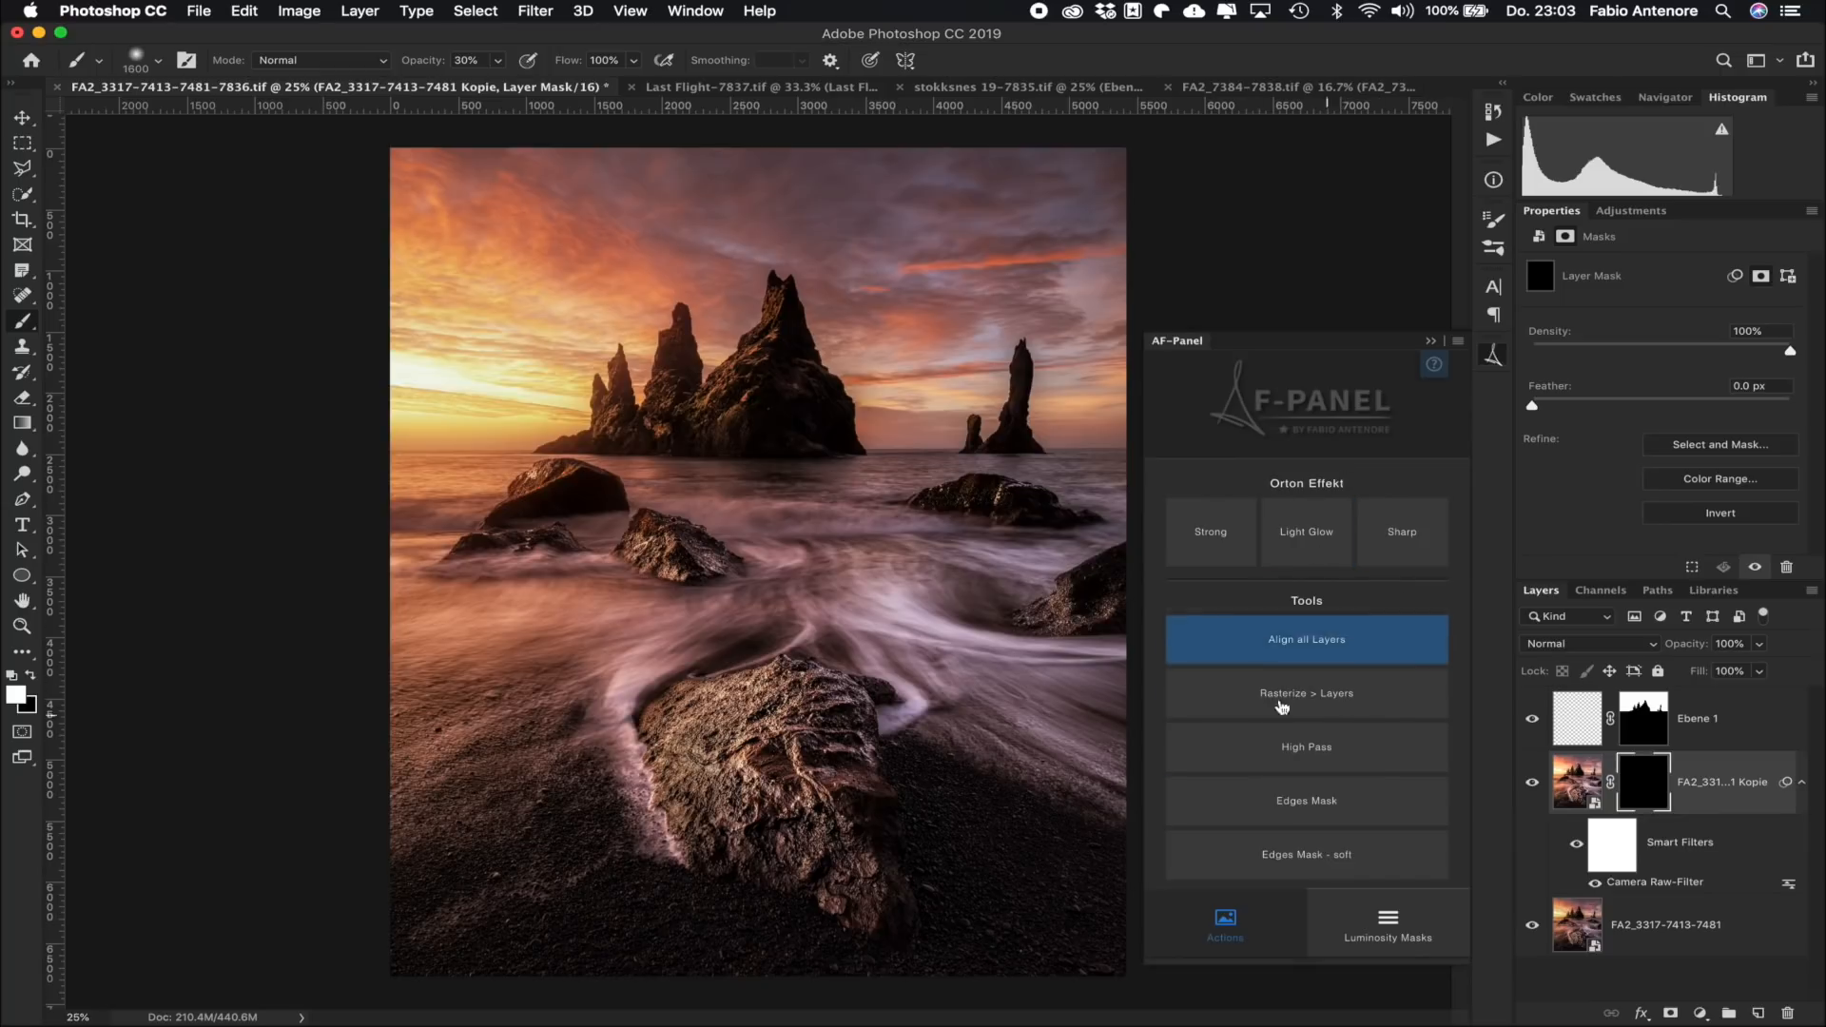
click(1431, 341)
click(1494, 355)
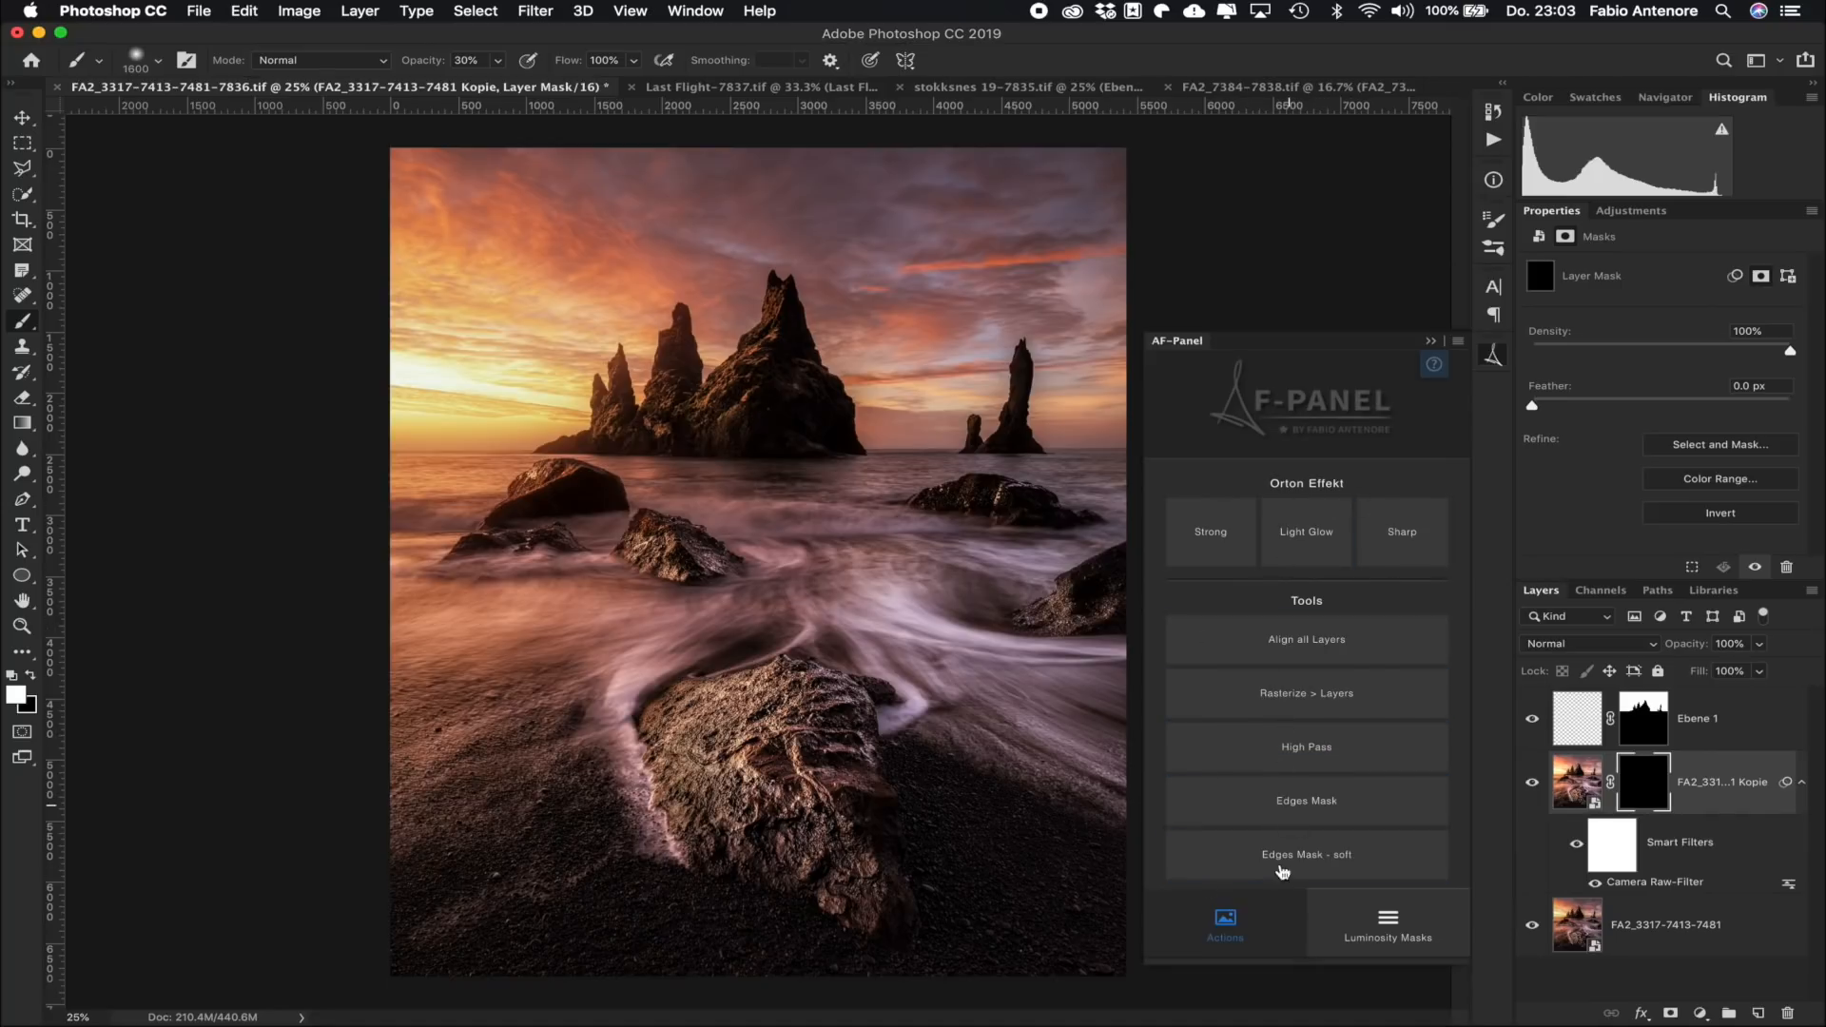
click(1339, 818)
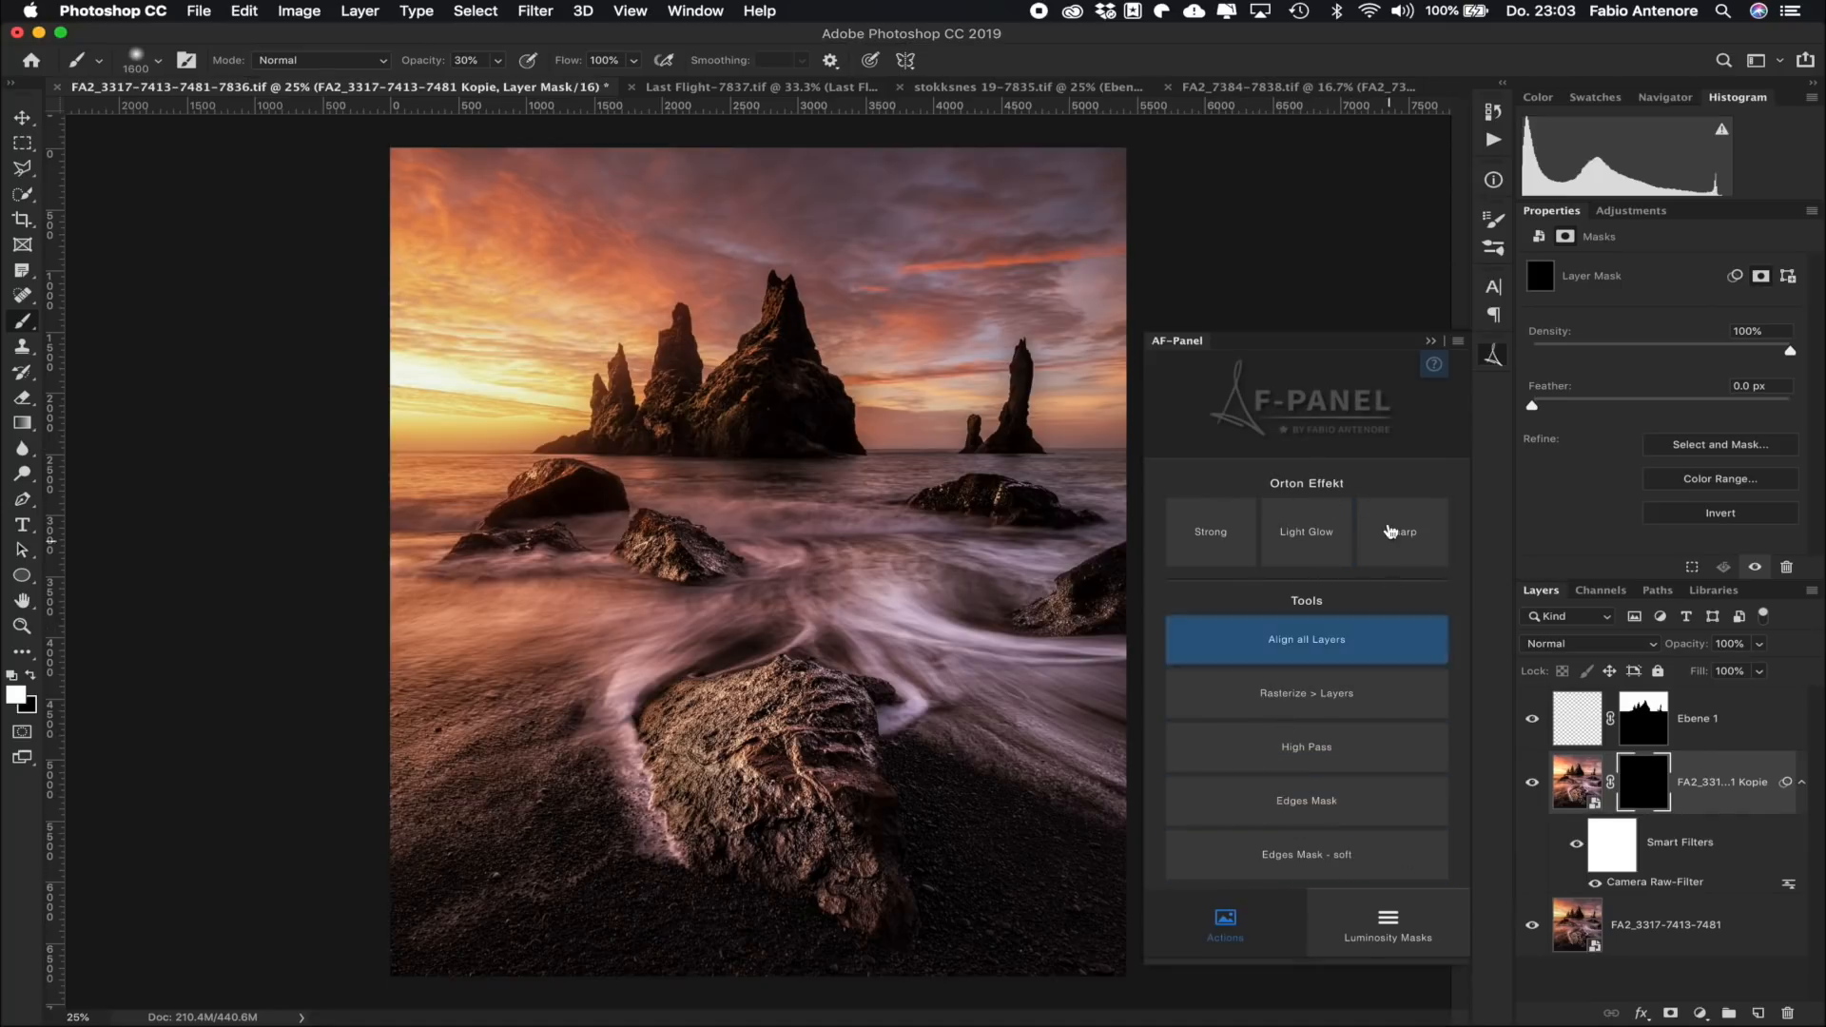
click(1385, 924)
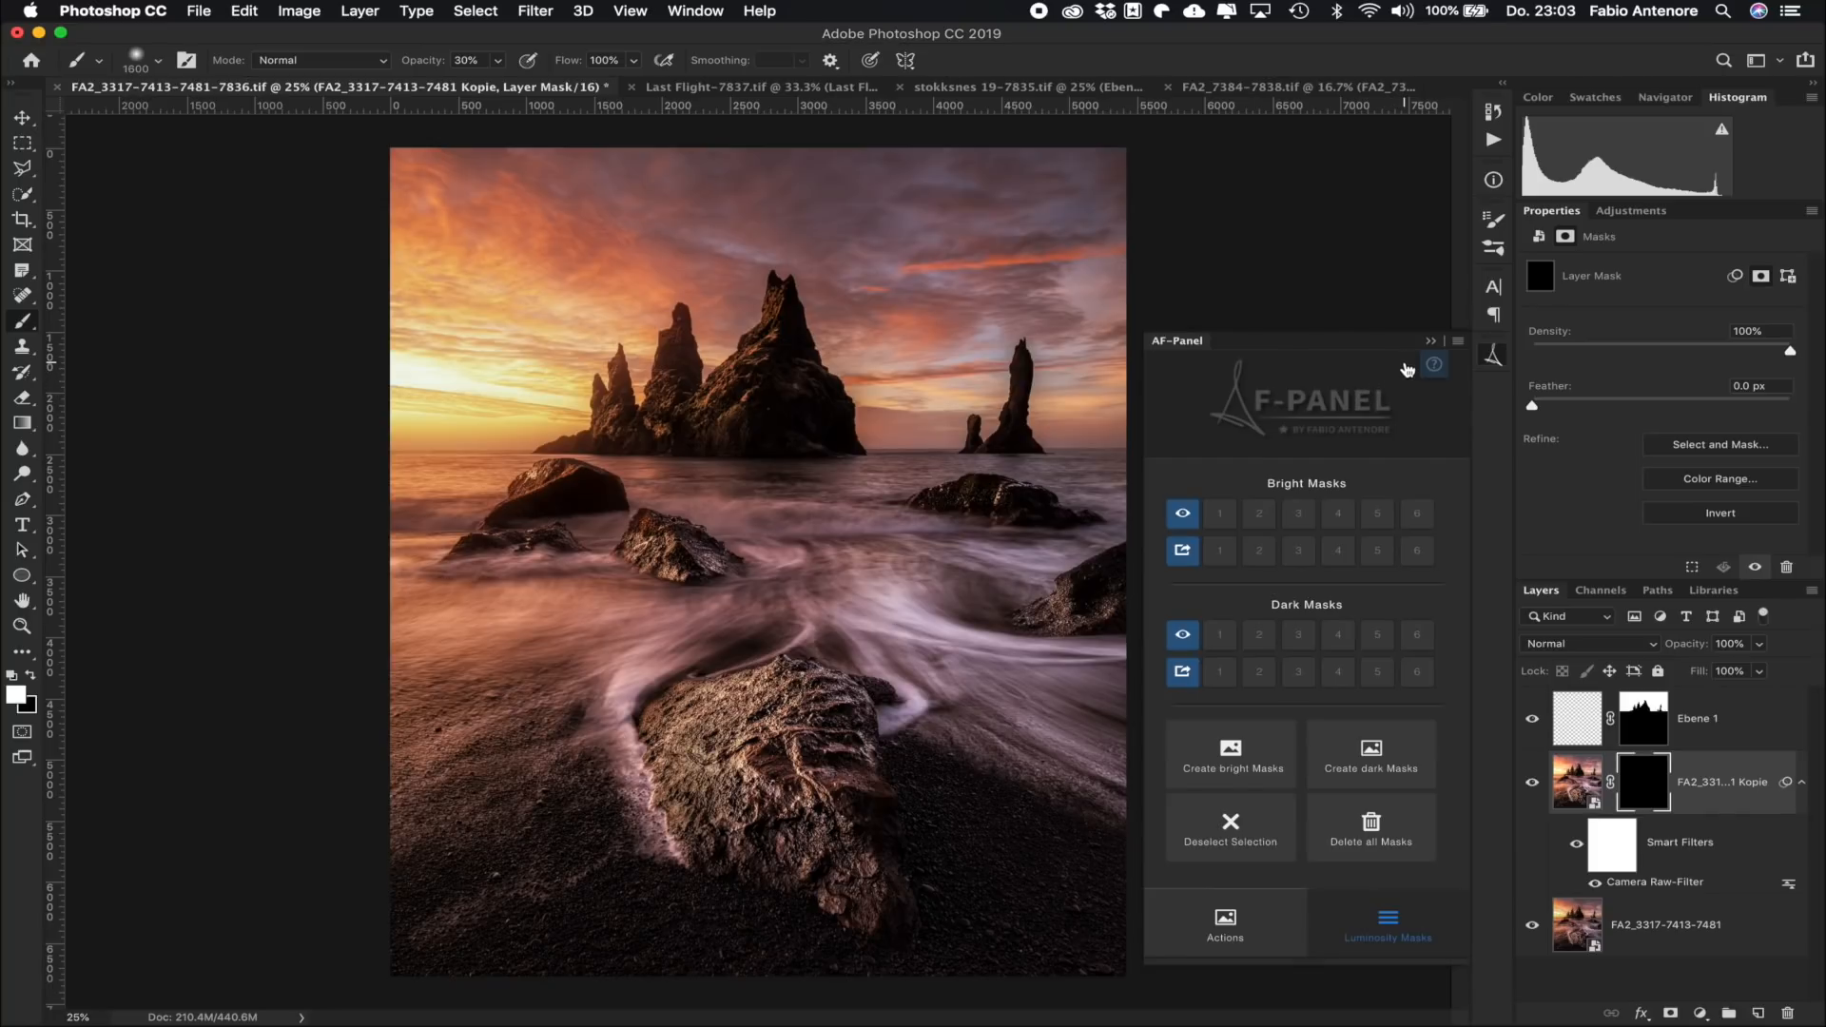
Step: View the AF-Panel's online help in Safari, return to Photoshop, and look at the panel's additional options
click(1435, 366)
mouse_move(1436, 378)
click(1435, 371)
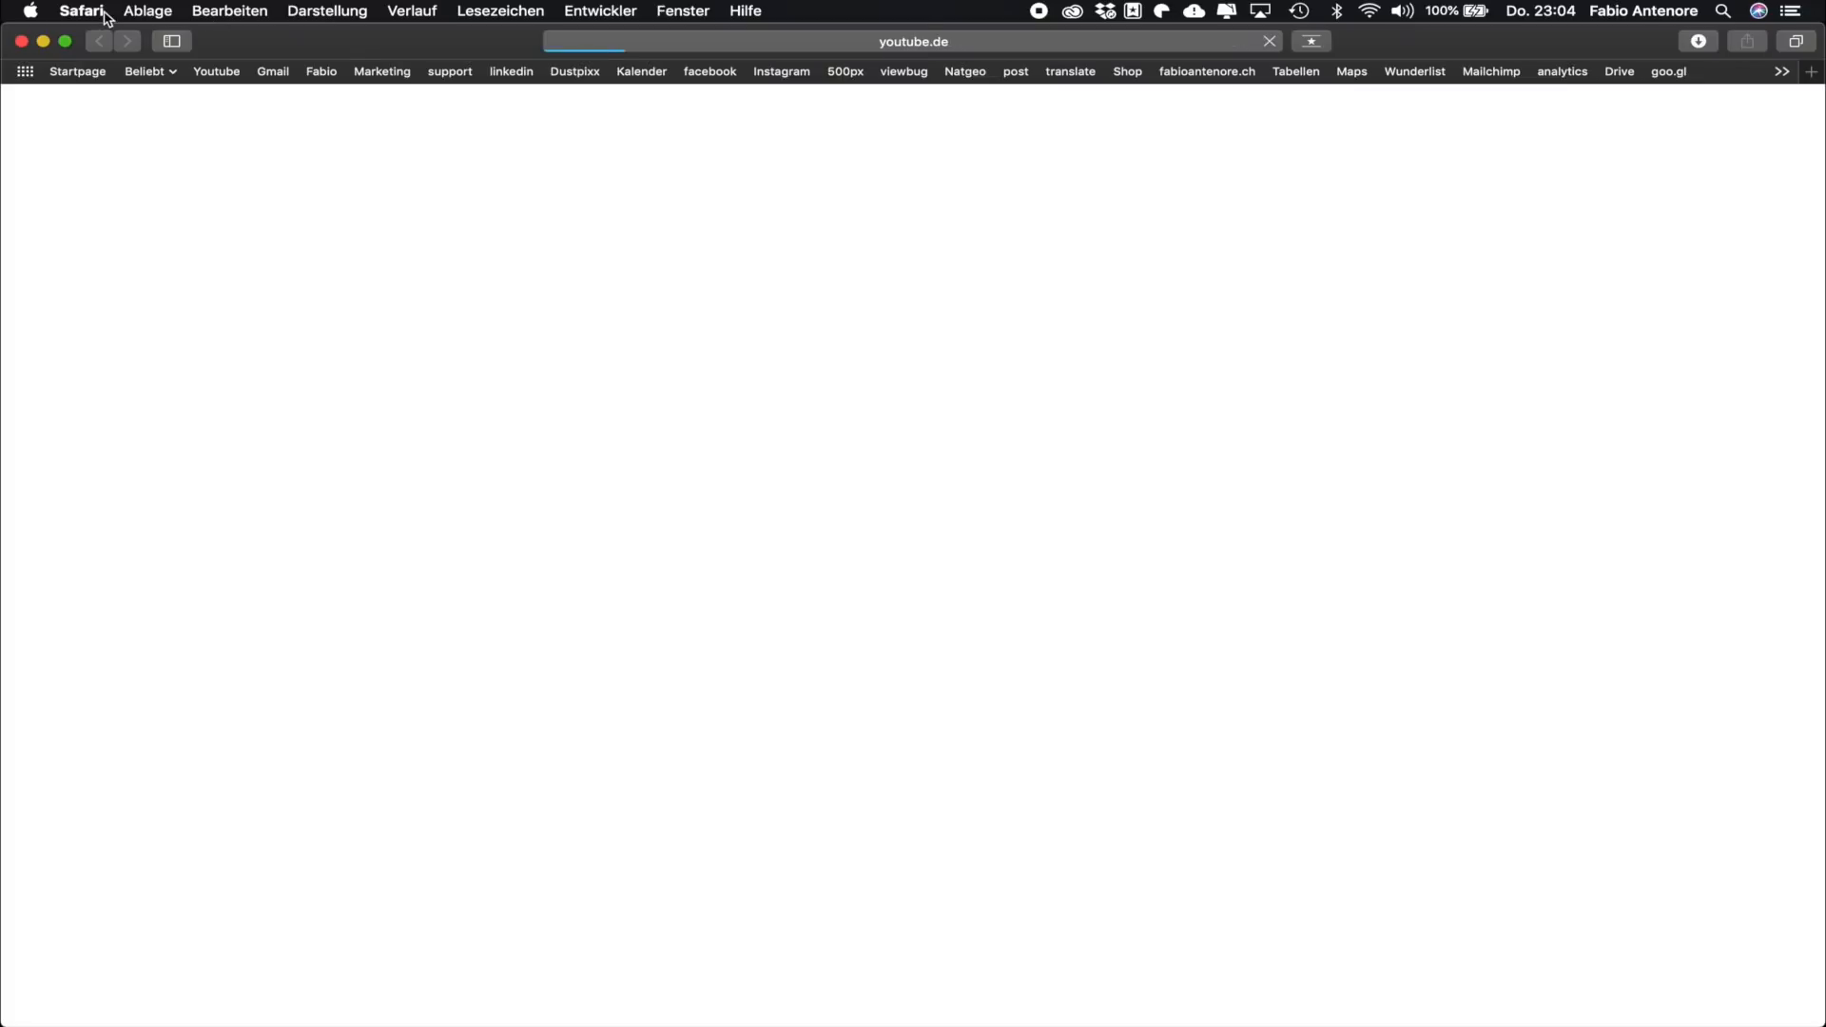
click(95, 11)
click(141, 260)
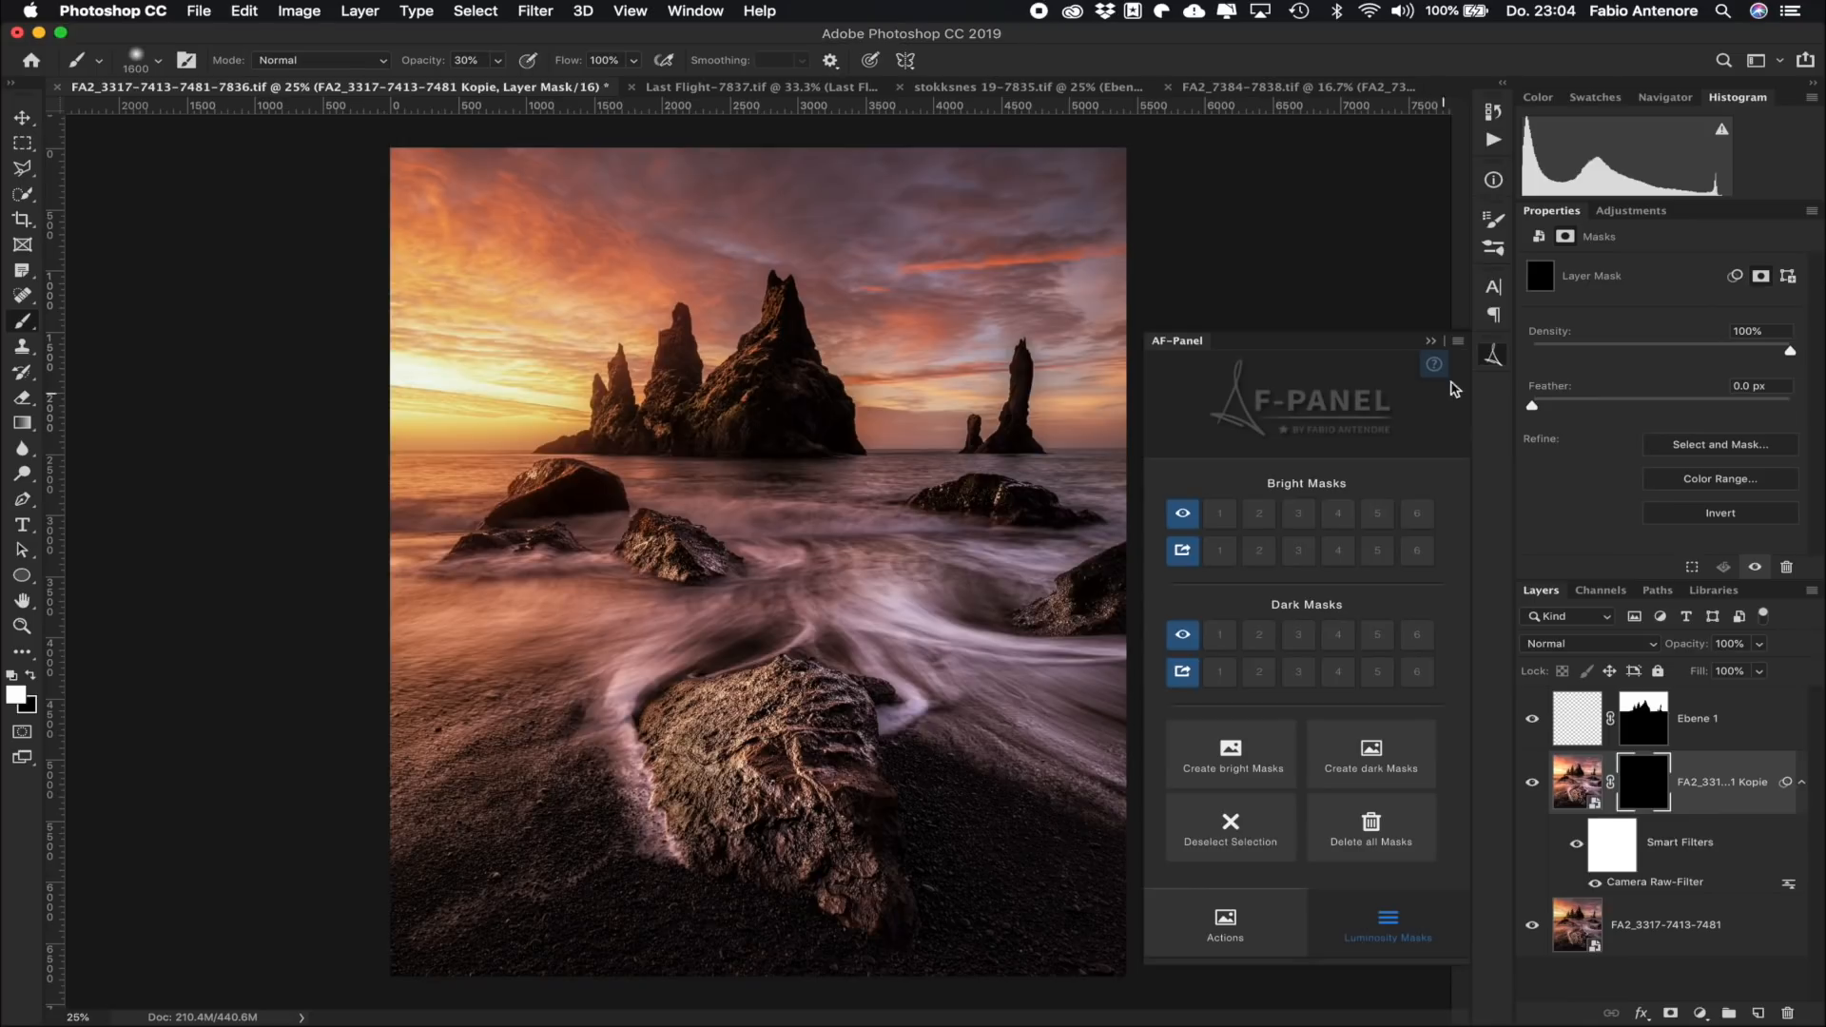
click(1460, 342)
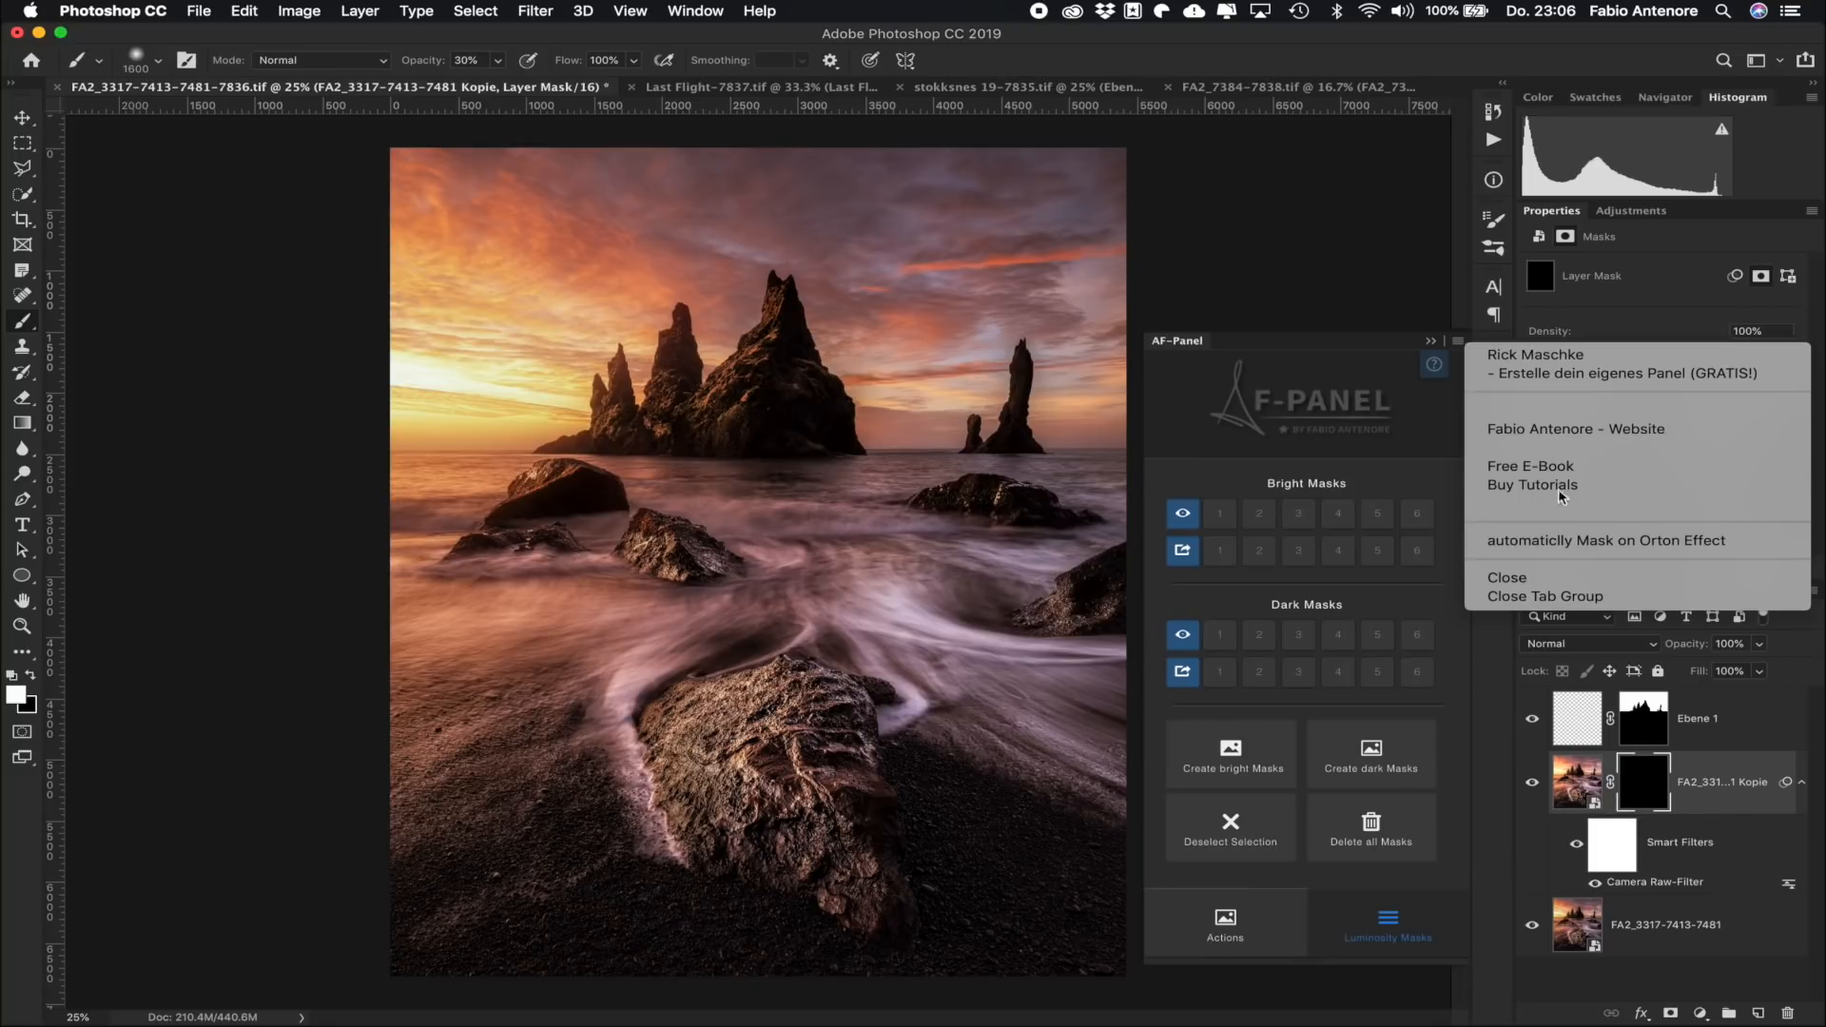
click(1362, 404)
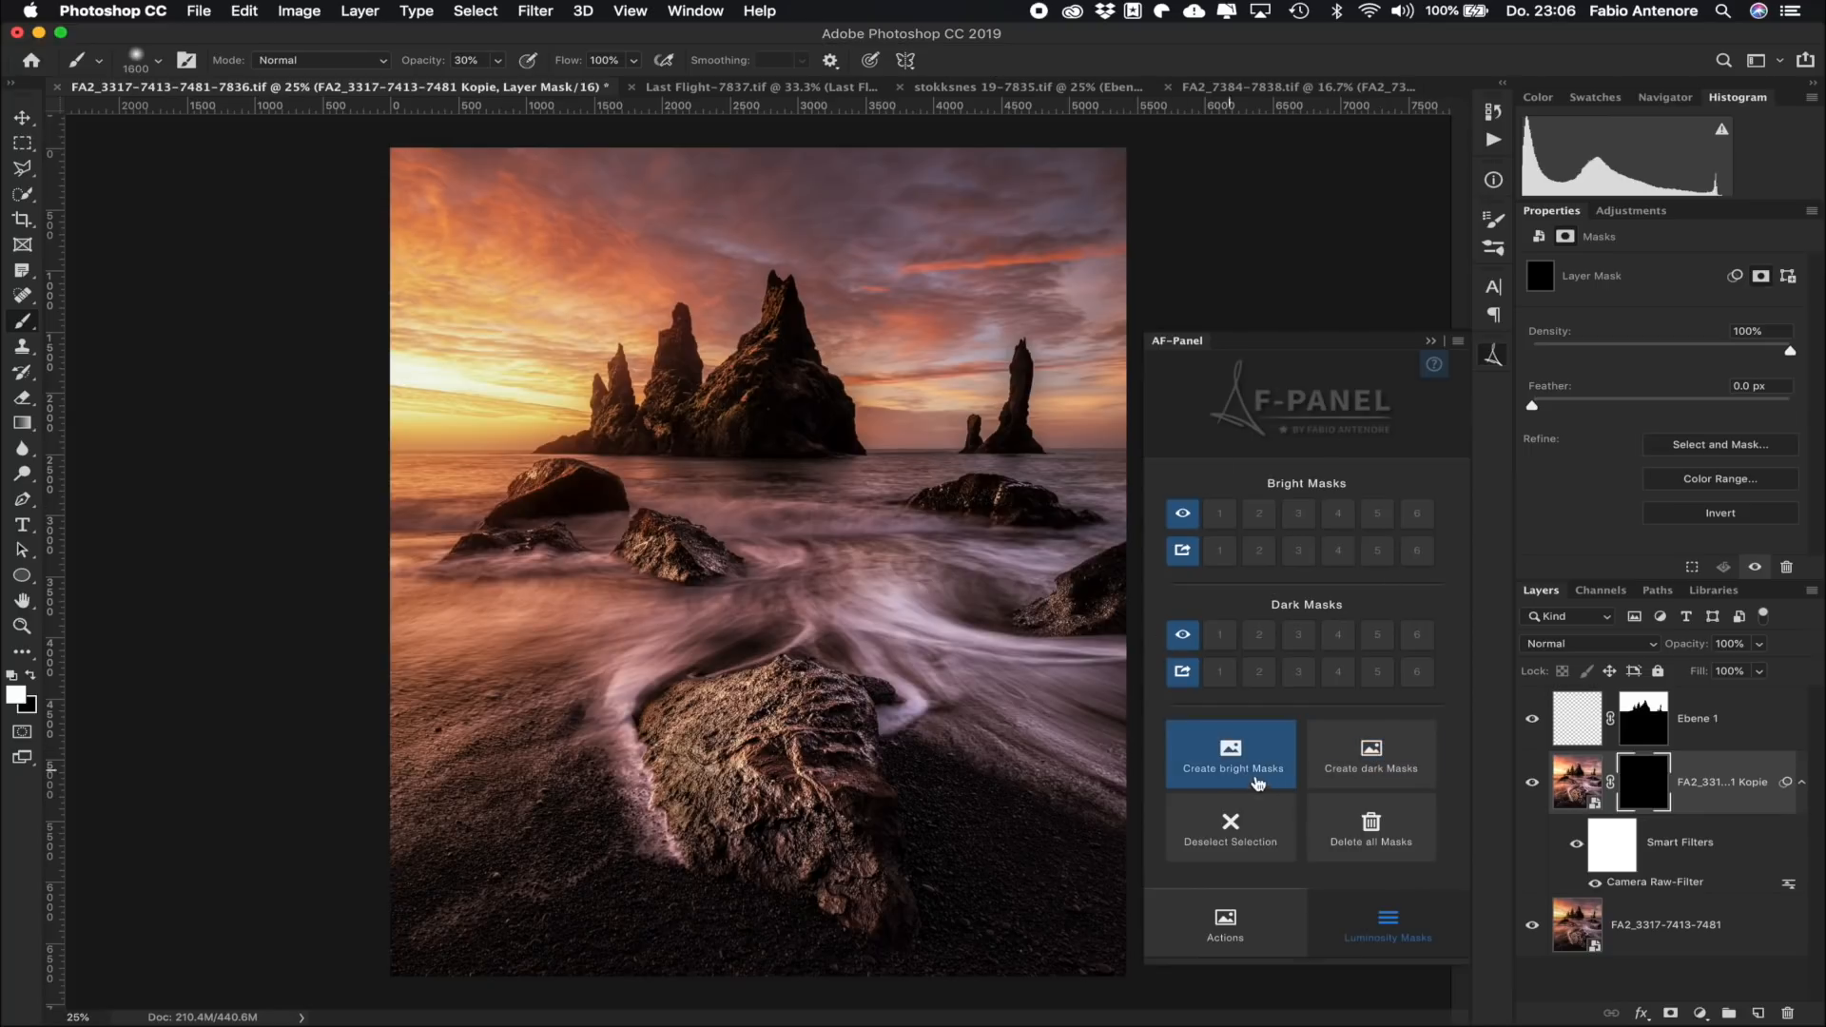
Step: Create the bright luminosity masks, preview masks 1, 2, 3, 4 and 6, and load bright mask 6 as a selection
click(1231, 752)
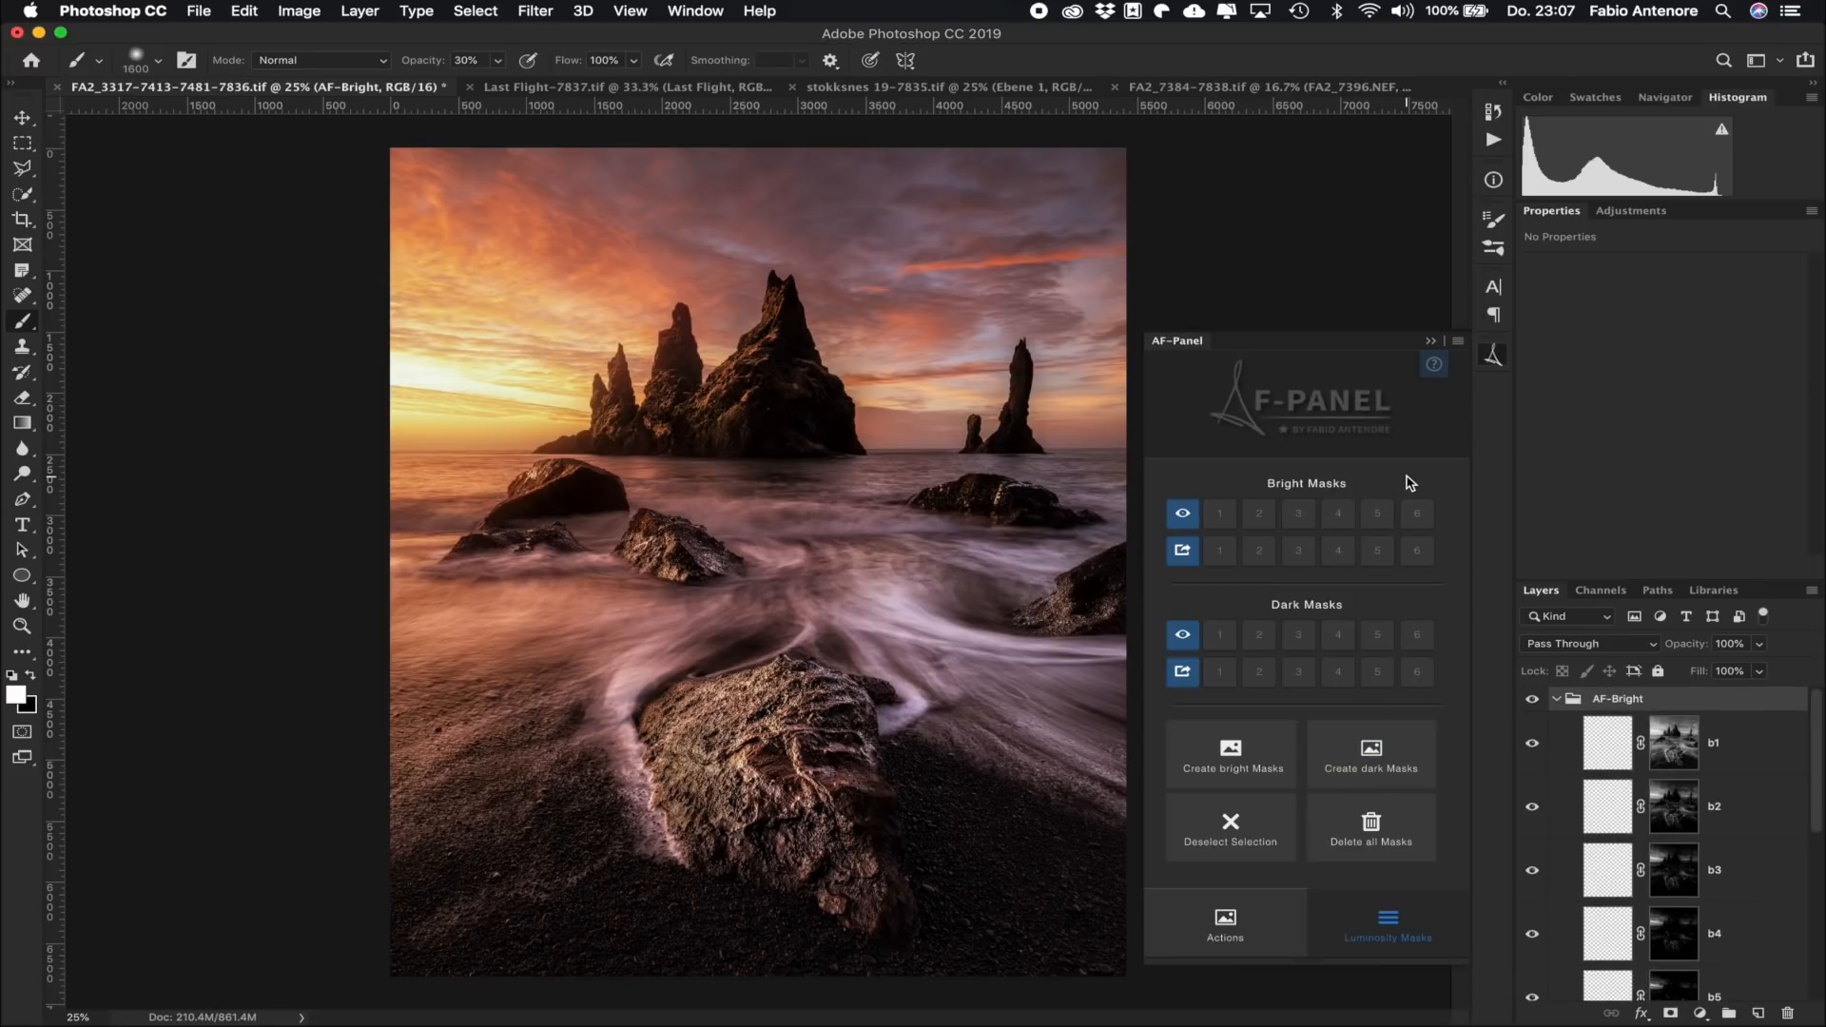
click(1224, 518)
click(1267, 519)
click(1299, 517)
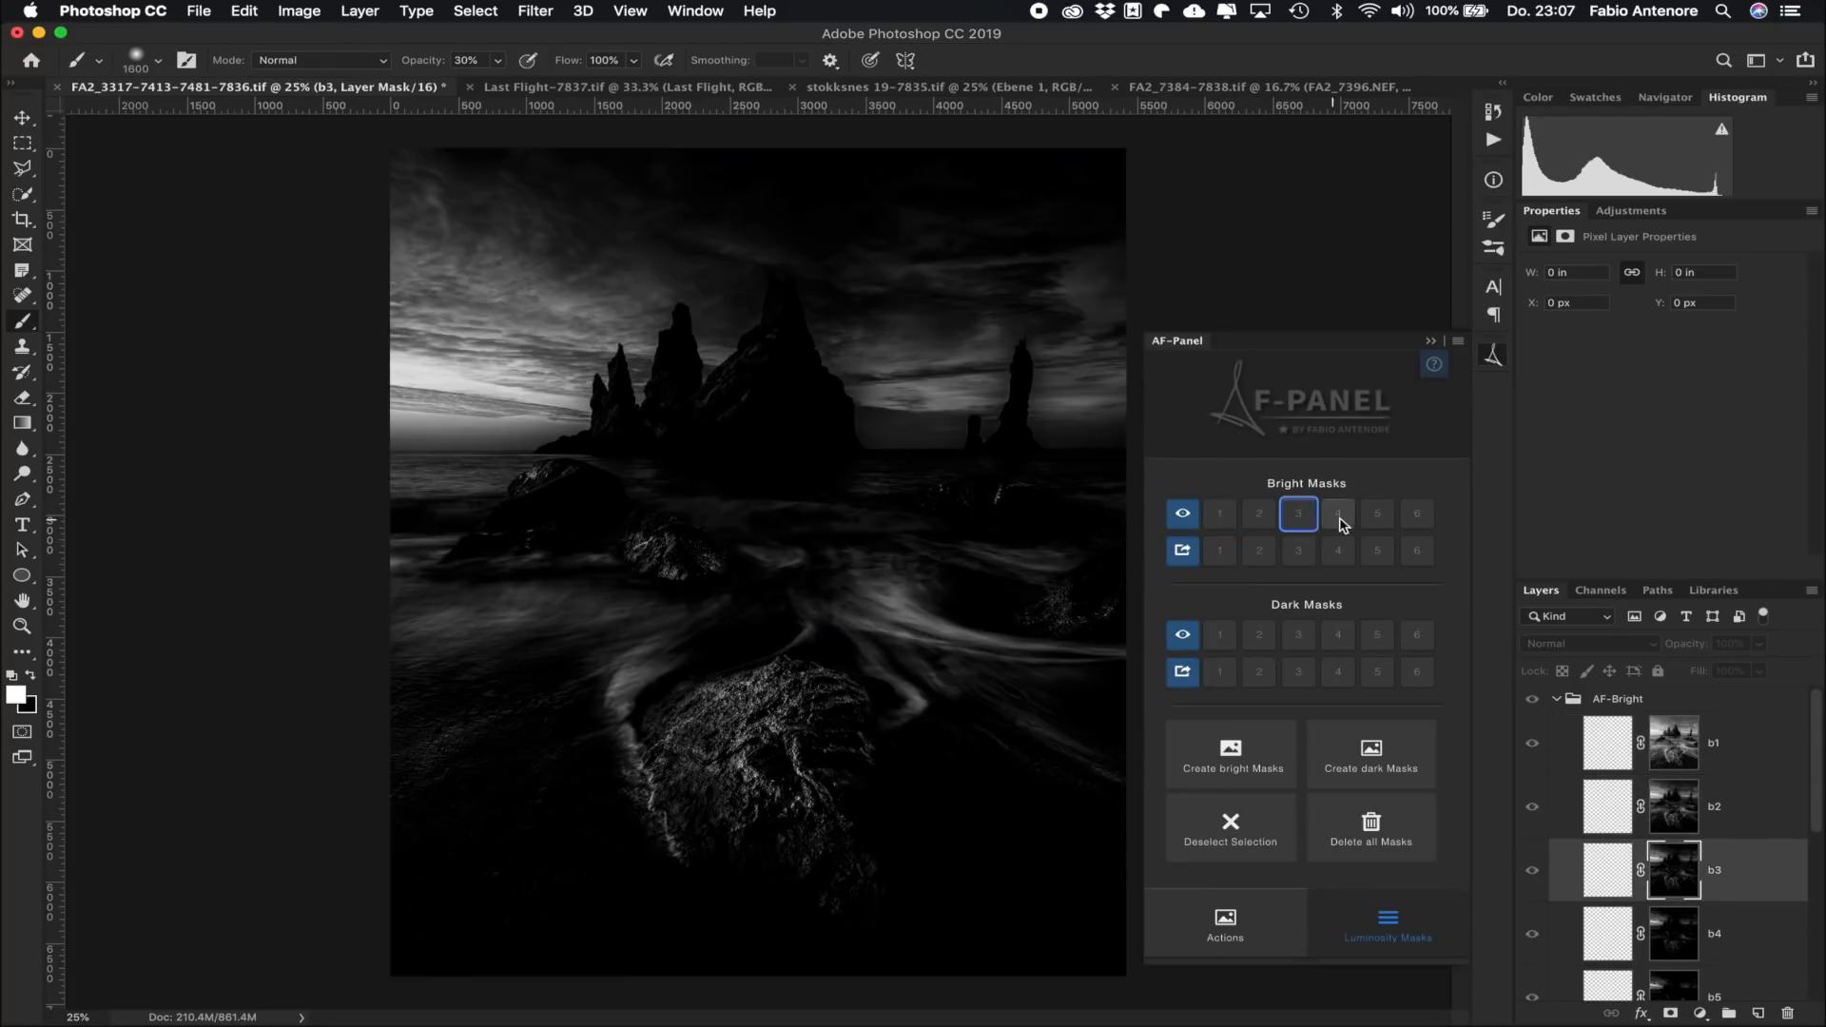
click(1338, 516)
click(1417, 518)
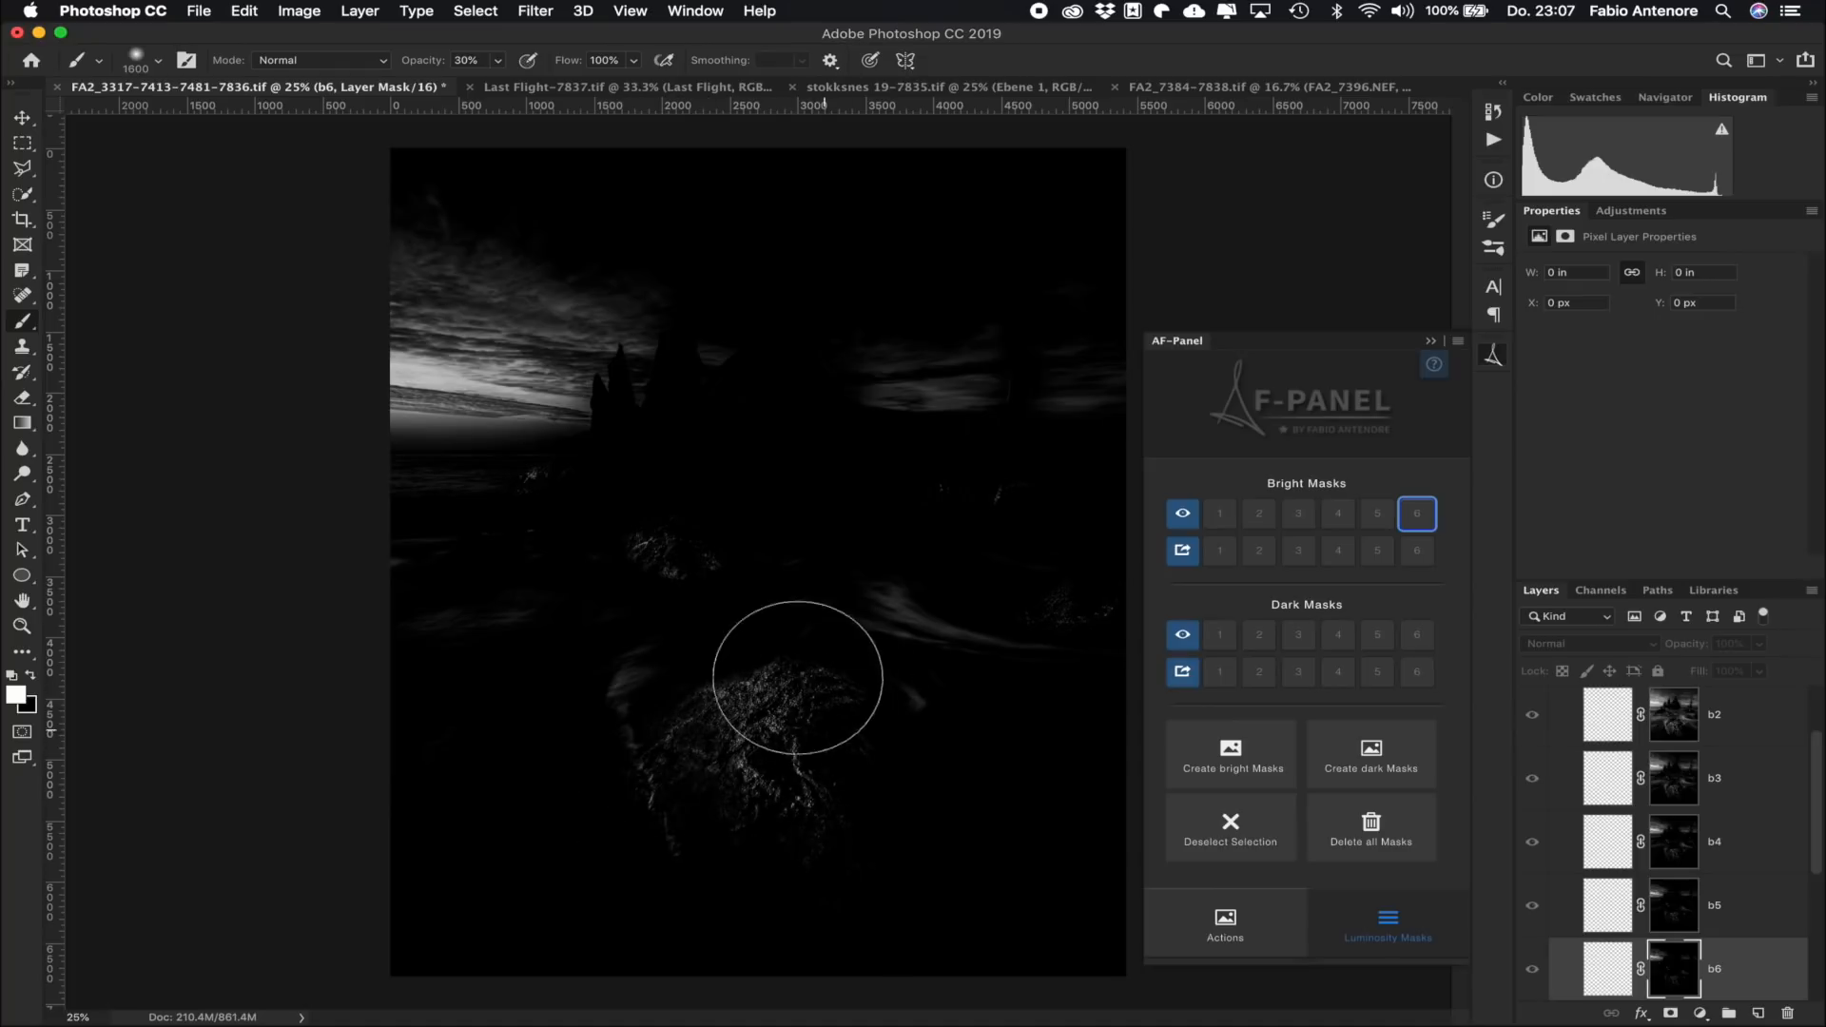
click(1422, 562)
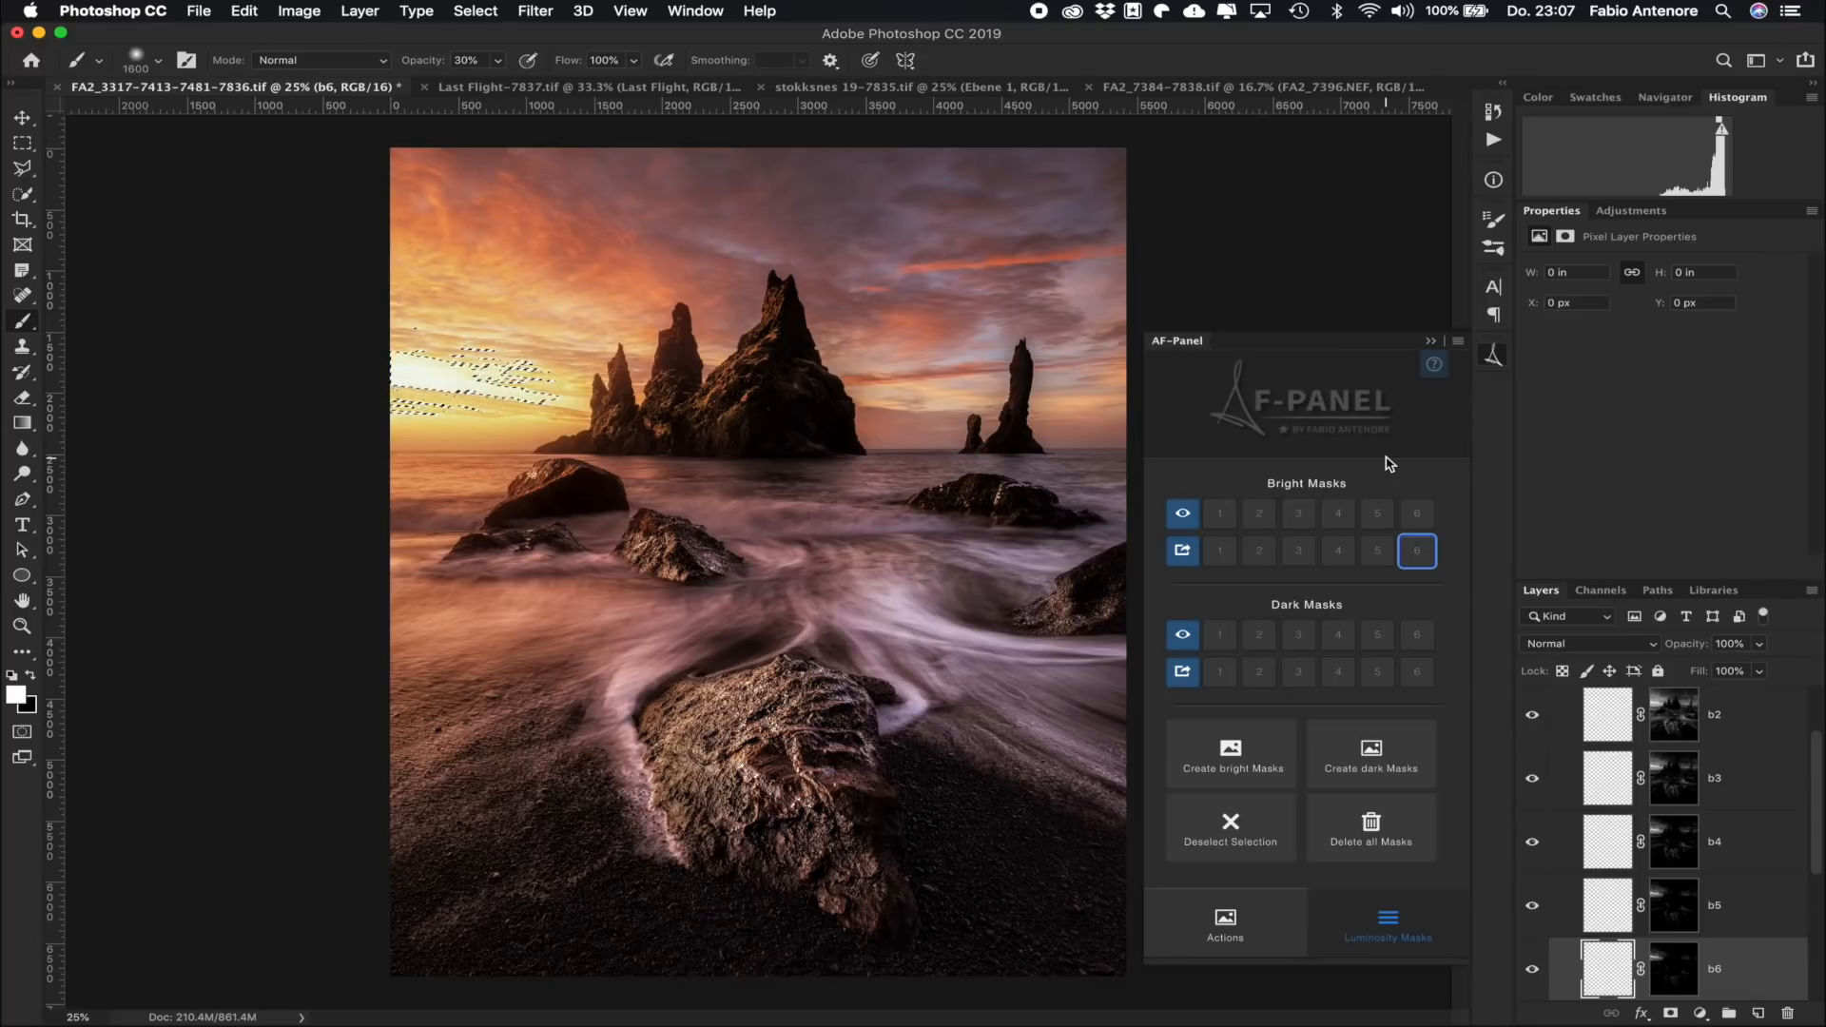
scroll(1659, 802, up, 3)
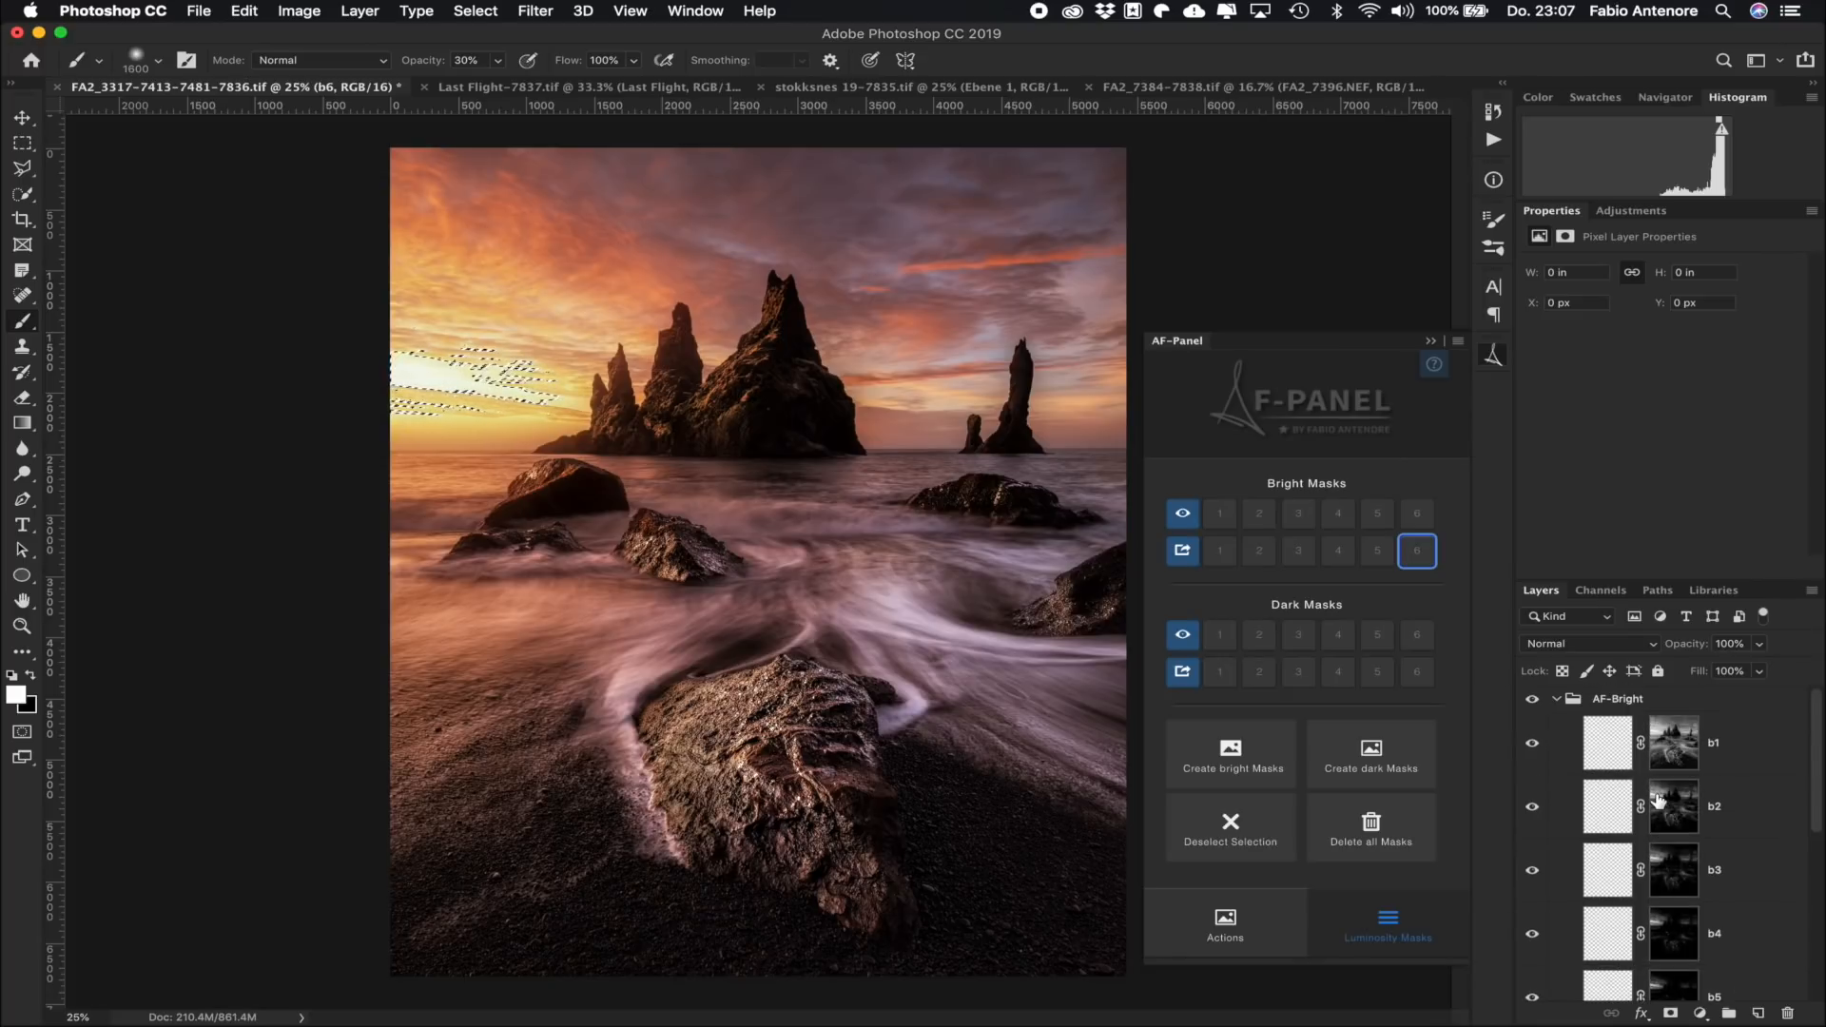
click(1654, 707)
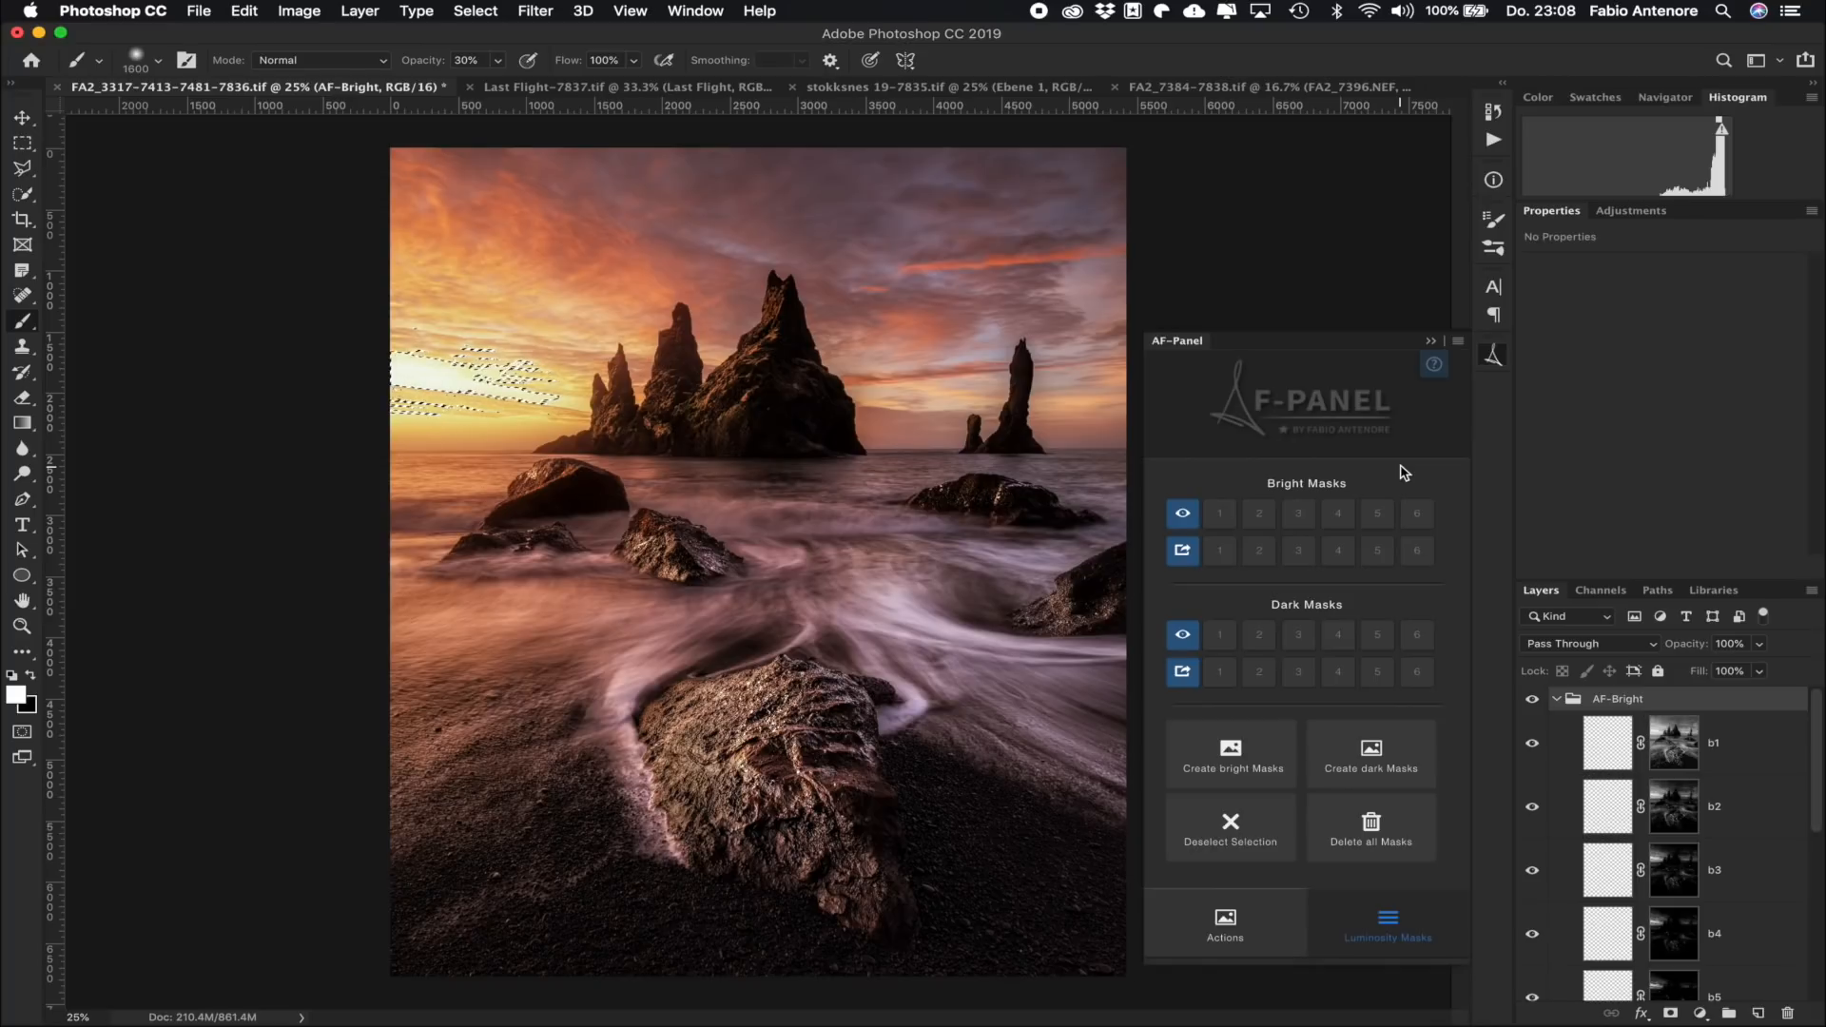
click(1231, 759)
click(1788, 1014)
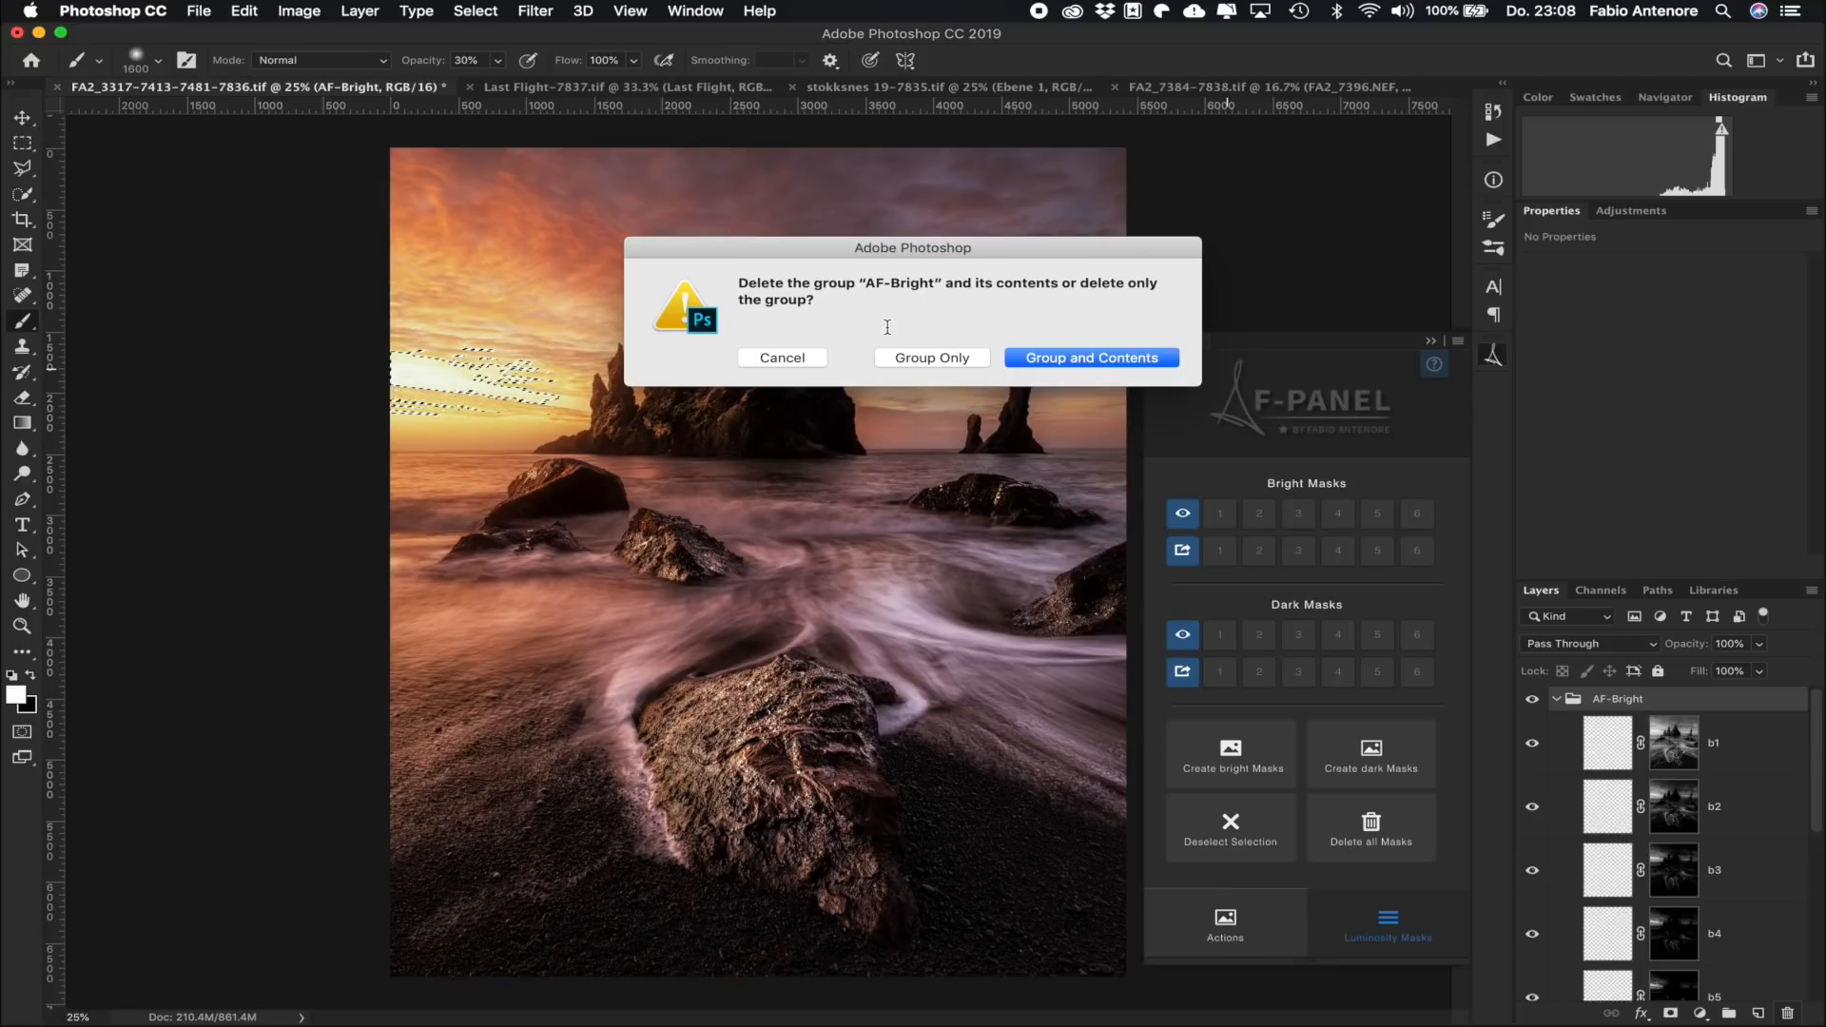
click(804, 361)
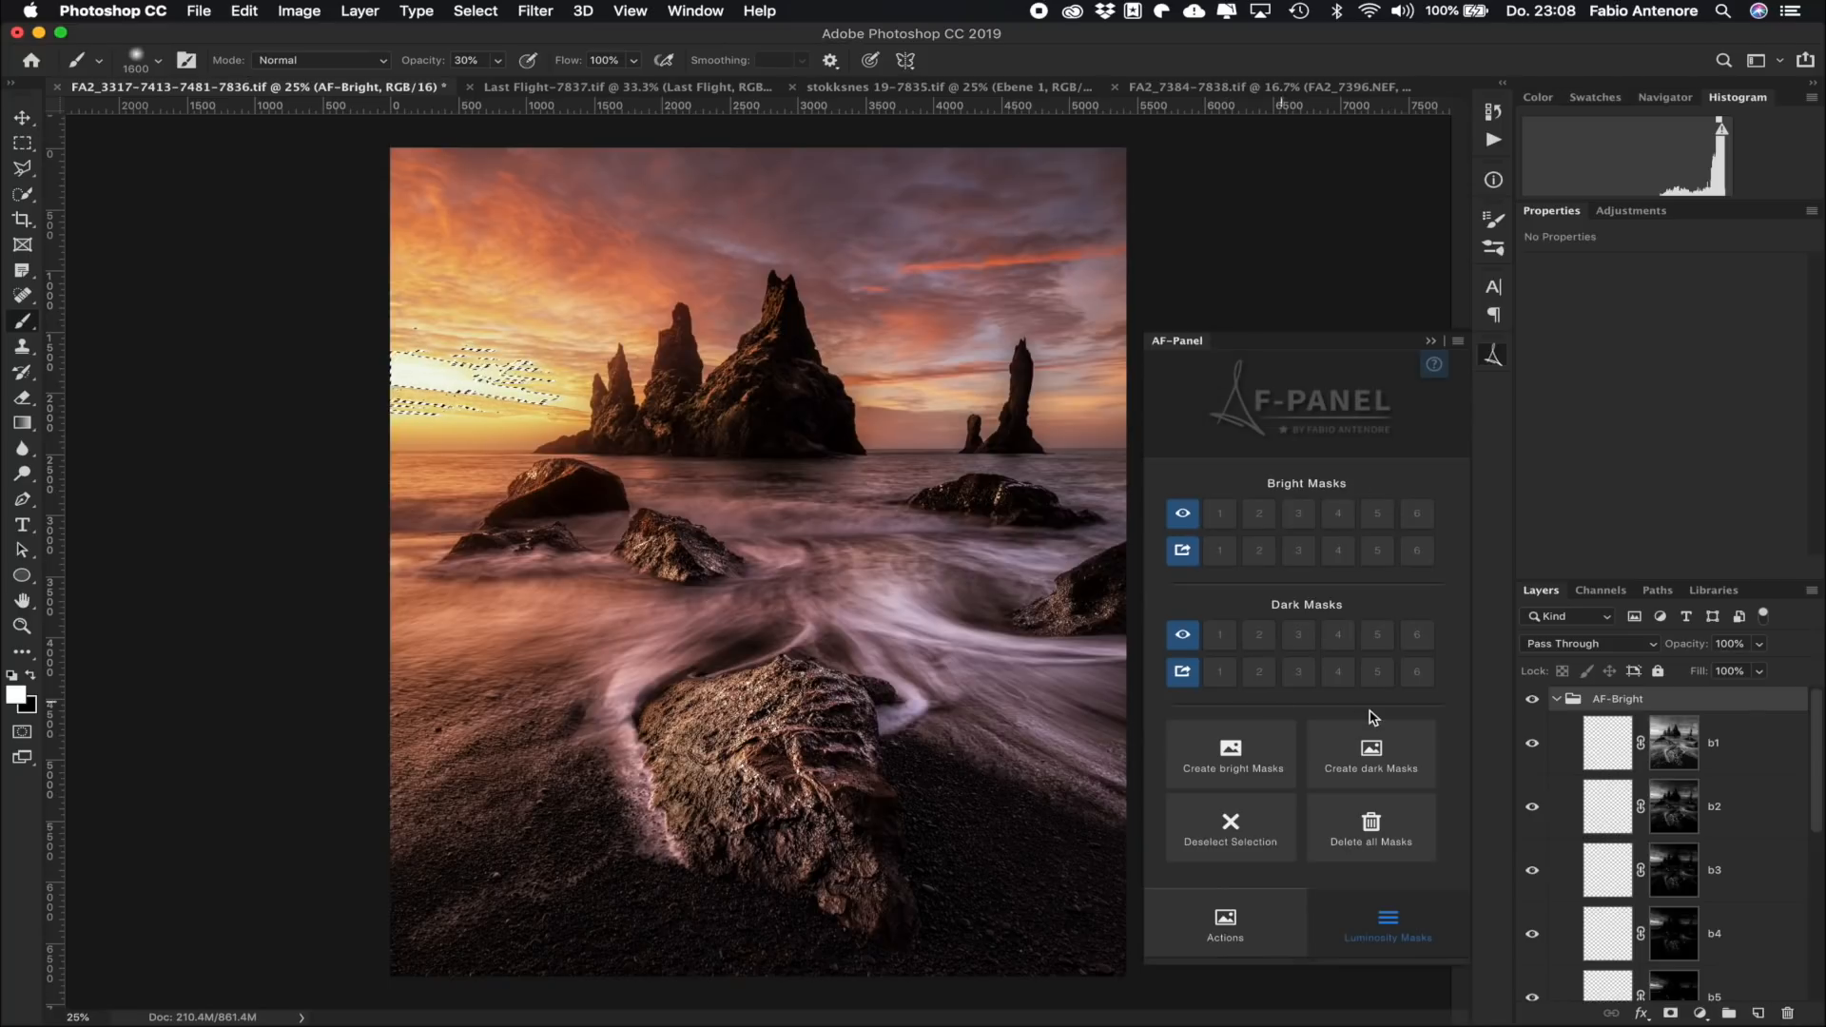
Step: Delete all generated luminosity masks with the AF-Panel and clear the active selection
click(1370, 751)
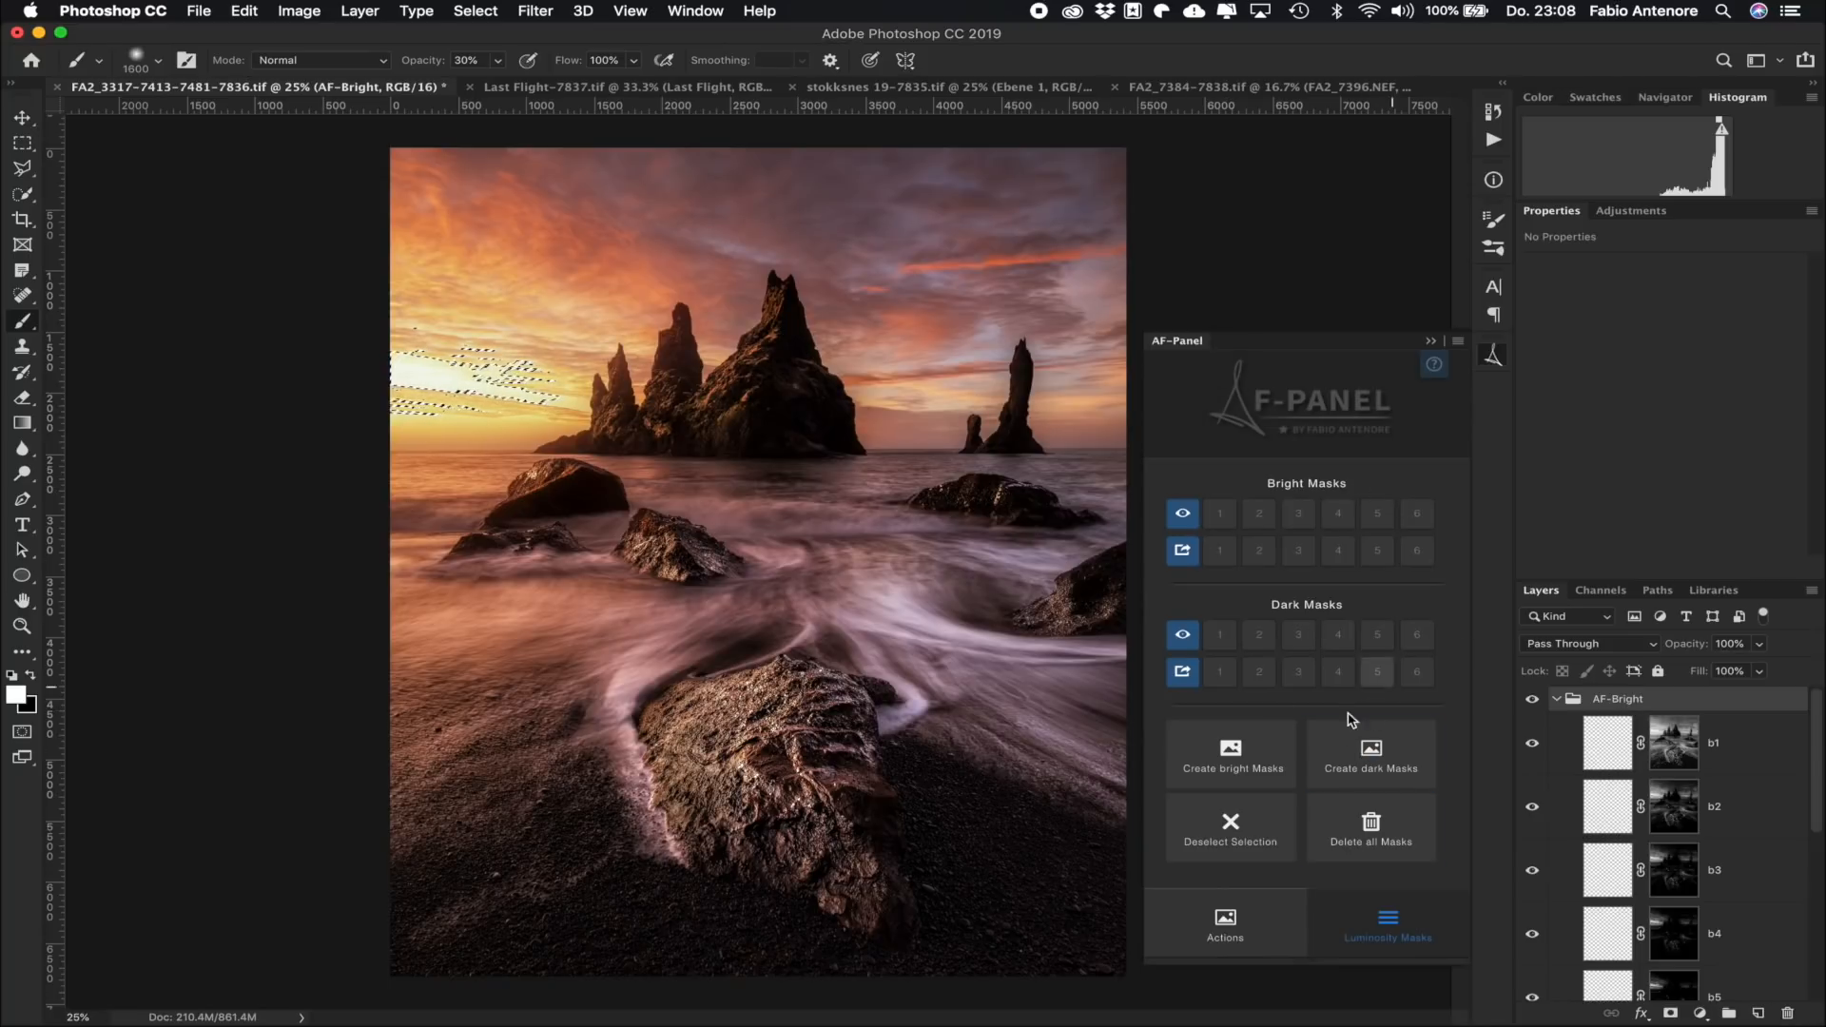
click(1370, 843)
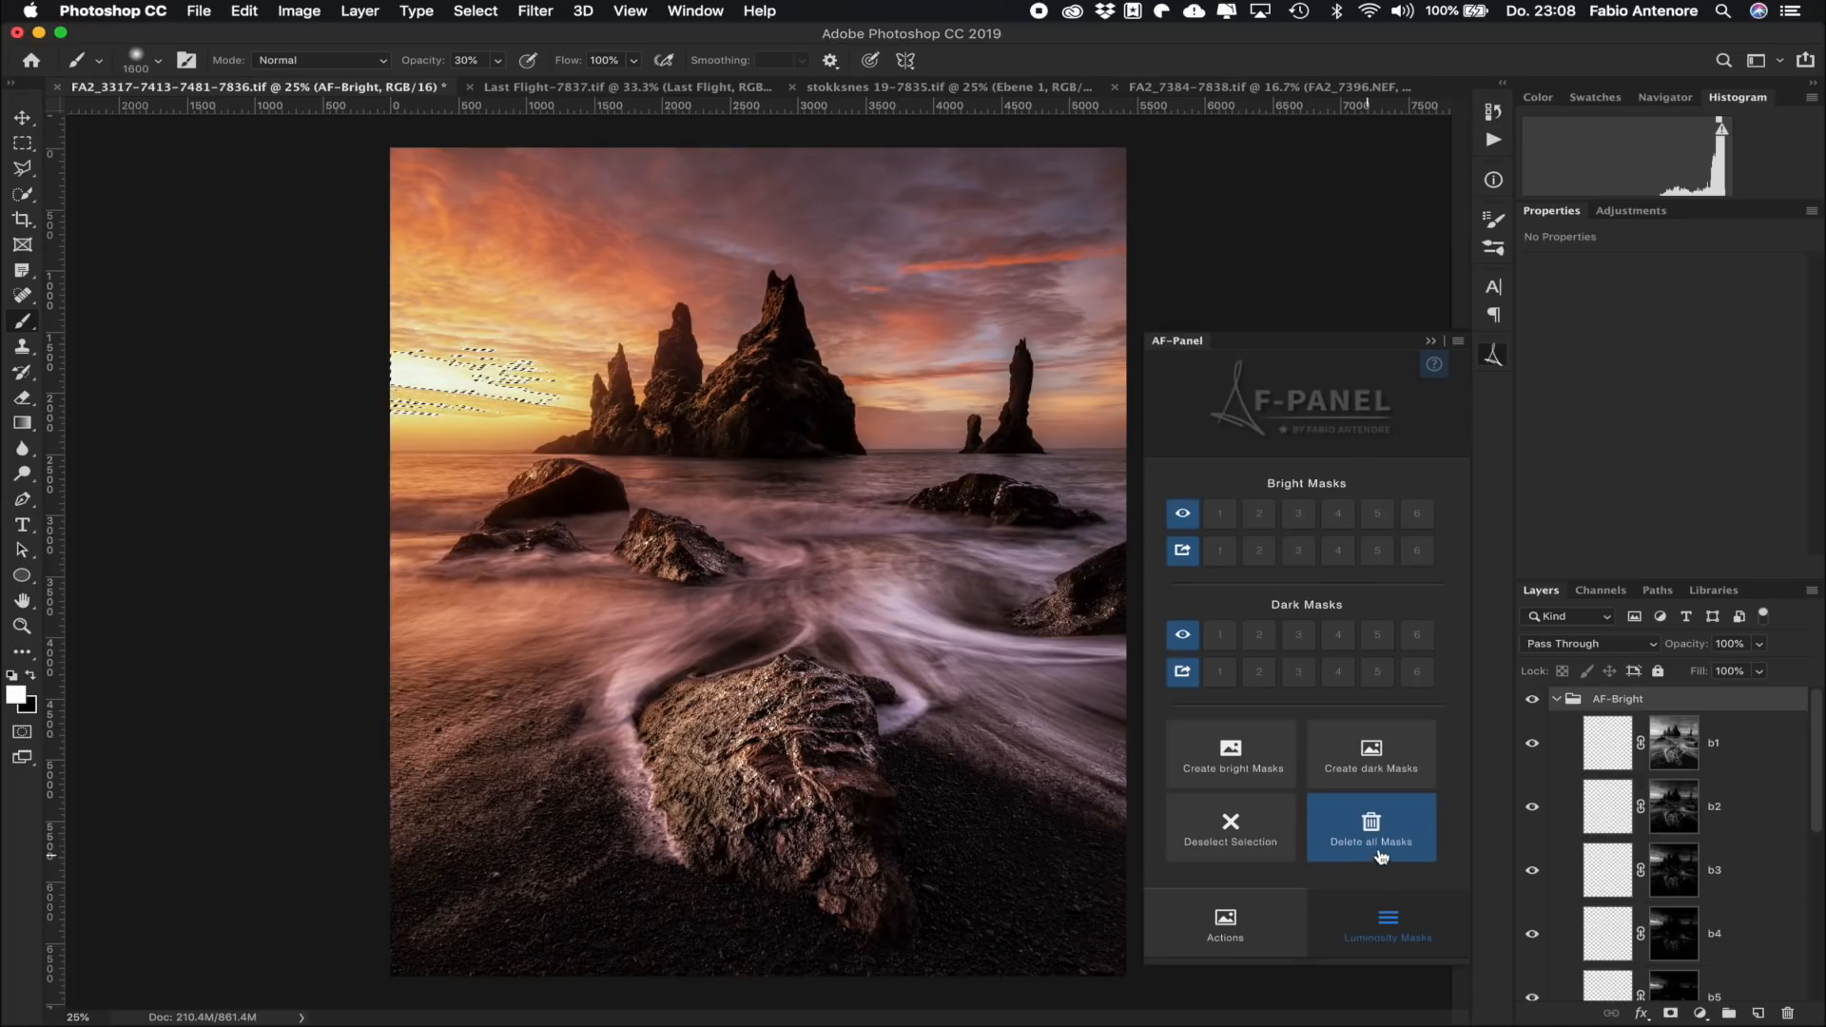
click(1368, 824)
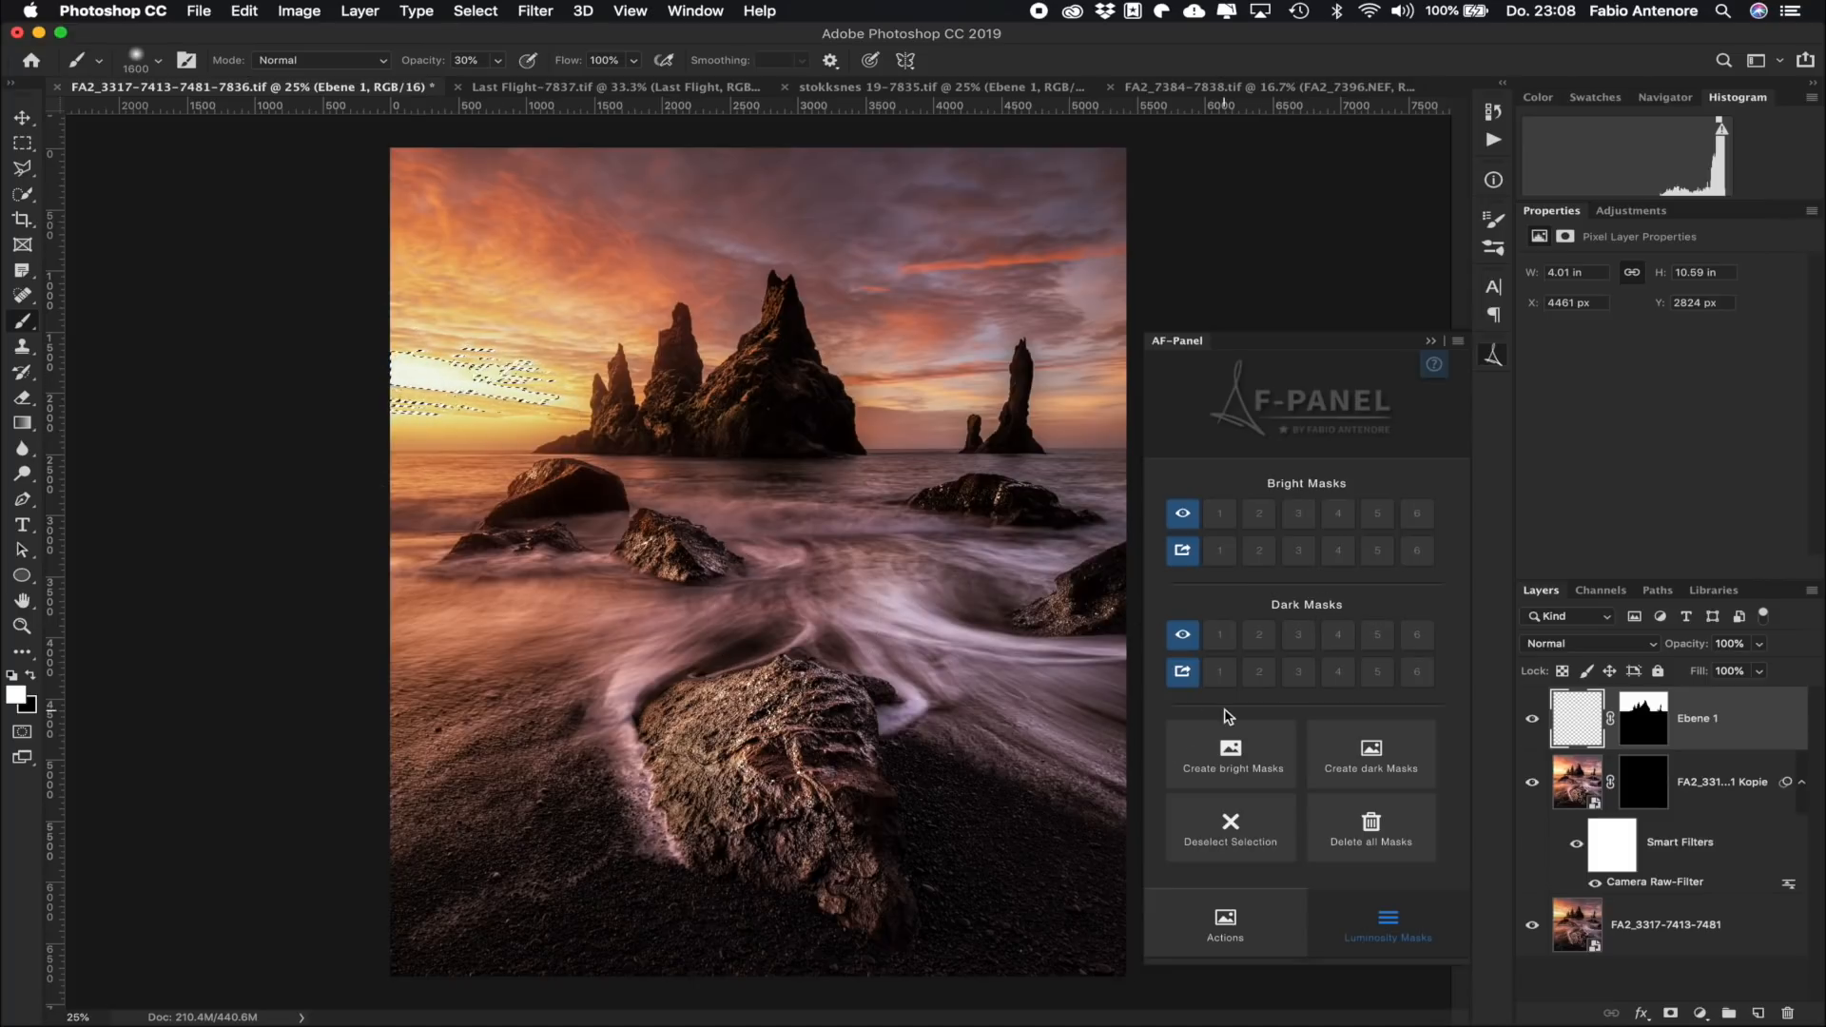
click(1259, 836)
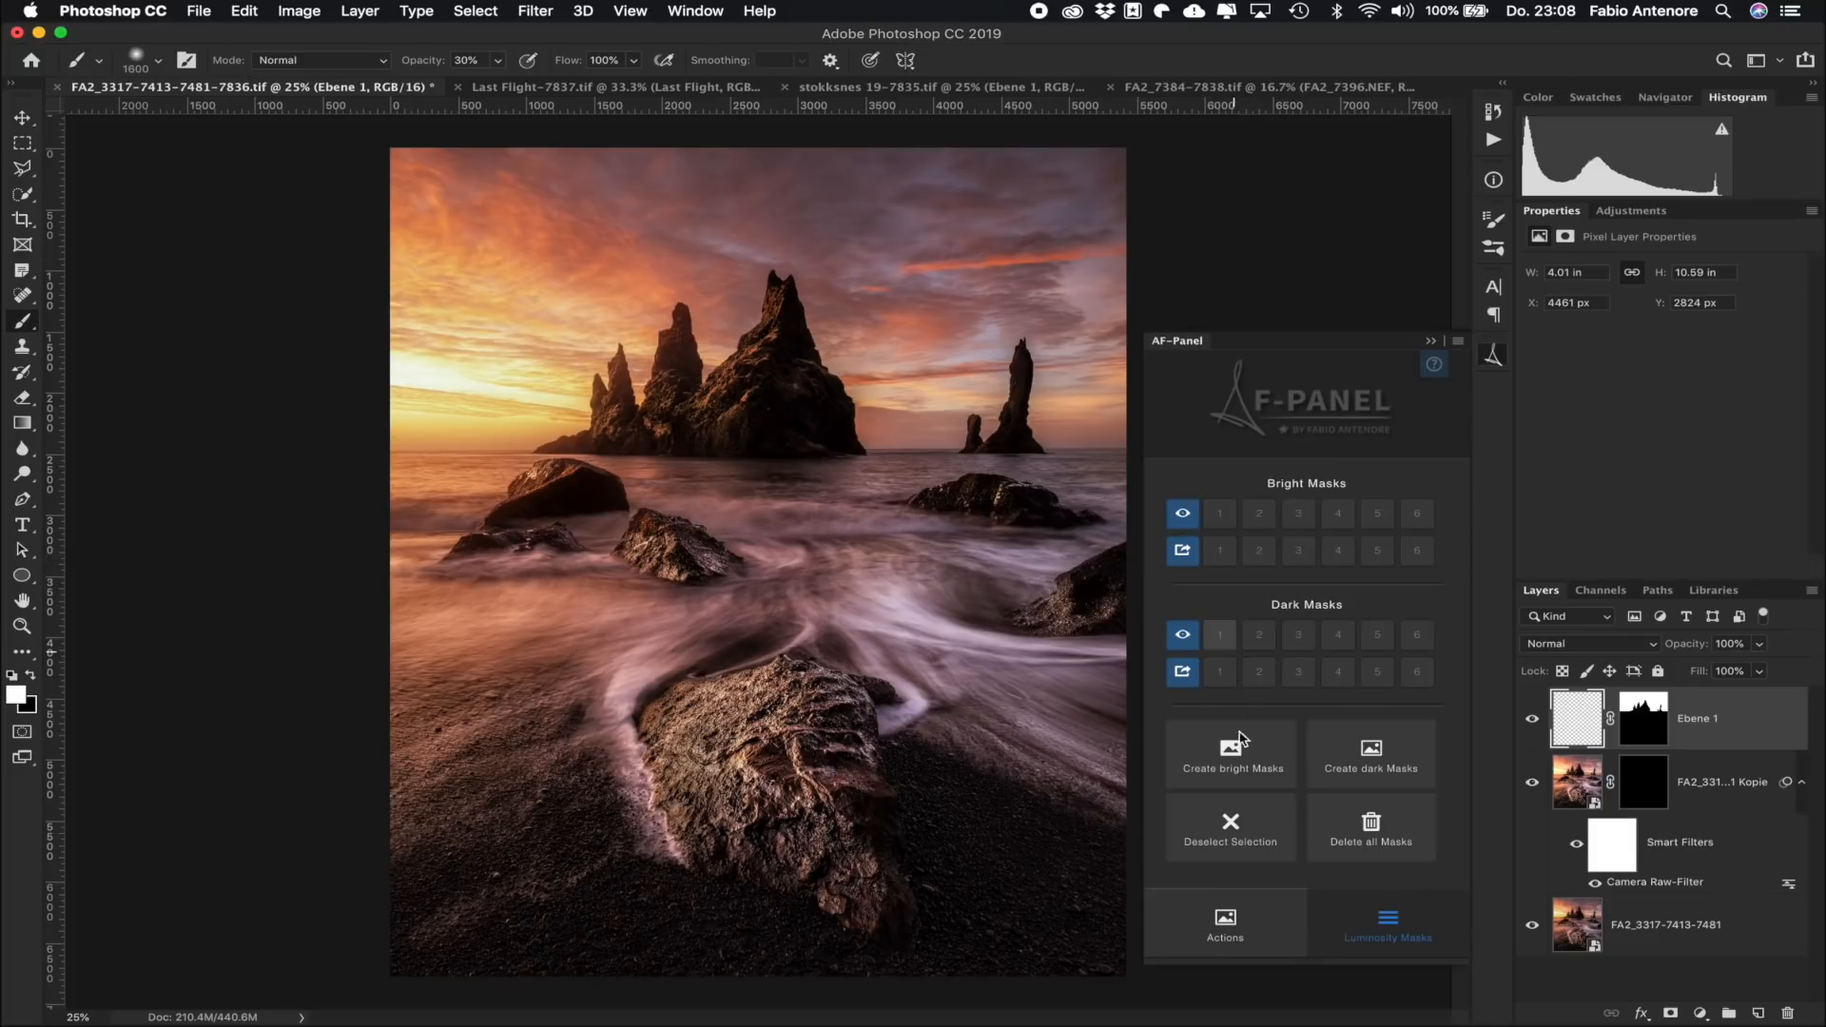
Step: Load bright masks 2 and 6 in turn as selections without creating mask layers, and clear the selection
click(1260, 552)
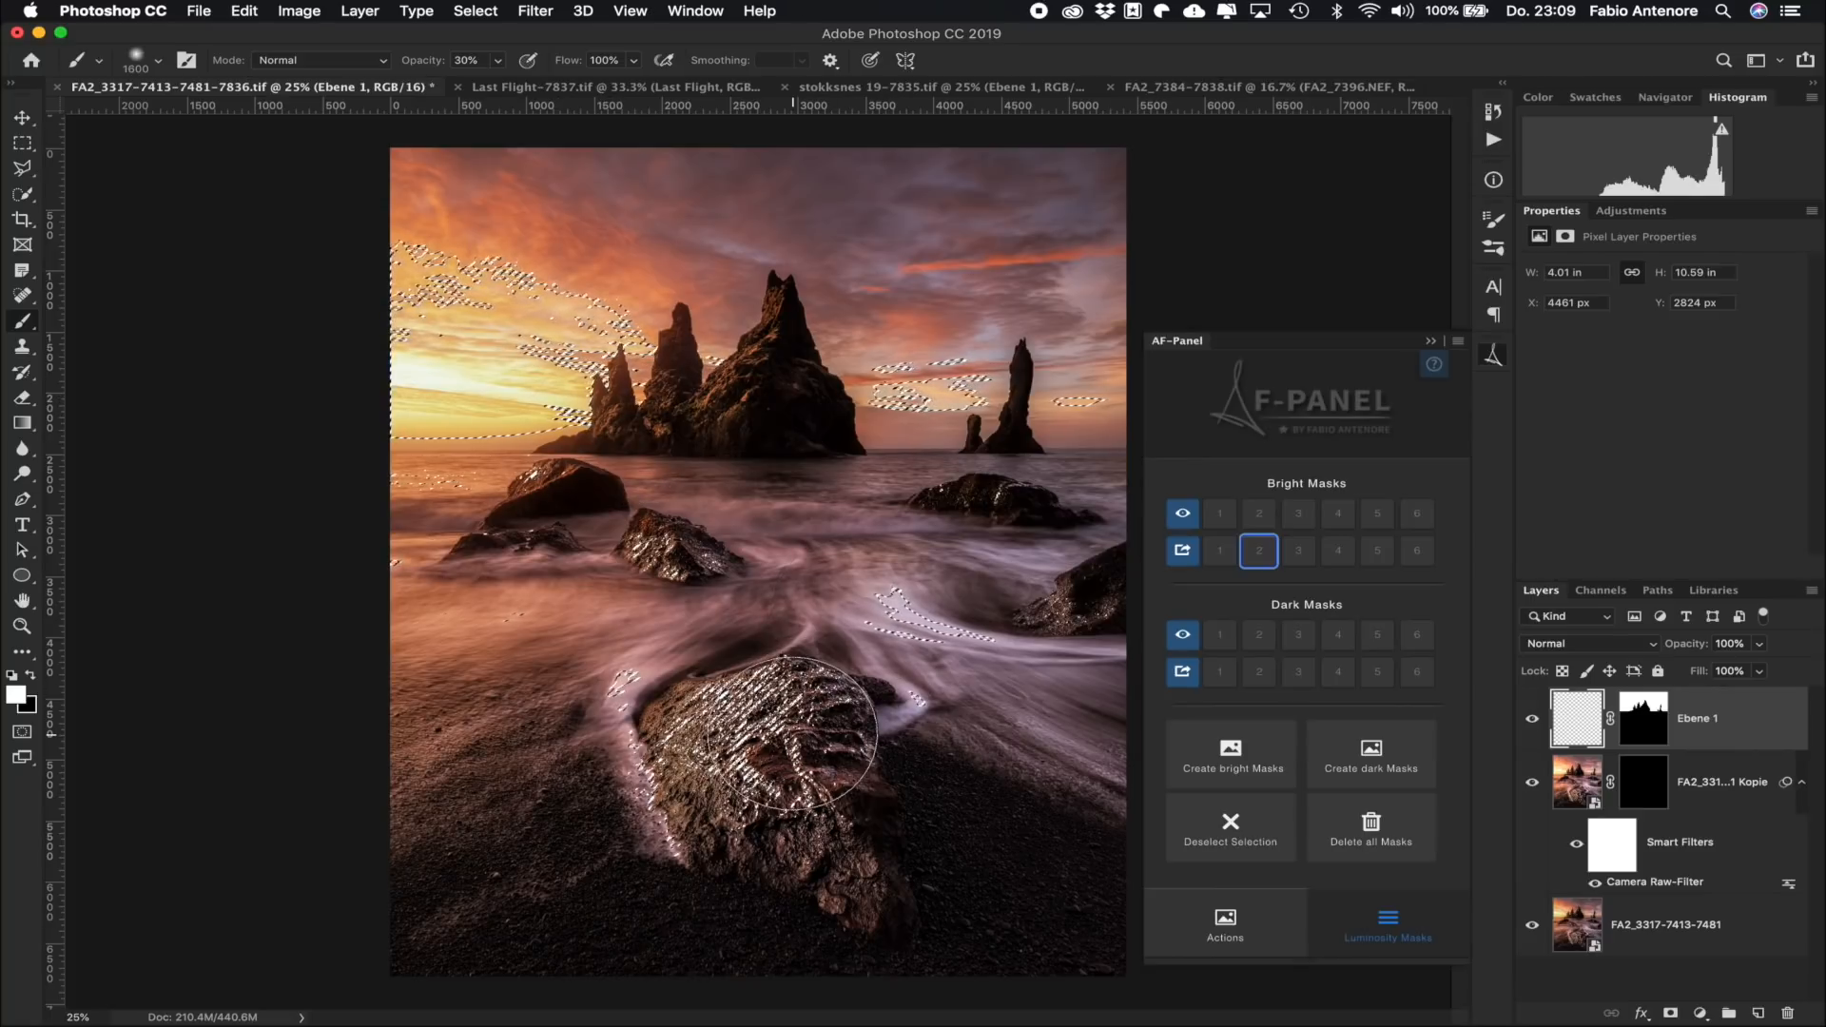
click(1418, 554)
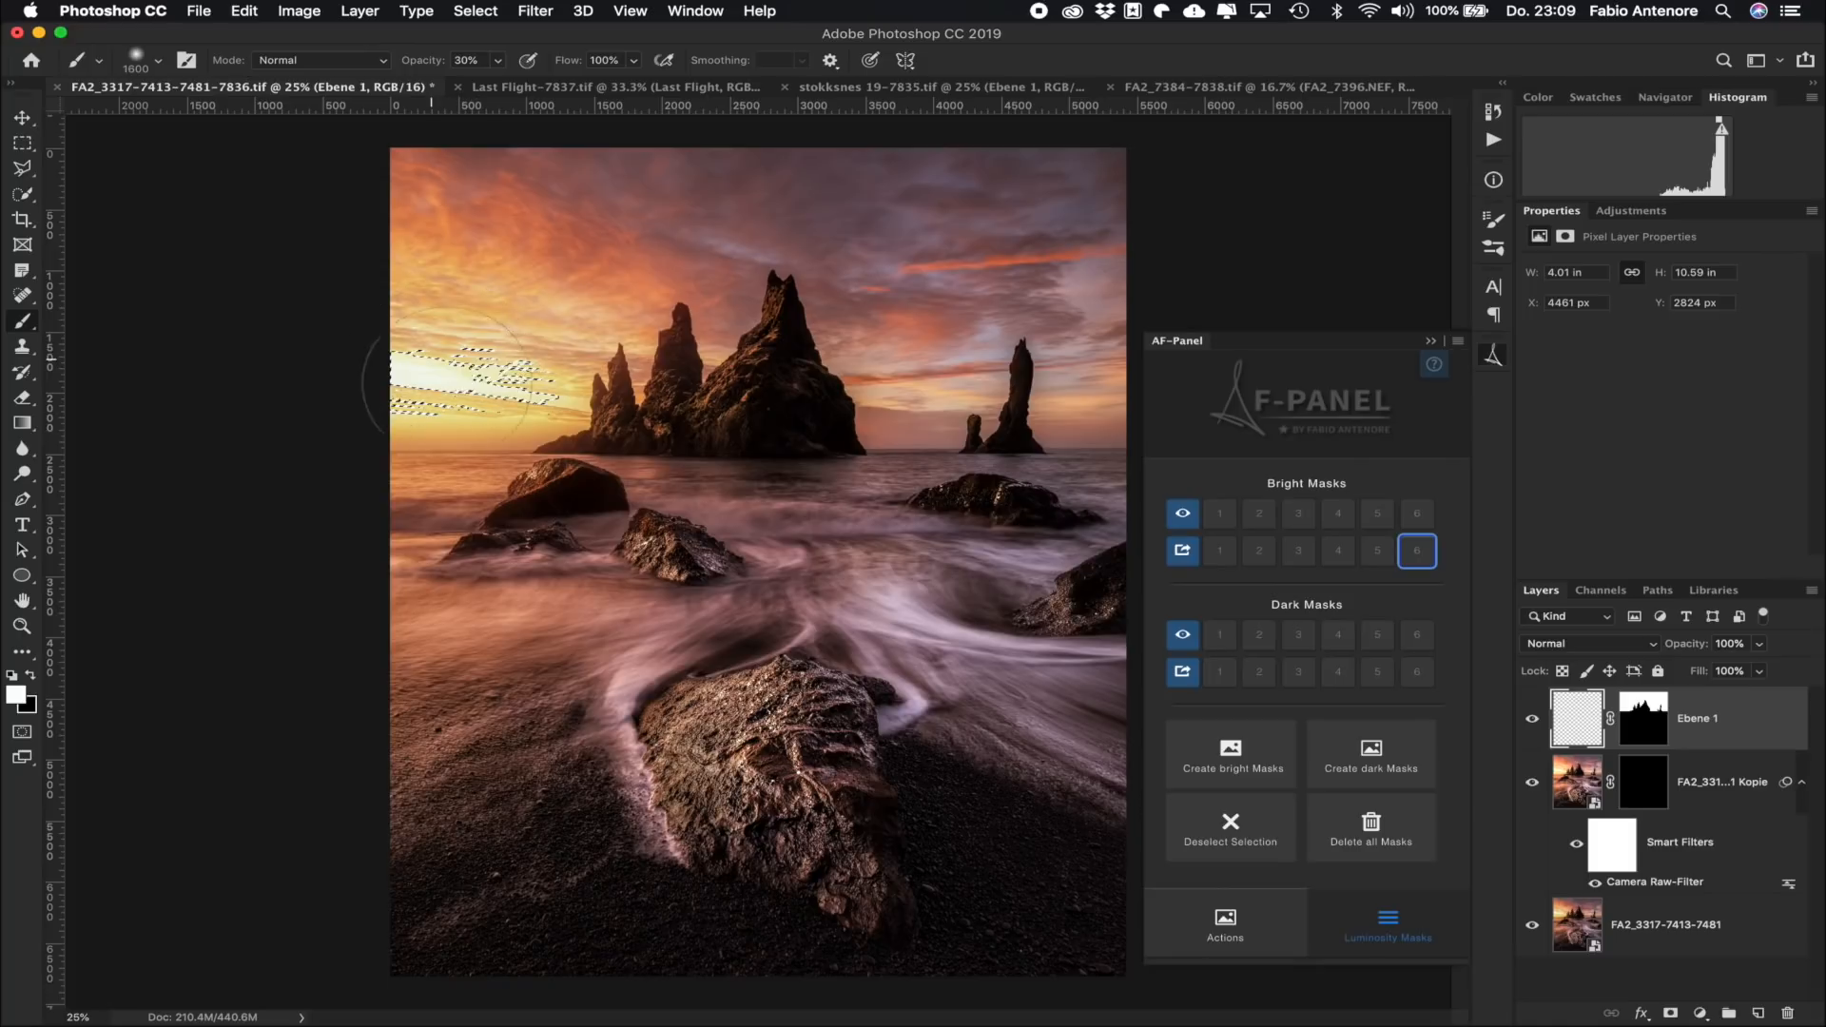
click(1231, 826)
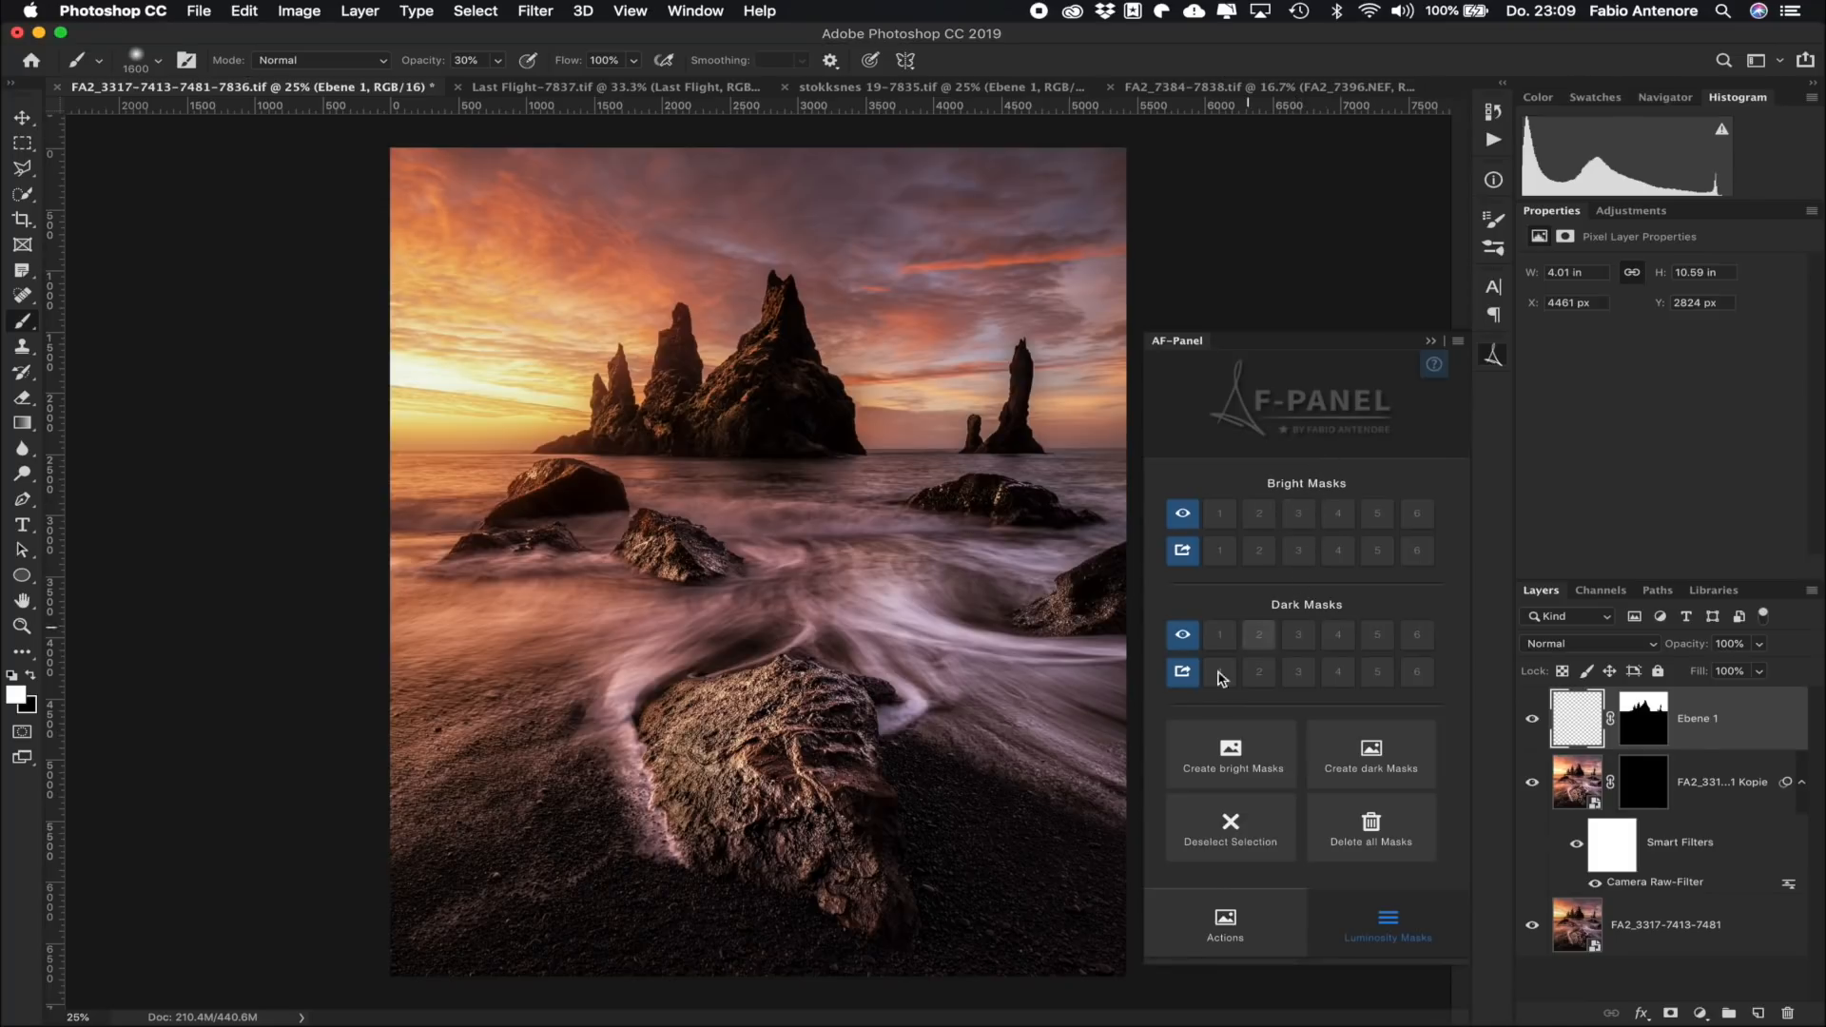
Step: Preview bright masks 3, 1 and 2 individually, and load bright mask 2 as a selection
click(1301, 520)
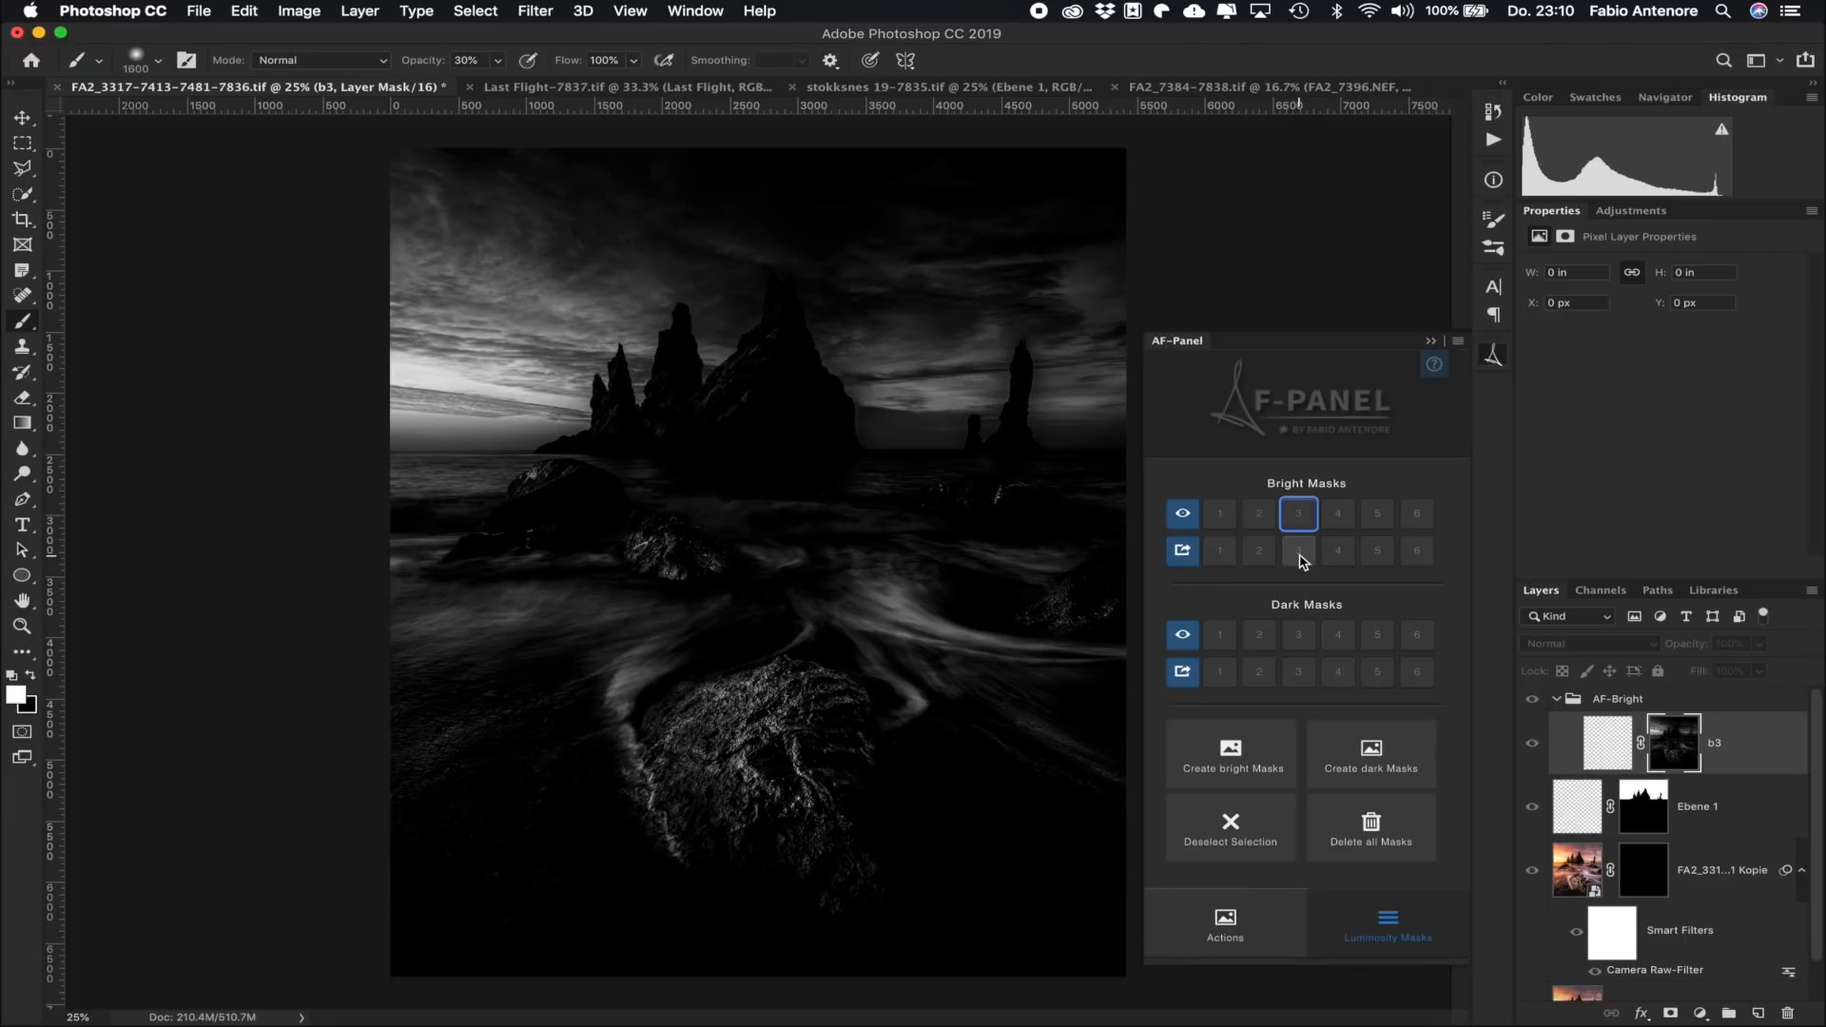
click(1221, 520)
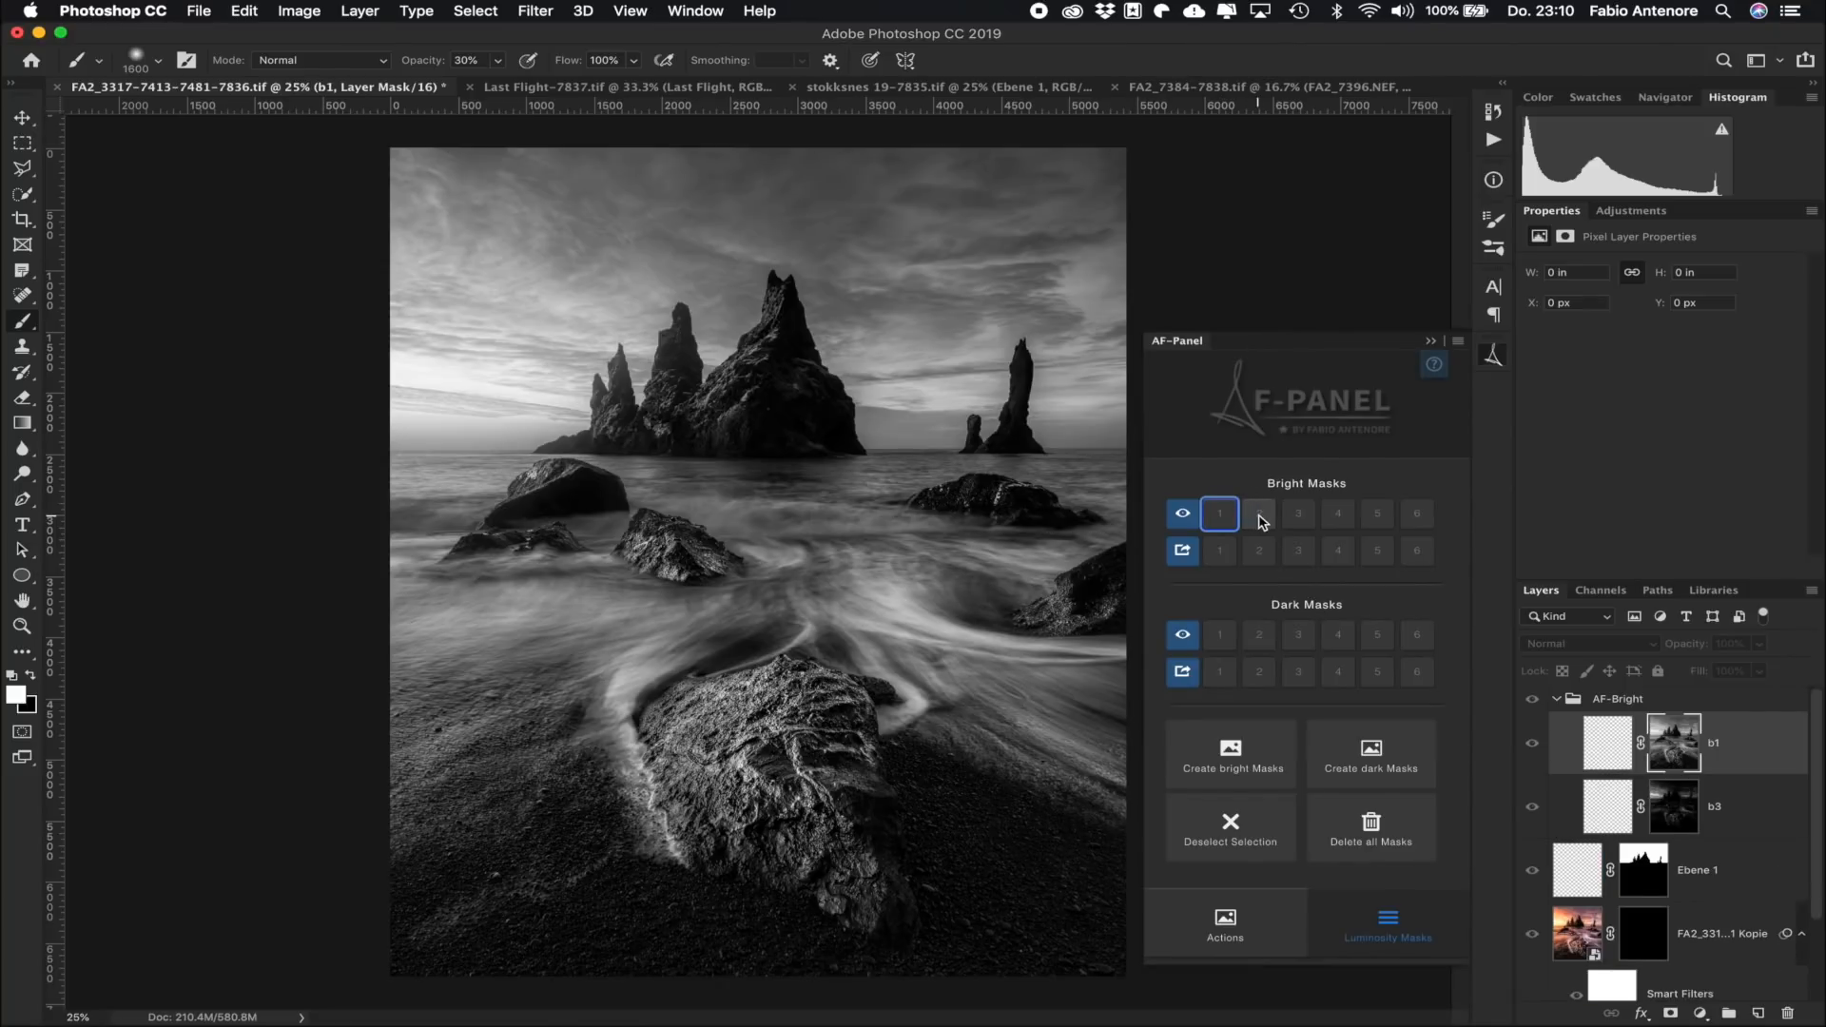
click(1260, 515)
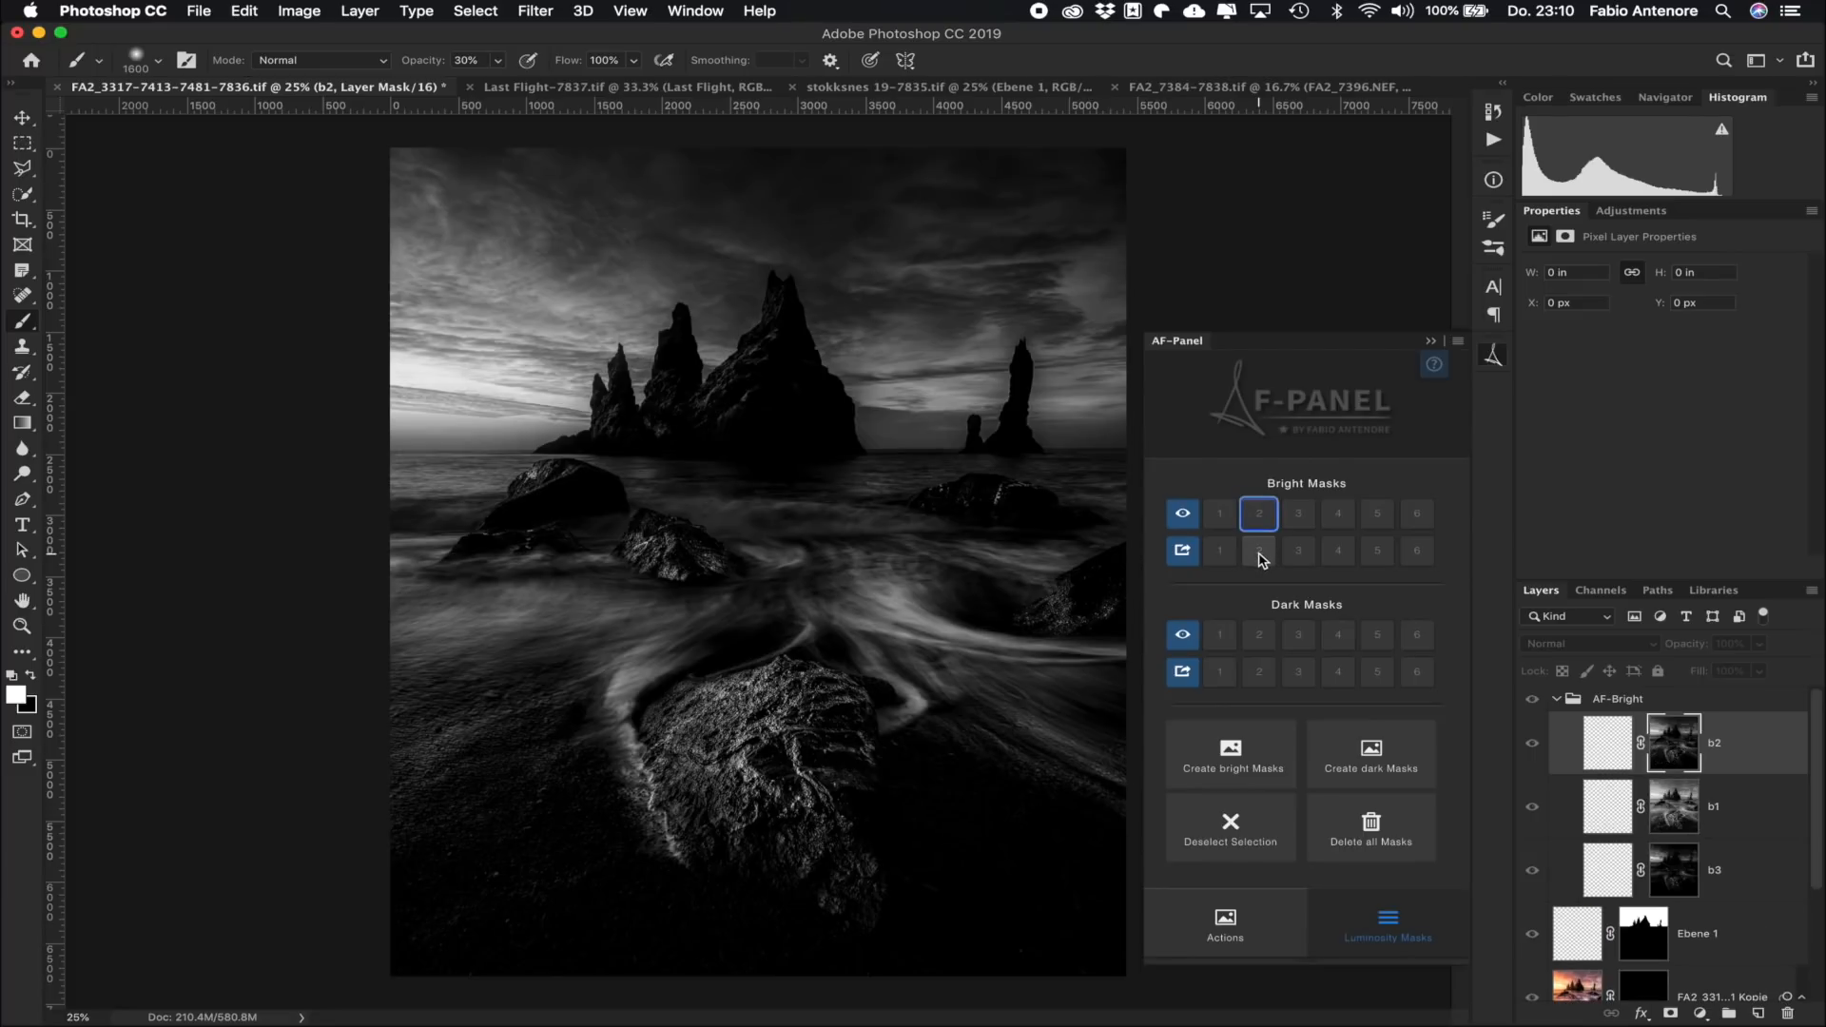
click(1260, 552)
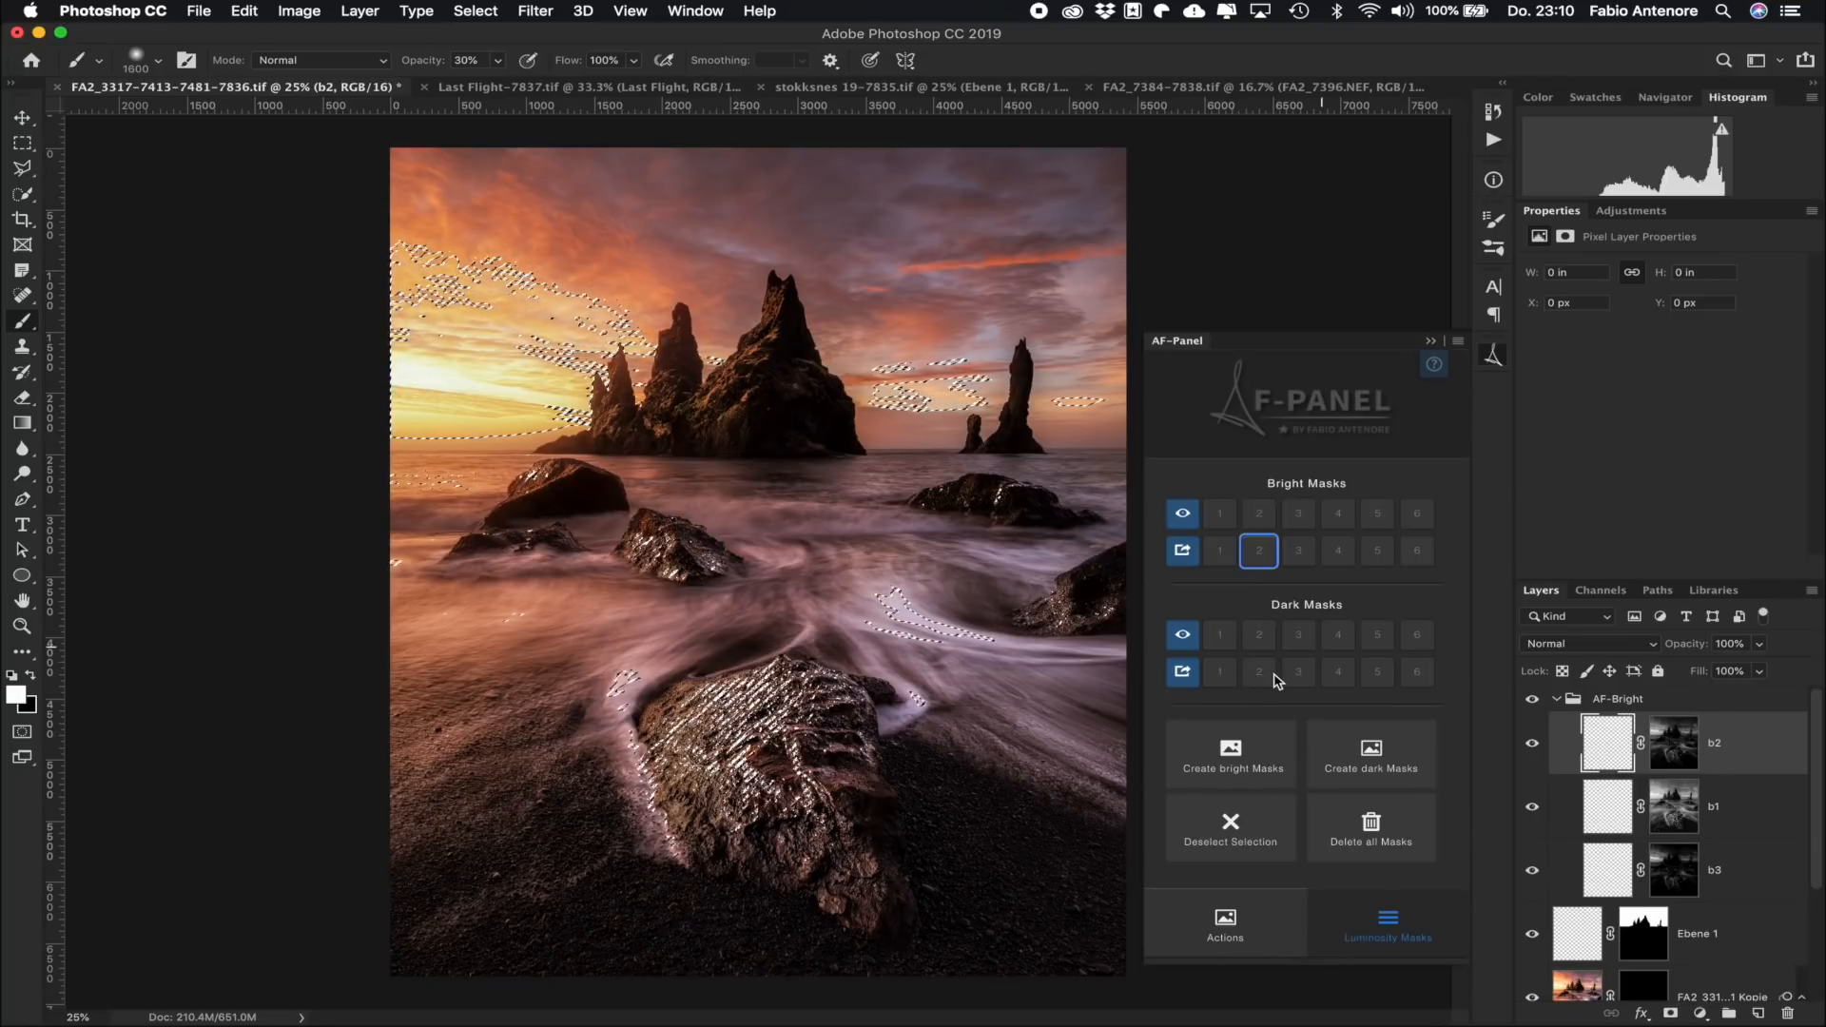
Step: Clear the selection, generate the full set of bright masks, and delete all masks from the document
click(1236, 748)
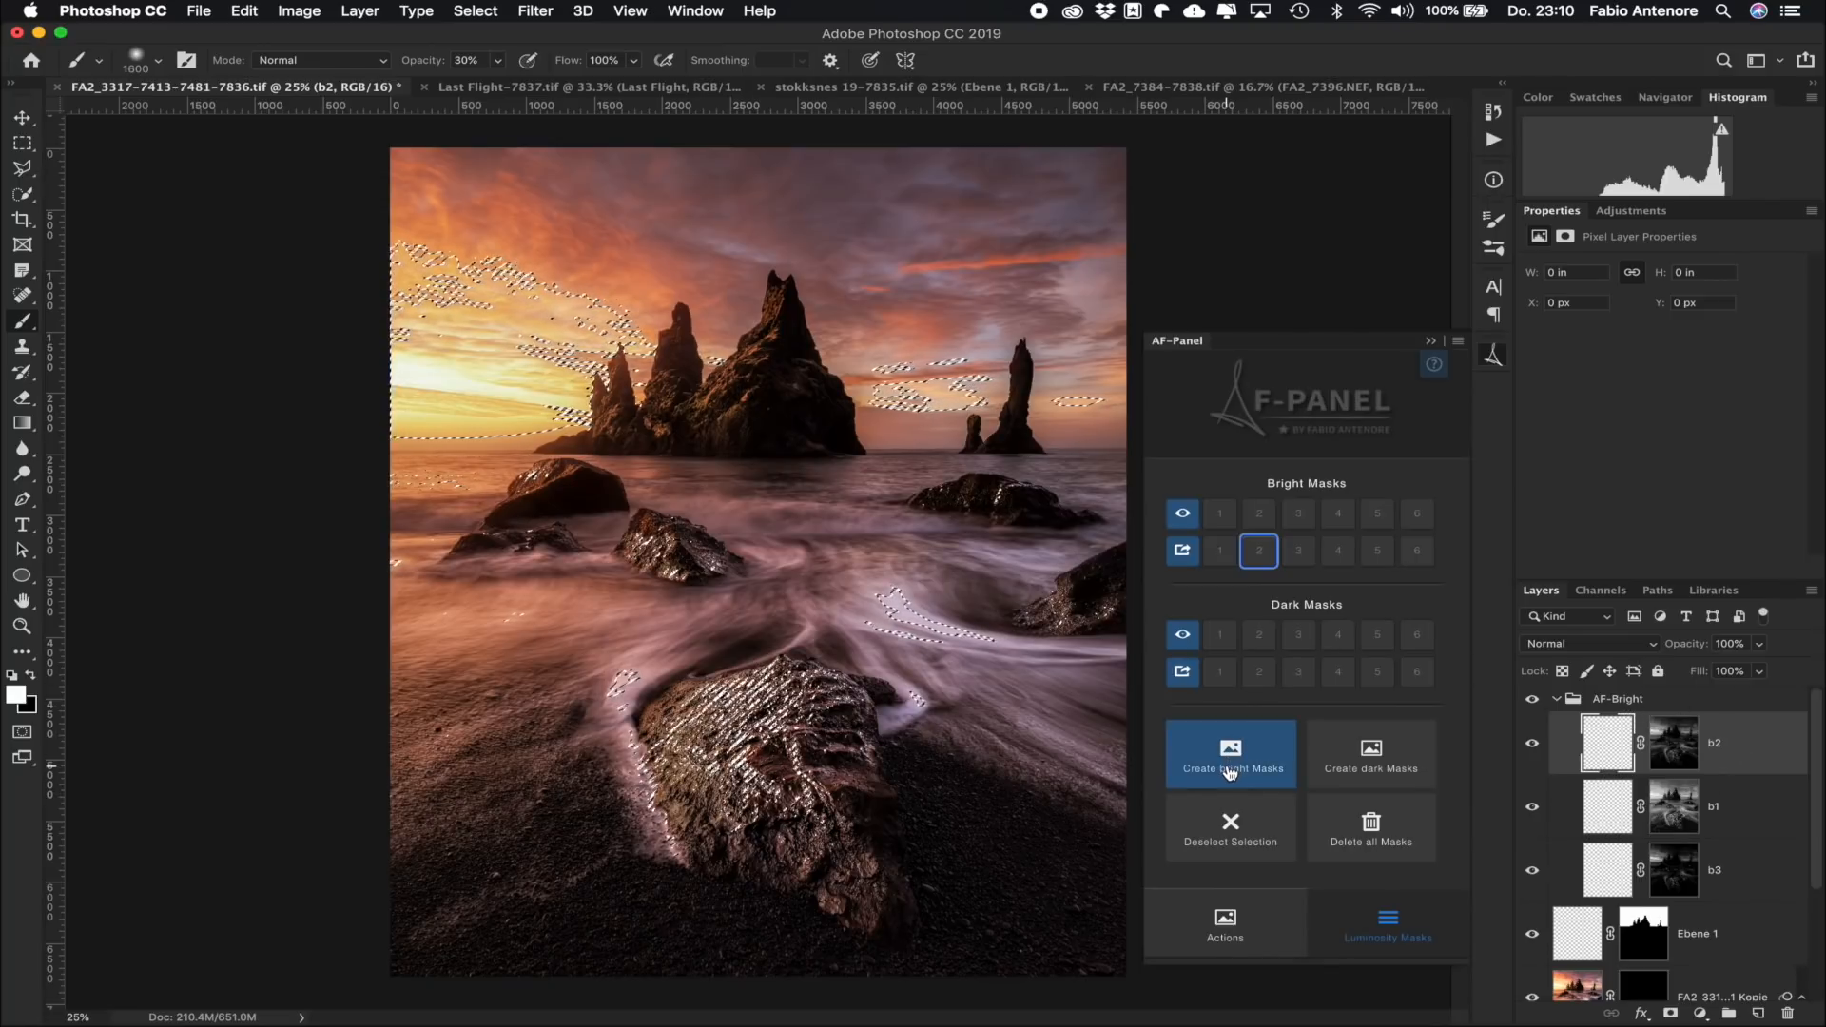
click(1205, 823)
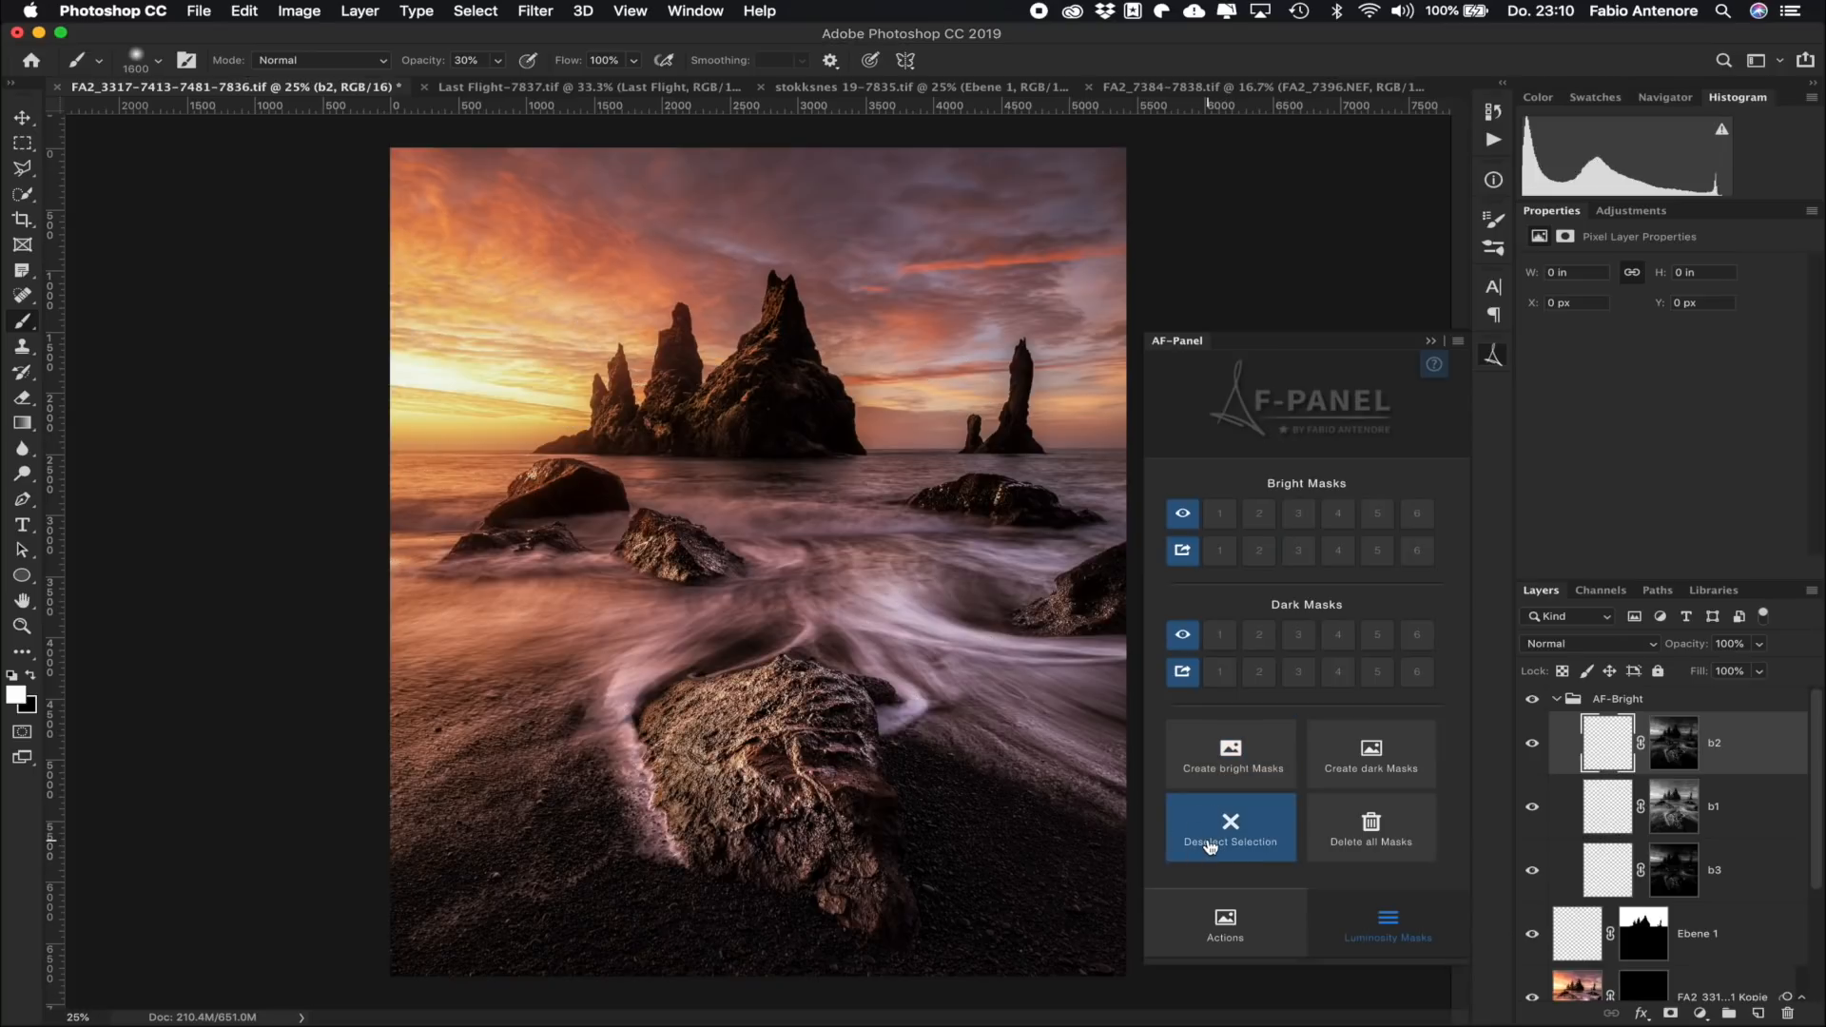
click(1240, 758)
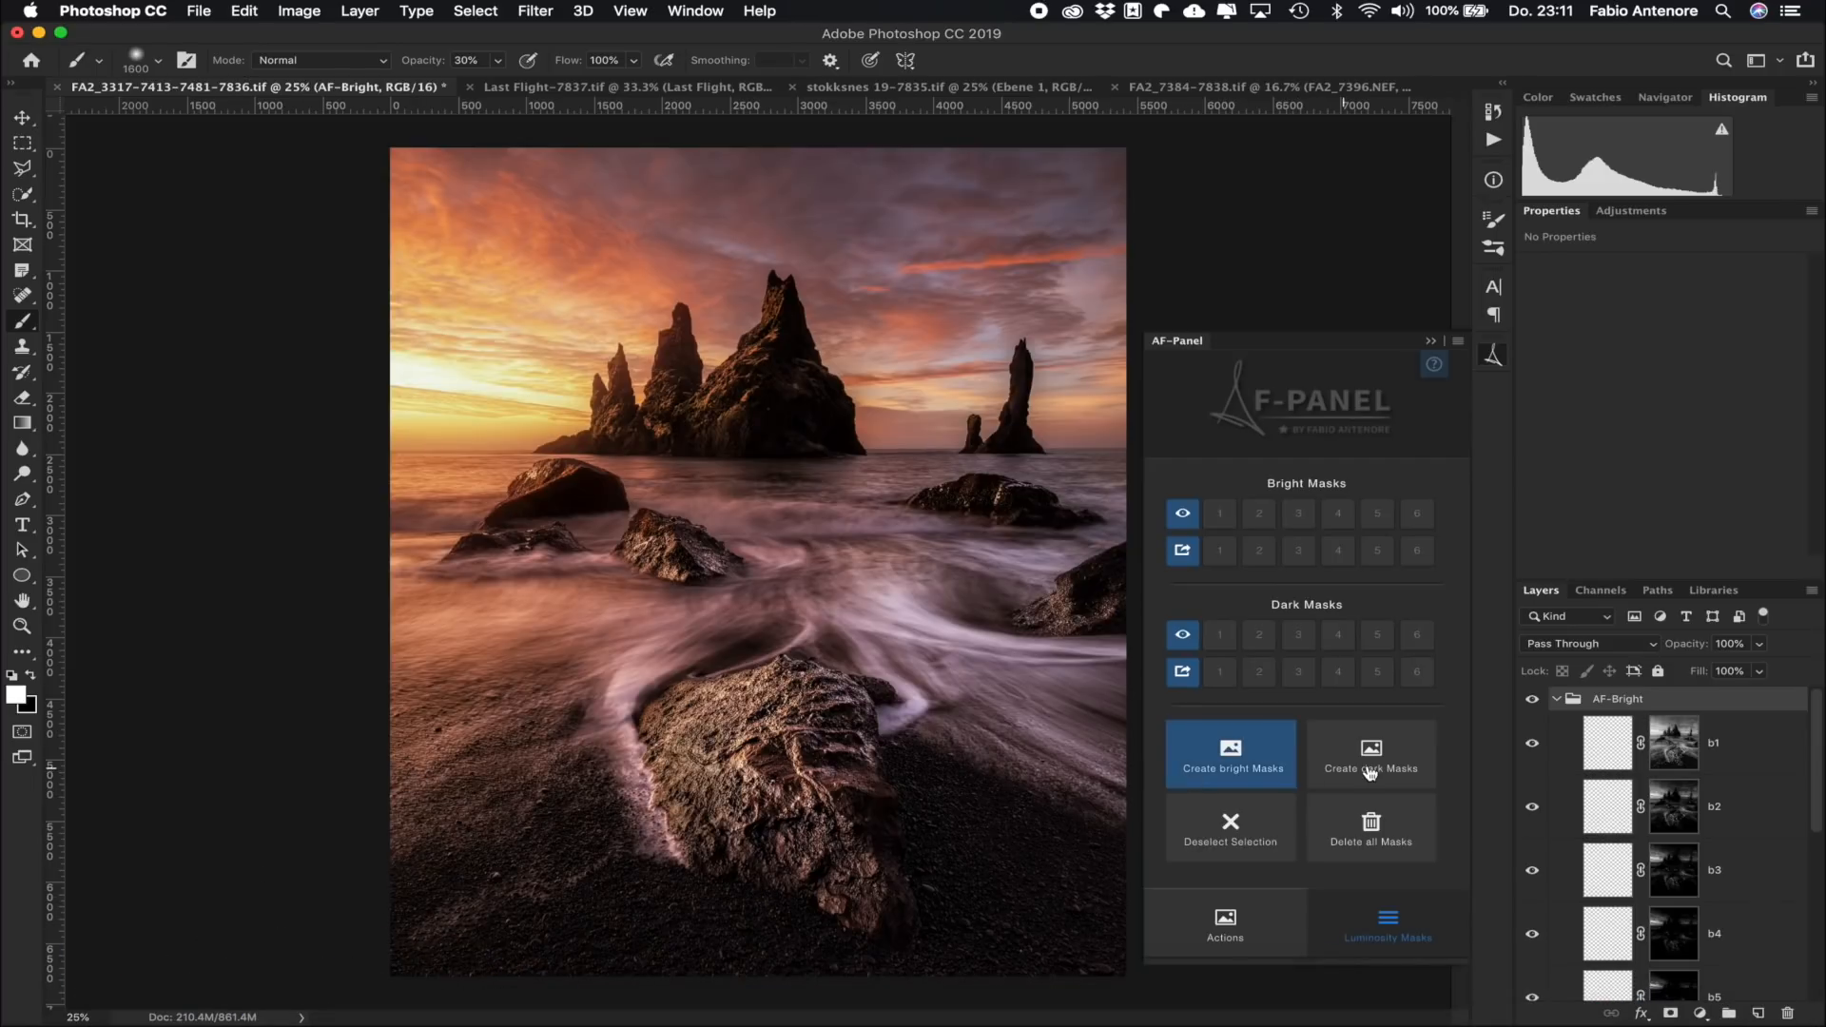
click(1370, 826)
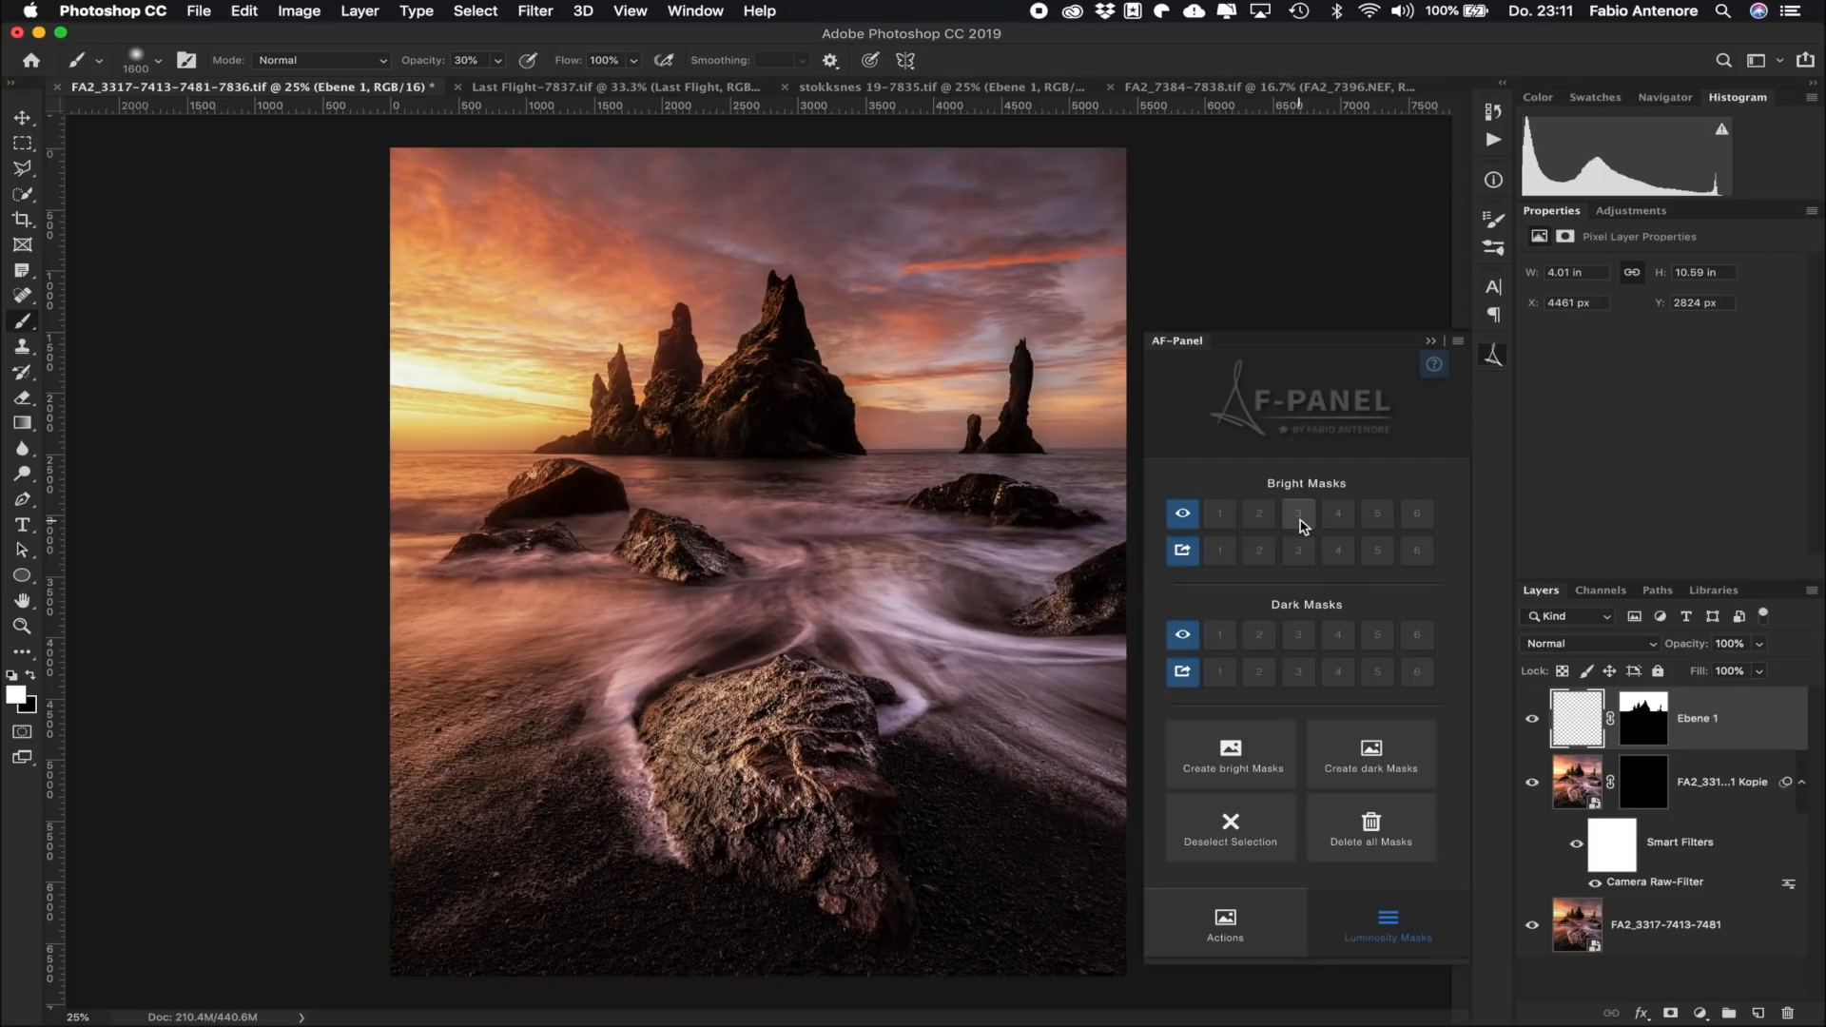
Step: Load bright mask 3 as a selection, and toggle the Kopie layer's black mask off and on to compare the effect
click(1299, 551)
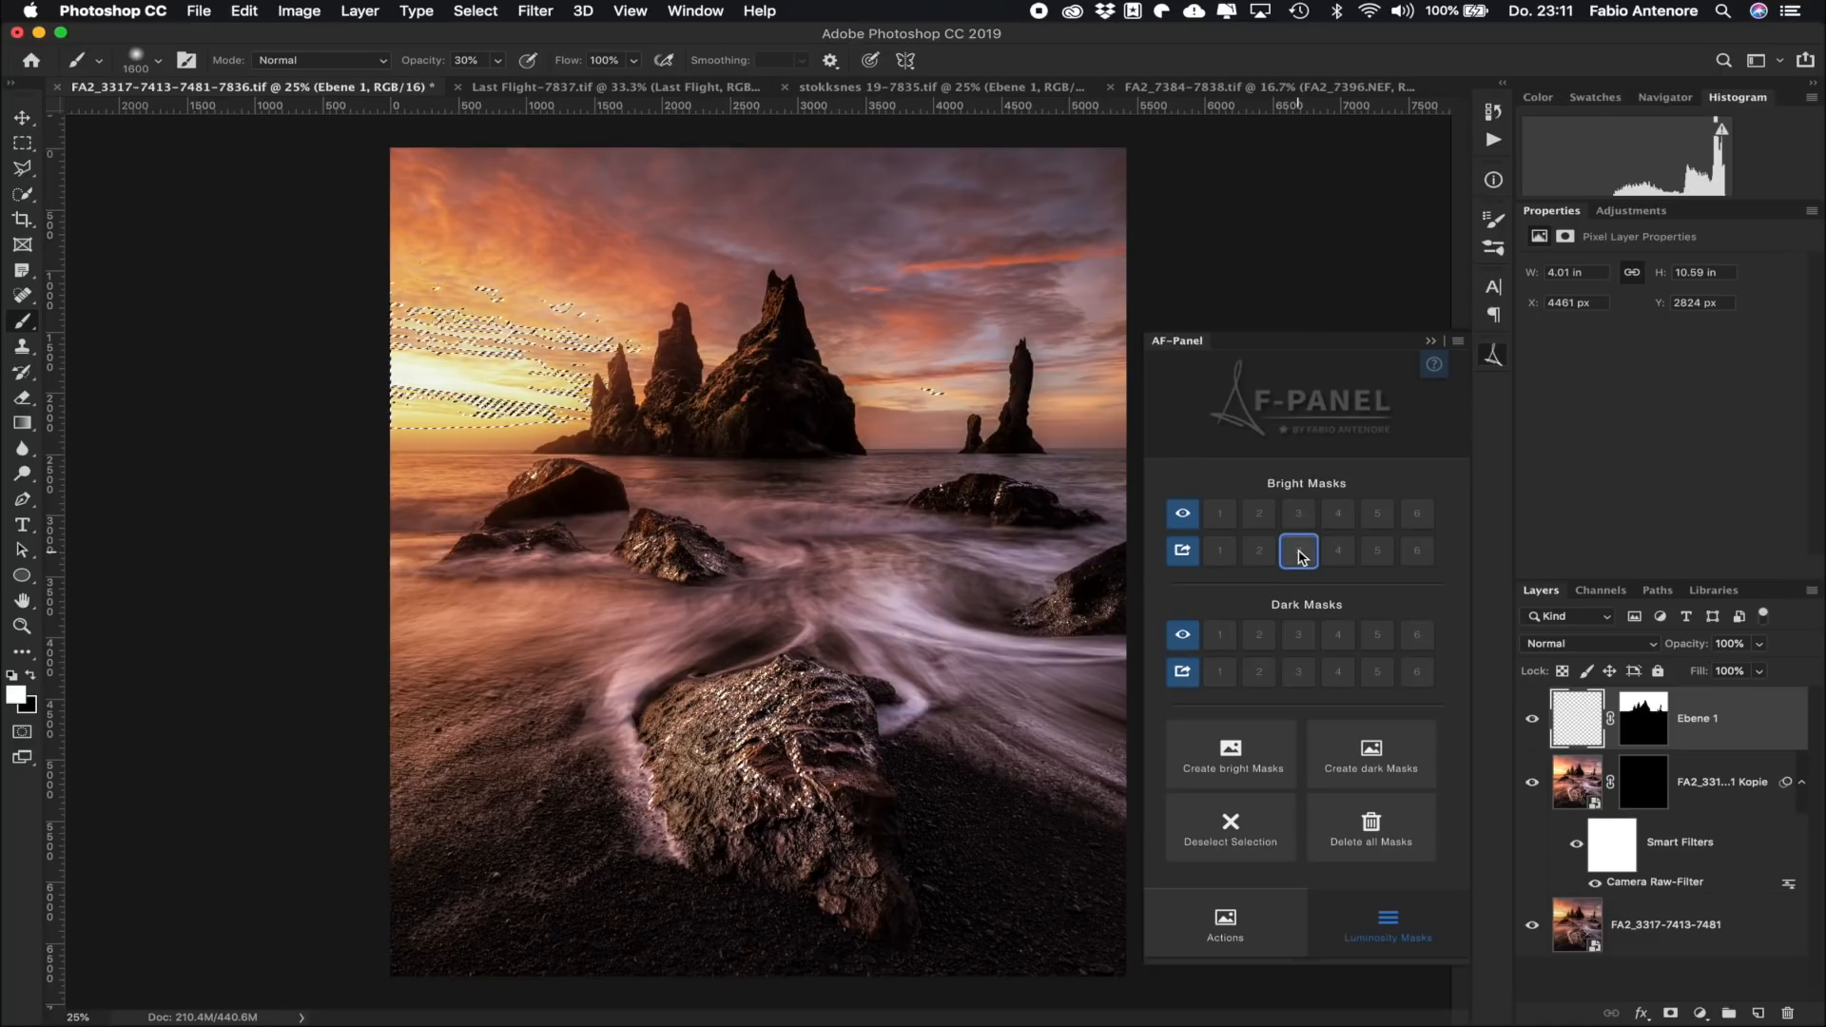
shift+click(1644, 793)
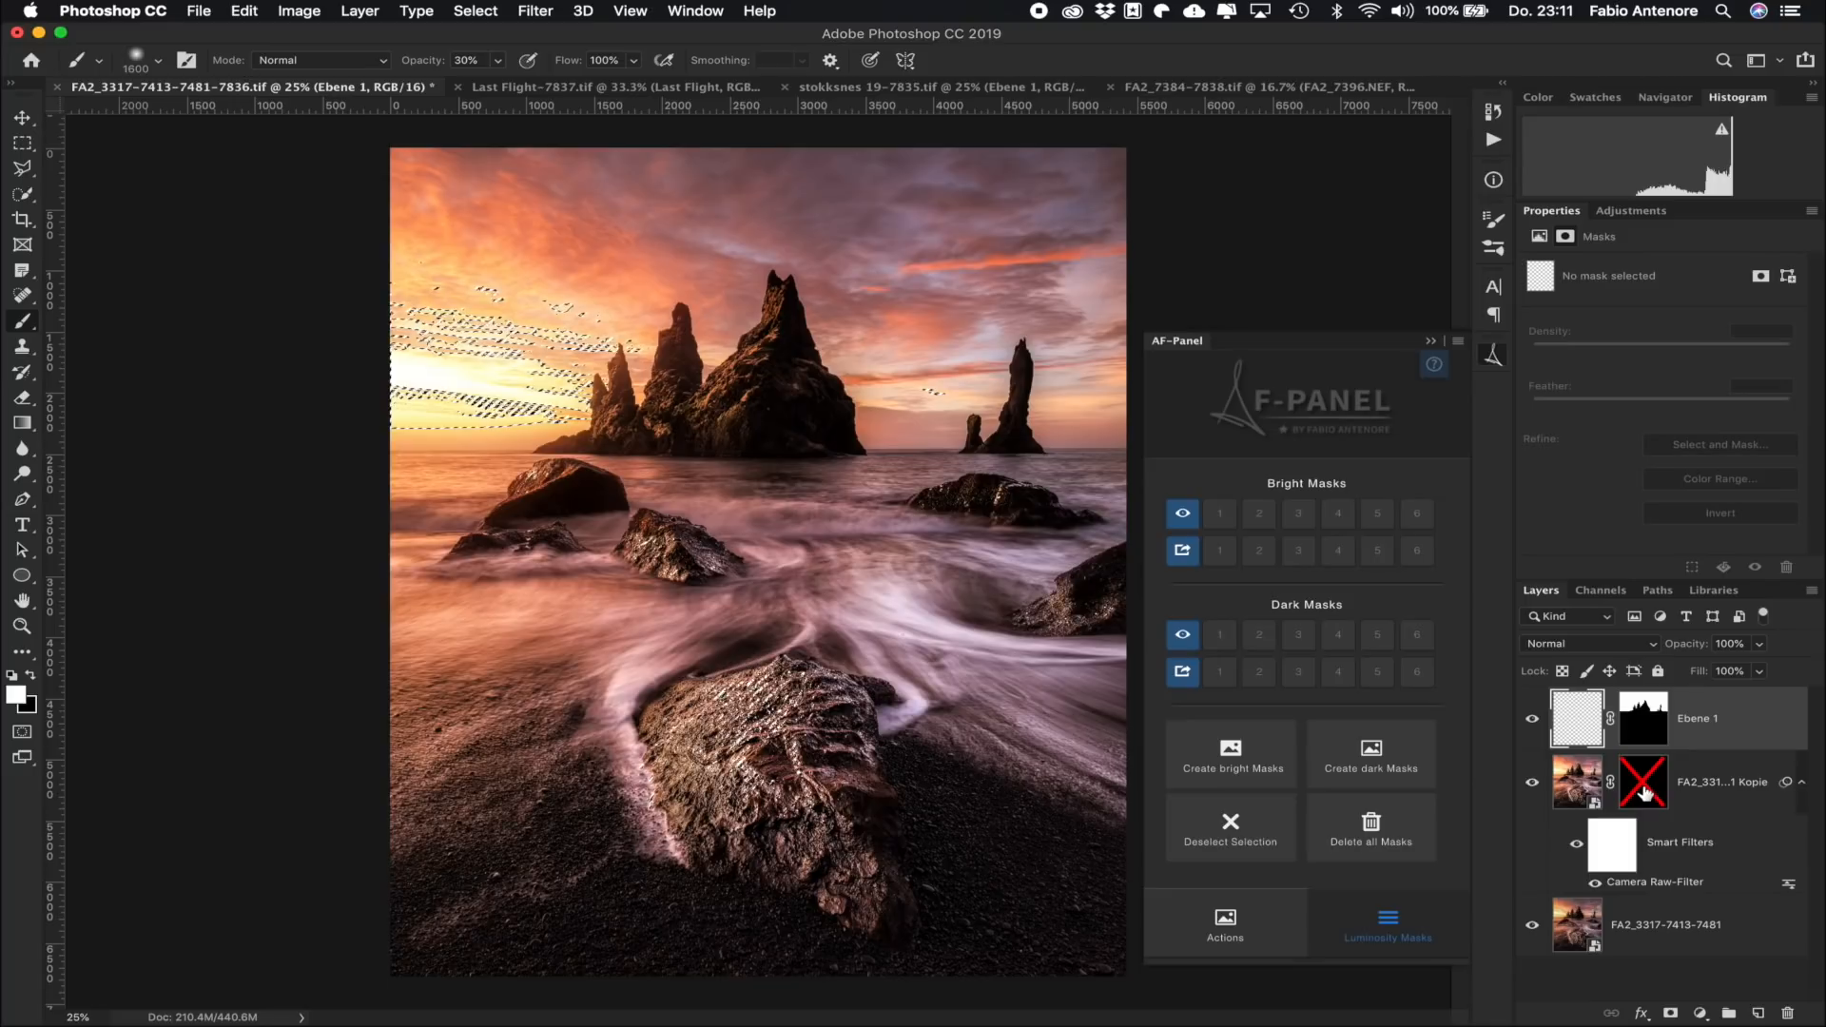
shift+click(1644, 793)
shift+click(1645, 793)
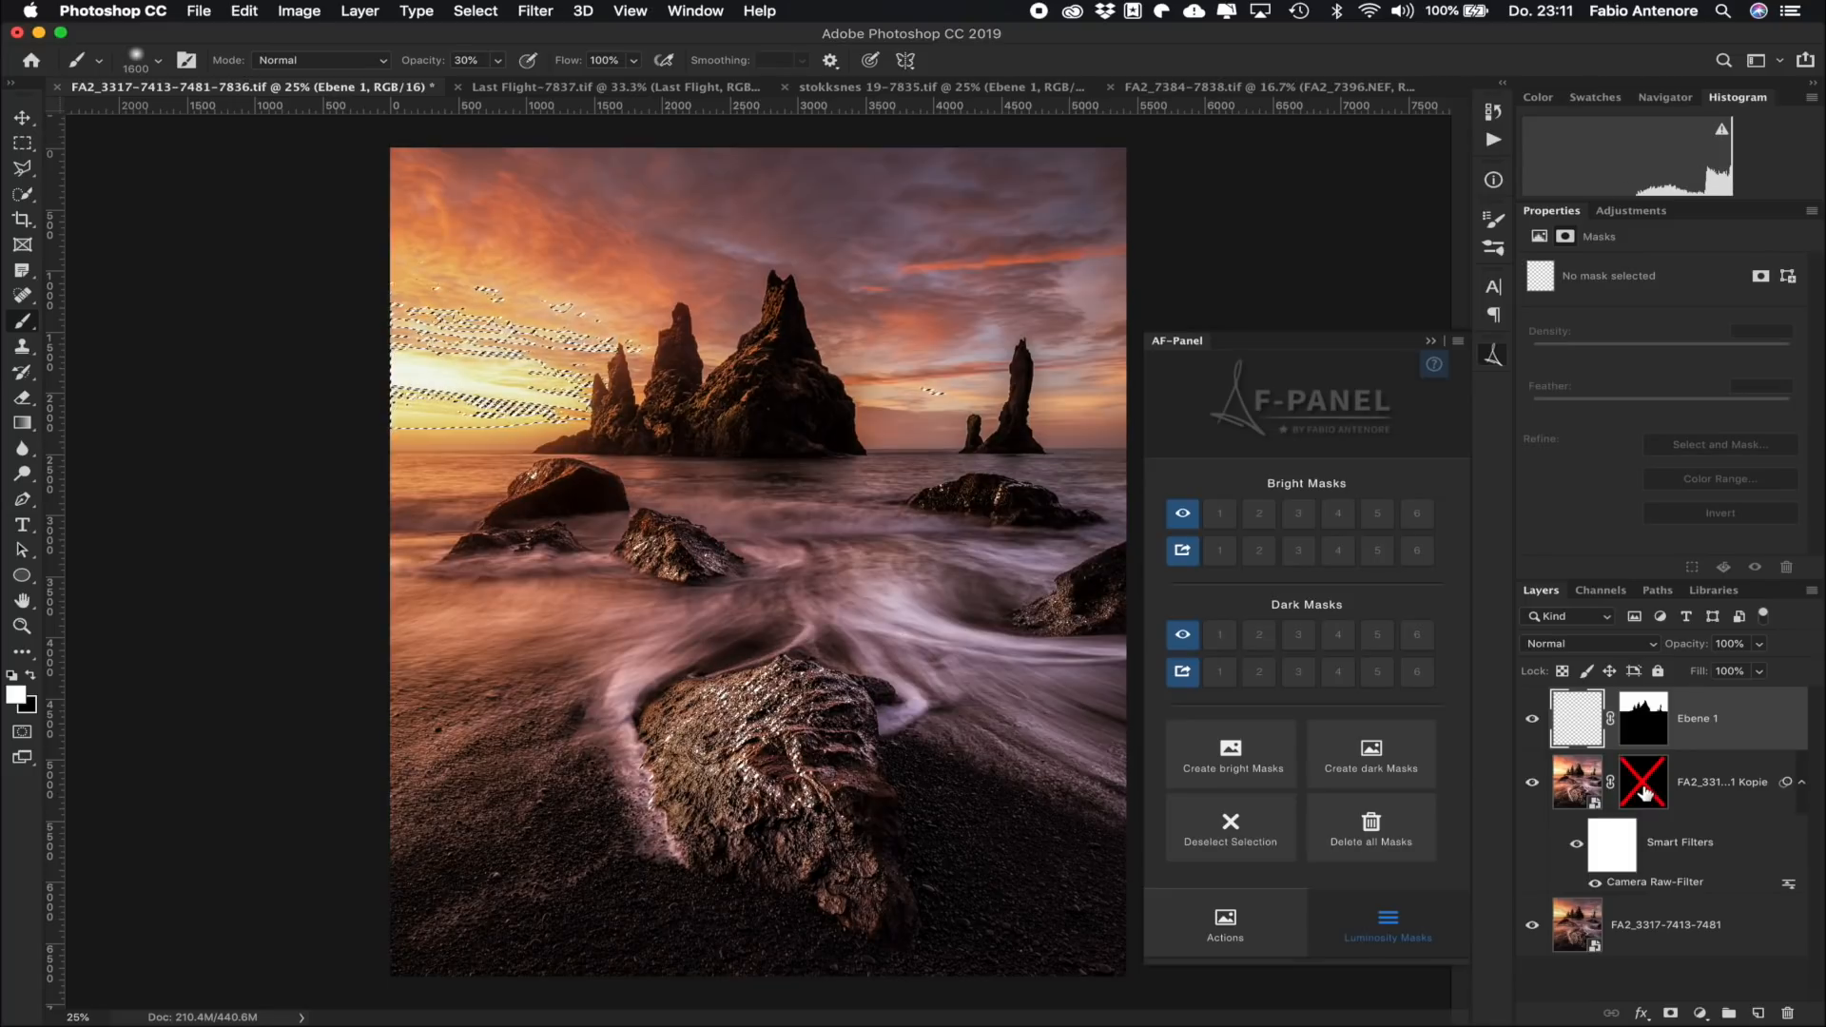
shift+click(1645, 793)
shift+click(1644, 793)
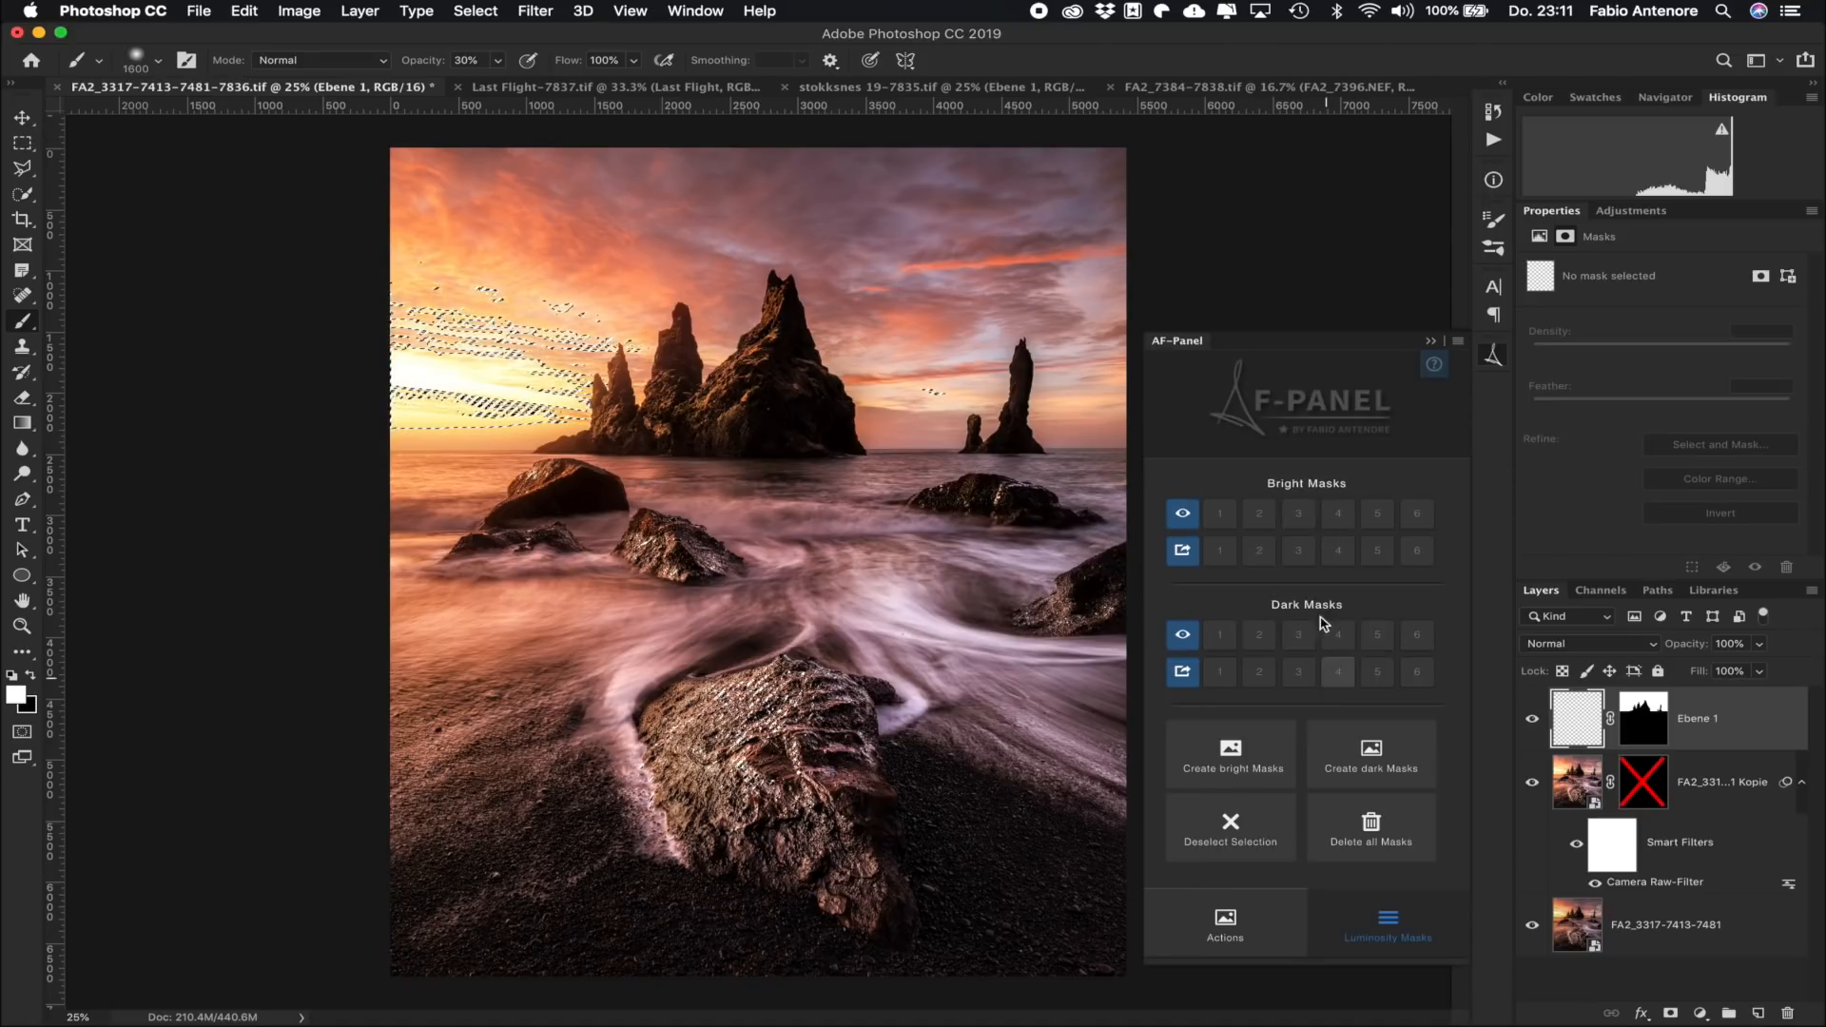
shift+click(1640, 783)
shift+click(1640, 784)
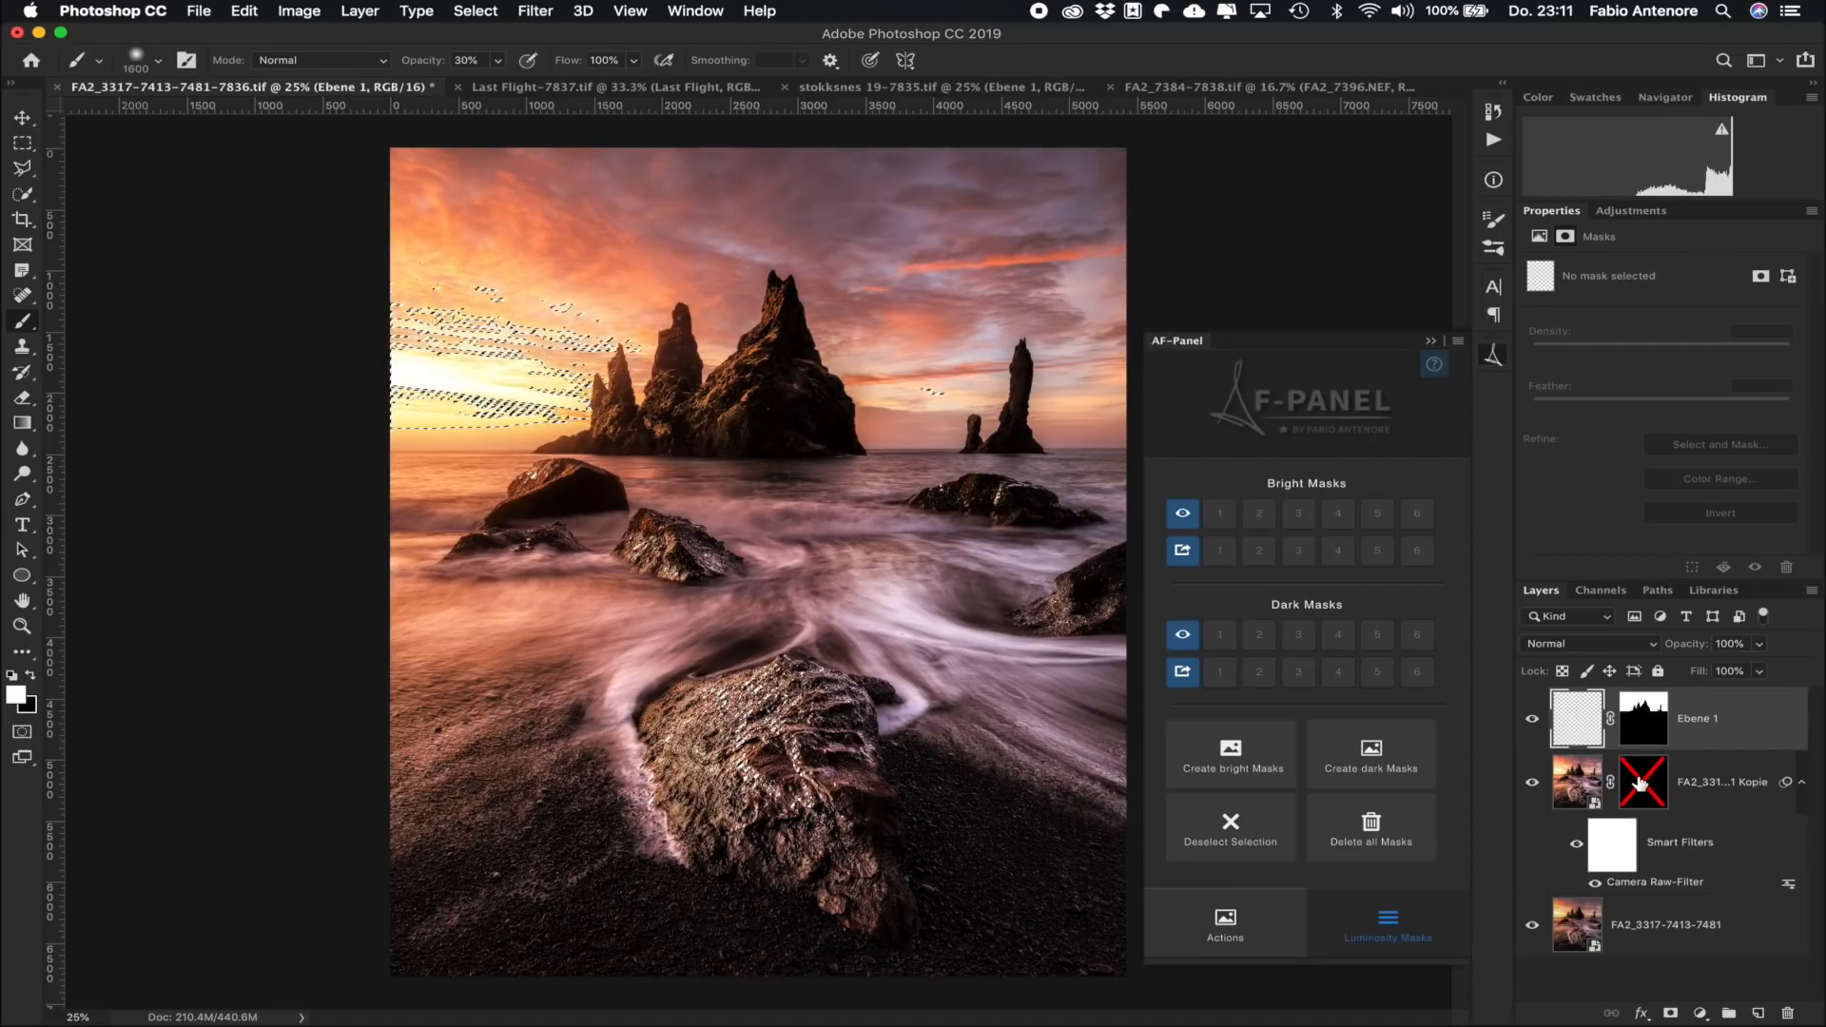
shift+click(1640, 784)
shift+click(1640, 784)
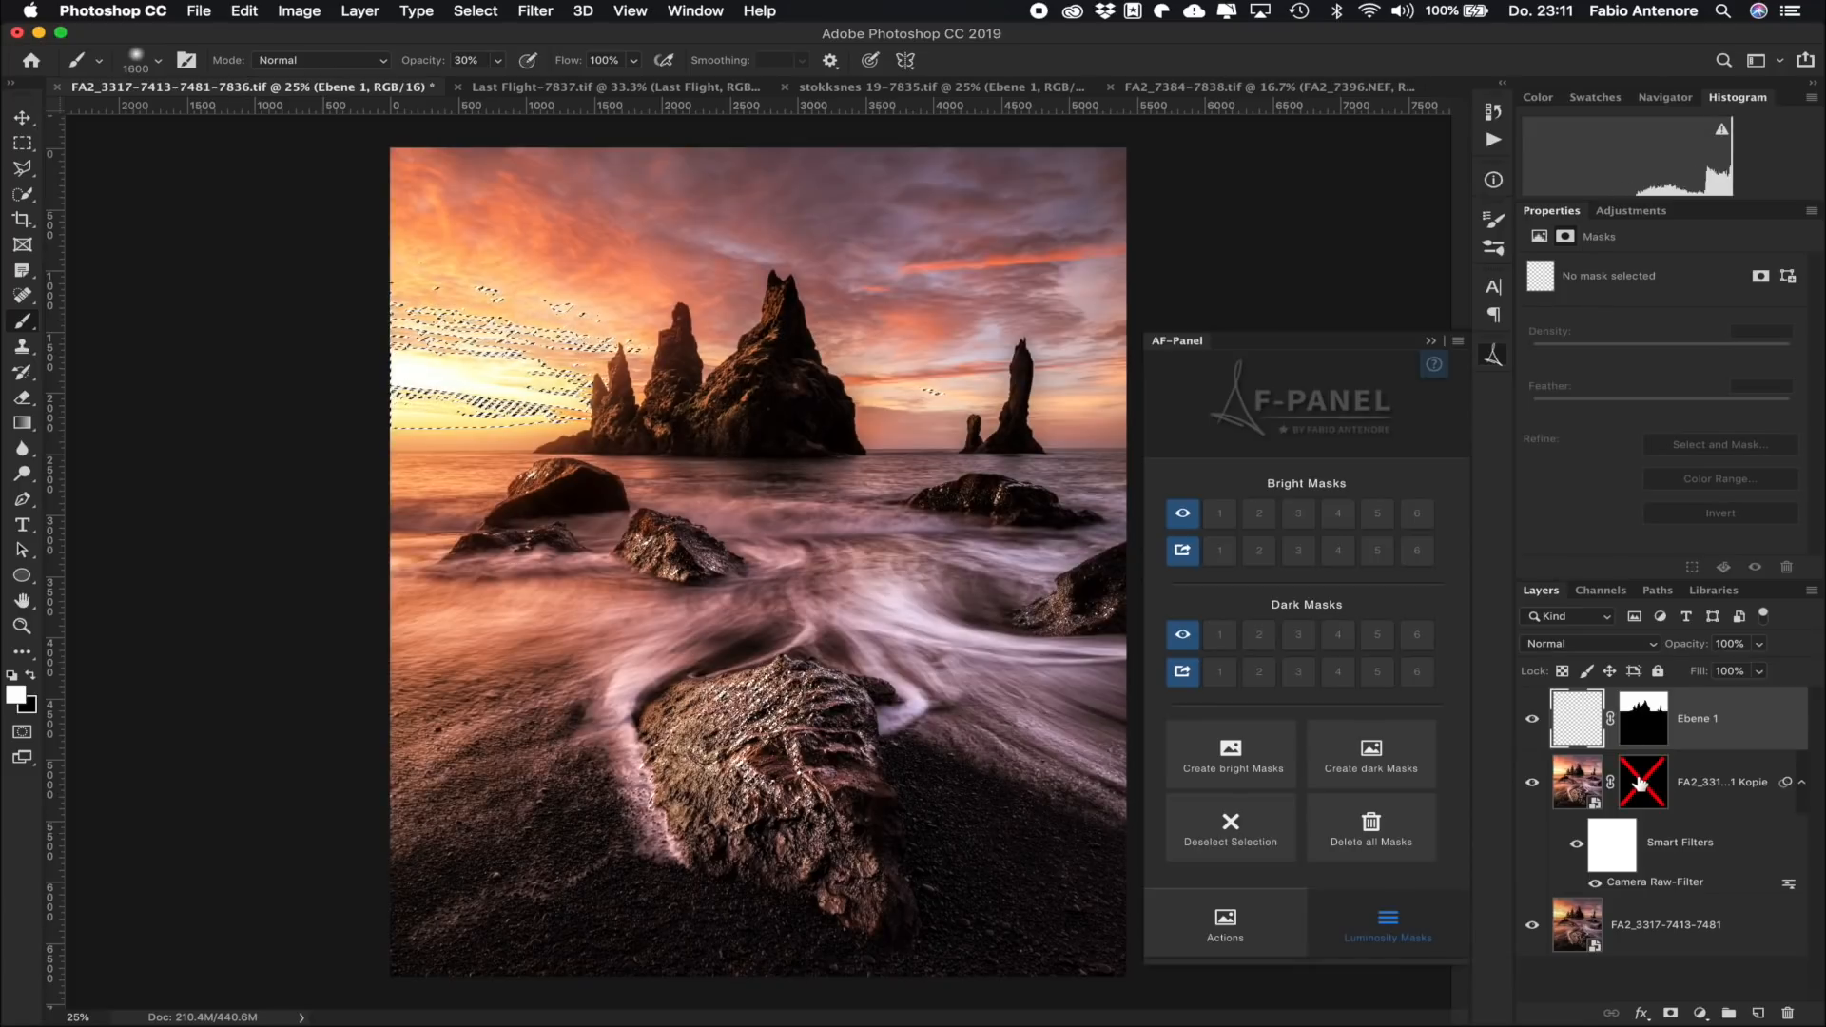
shift+click(1640, 784)
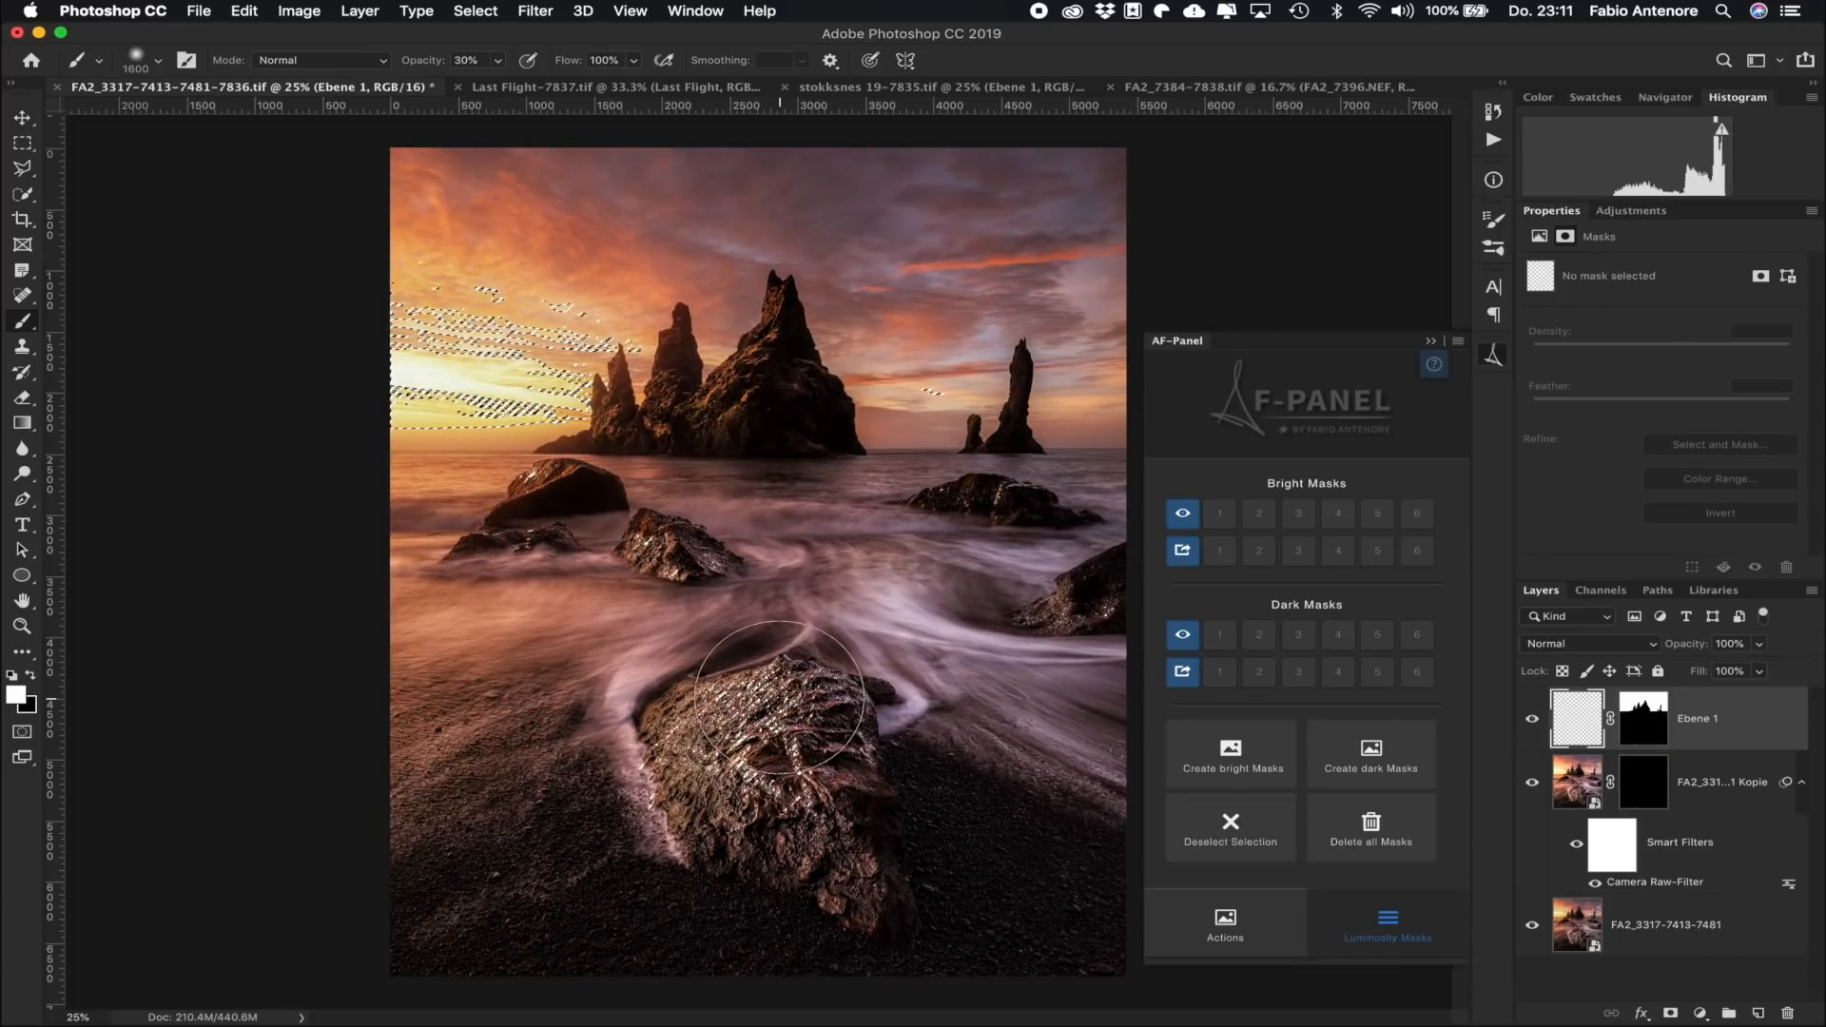
Step: Paint white at 60% brush opacity through the selection into the Kopie layer's mask, and view the mask on its own
click(1656, 784)
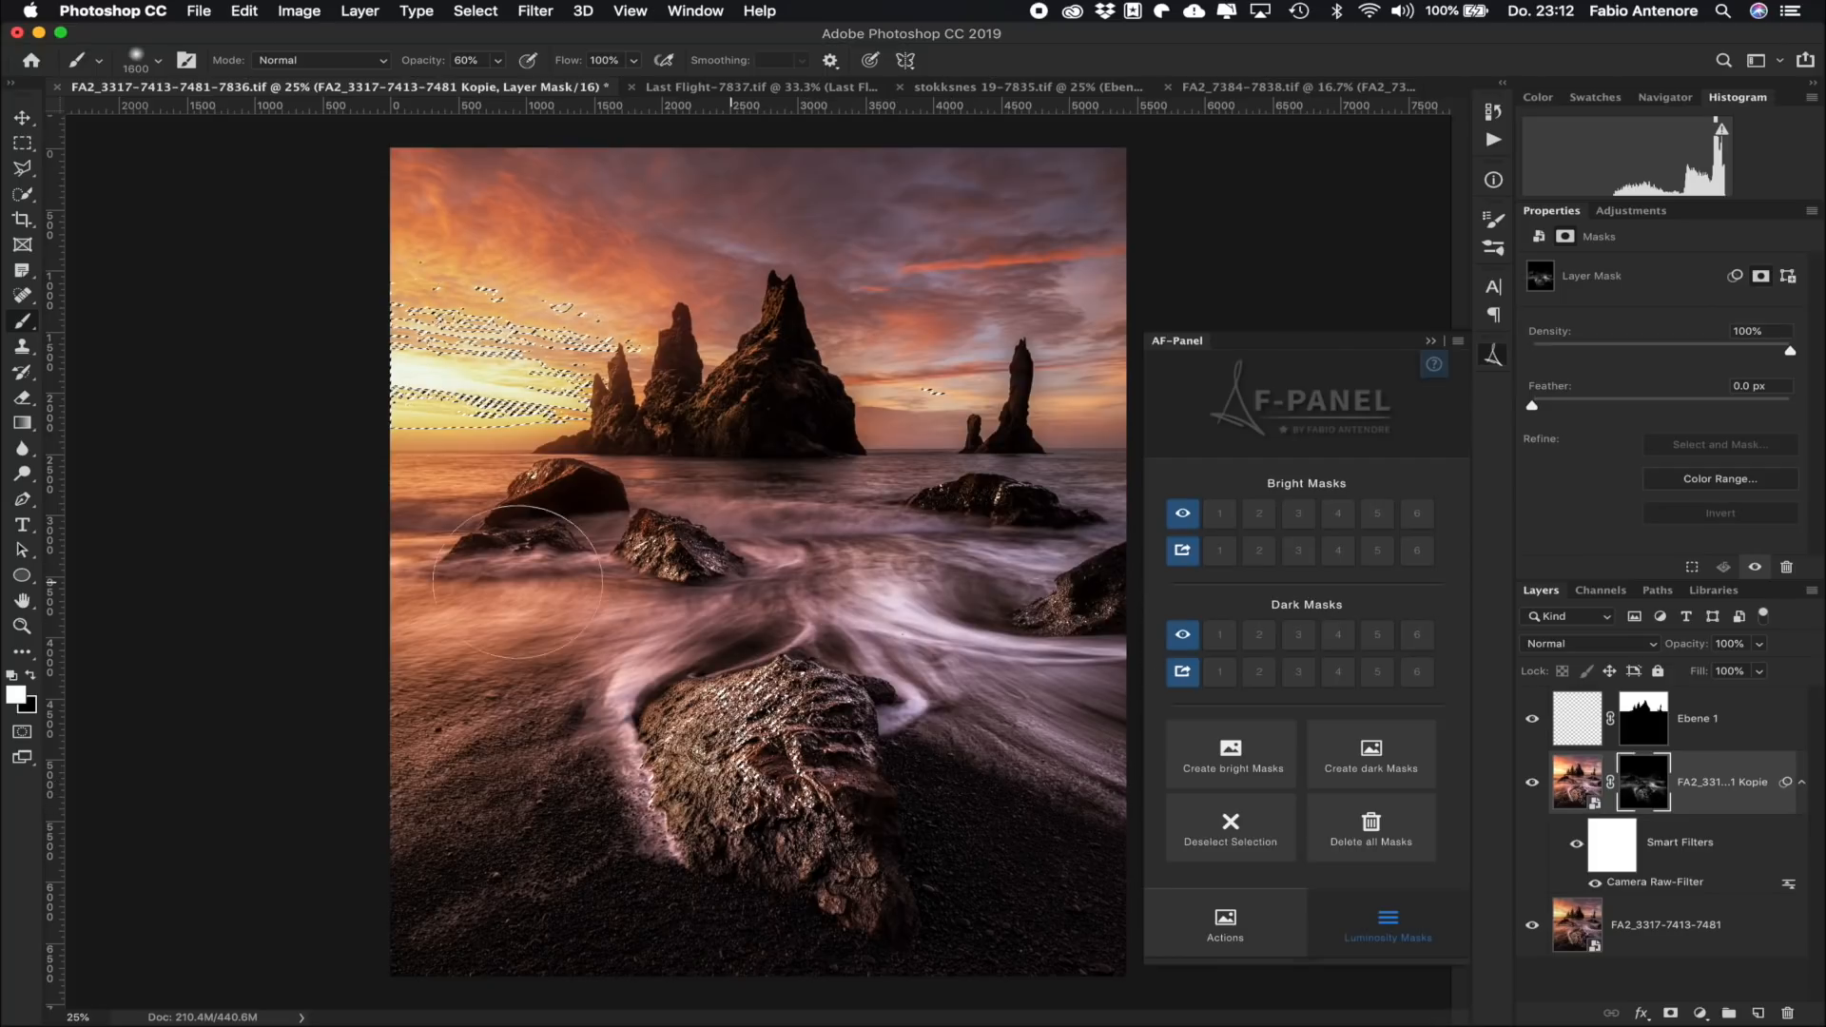
alt+click(1660, 803)
alt+click(1660, 804)
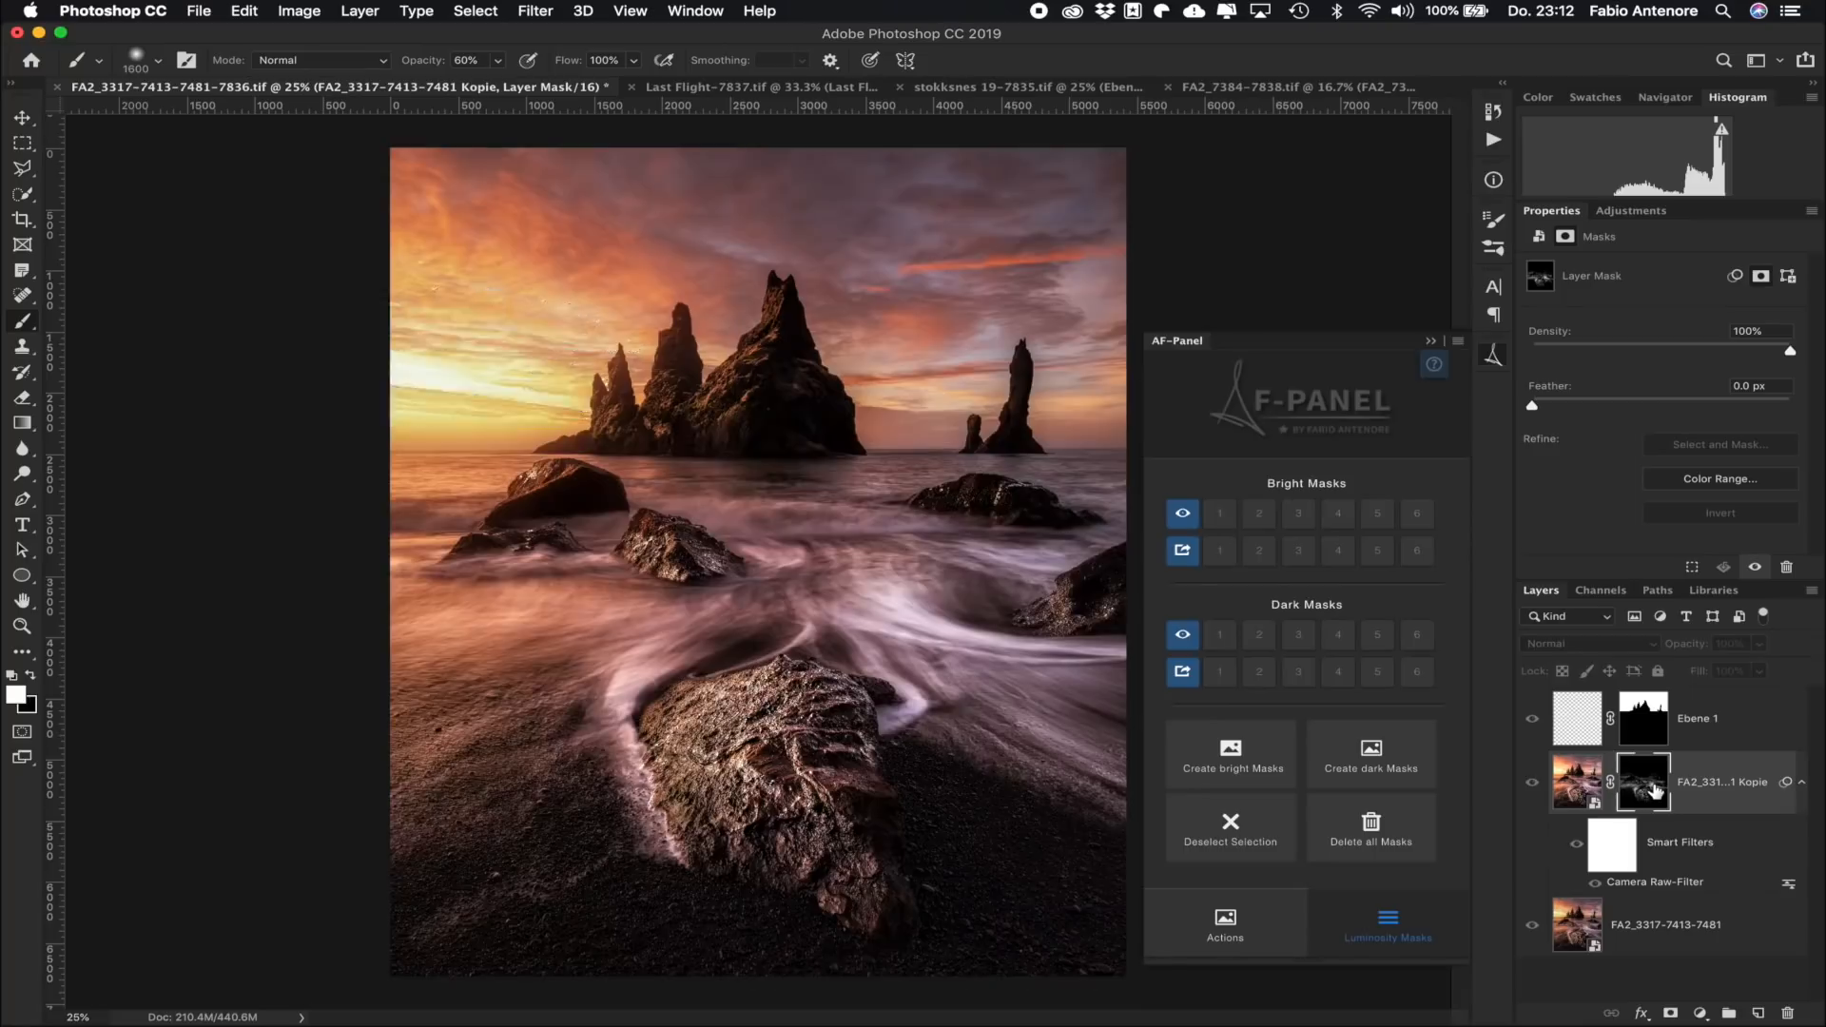
Step: Toggle the Kopie layer's visibility repeatedly to compare the photo with and without the painted brightening
click(1534, 783)
click(1536, 785)
click(1534, 783)
click(1535, 783)
click(1534, 783)
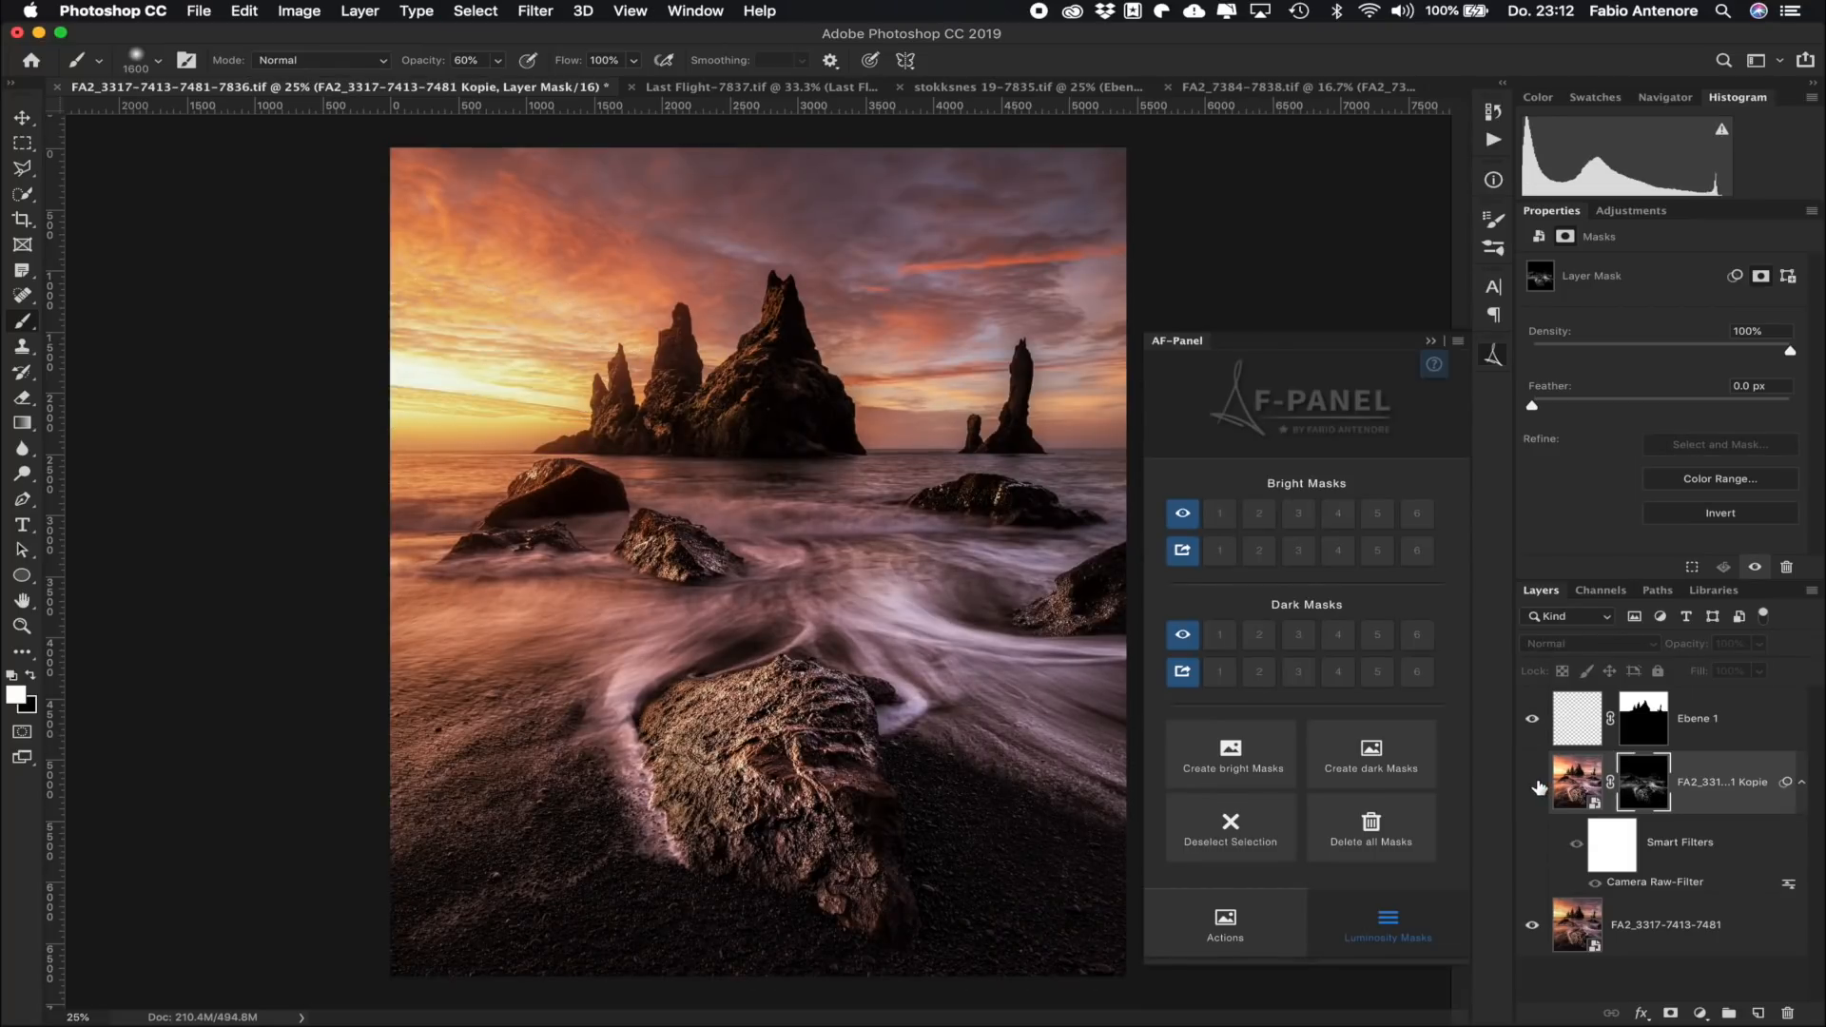
click(1535, 783)
click(1534, 783)
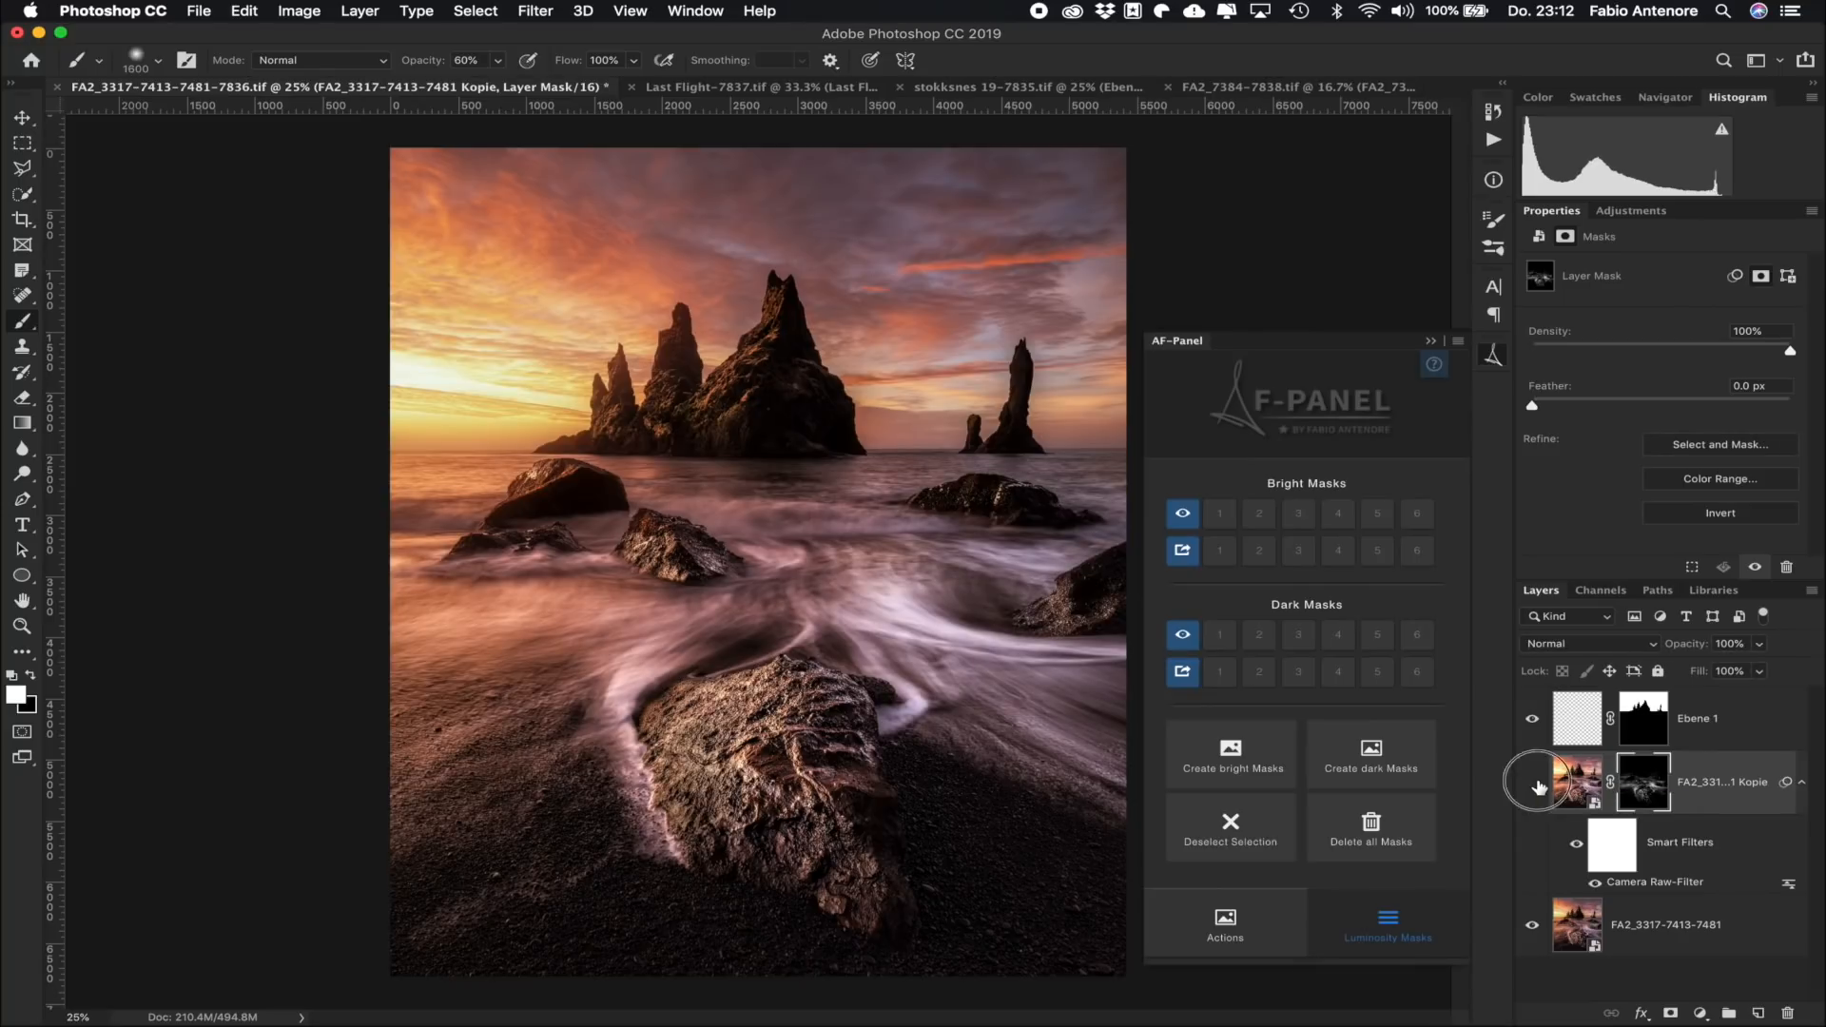
click(1535, 783)
click(1535, 783)
click(1534, 783)
Step: Test Ebene 1's sky mask as a selection, subtract it from a loaded bright mask 2 selection, and deselect
super+click(1648, 718)
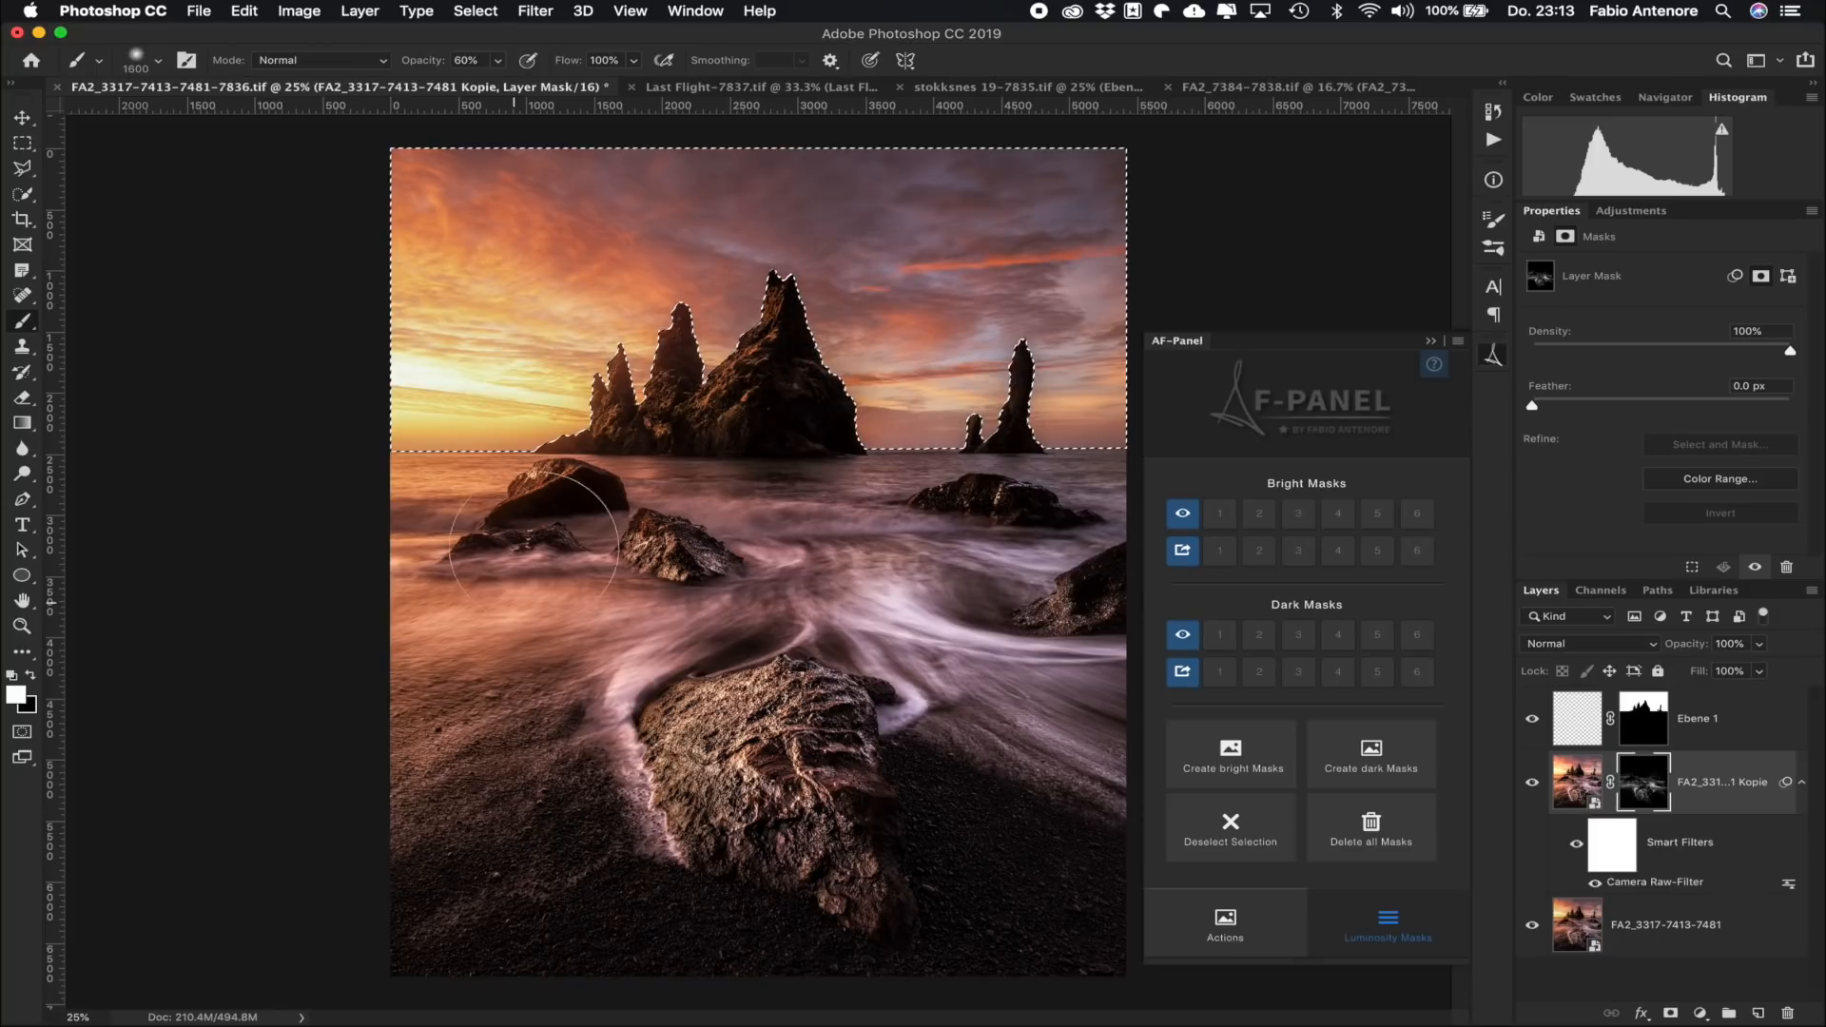
key(super+d)
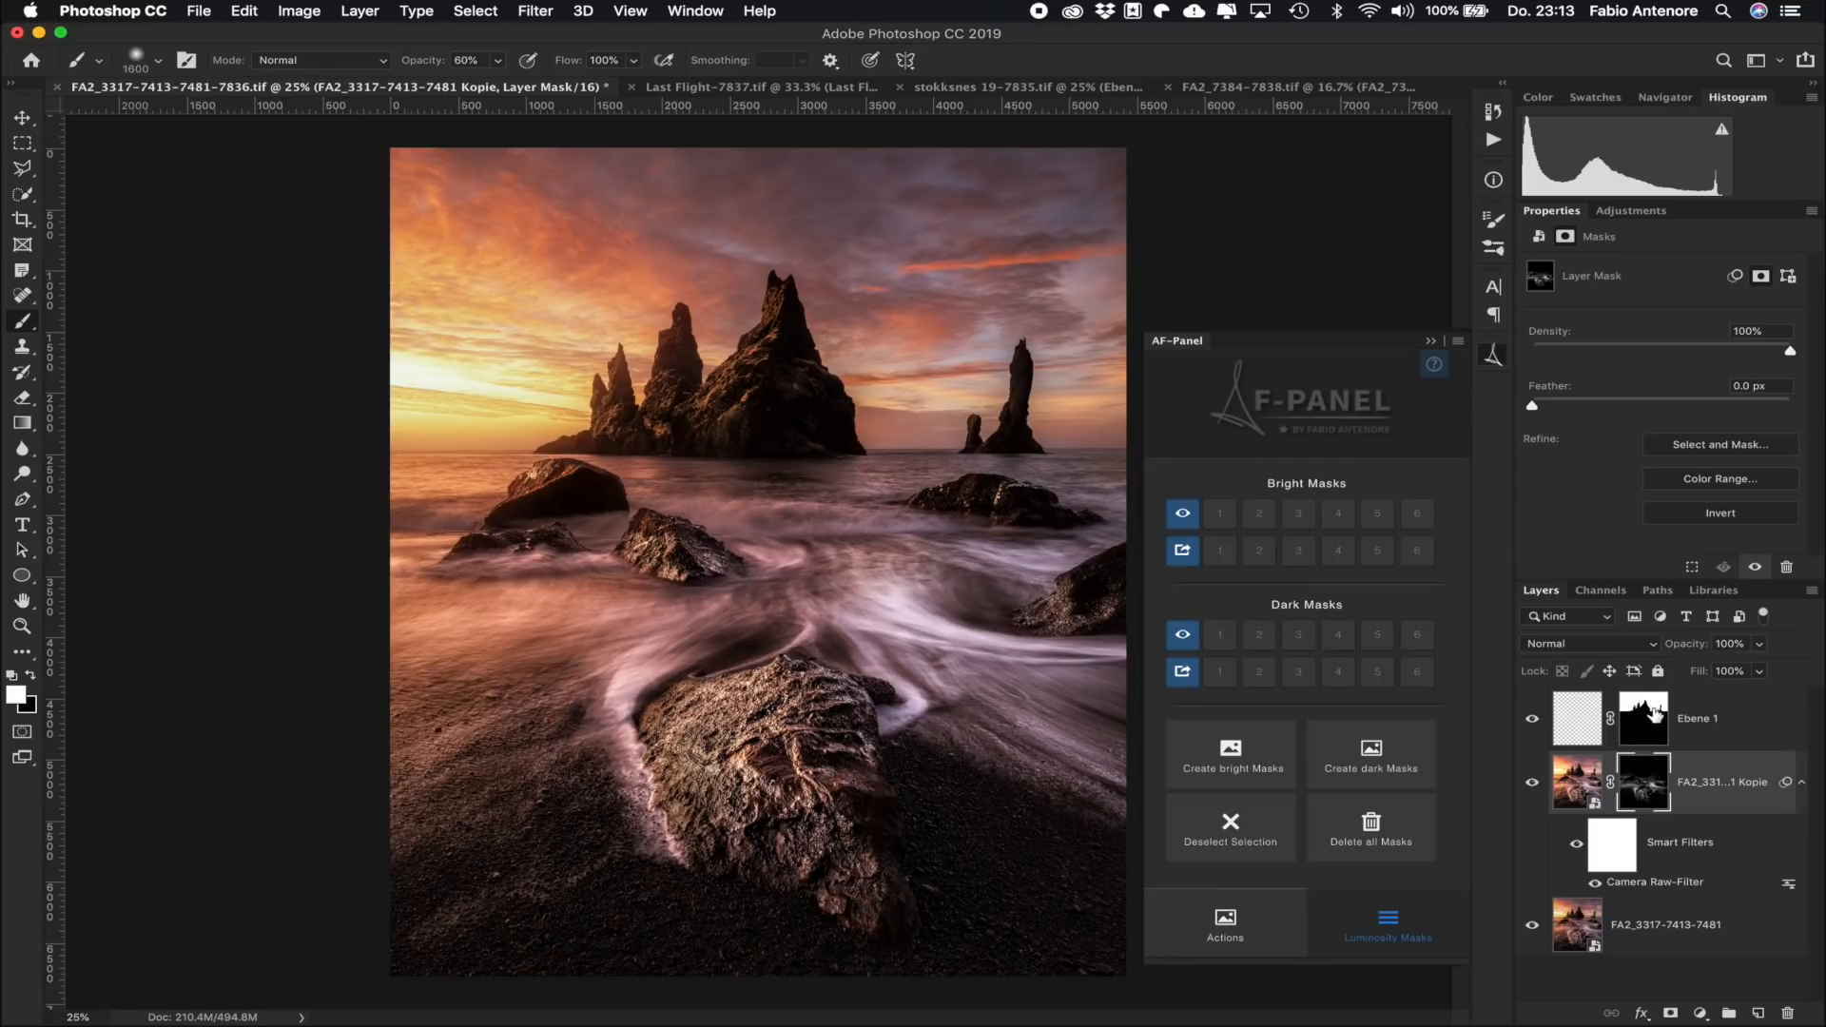
click(1261, 551)
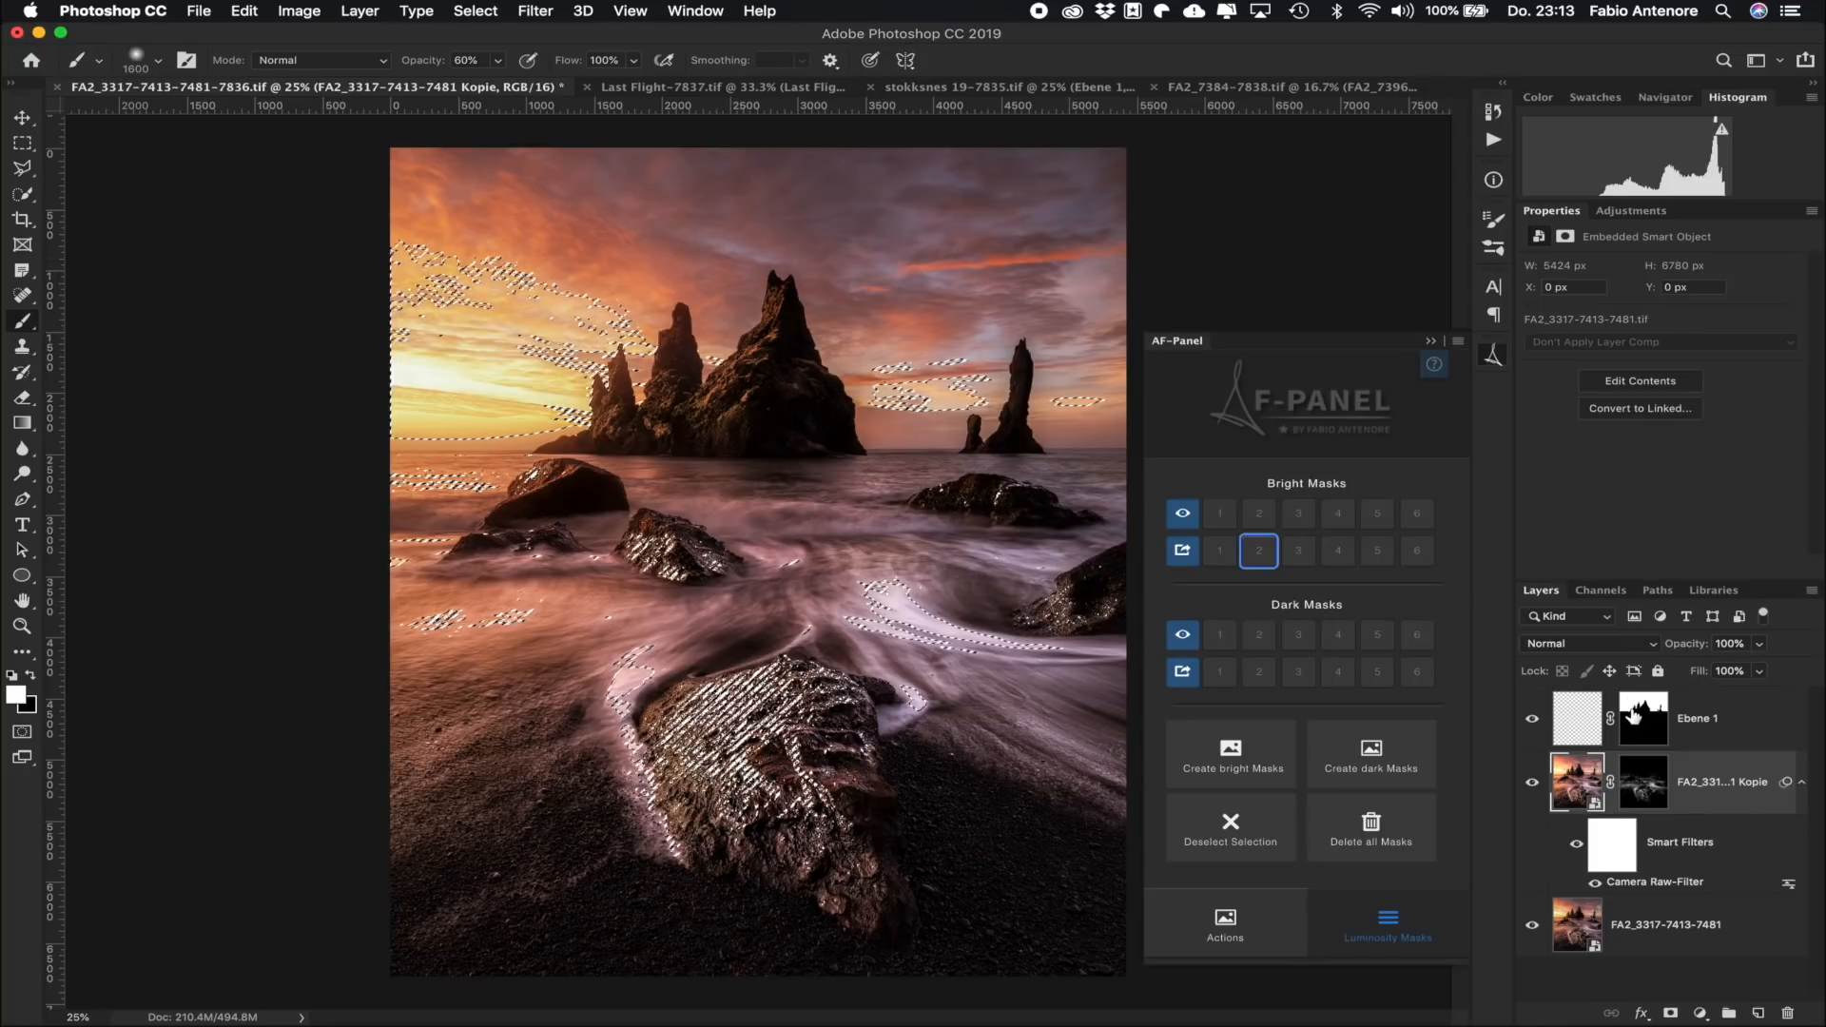
click(1660, 796)
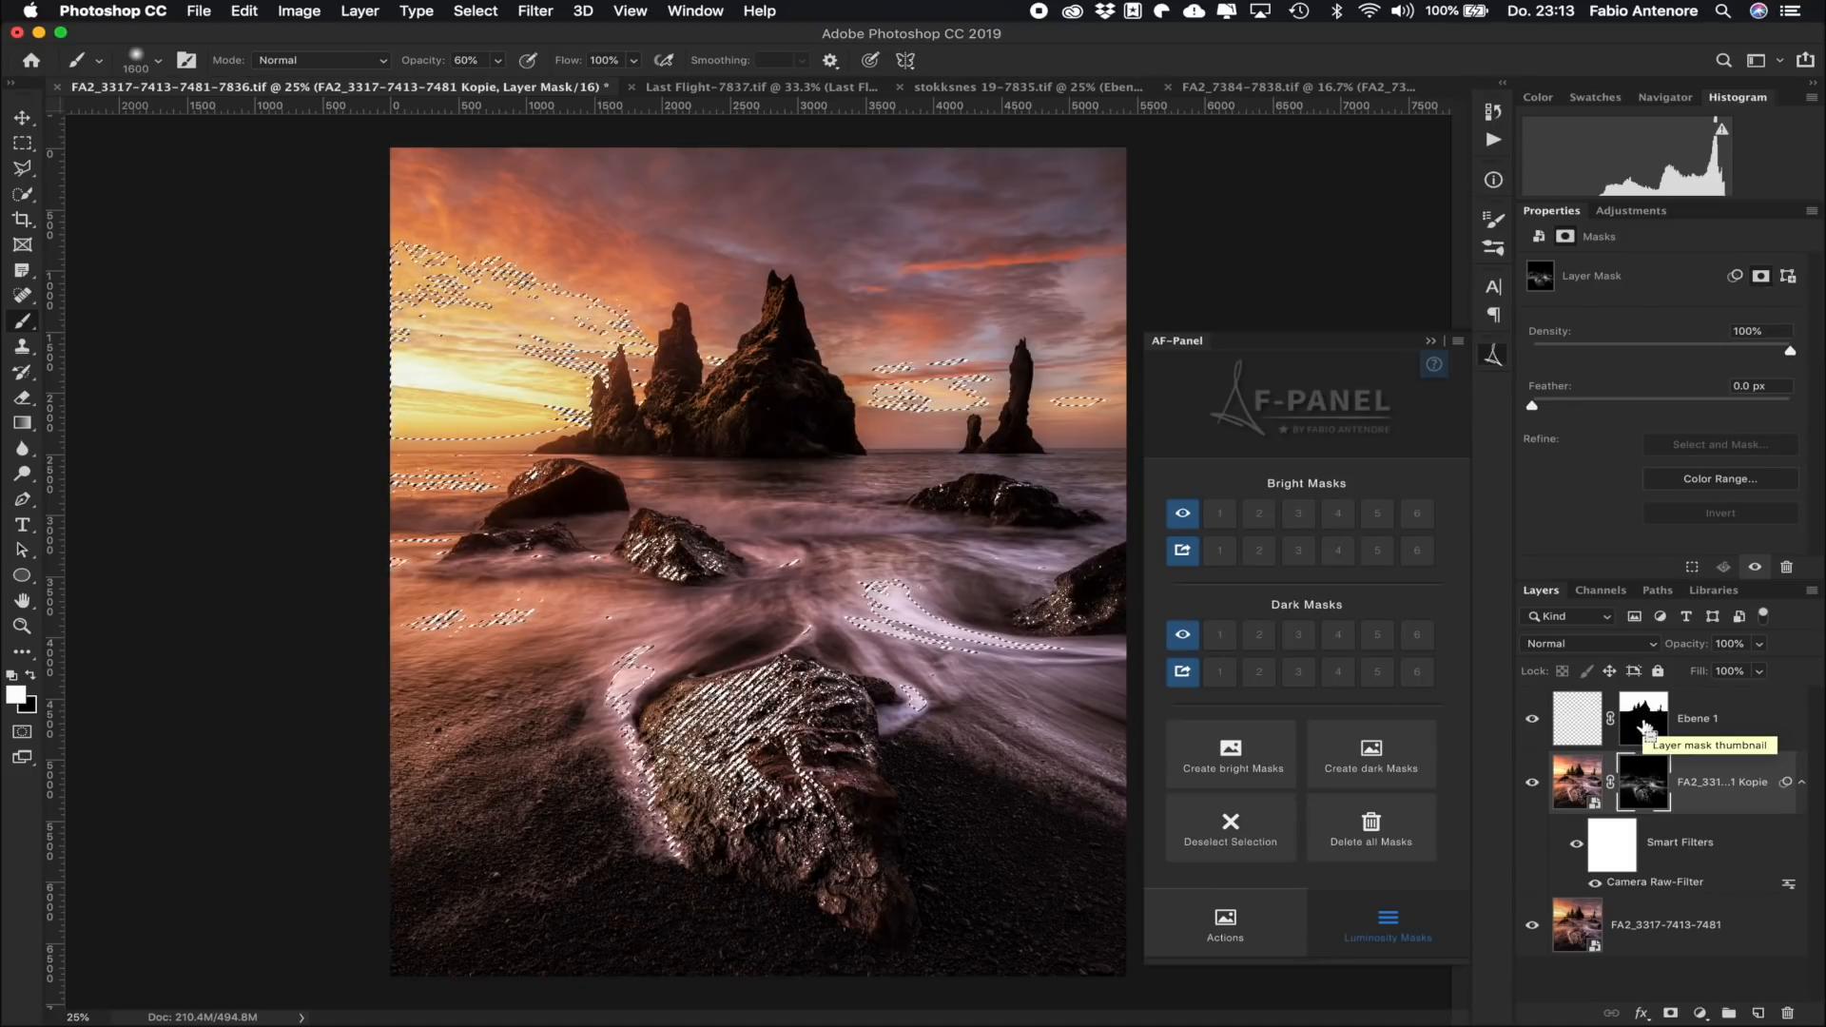
drag(1646, 728, 1645, 725)
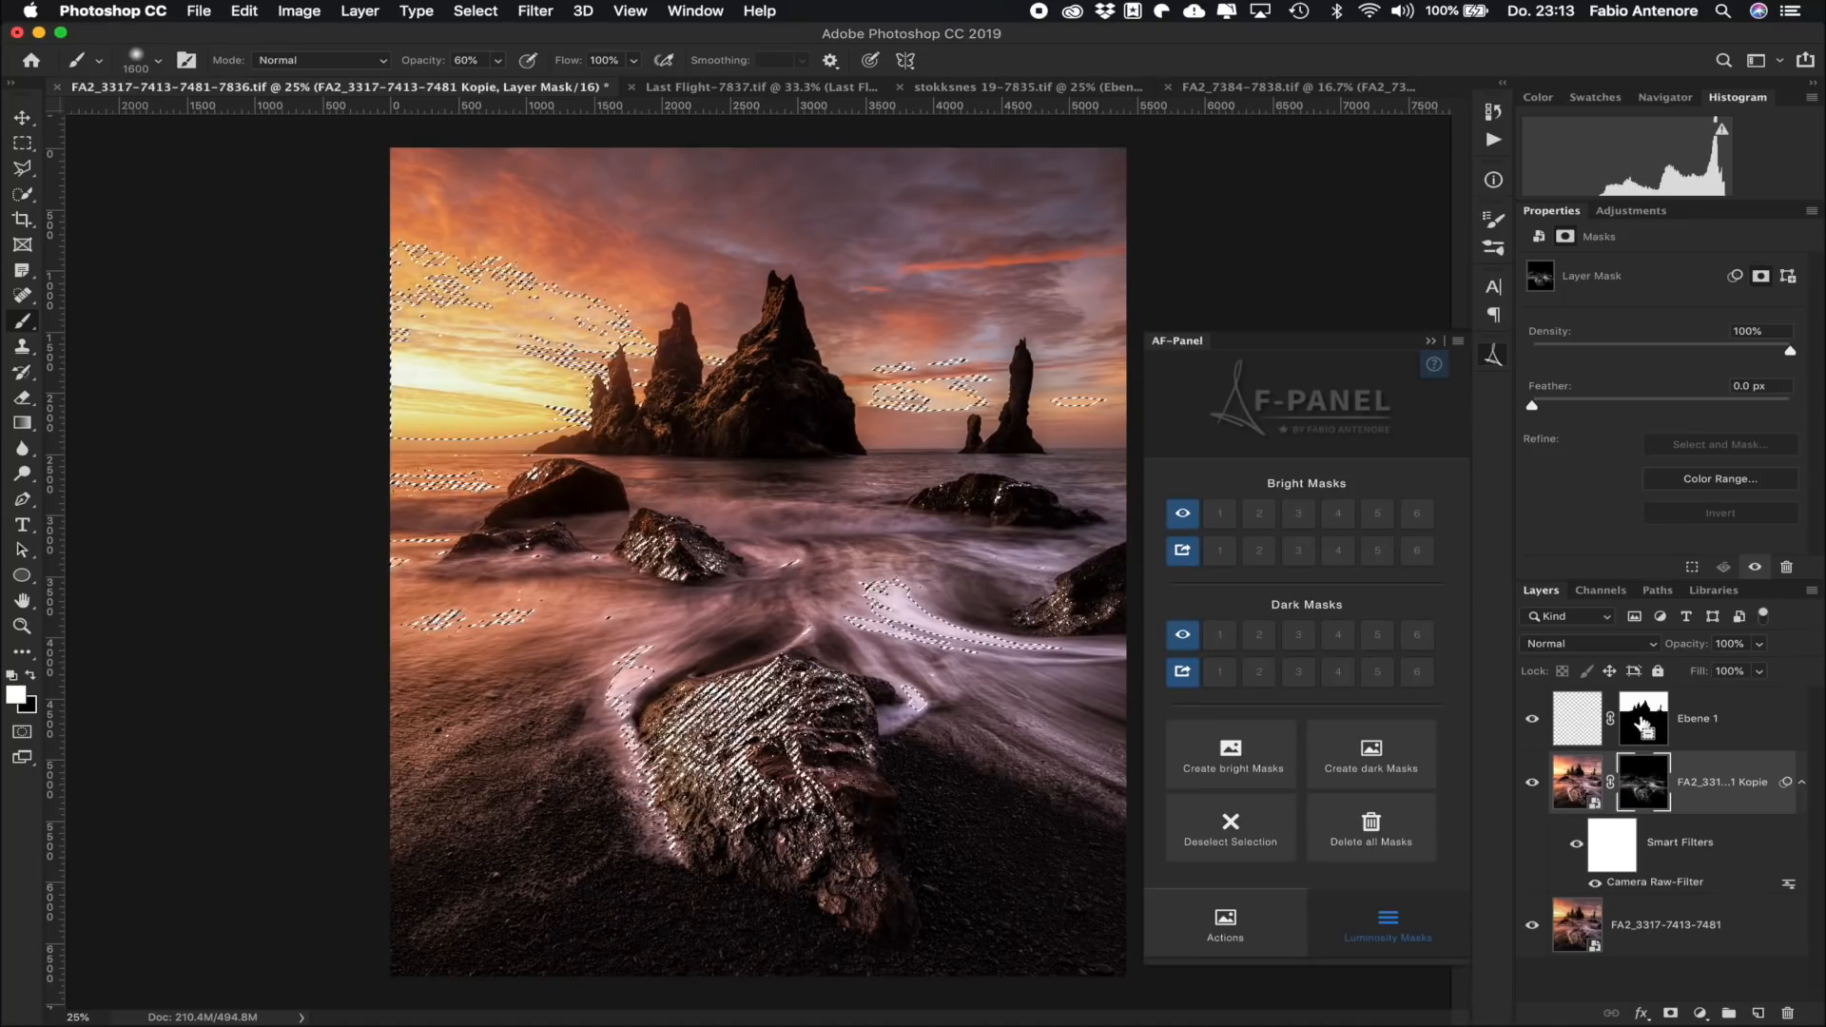
alt+super+click(1643, 724)
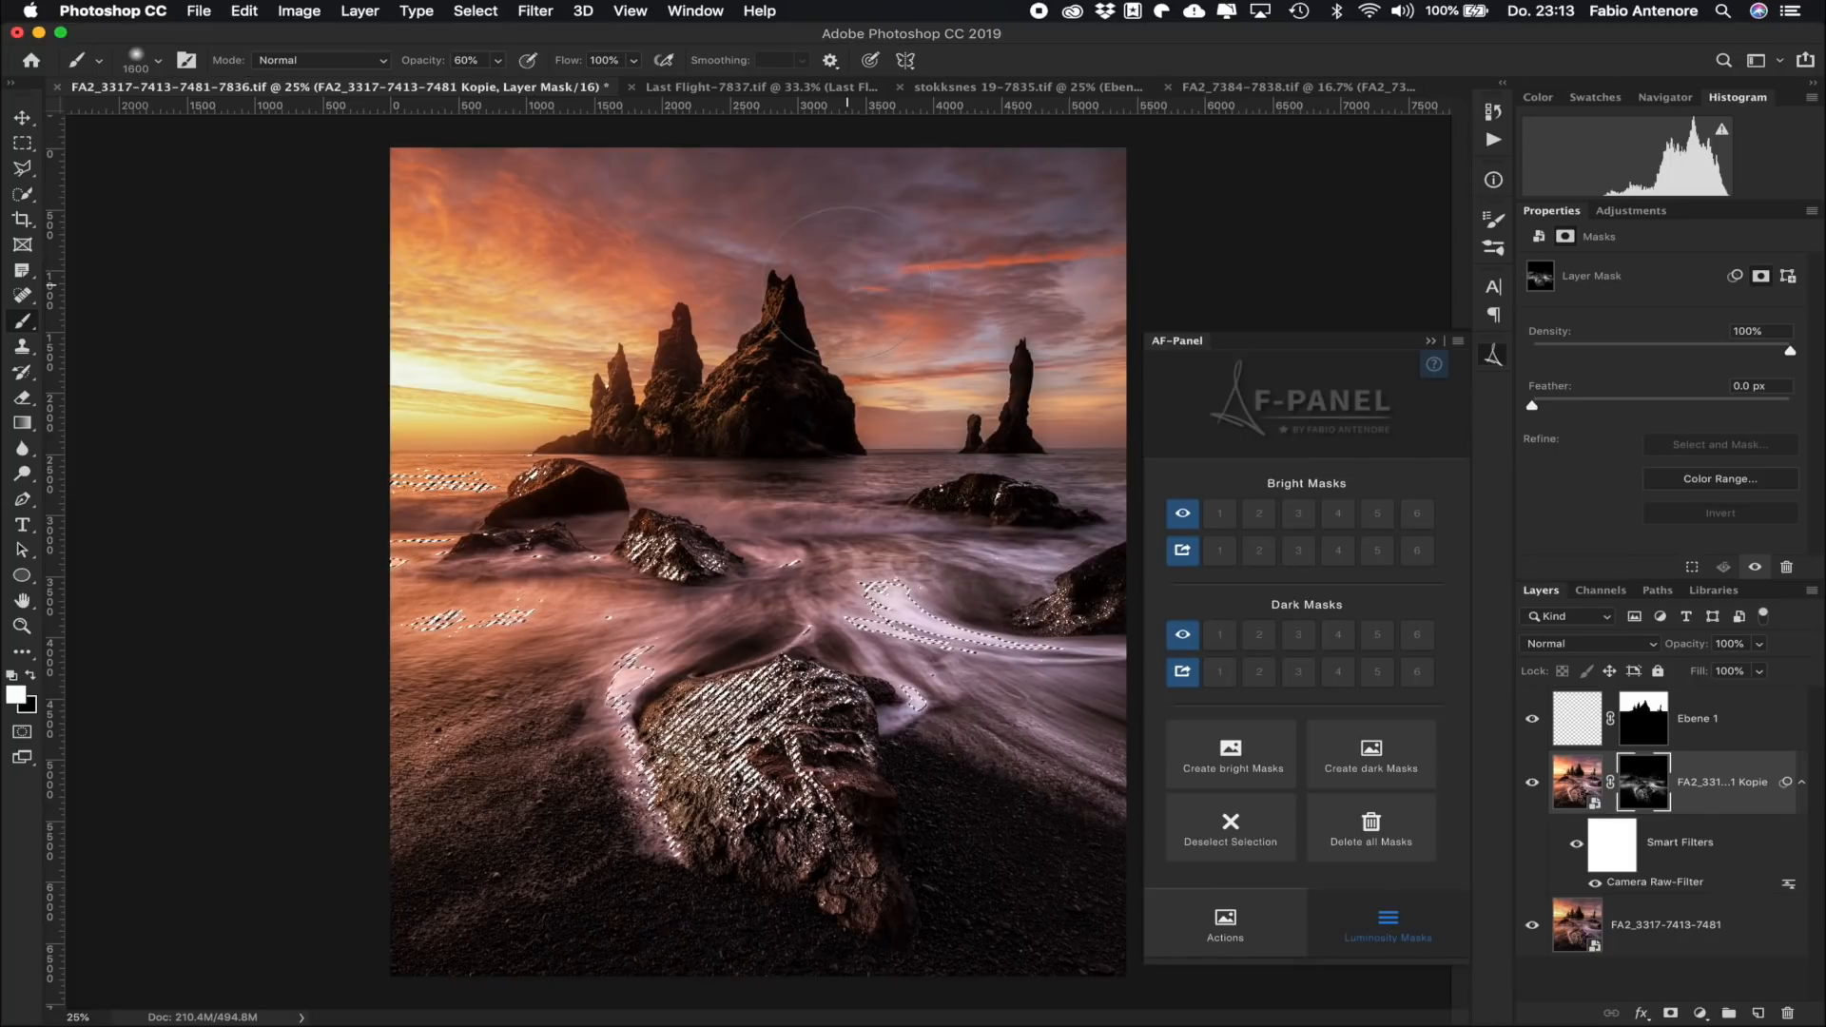
key(super+d)
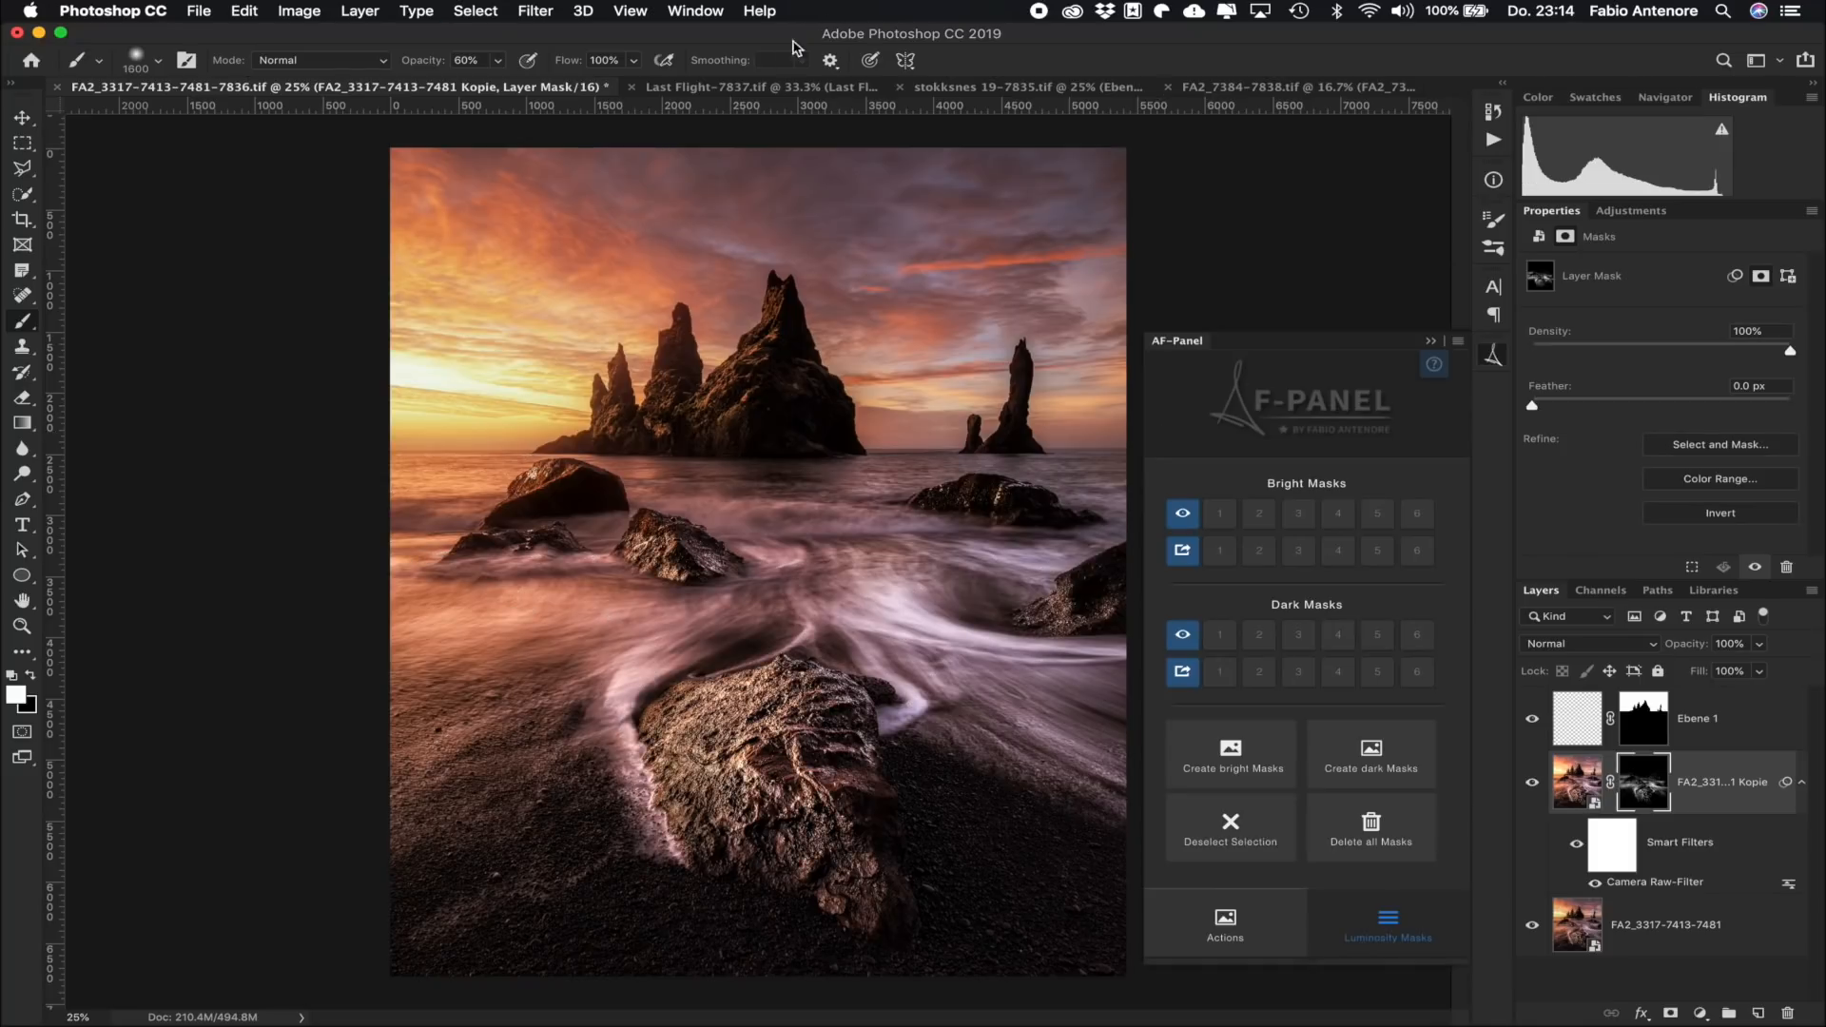
Step: Bring up the Last Flight document in full-screen mode with the plane in view, and show the AF-Panel's actions
click(764, 89)
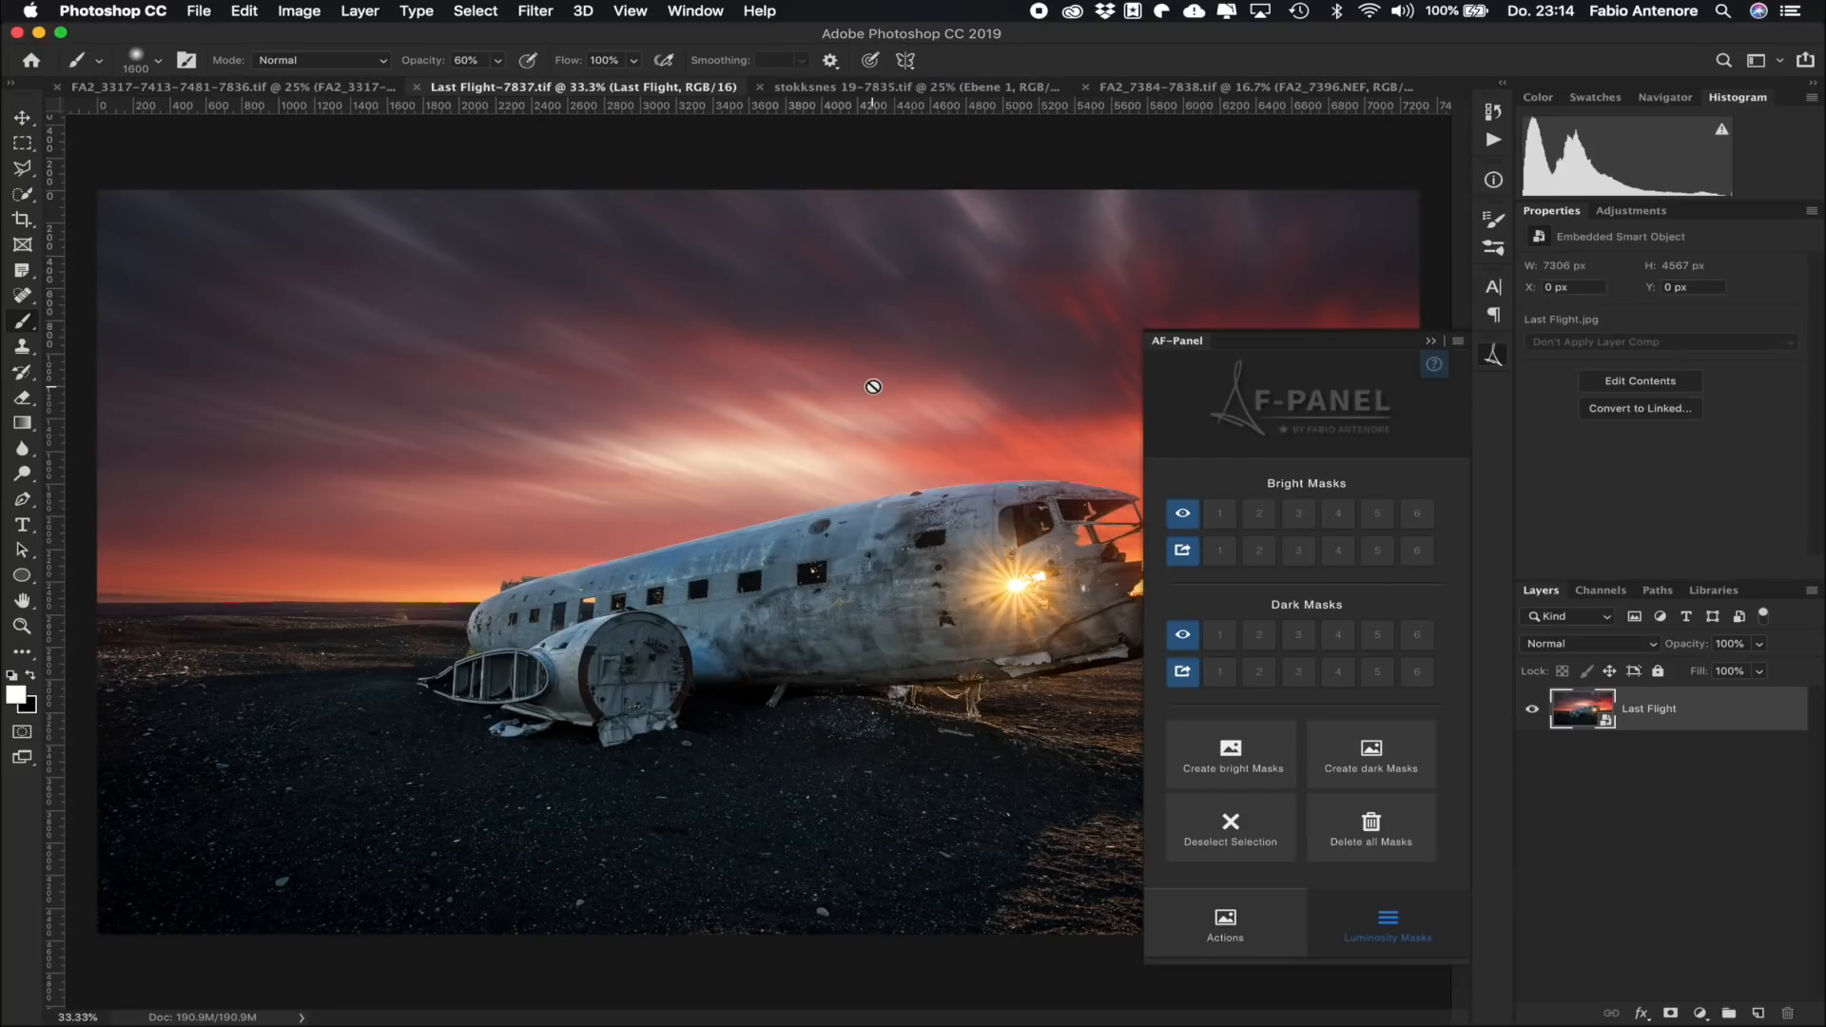
key(f)
scroll(873, 386, right, 10)
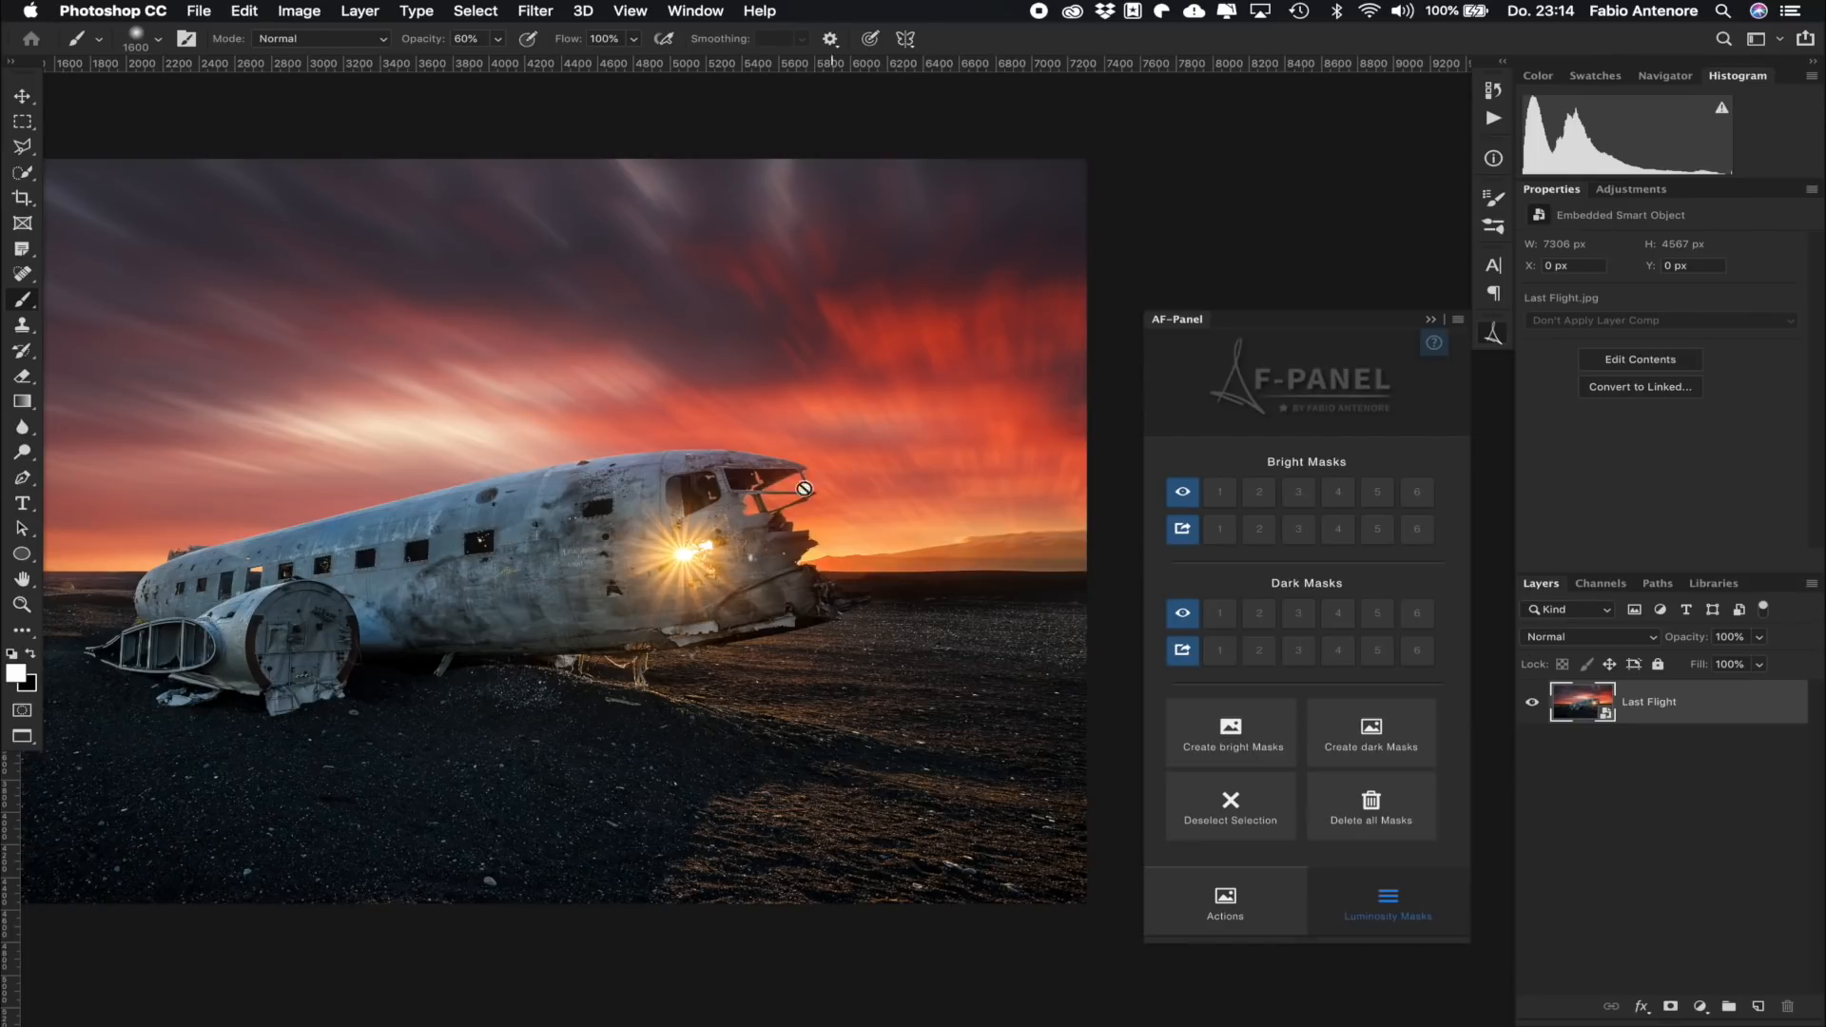
click(1245, 919)
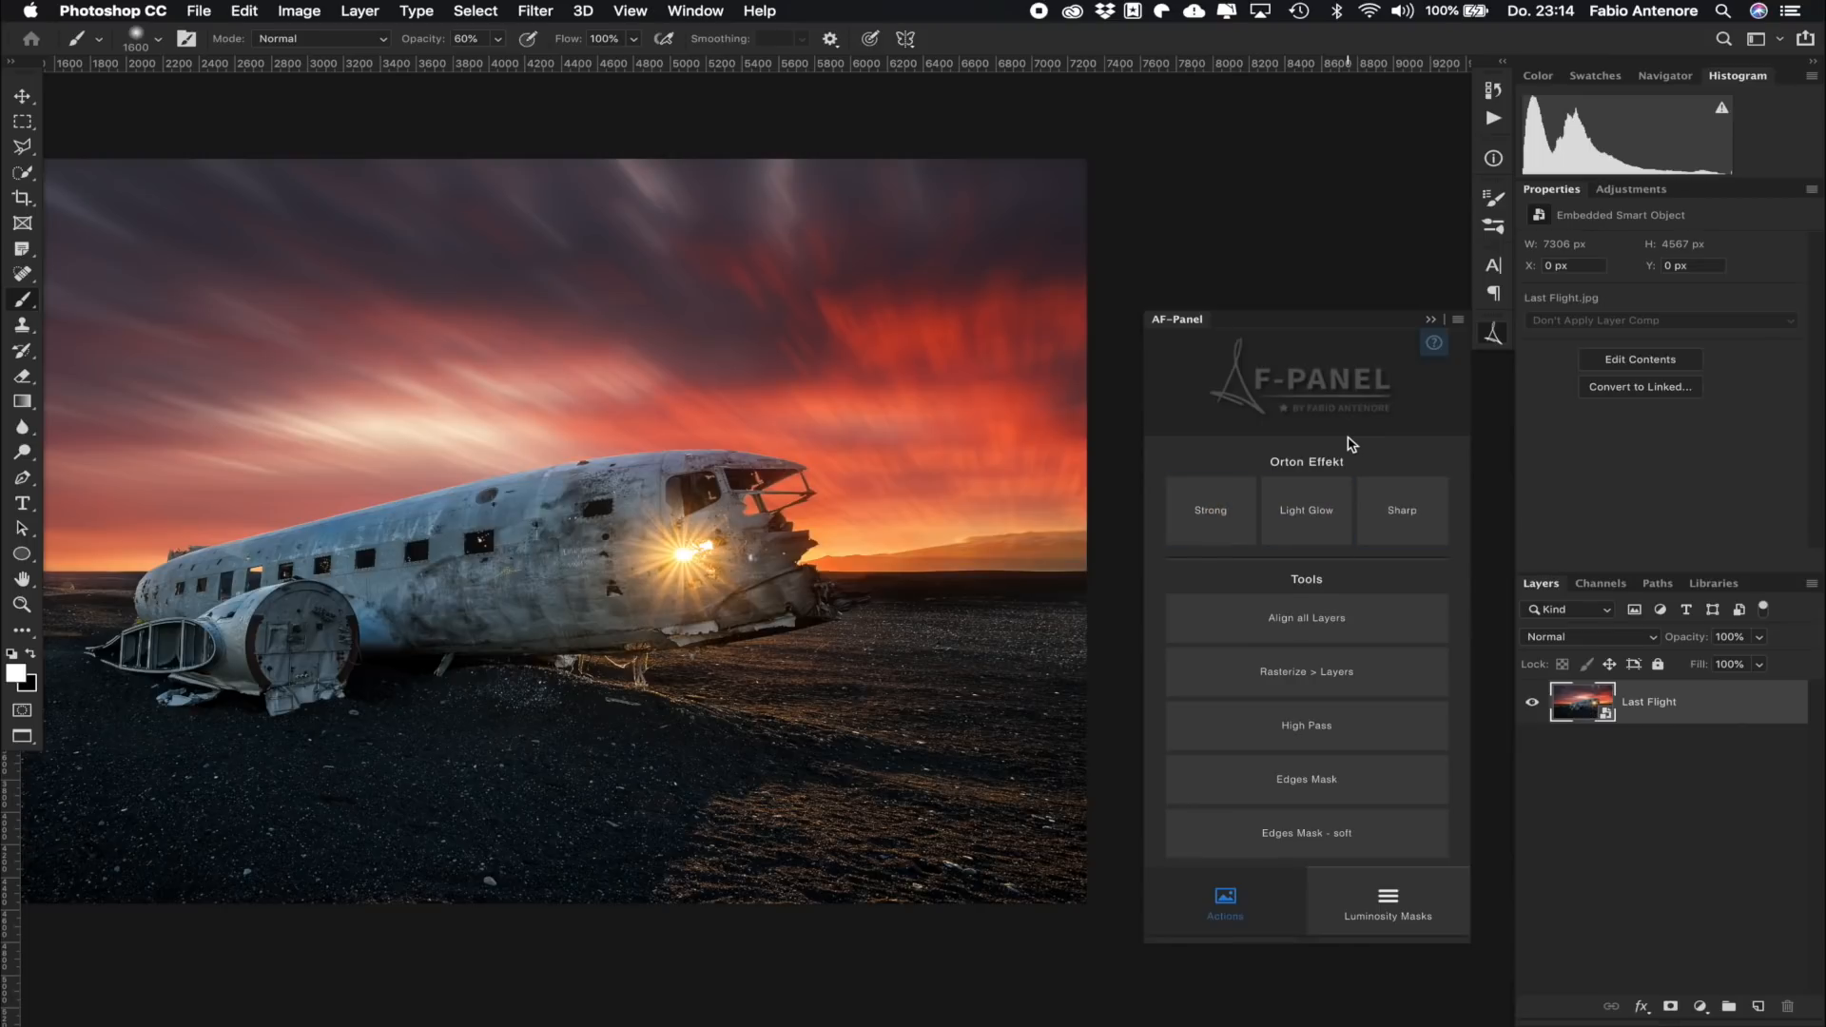
Step: Switch to Lightroom and view the purple sky, age of stones, portal and Under Construction photos enlarged one after another
key(super+Tab)
key(super+Tab)
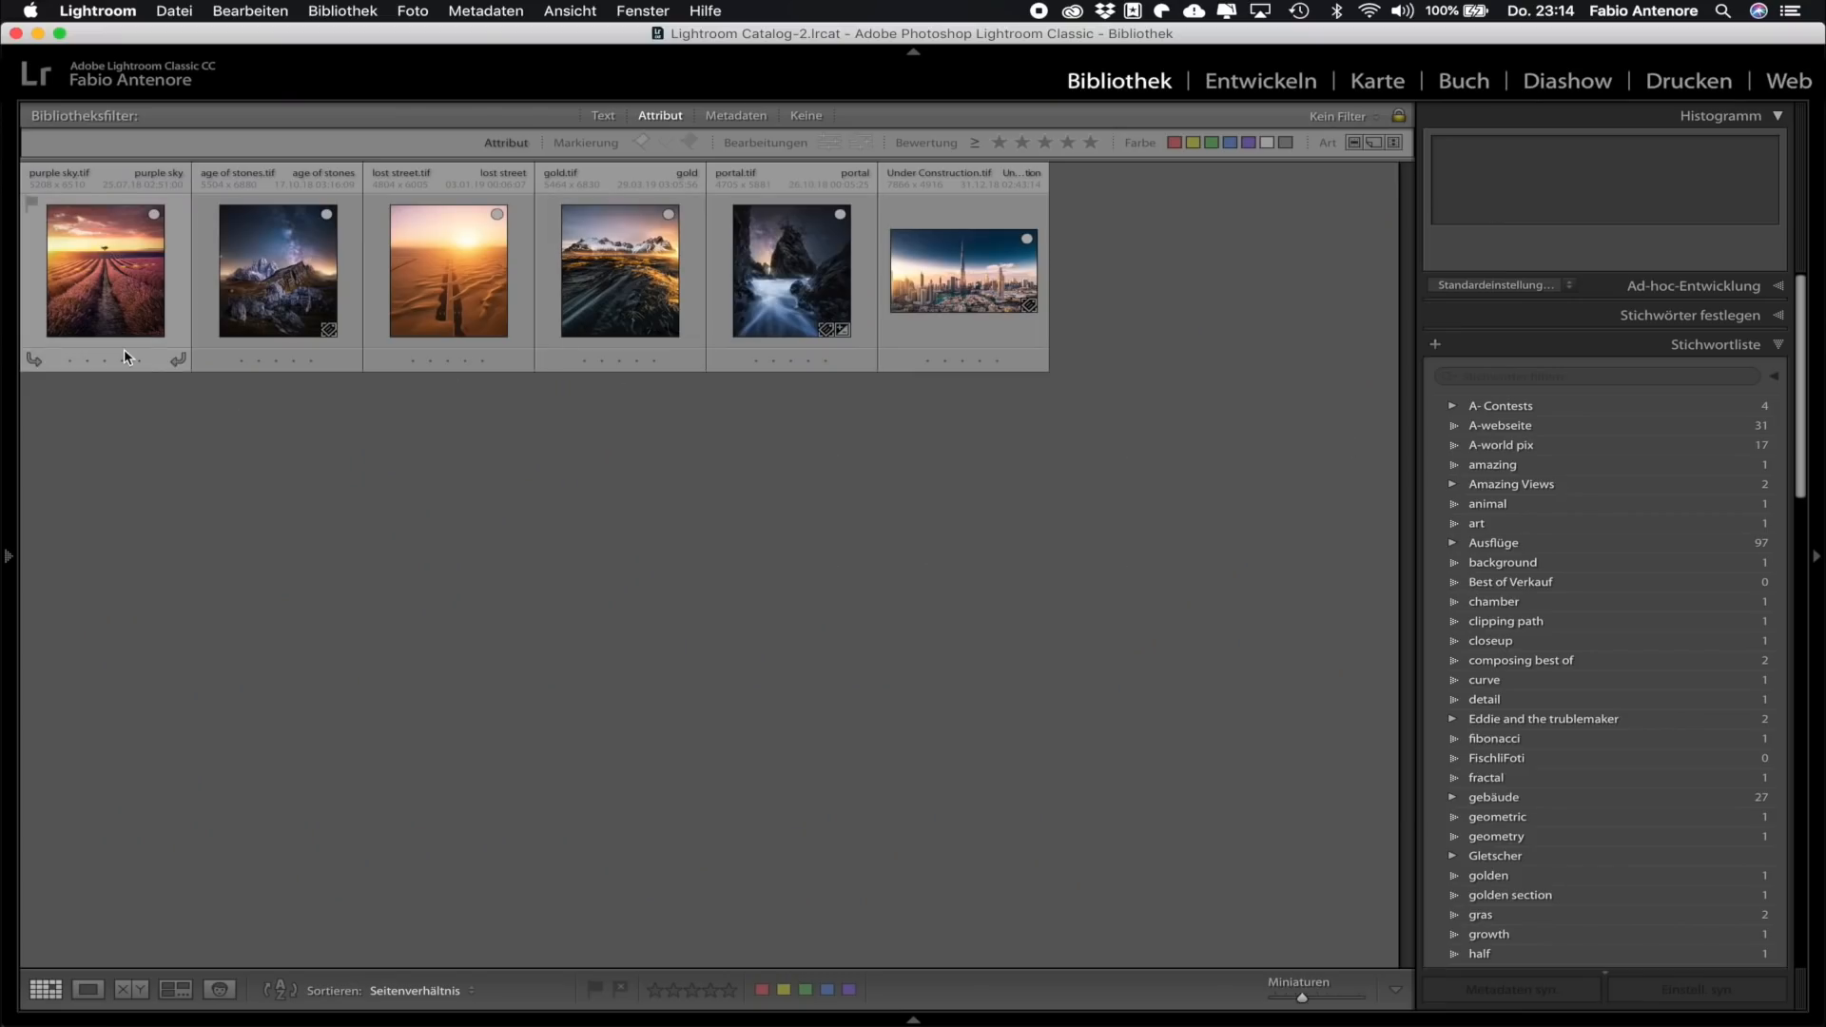
double_click(105, 290)
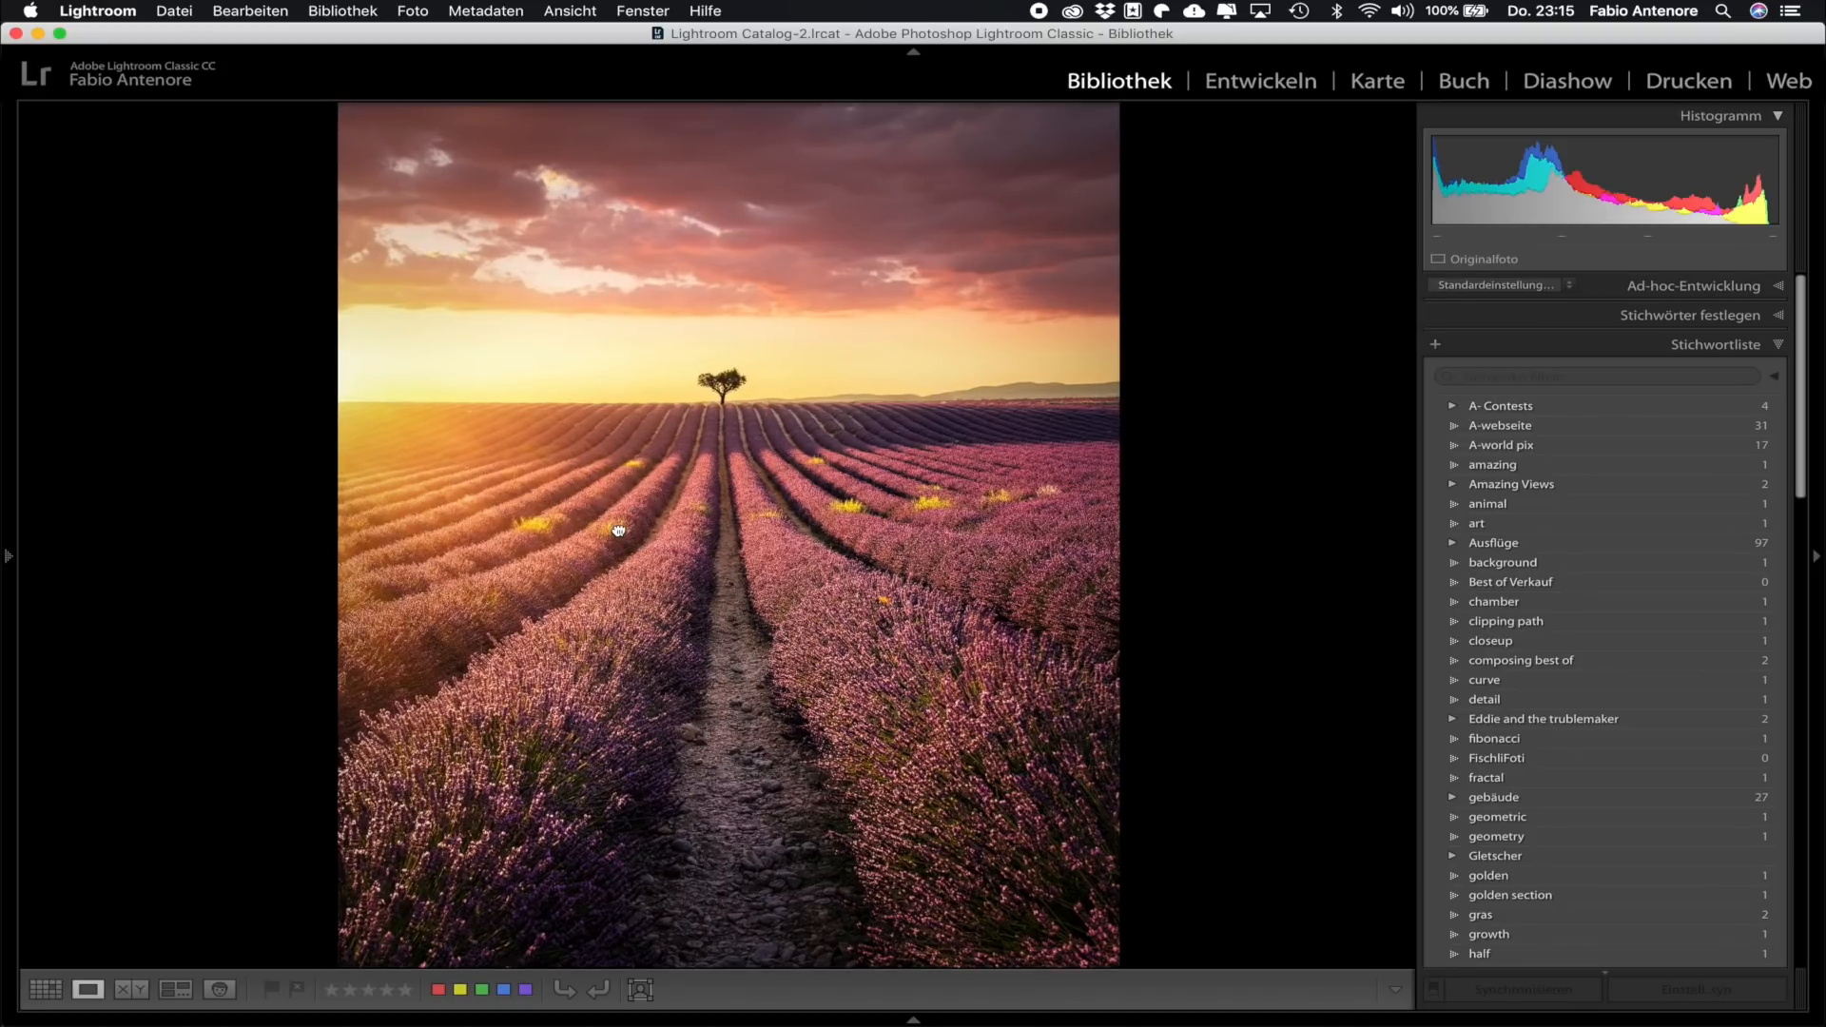
key(g)
double_click(277, 303)
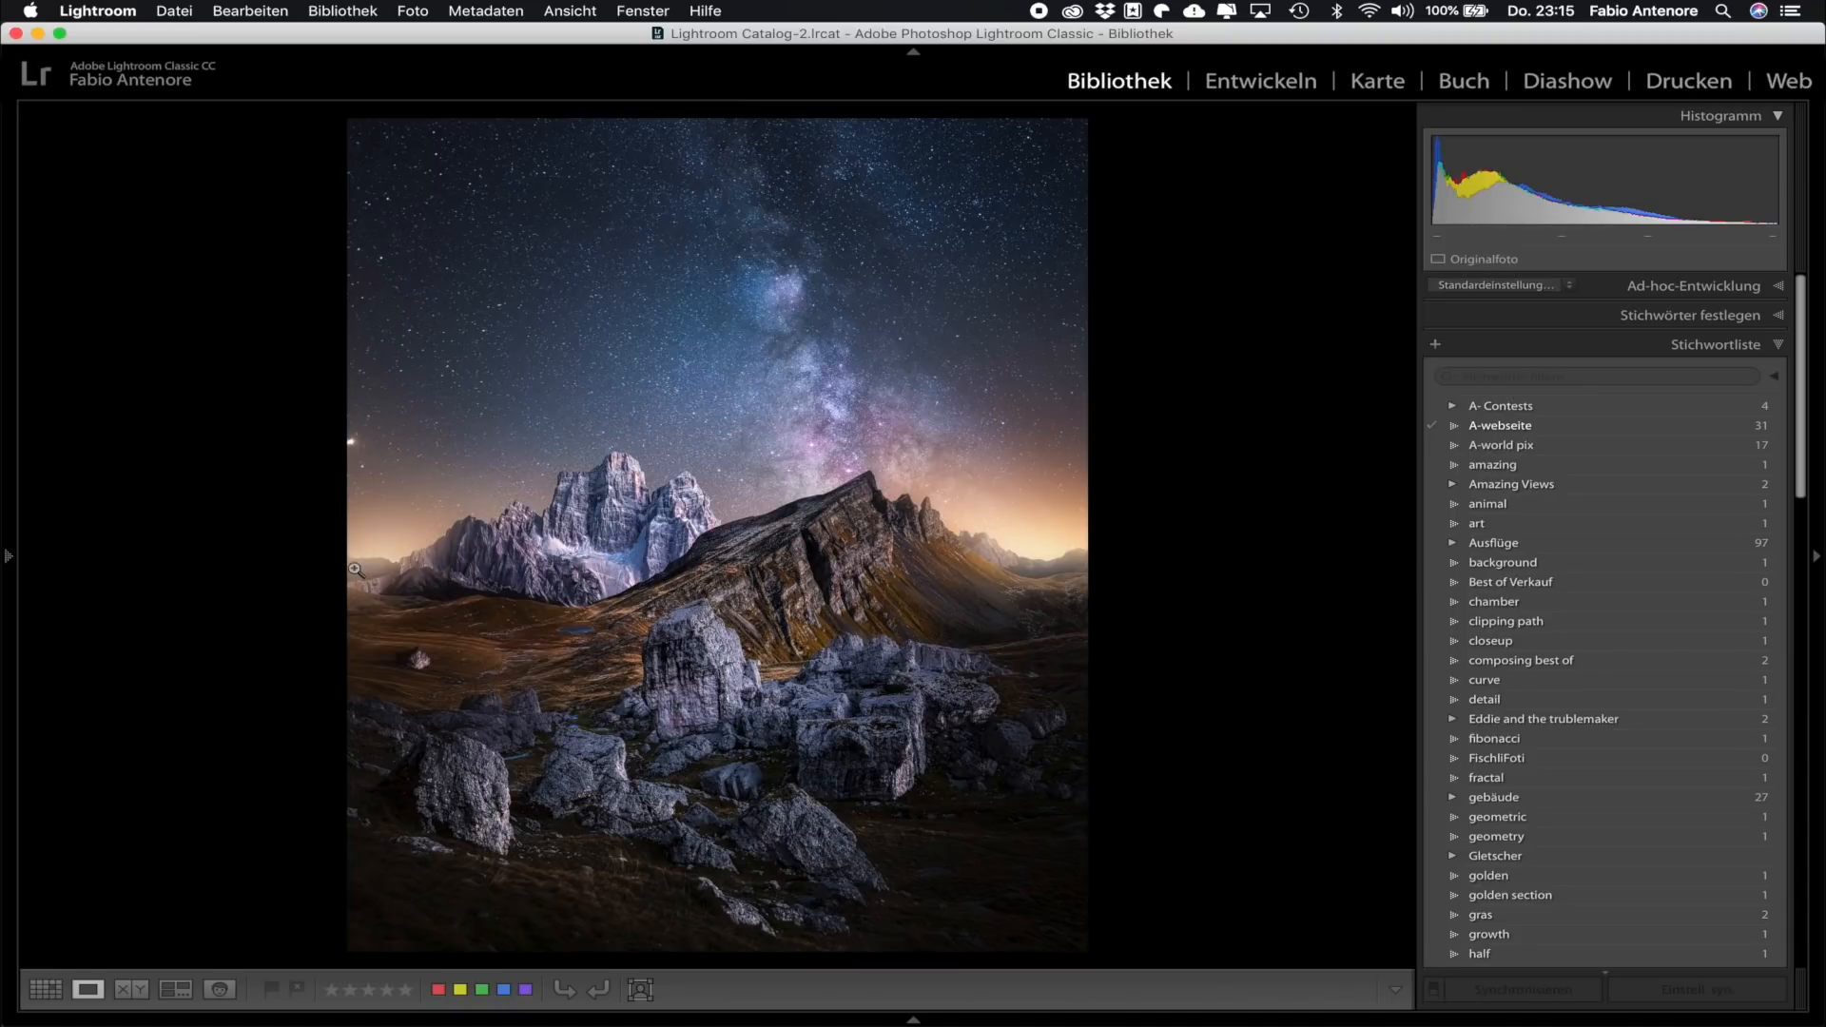
click(638, 493)
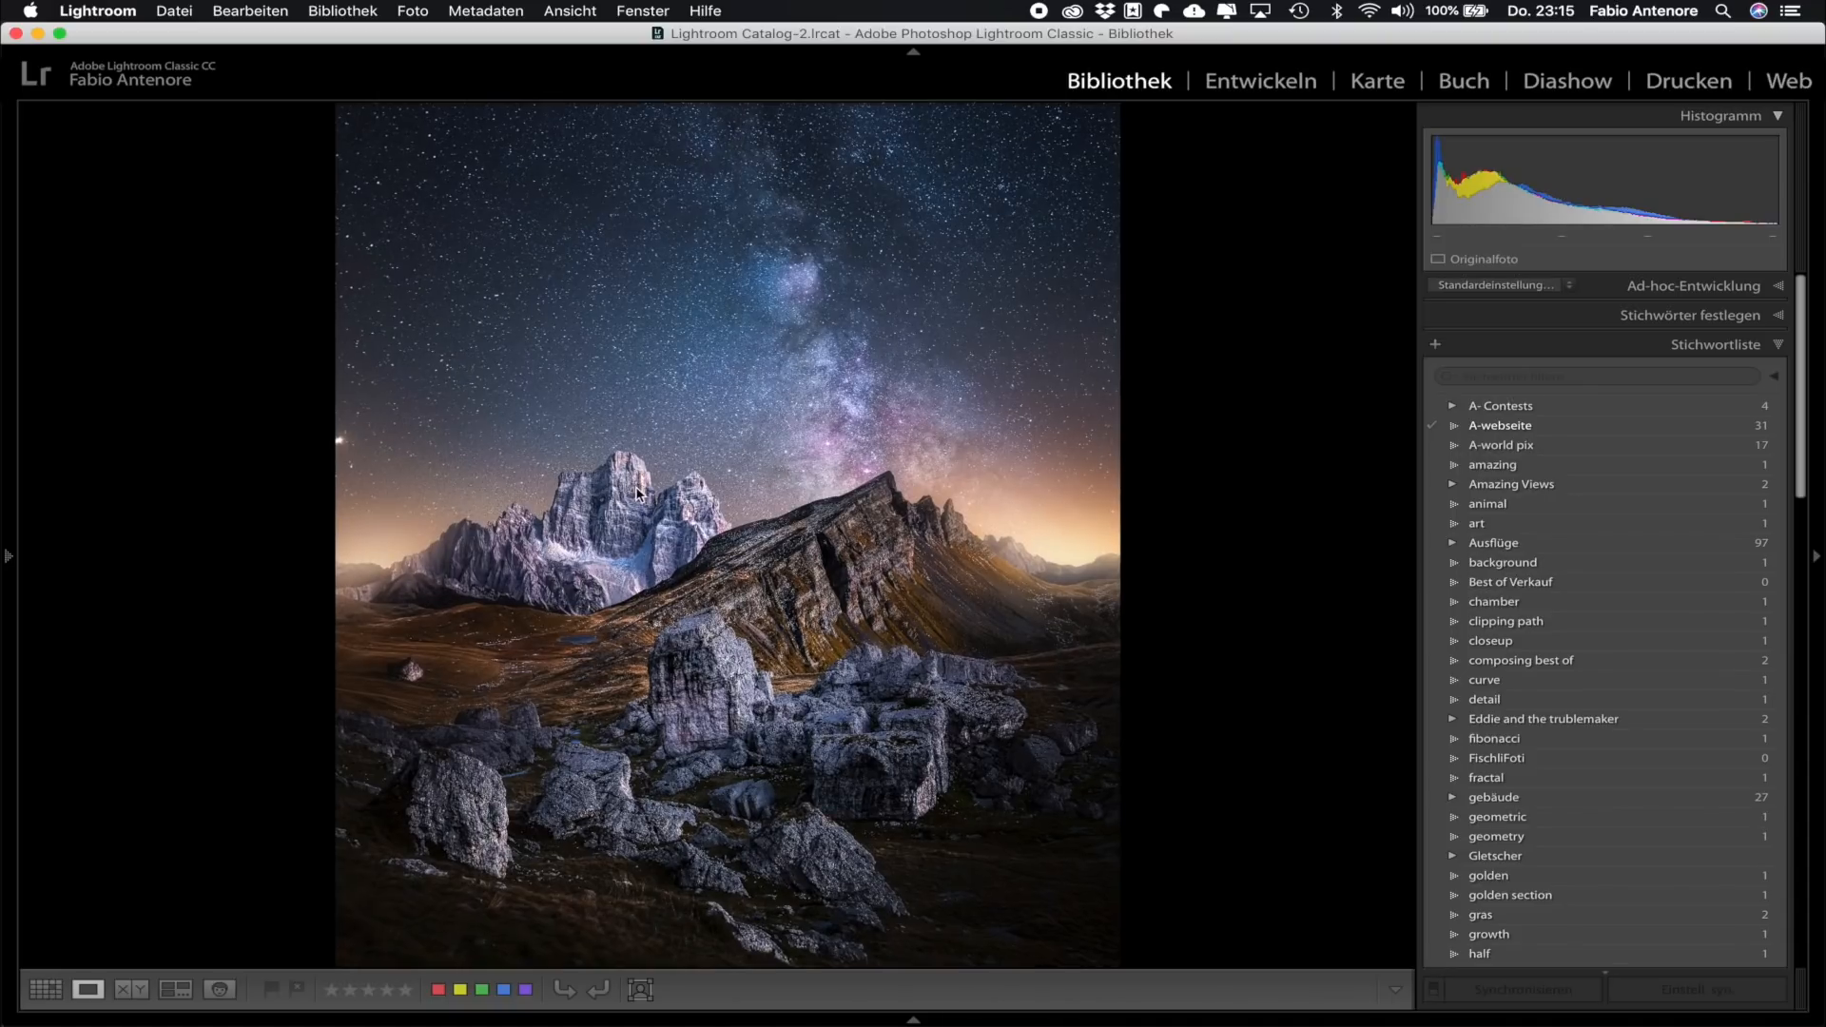
key(g)
double_click(761, 306)
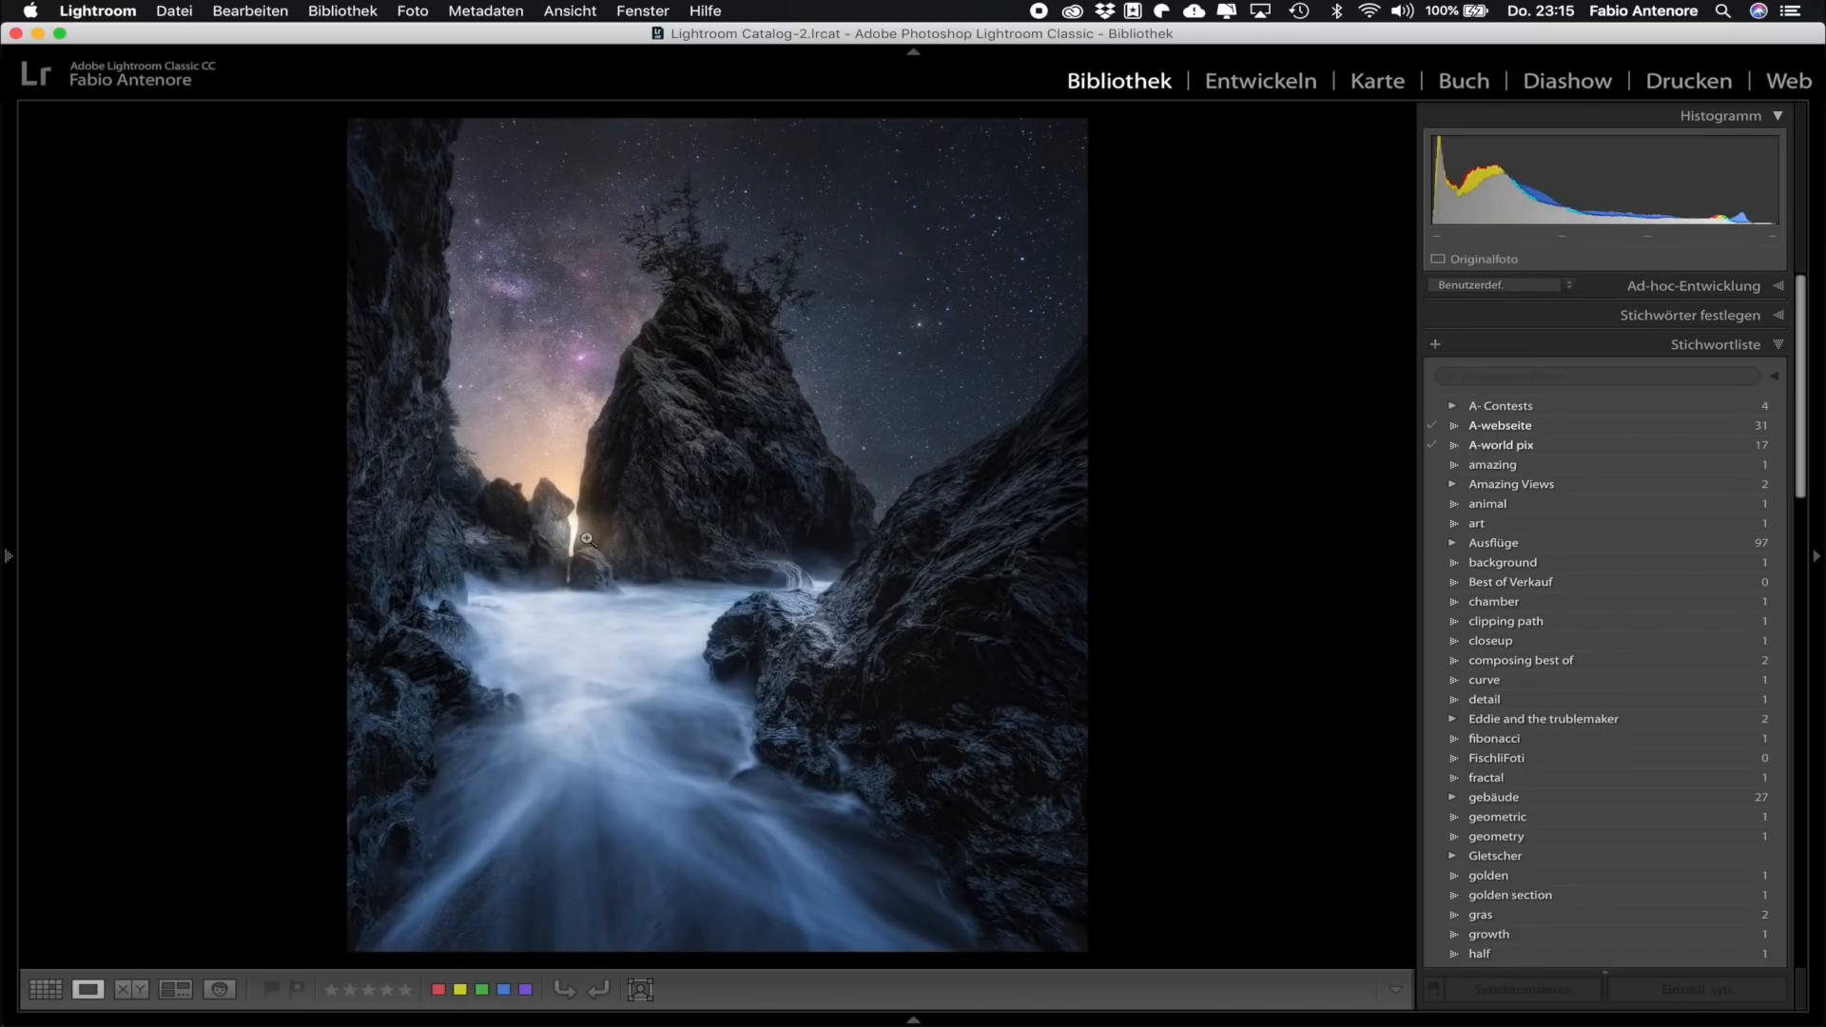
click(705, 518)
key(g)
double_click(945, 316)
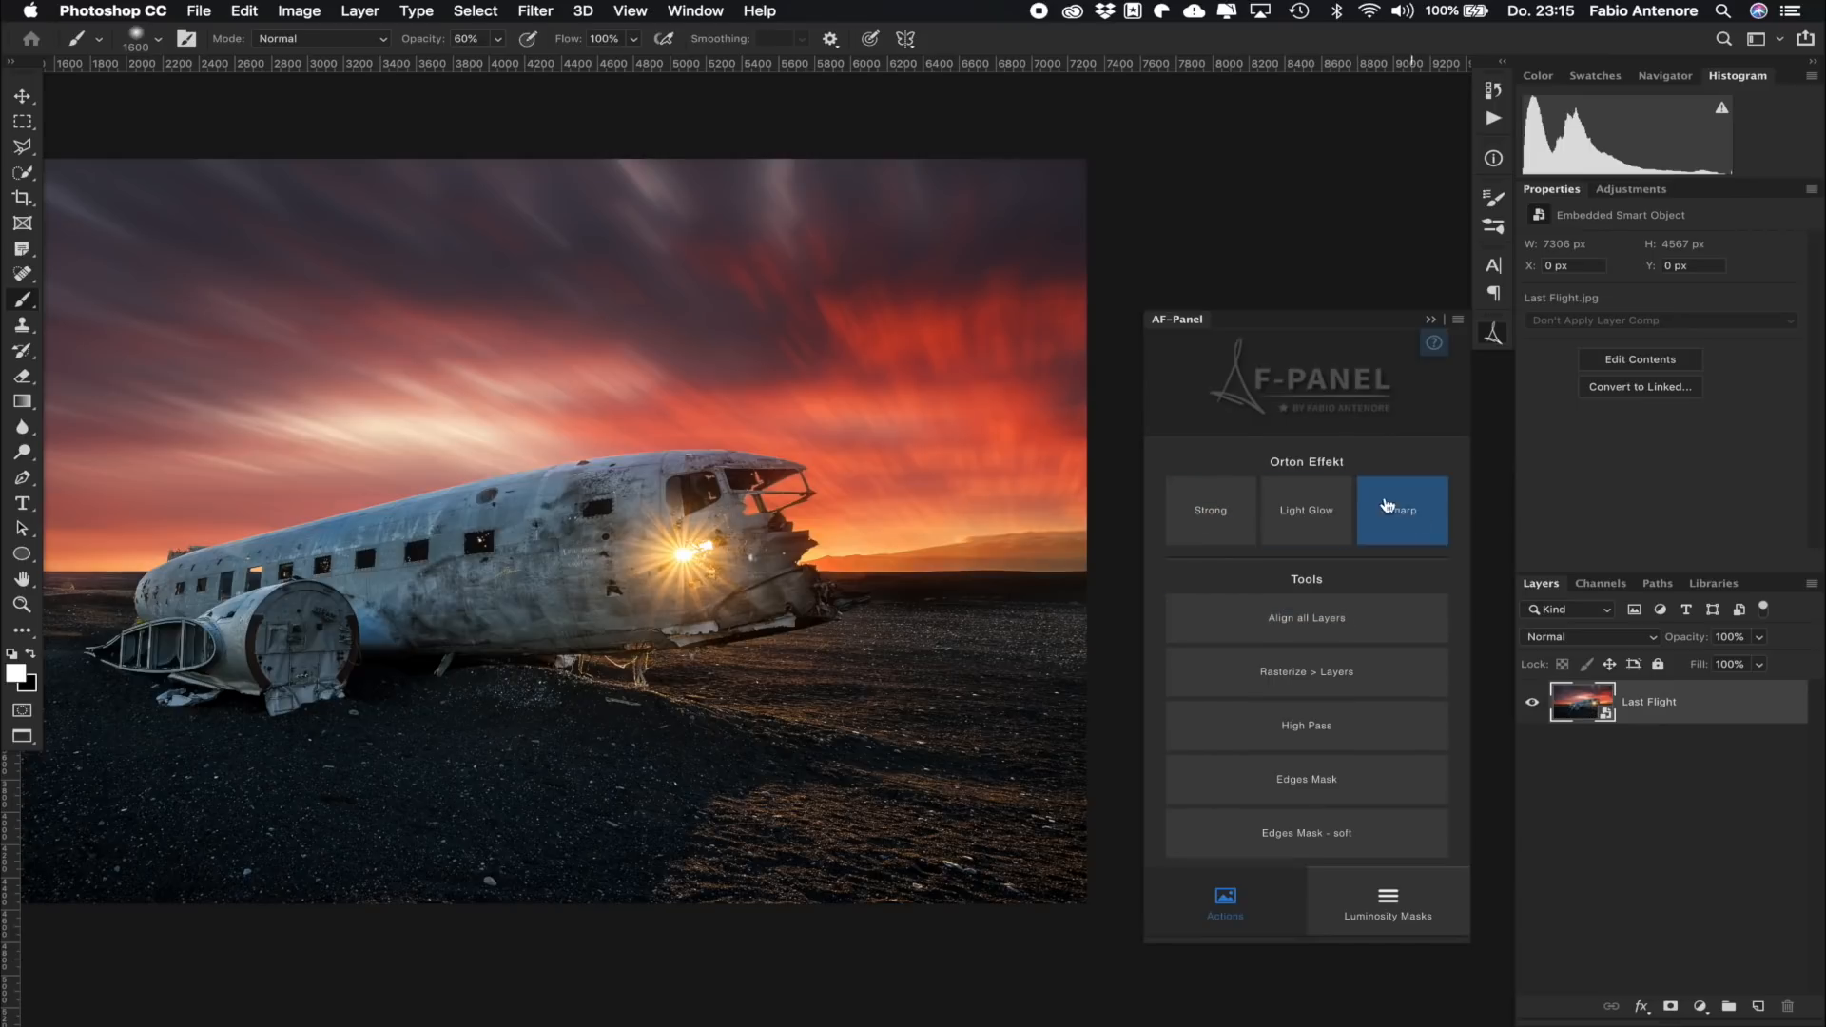
Step: Apply the Strong Orton effect to the Last Flight photo, and toggle the new layer's mask to compare the glow
click(1211, 518)
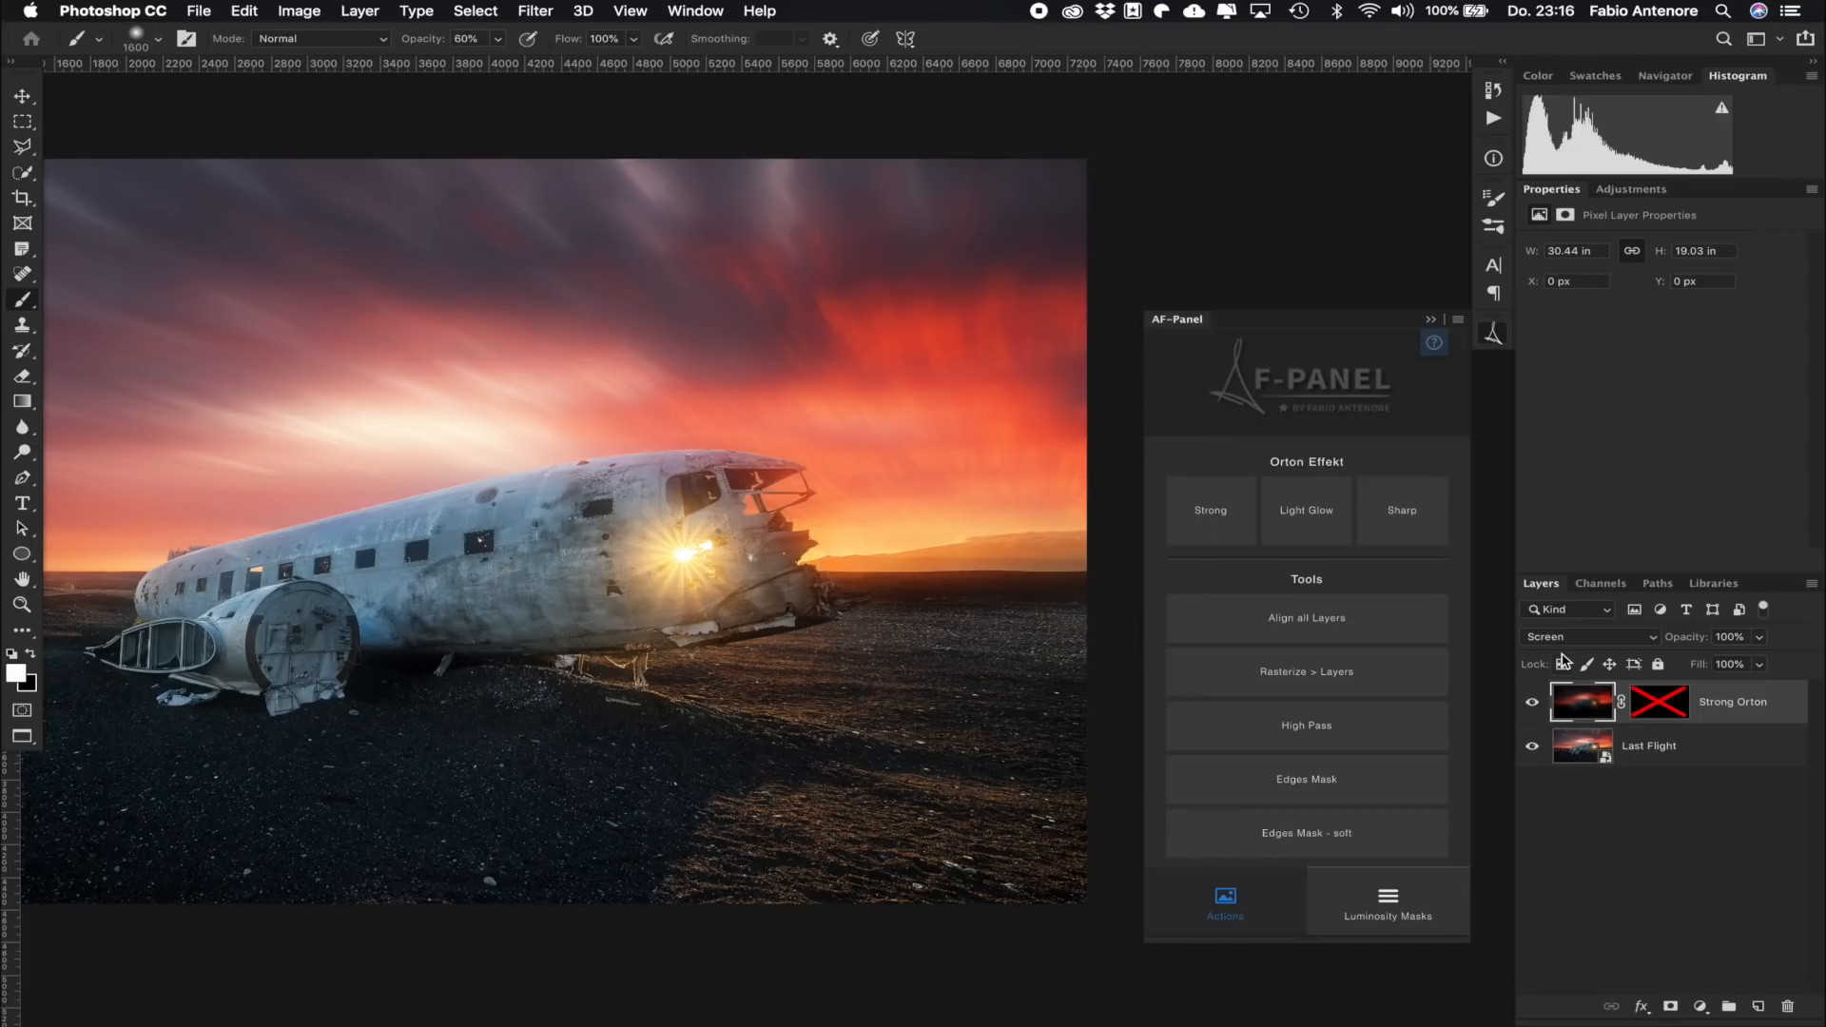
shift+click(1667, 705)
shift+click(1666, 706)
shift+click(1667, 706)
shift+click(1667, 705)
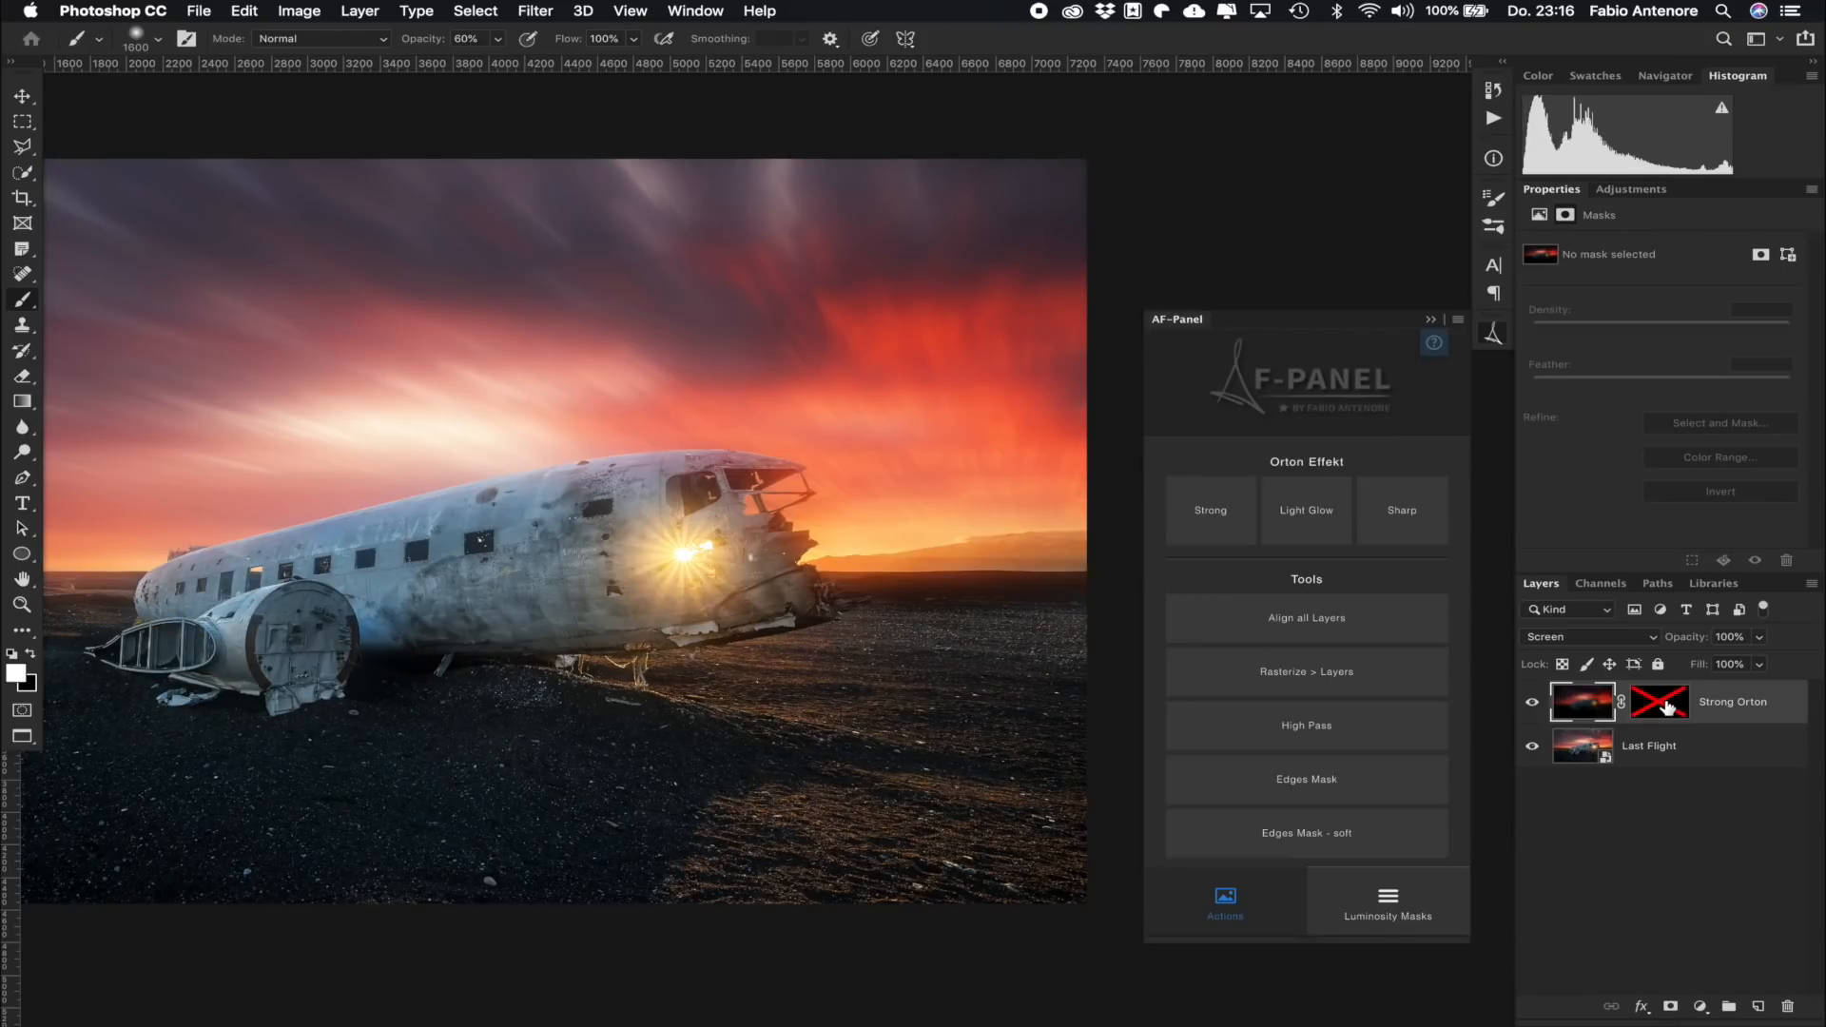
shift+click(1667, 706)
shift+click(1667, 706)
shift+click(1667, 706)
Step: Paint white at 60% brush opacity on the Strong Orton layer's mask around the plane's nose and the horizon
click(1587, 705)
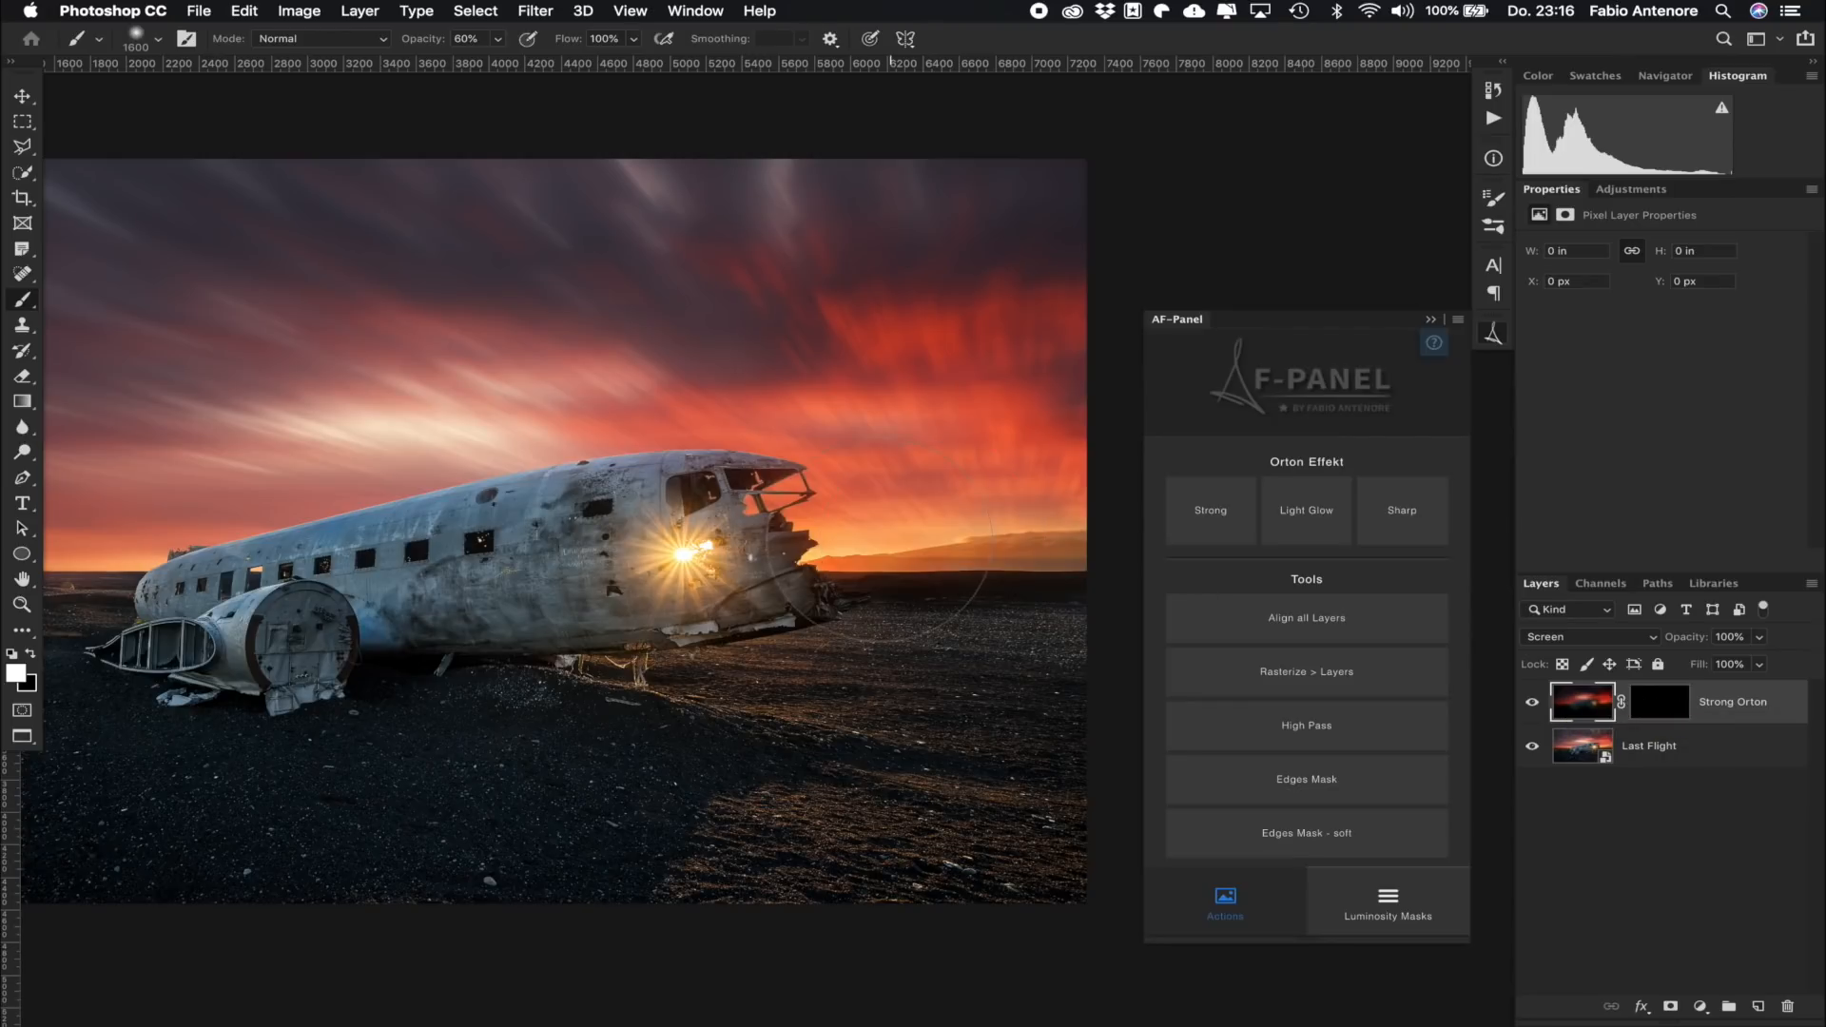
drag(880, 533, 827, 519)
click(1655, 706)
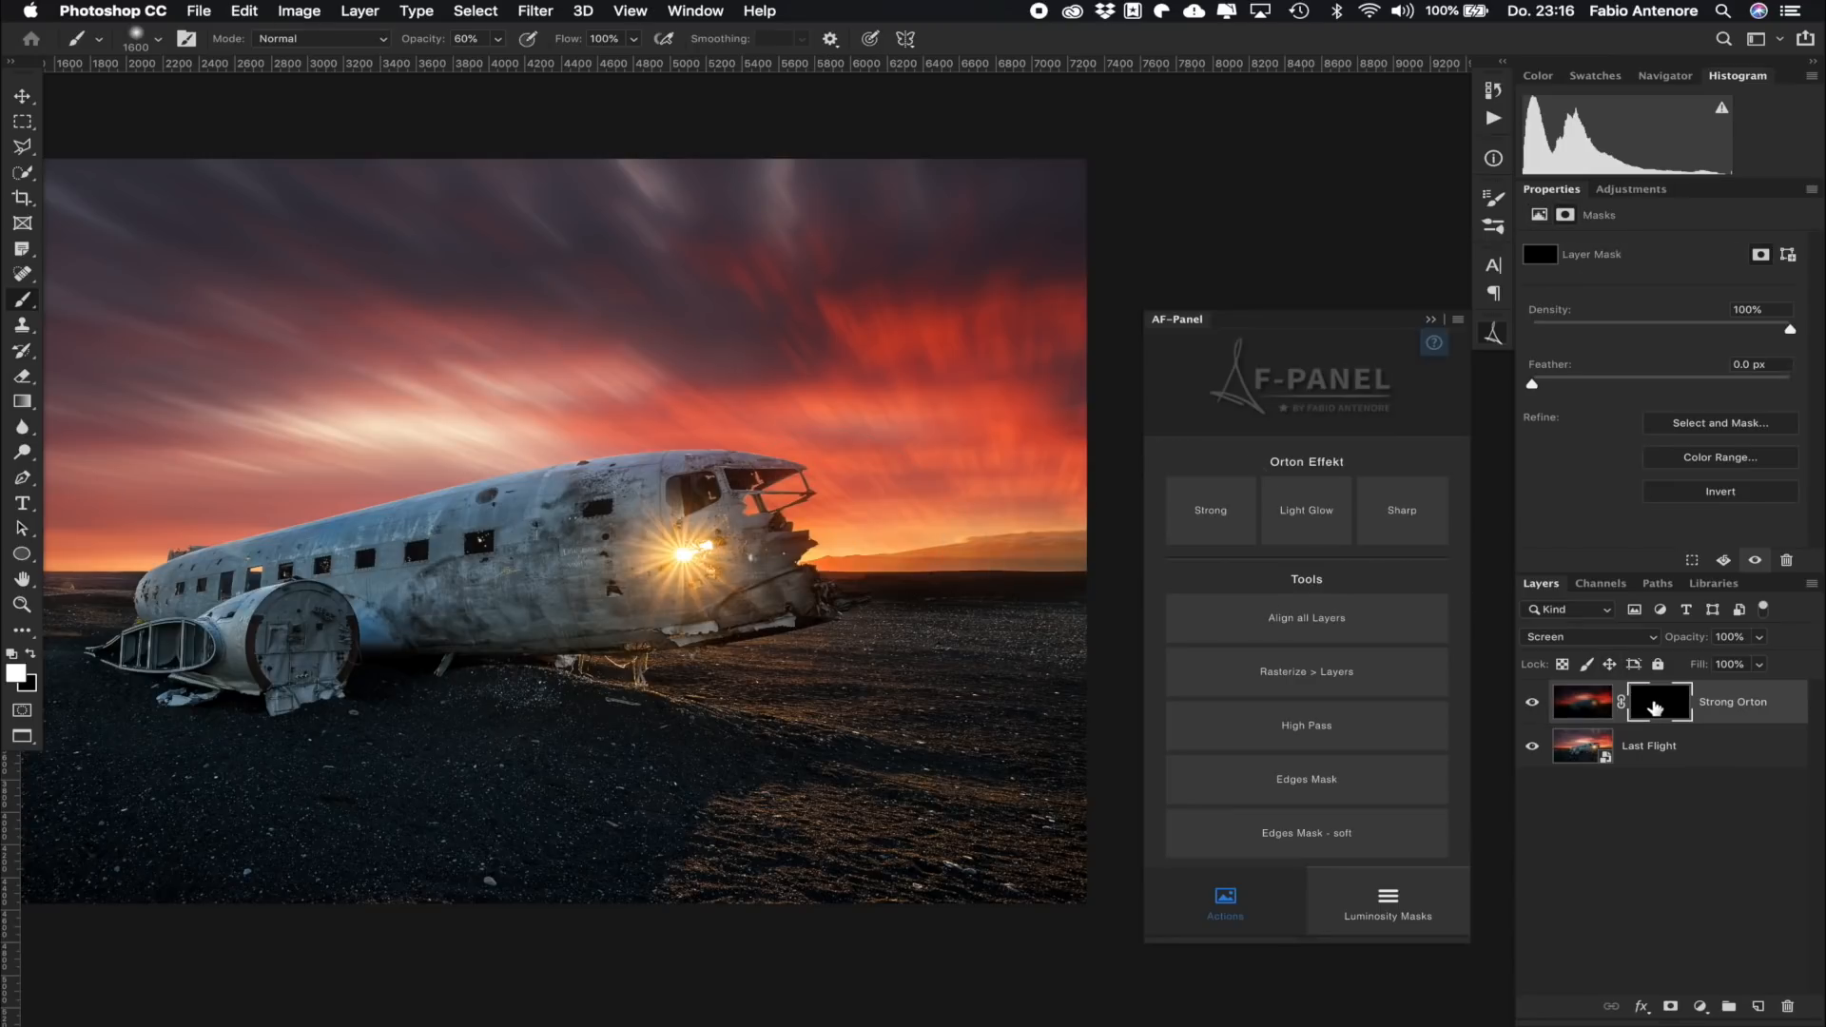
drag(857, 580, 894, 533)
click(927, 523)
click(827, 544)
click(775, 548)
click(985, 544)
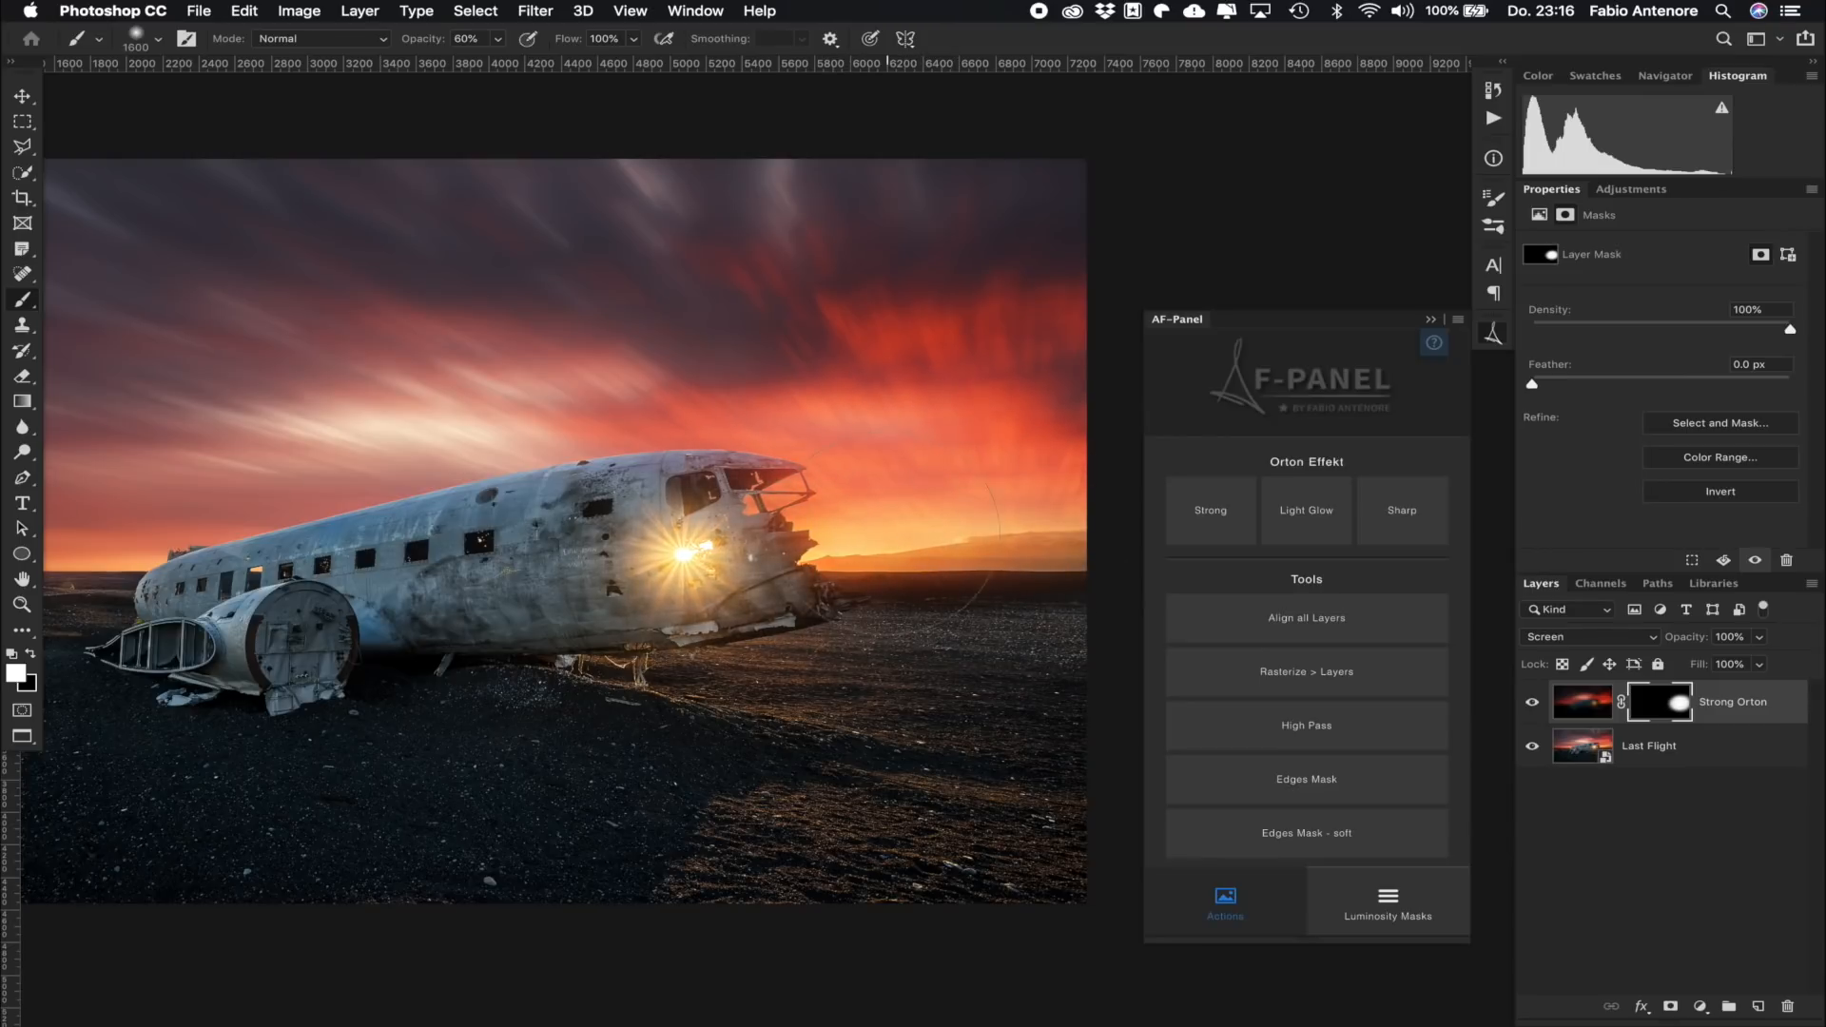
Step: Undo the brush strokes on the Strong Orton mask and delete the Strong Orton layer
key(super+z)
key(super+z)
key(super+z)
key(super+z)
key(super+z)
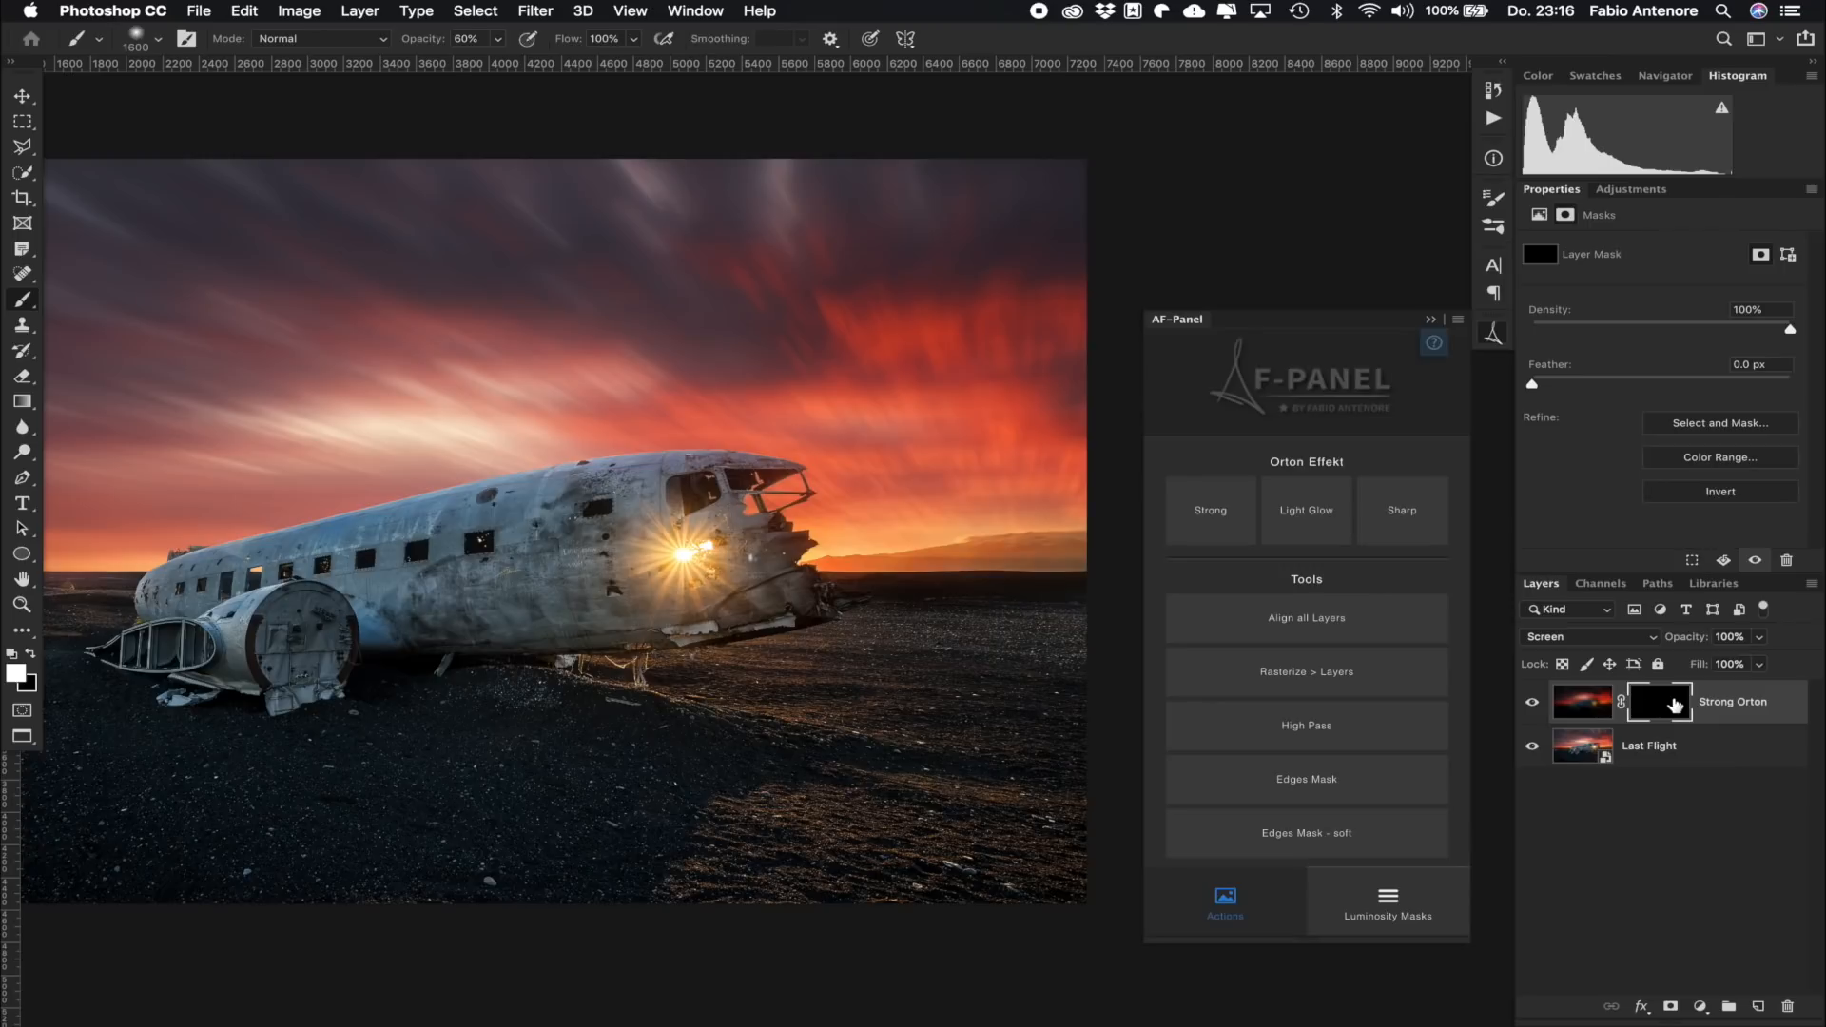
click(1600, 708)
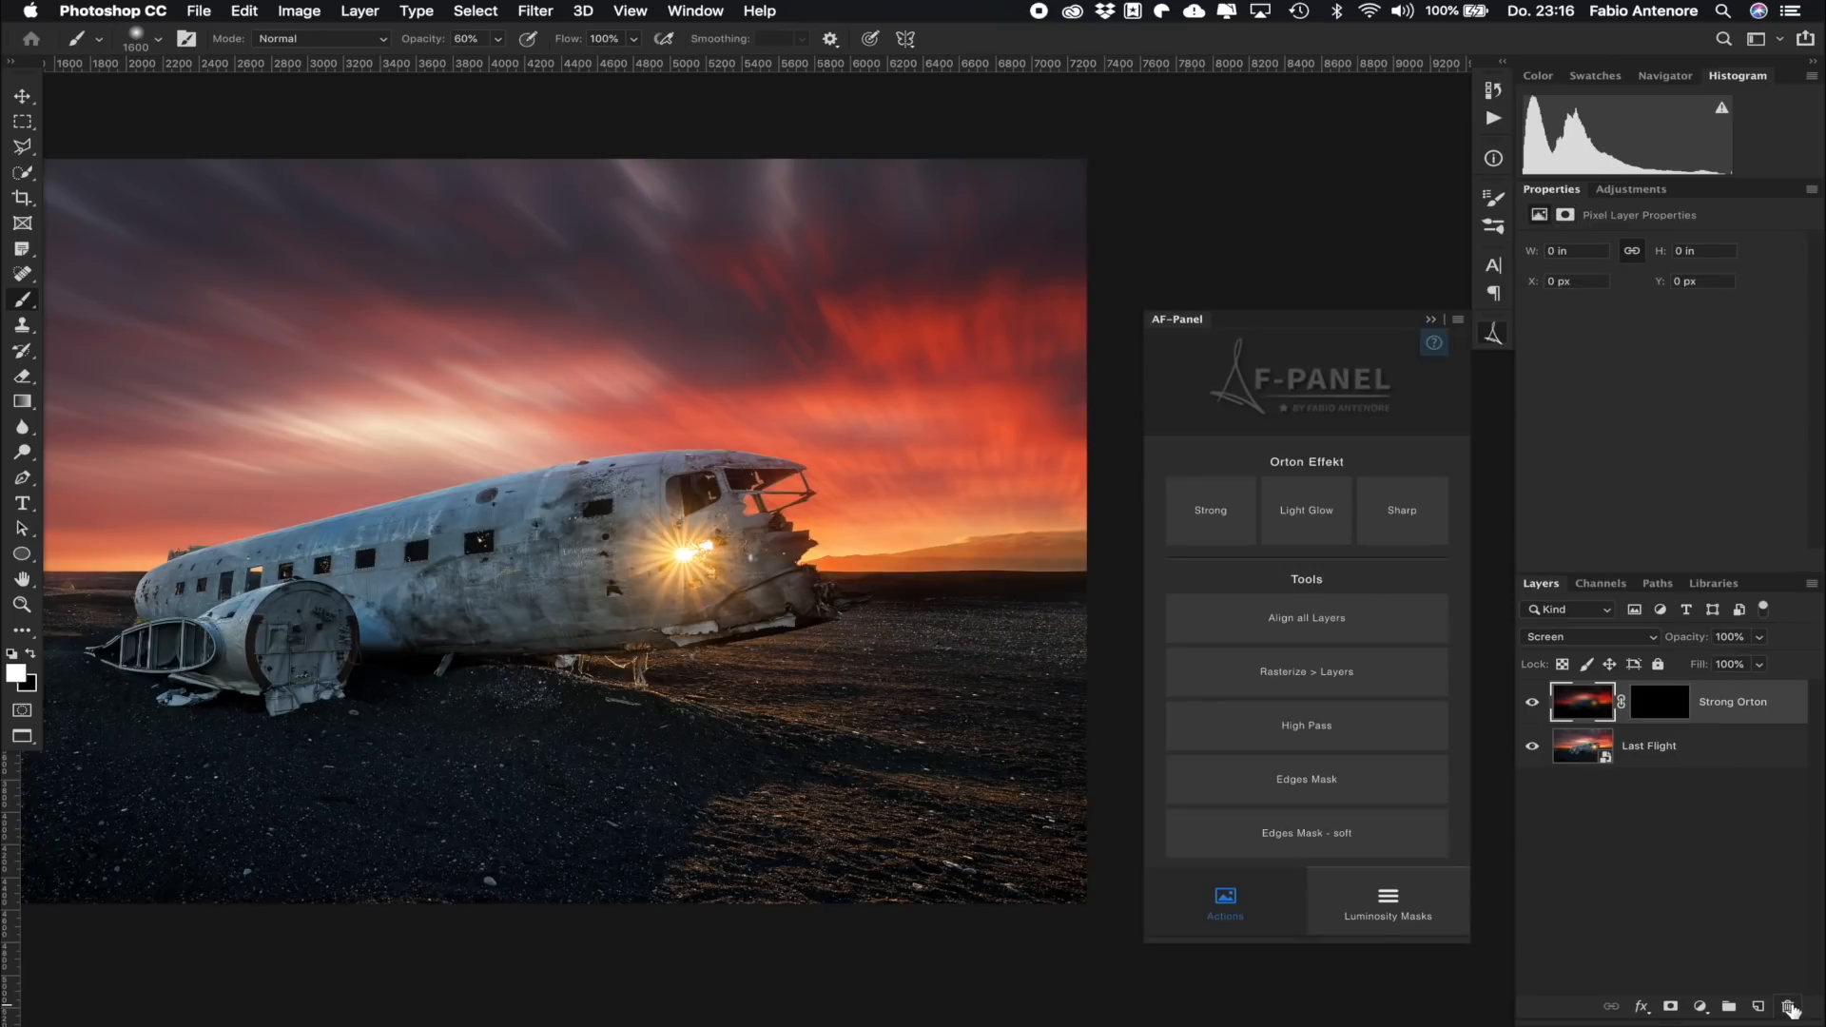
click(1788, 1007)
Step: Activate the automatic mask option for Orton effects, and apply Strong Orton to try it out before deleting the resulting layer
click(1458, 321)
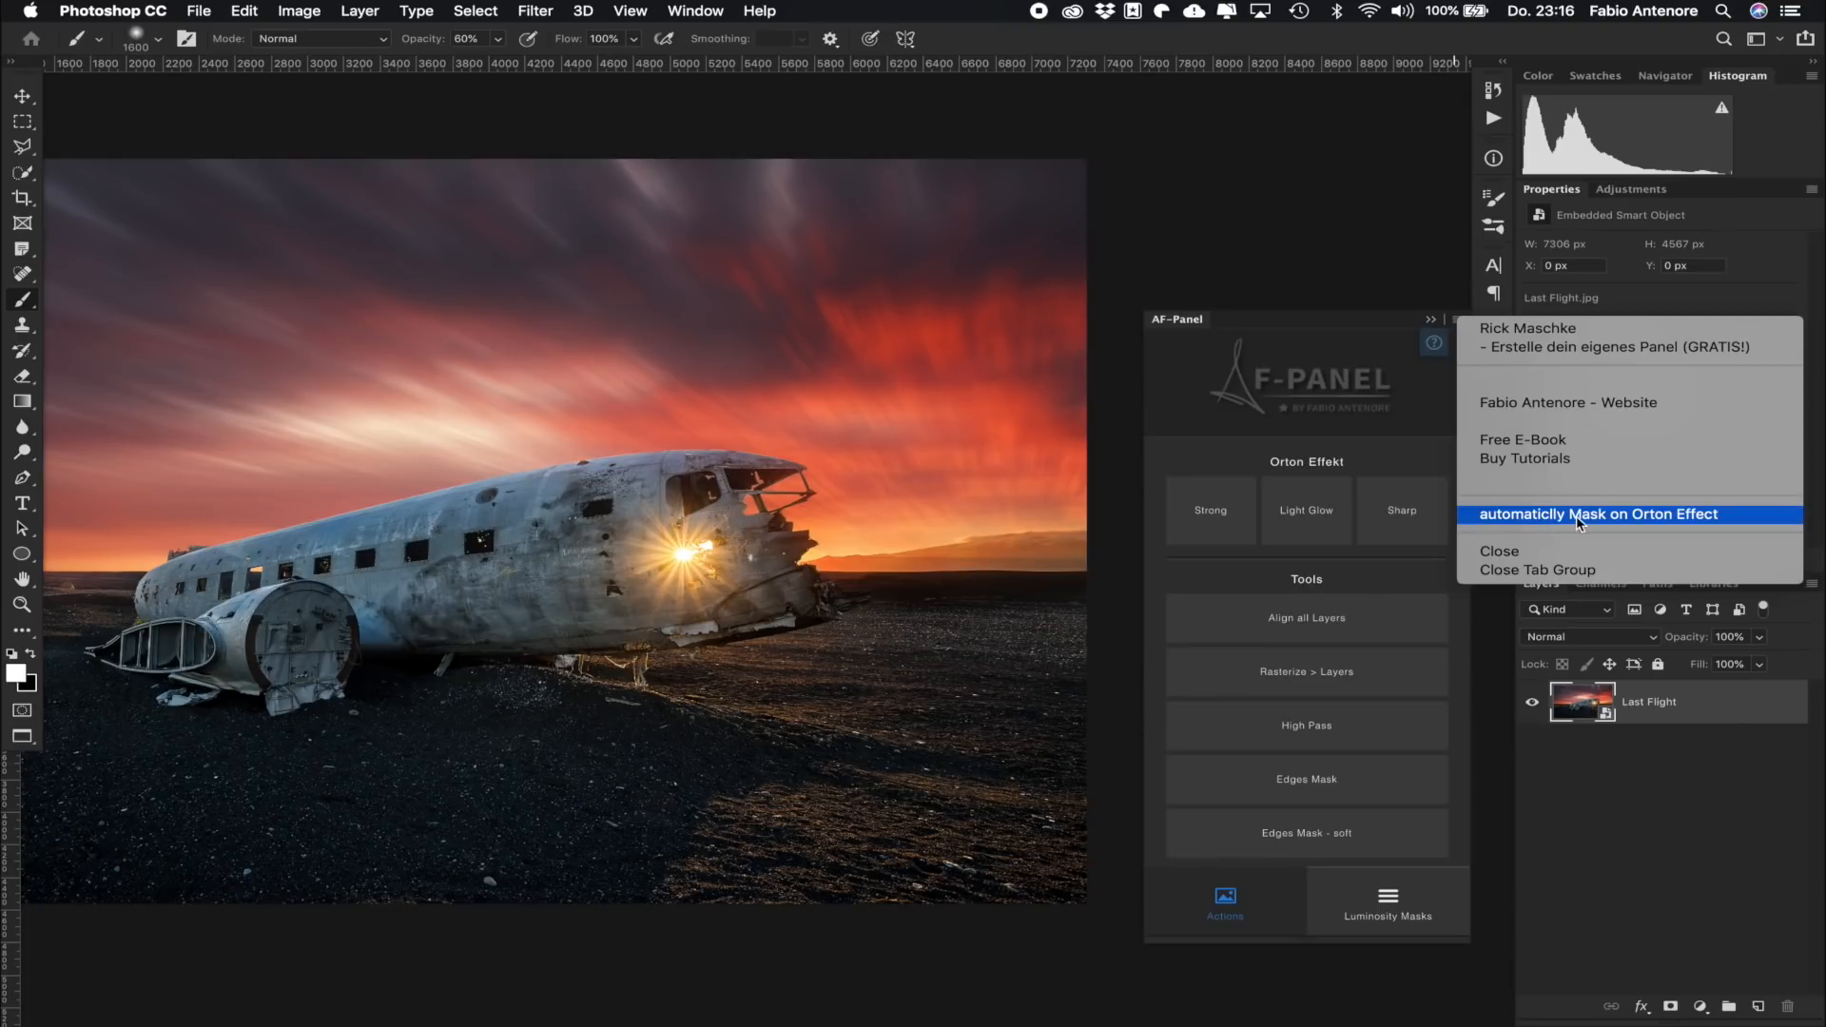
click(1617, 515)
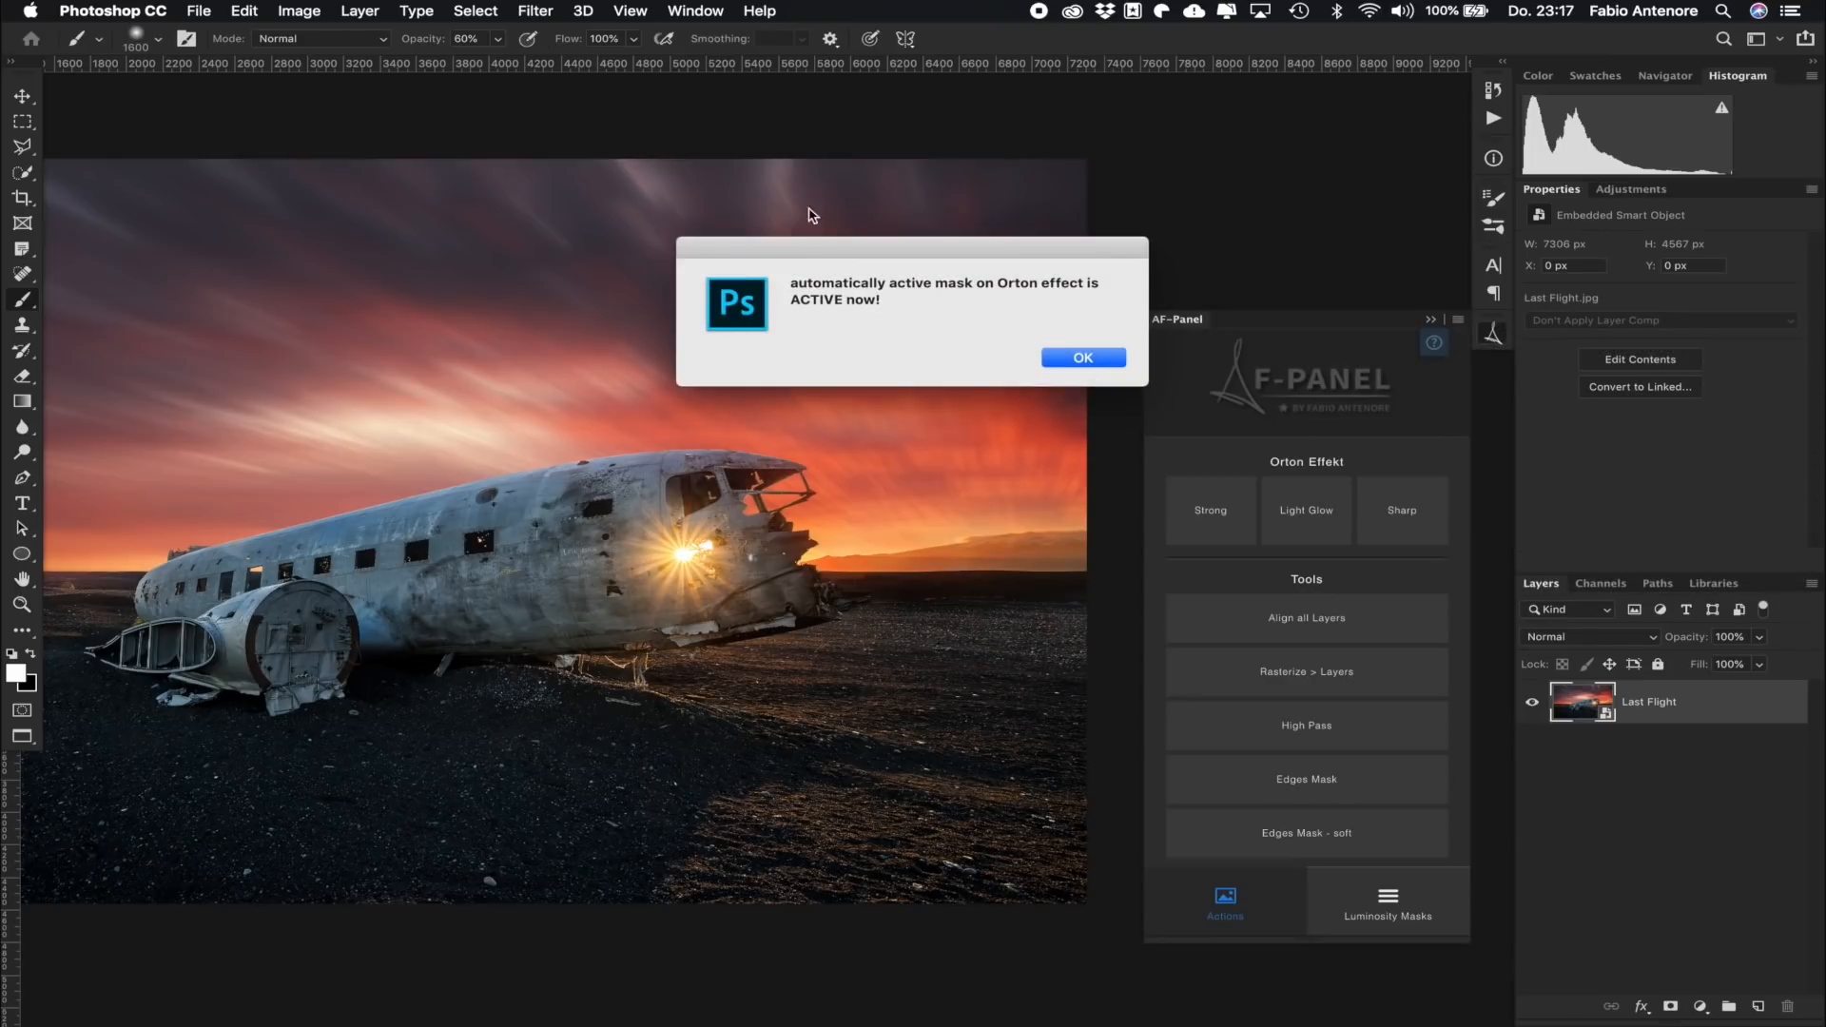
click(1084, 358)
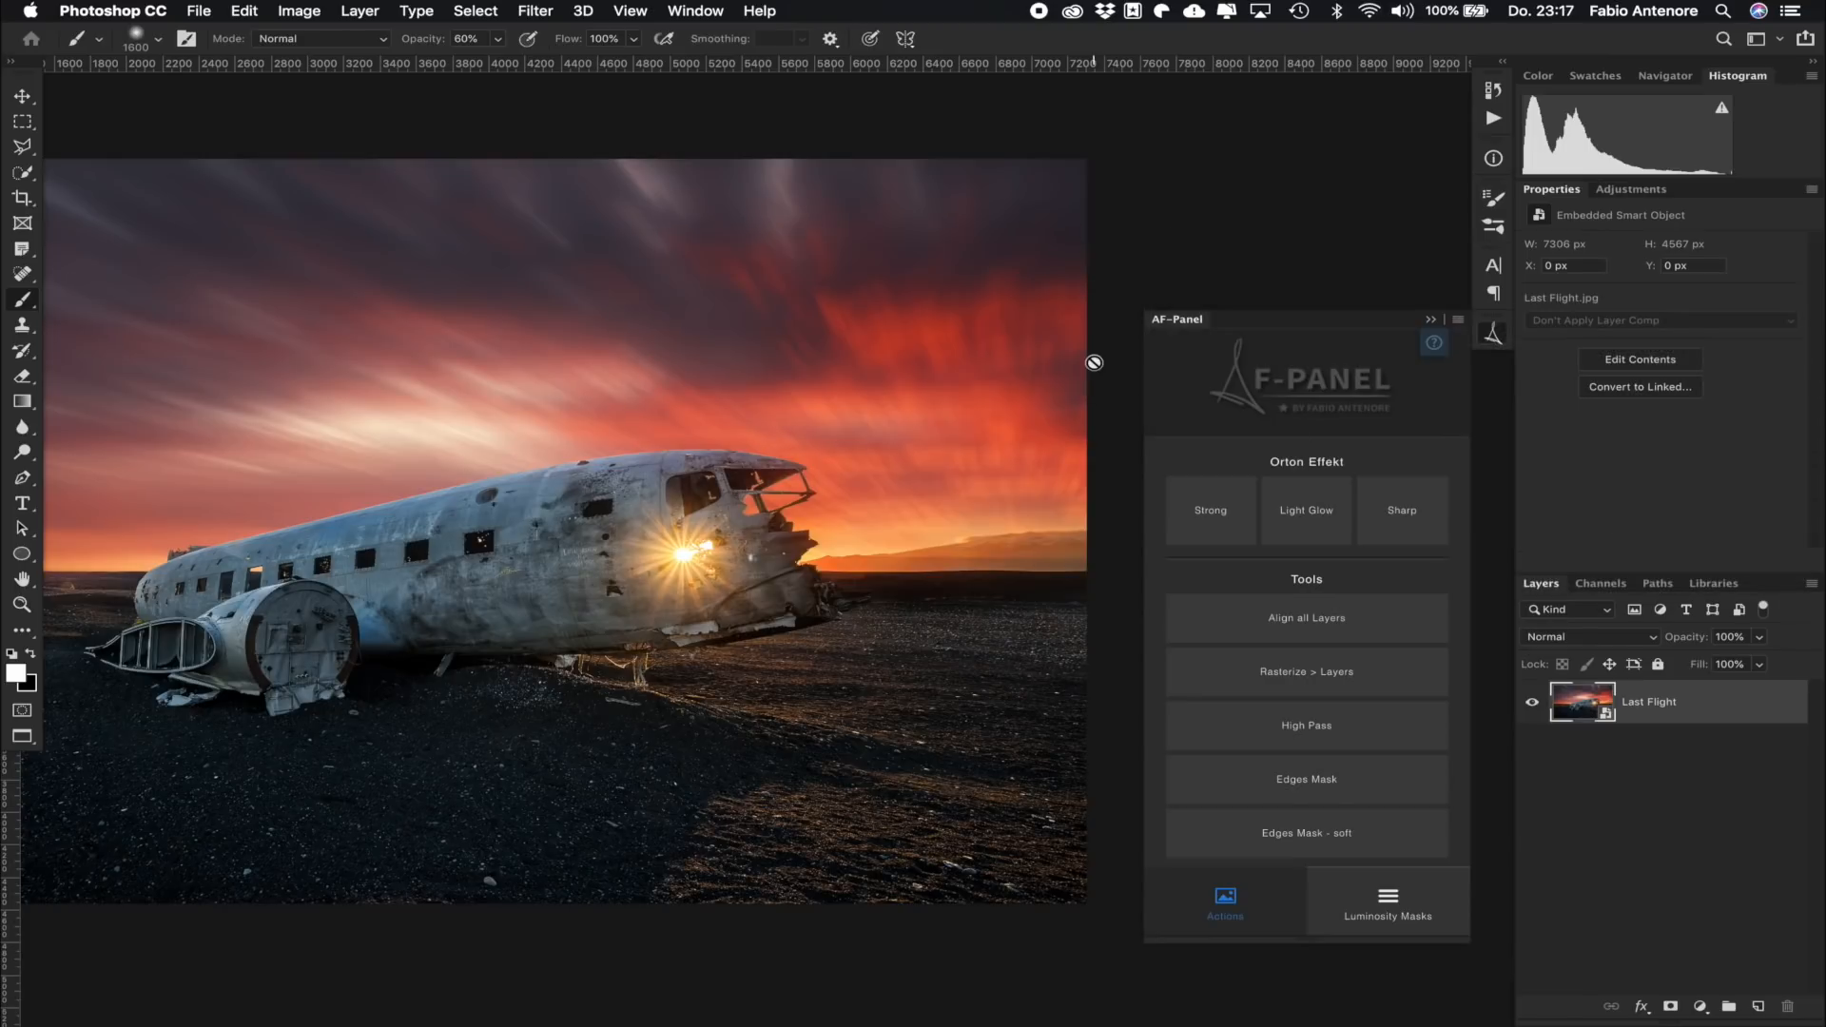
click(1203, 506)
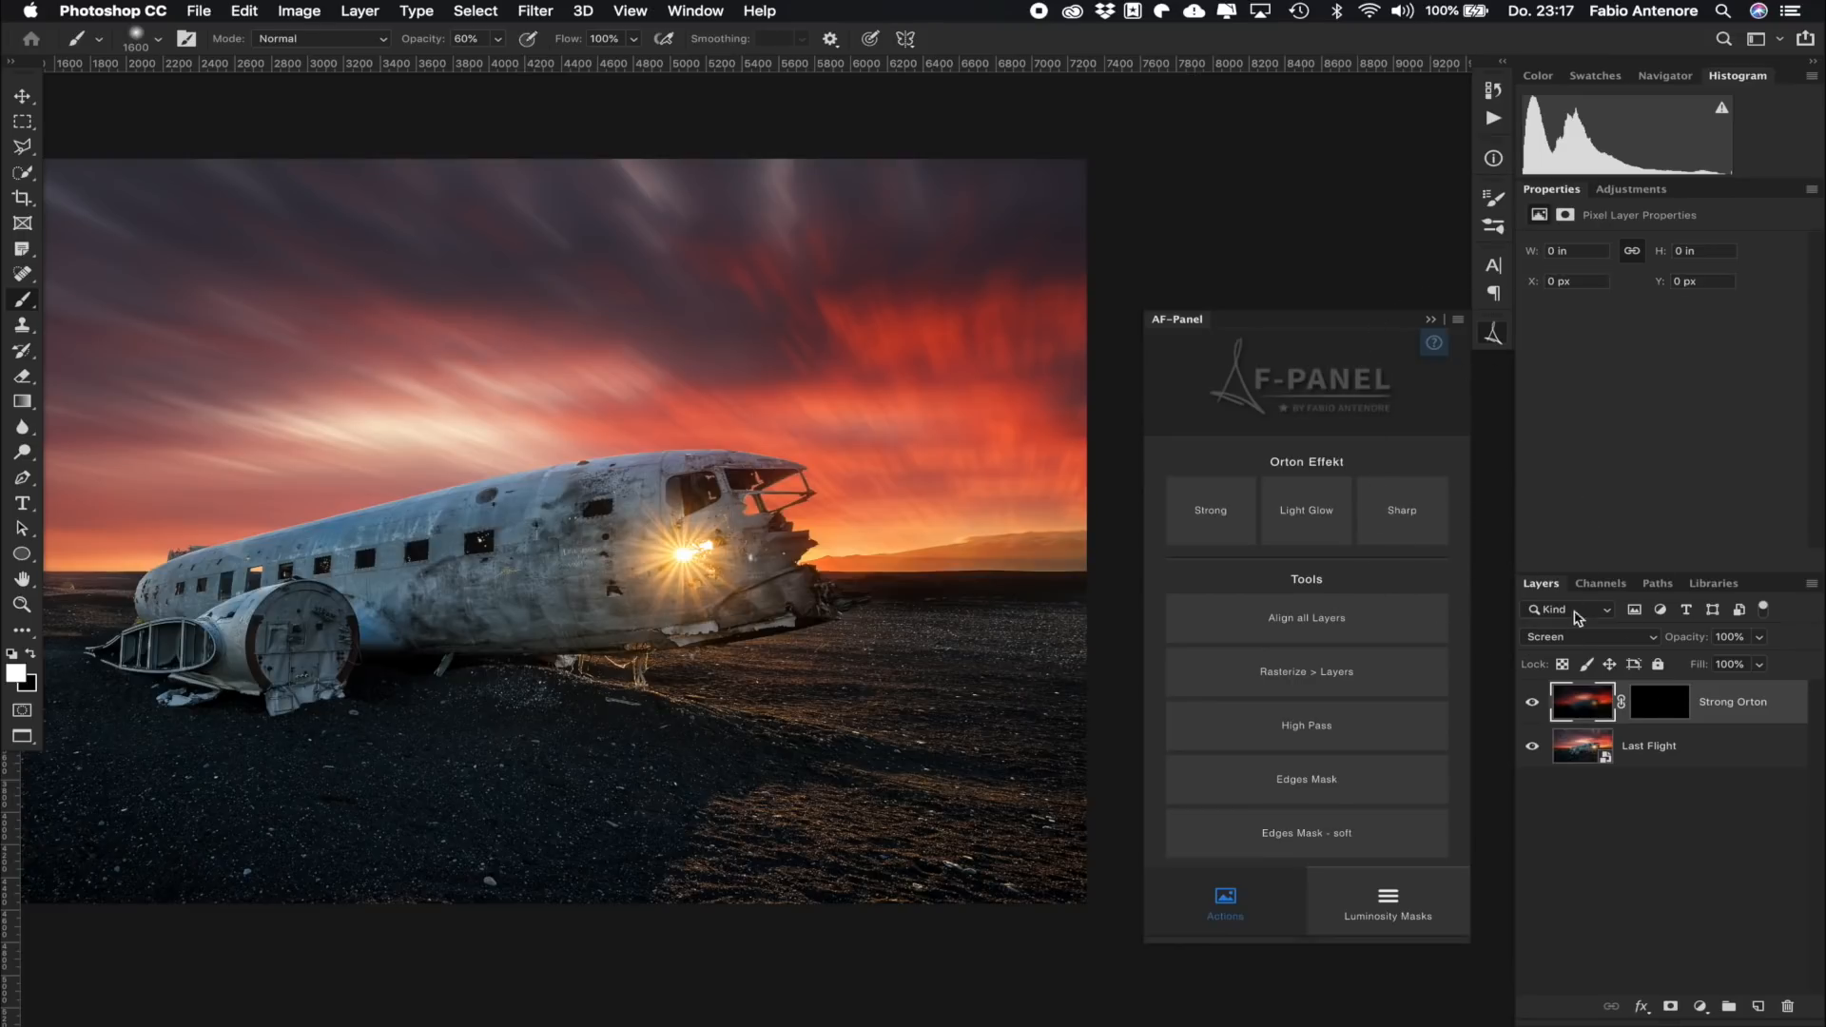
click(1788, 1007)
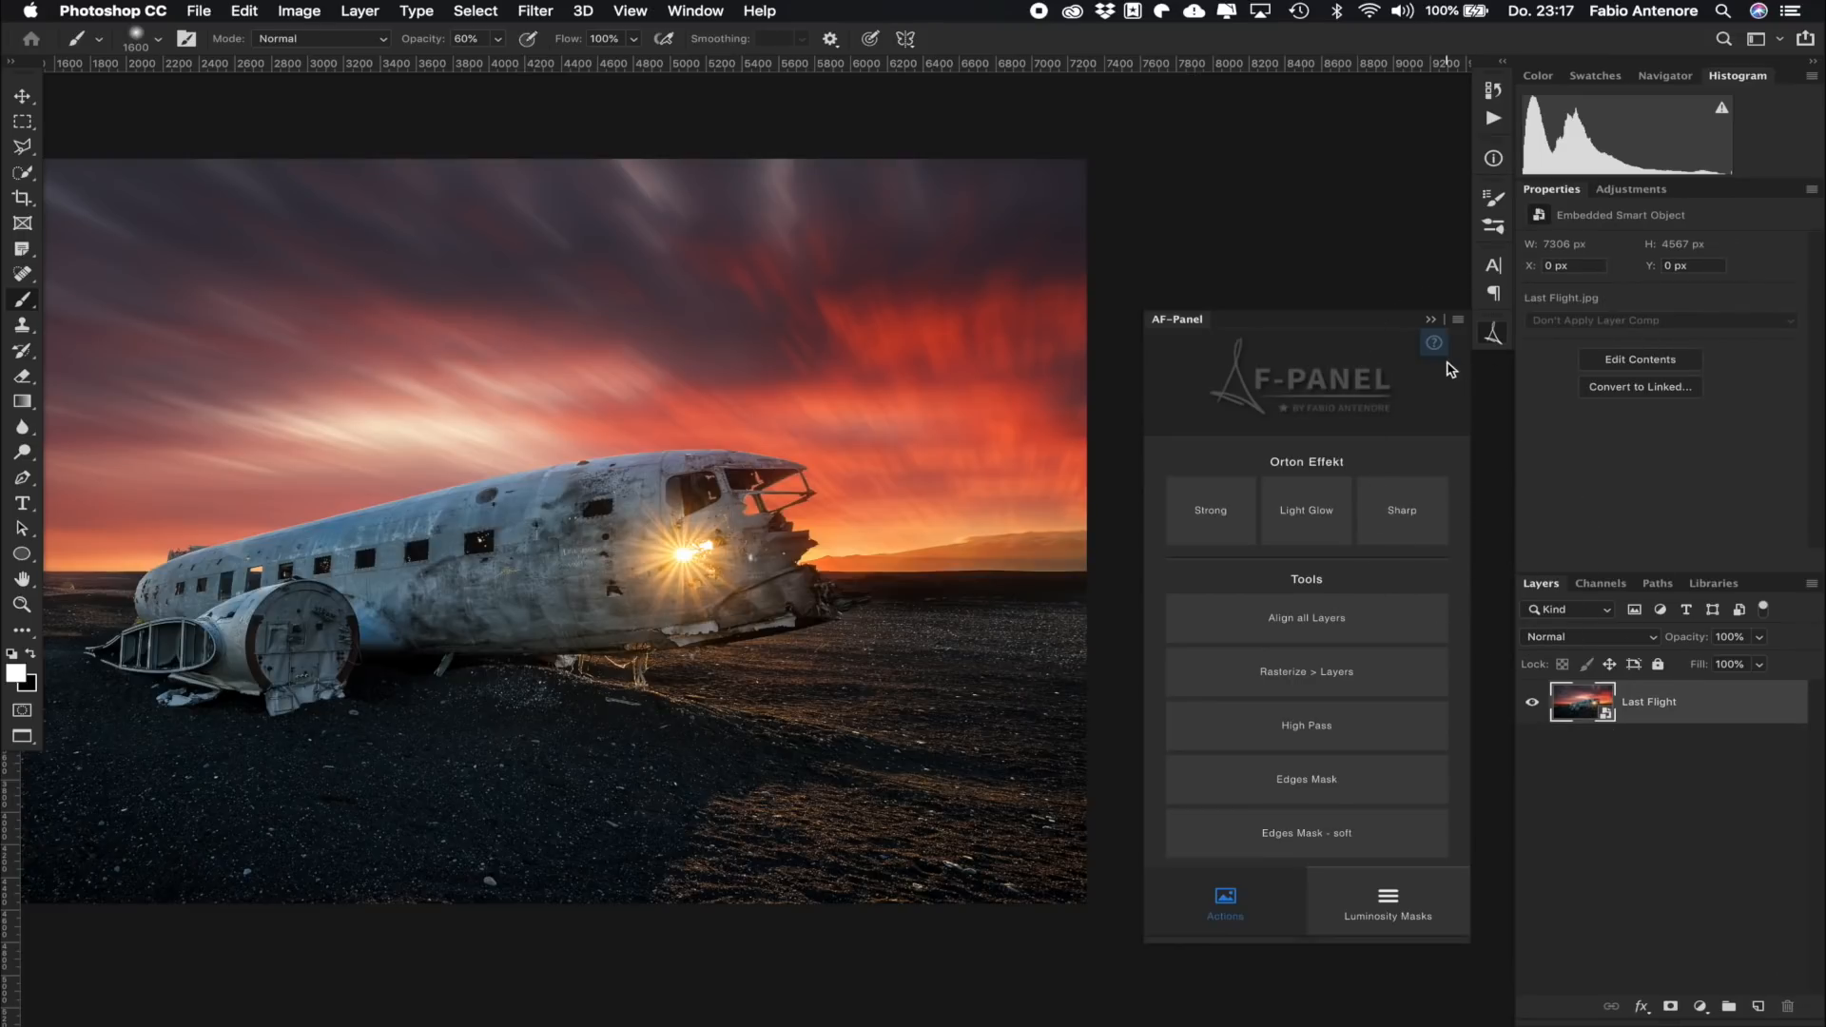
Step: Turn off the AF-Panel option that automatically activates the mask on Orton effects
click(1458, 325)
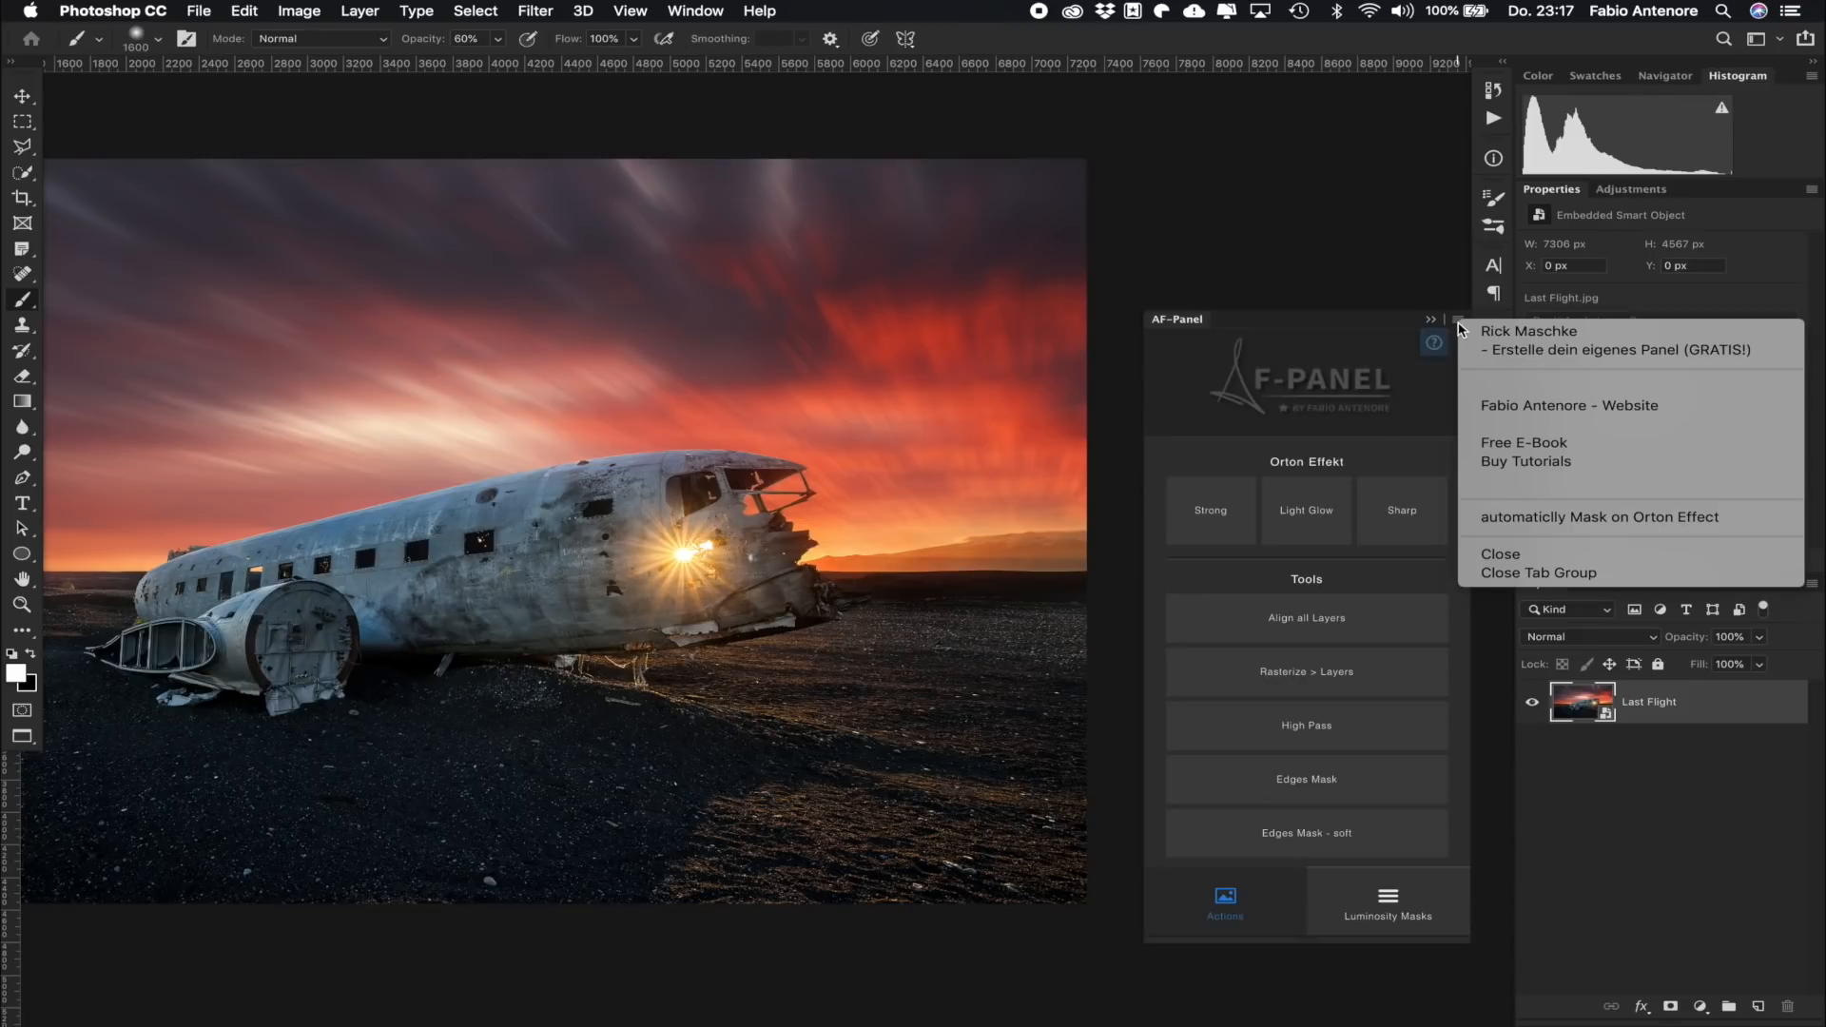
click(1515, 518)
click(1046, 348)
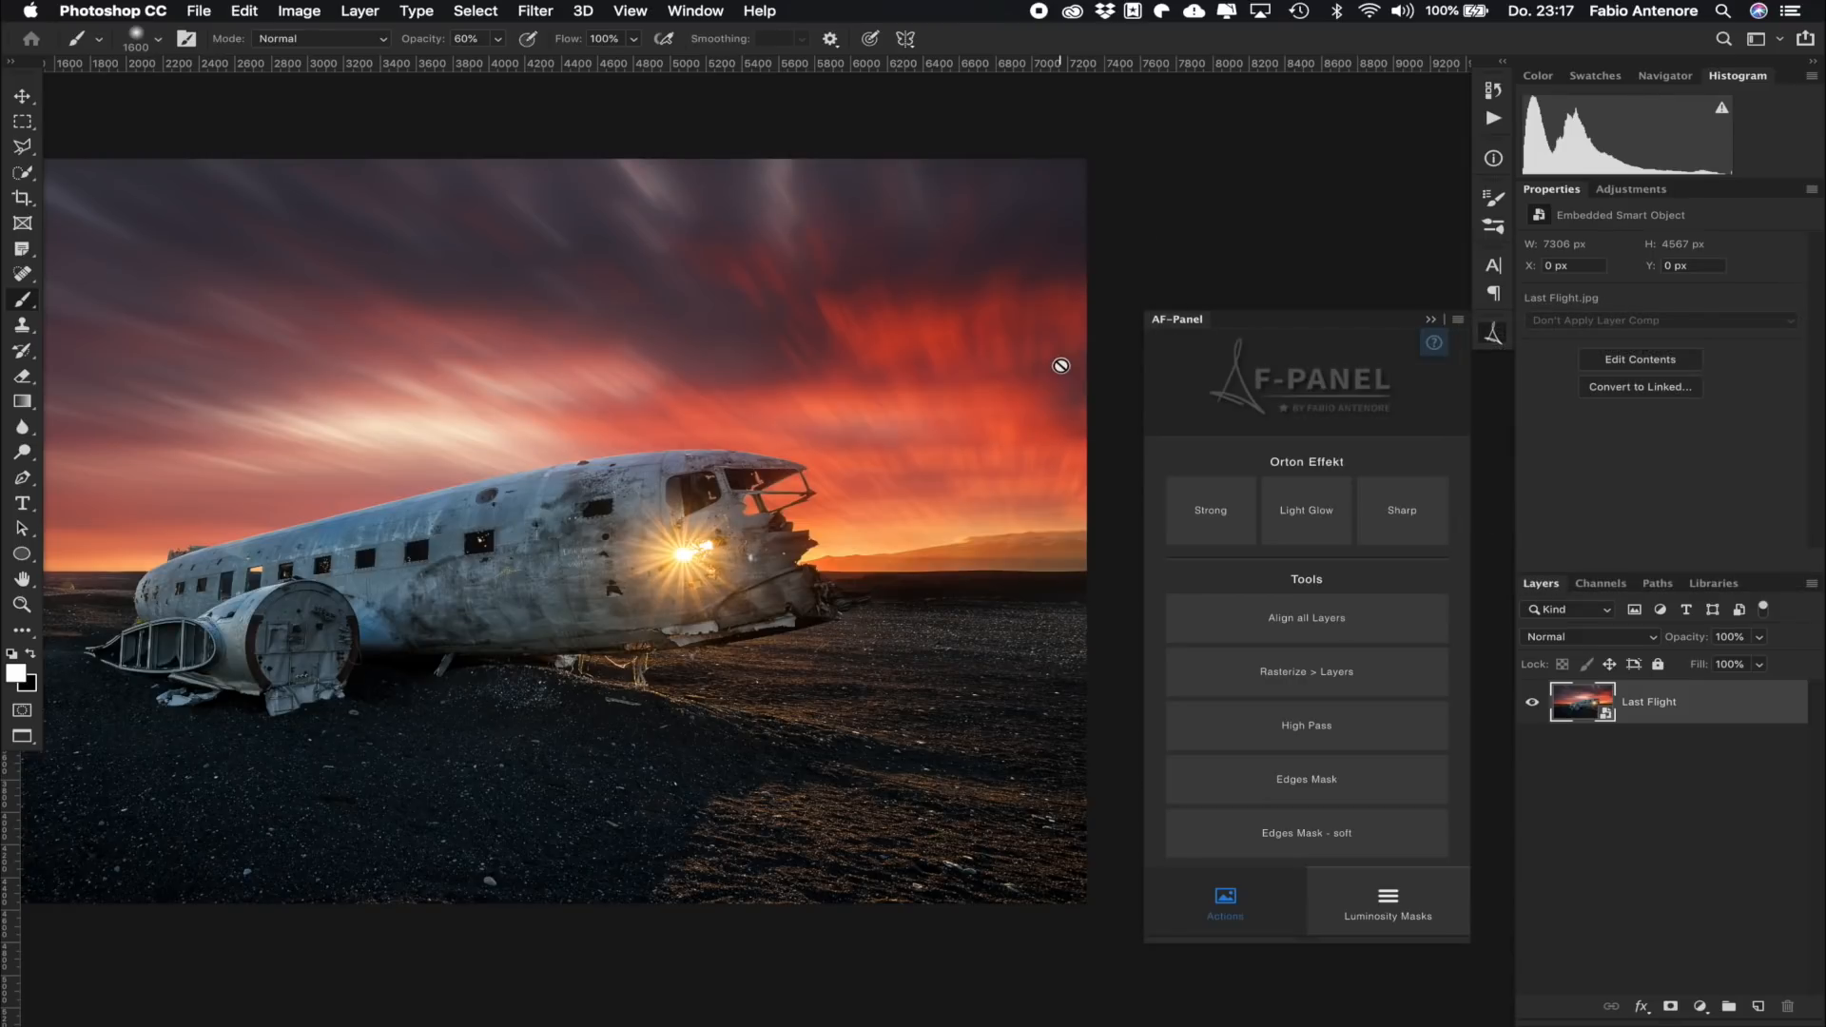
Step: Apply the Strong Orton effect to compare it with its mask enabled, and delete the Strong Orton layer
click(1208, 518)
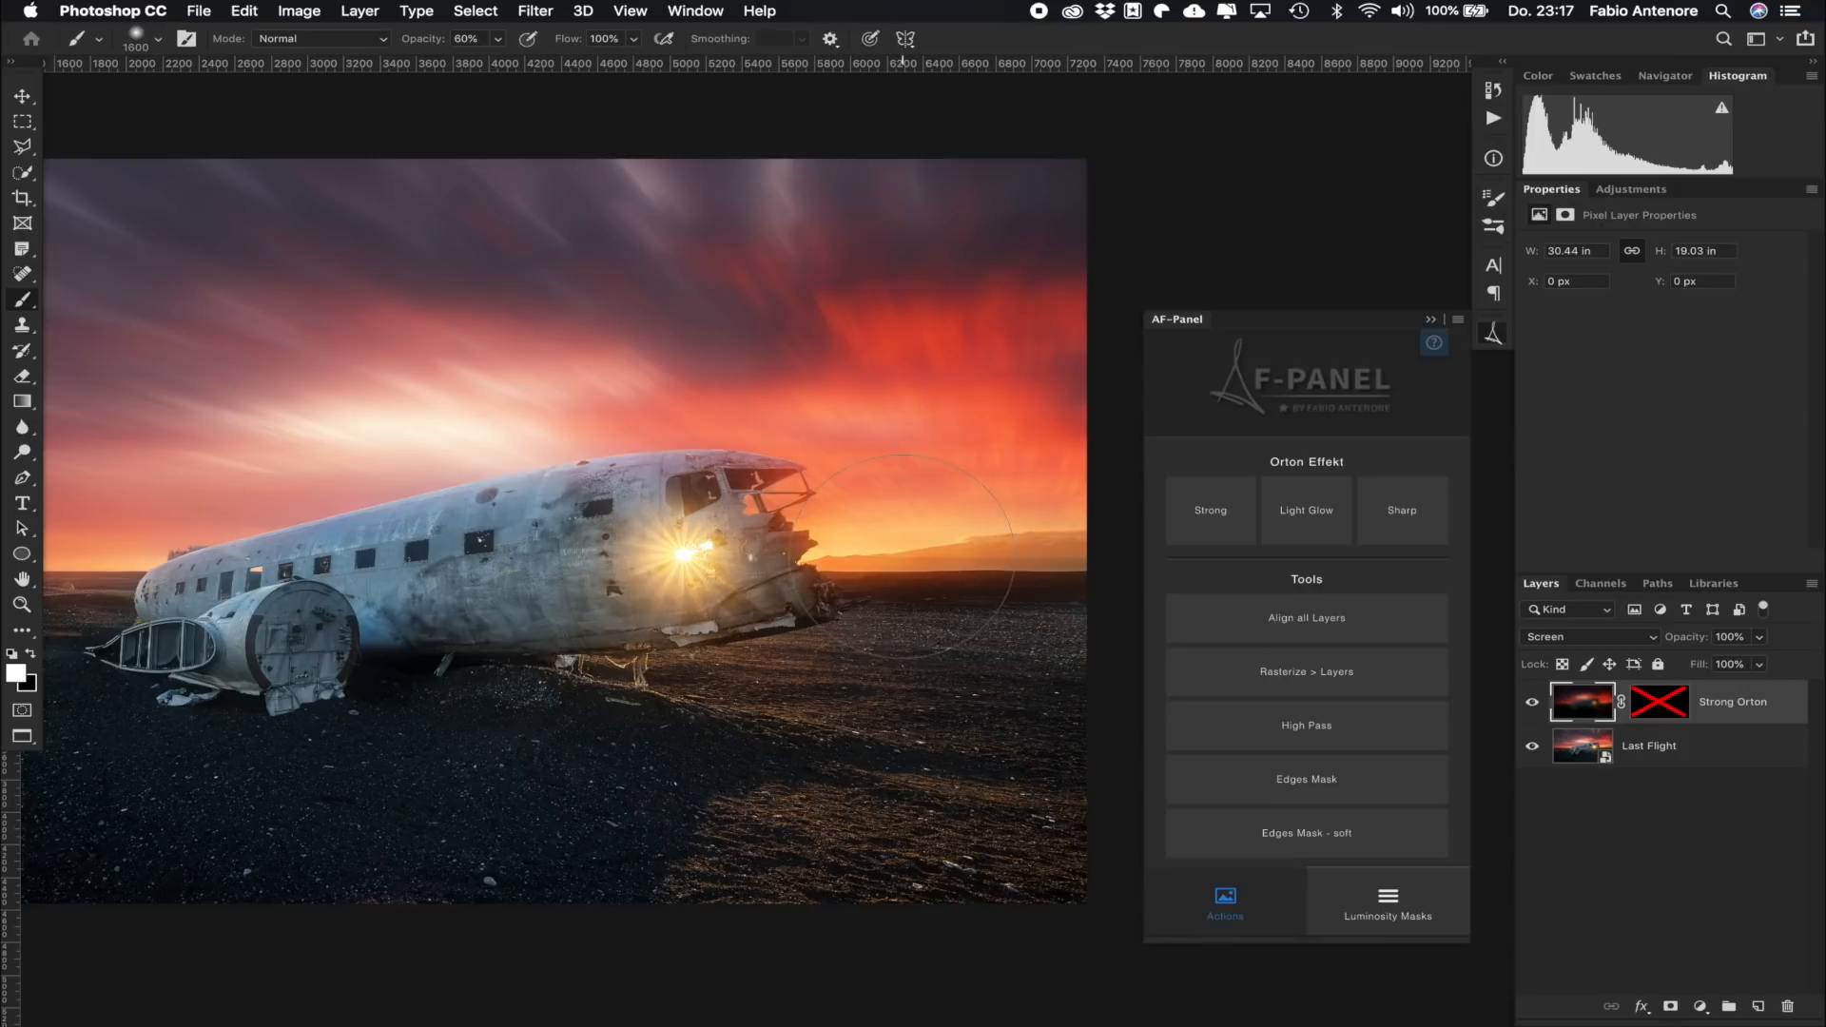
shift+click(1663, 716)
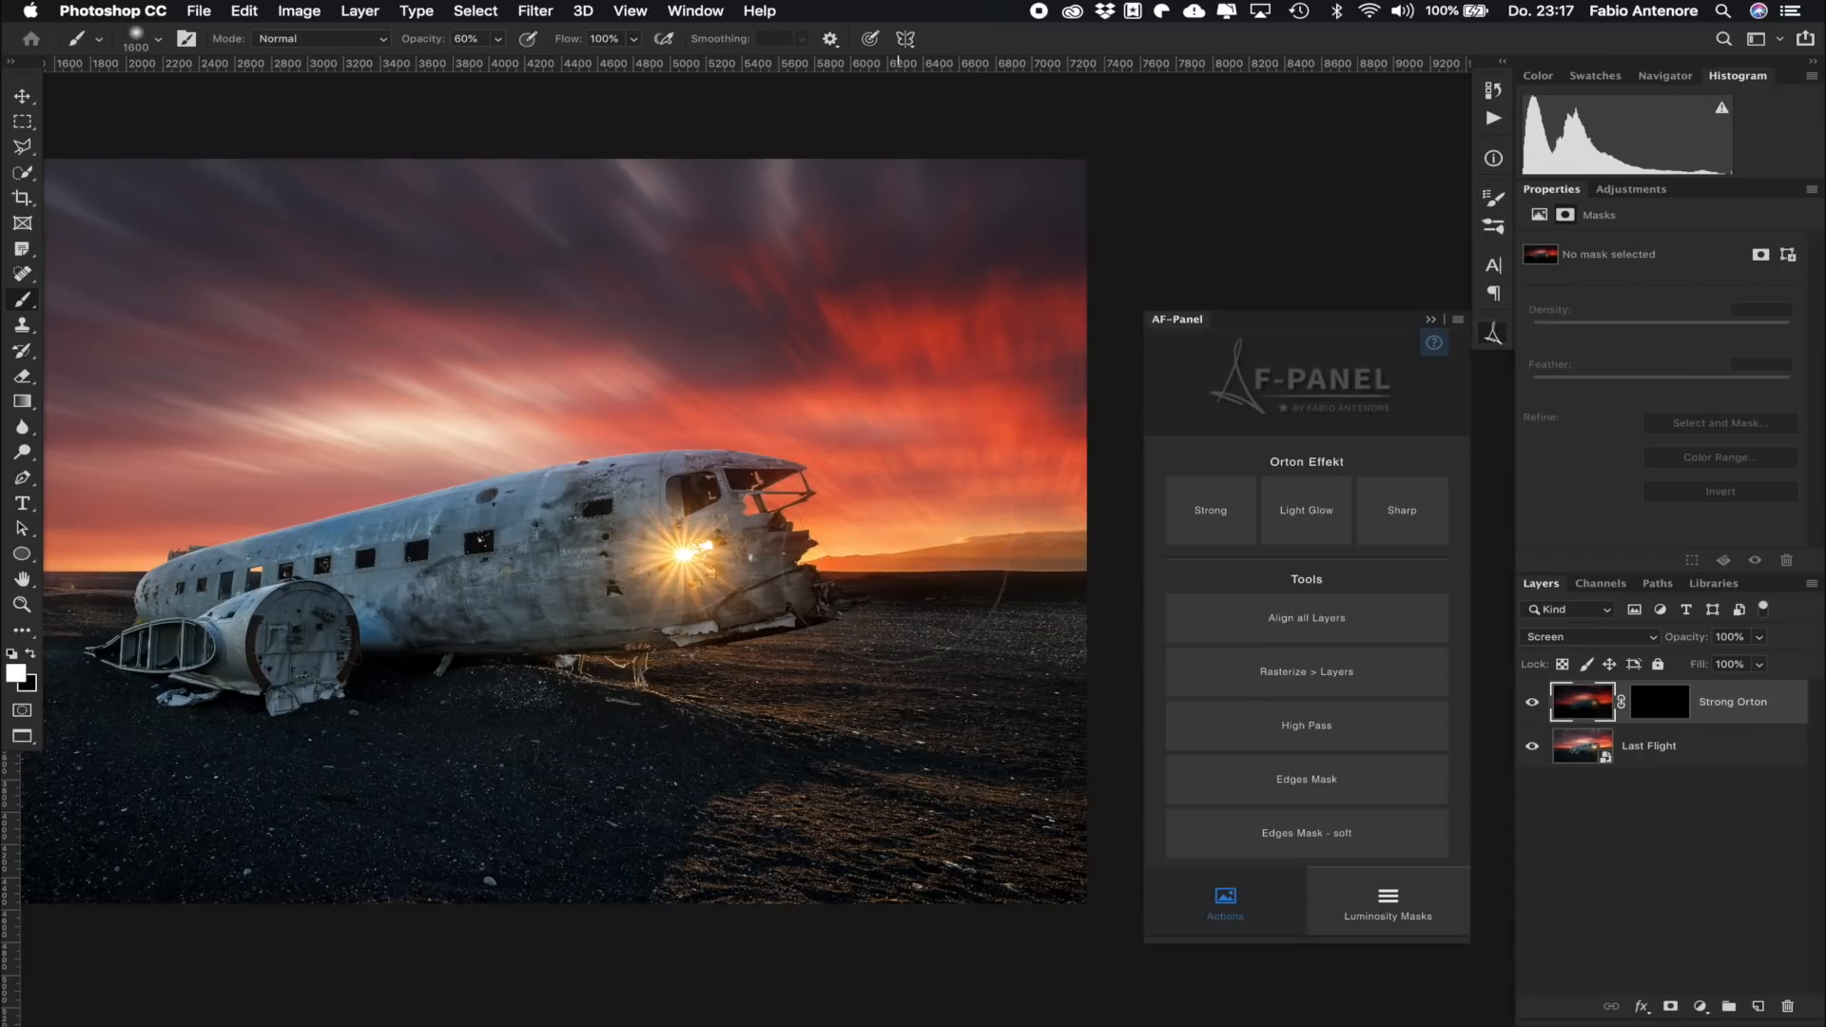
key(super+z)
click(1788, 1007)
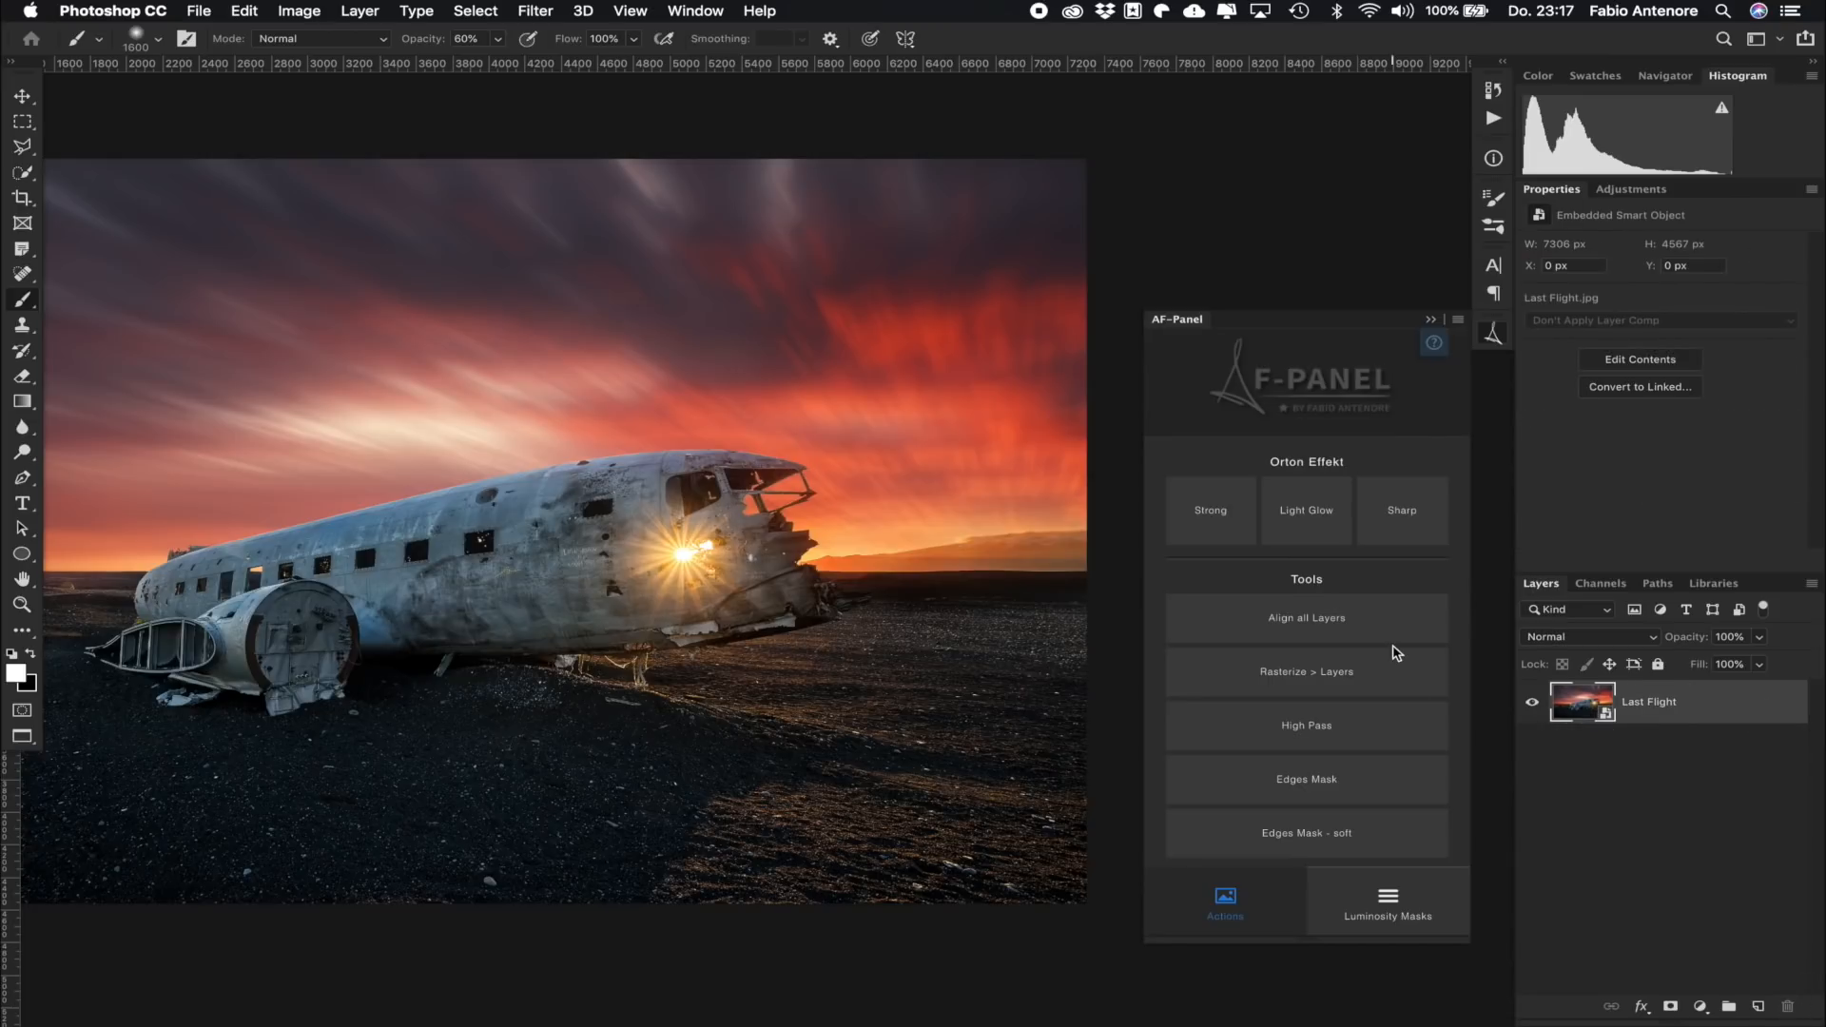
Step: Apply the Light Glow Orton effect to the Last Flight photo, and toggle its mask repeatedly to compare the plane's nose
click(1312, 523)
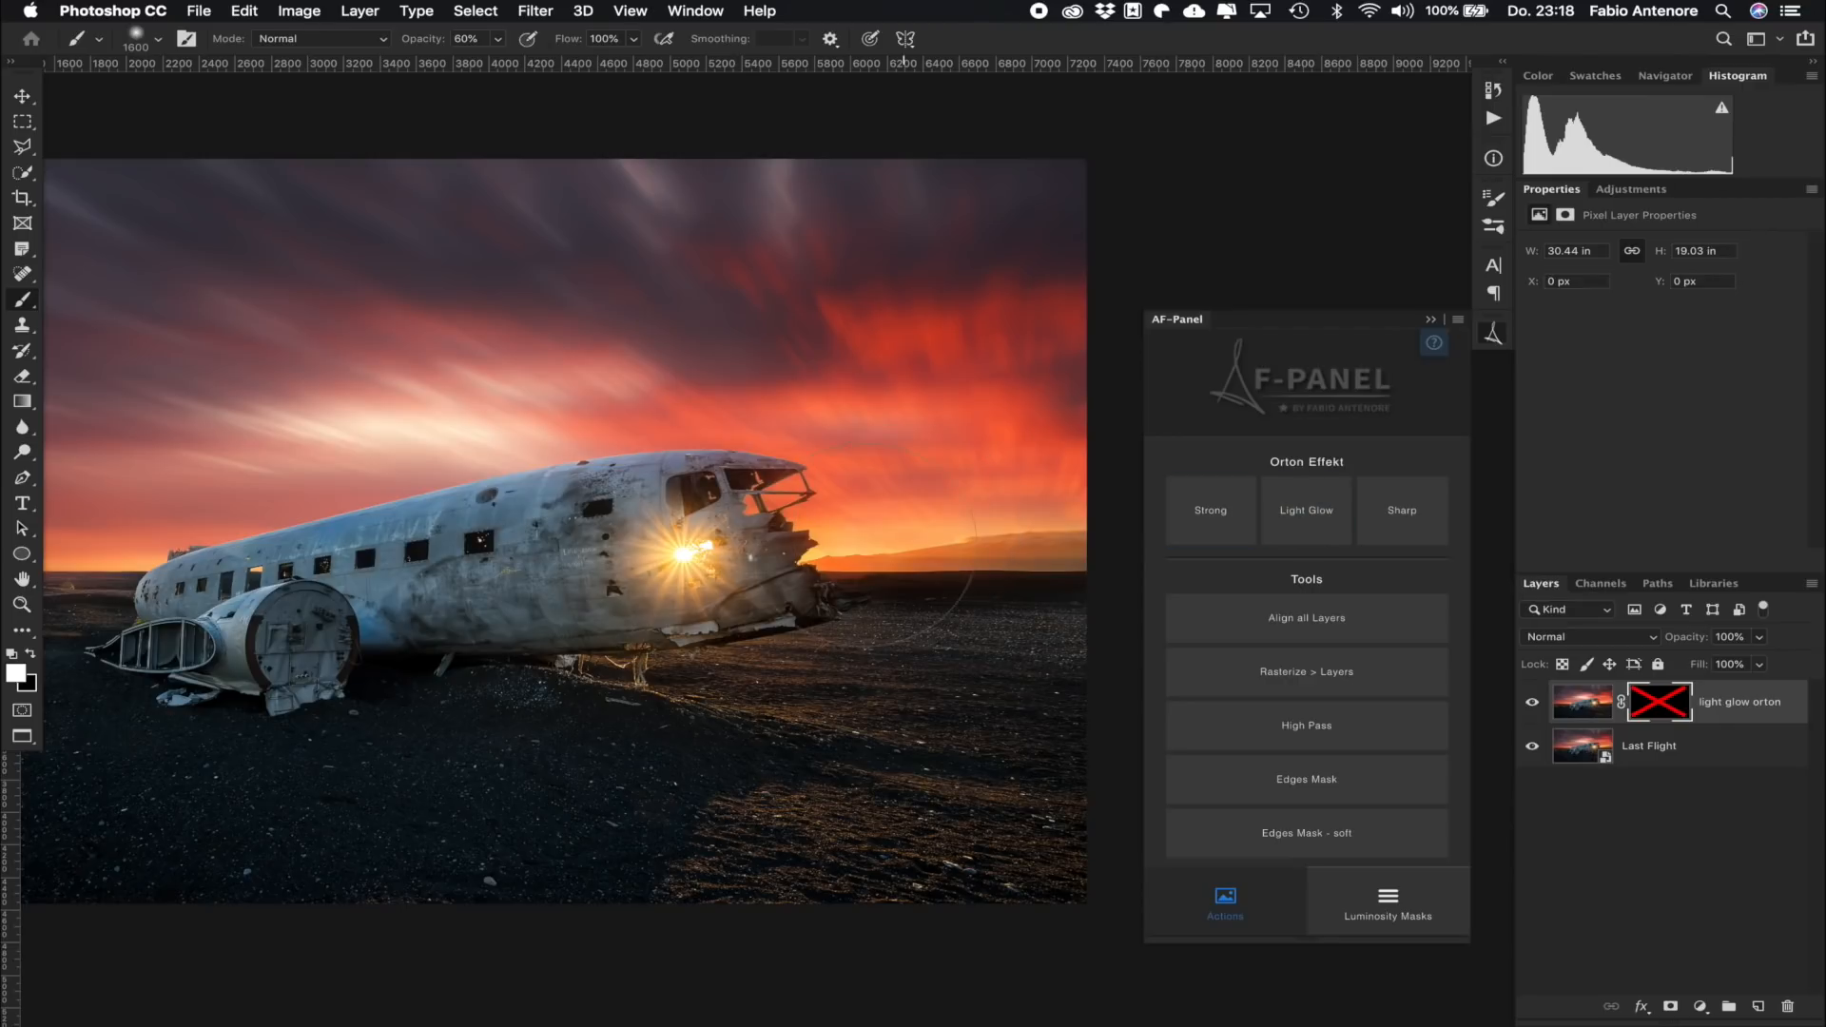
scroll(835, 566, up, 5)
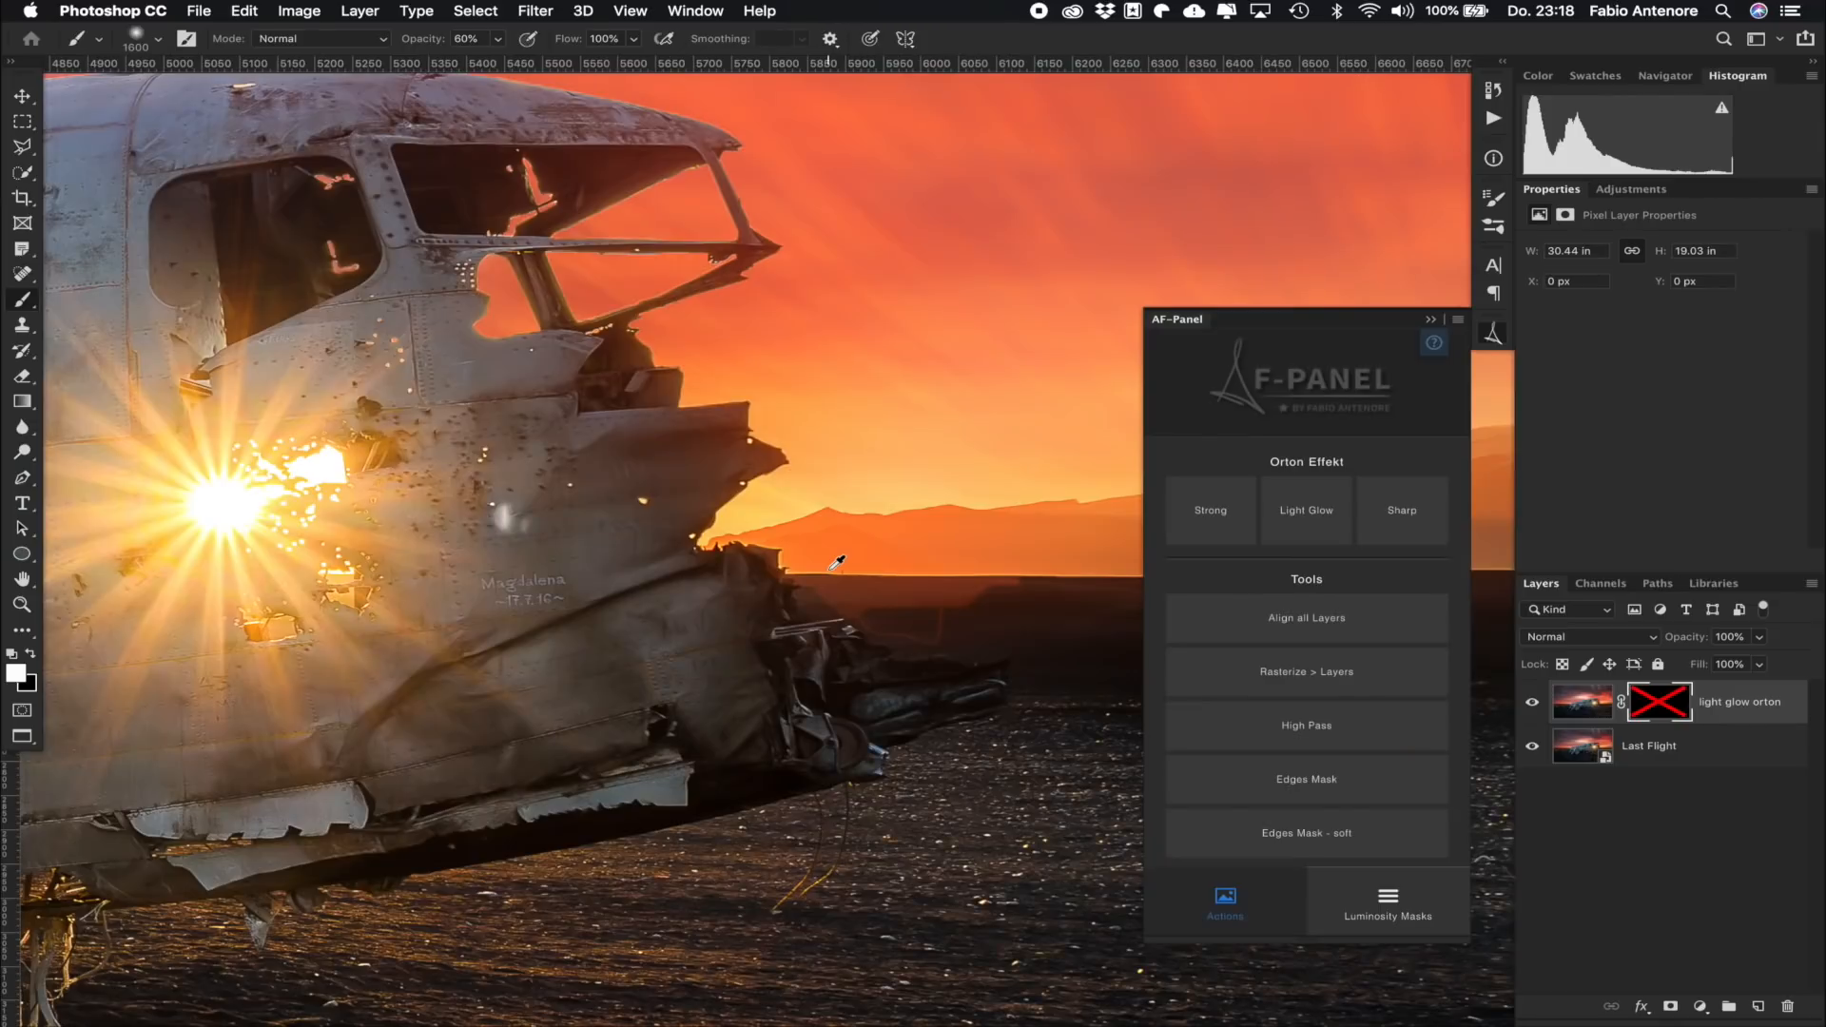
click(1668, 709)
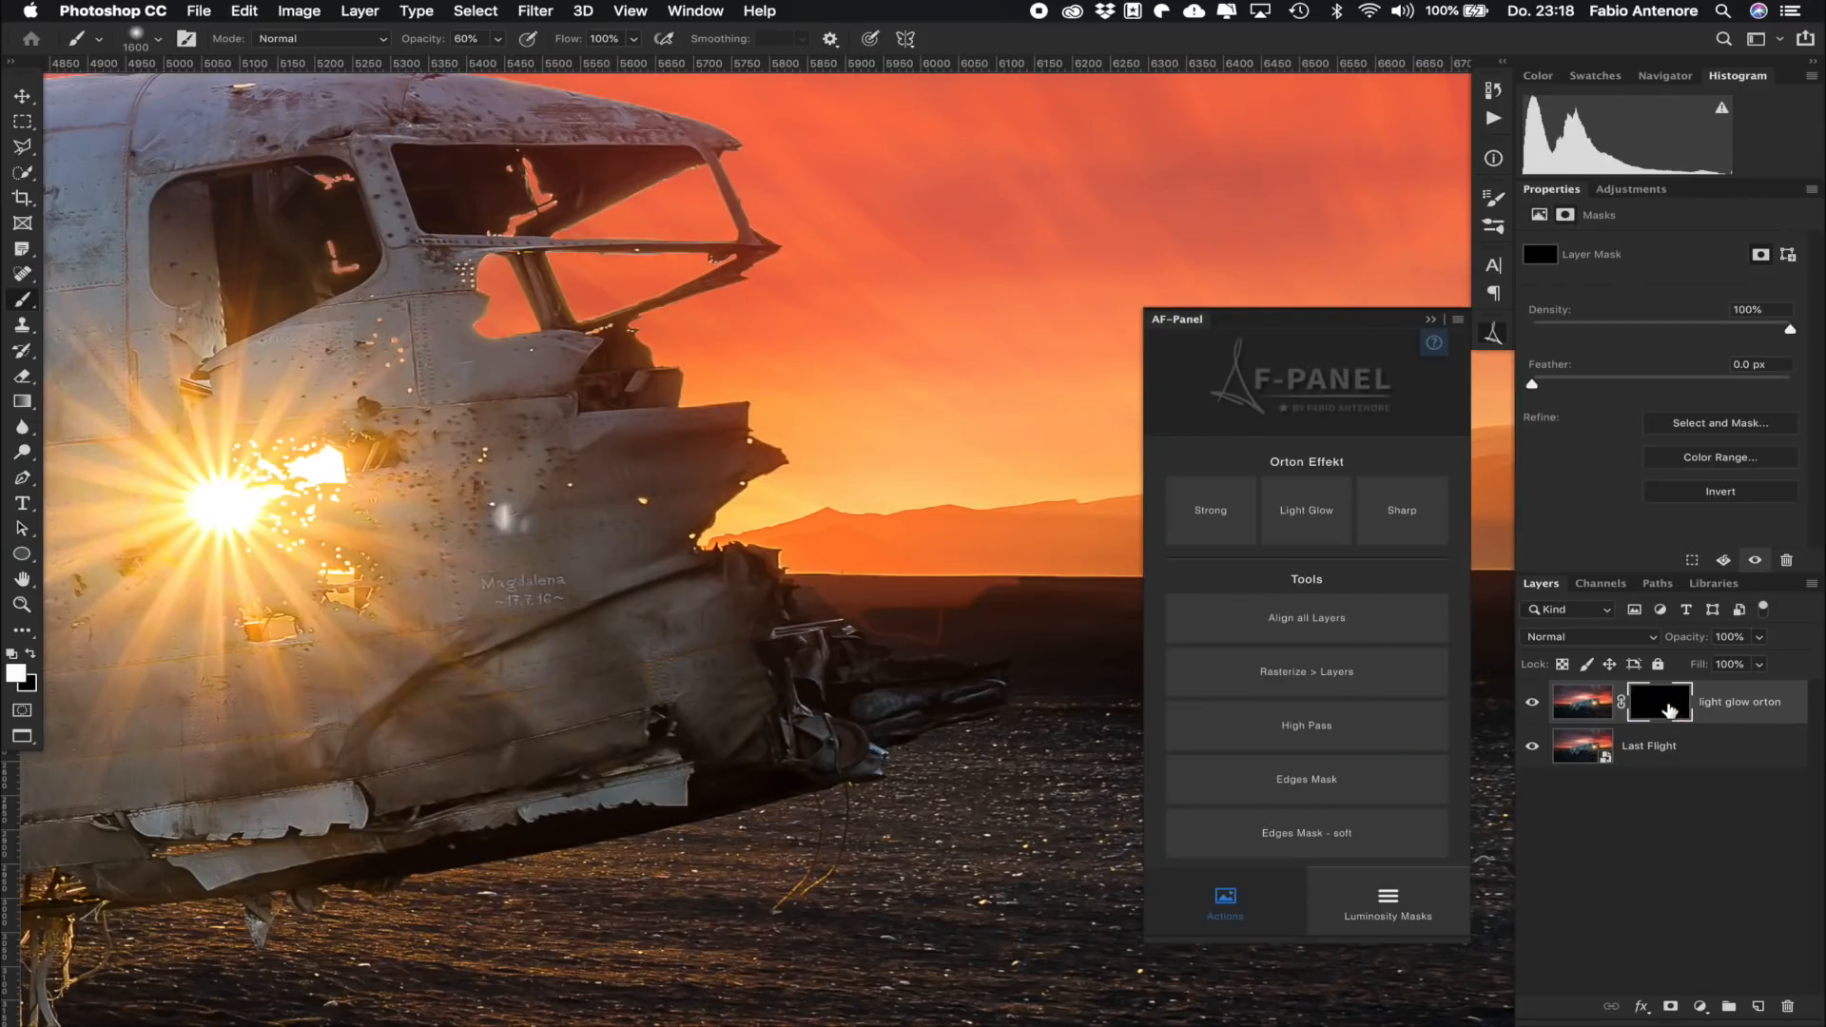
shift+click(1667, 704)
shift+click(1668, 704)
shift+click(1667, 704)
shift+click(1667, 704)
shift+click(1667, 704)
shift+click(1668, 704)
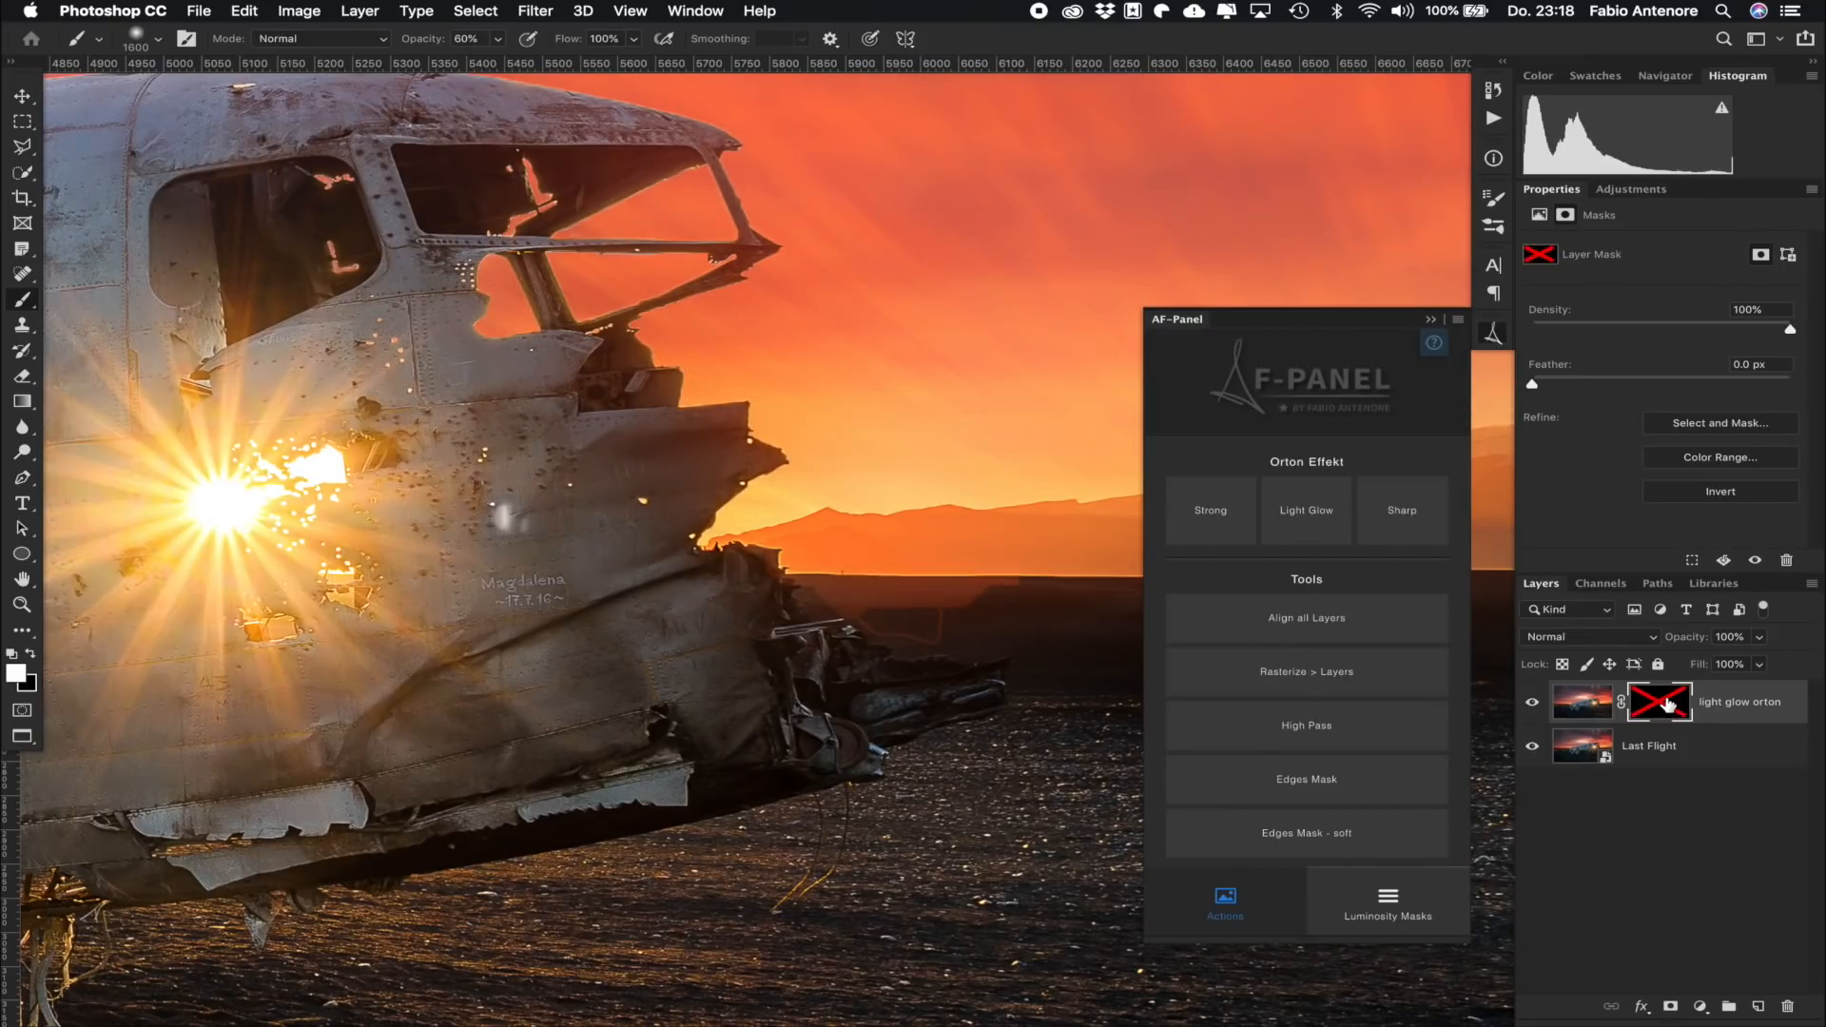
shift+click(1668, 704)
shift+click(1667, 704)
Step: Toggle the light glow orton mask again to compare the plane's nose close up, and delete that layer
scroll(693, 419, down, 5)
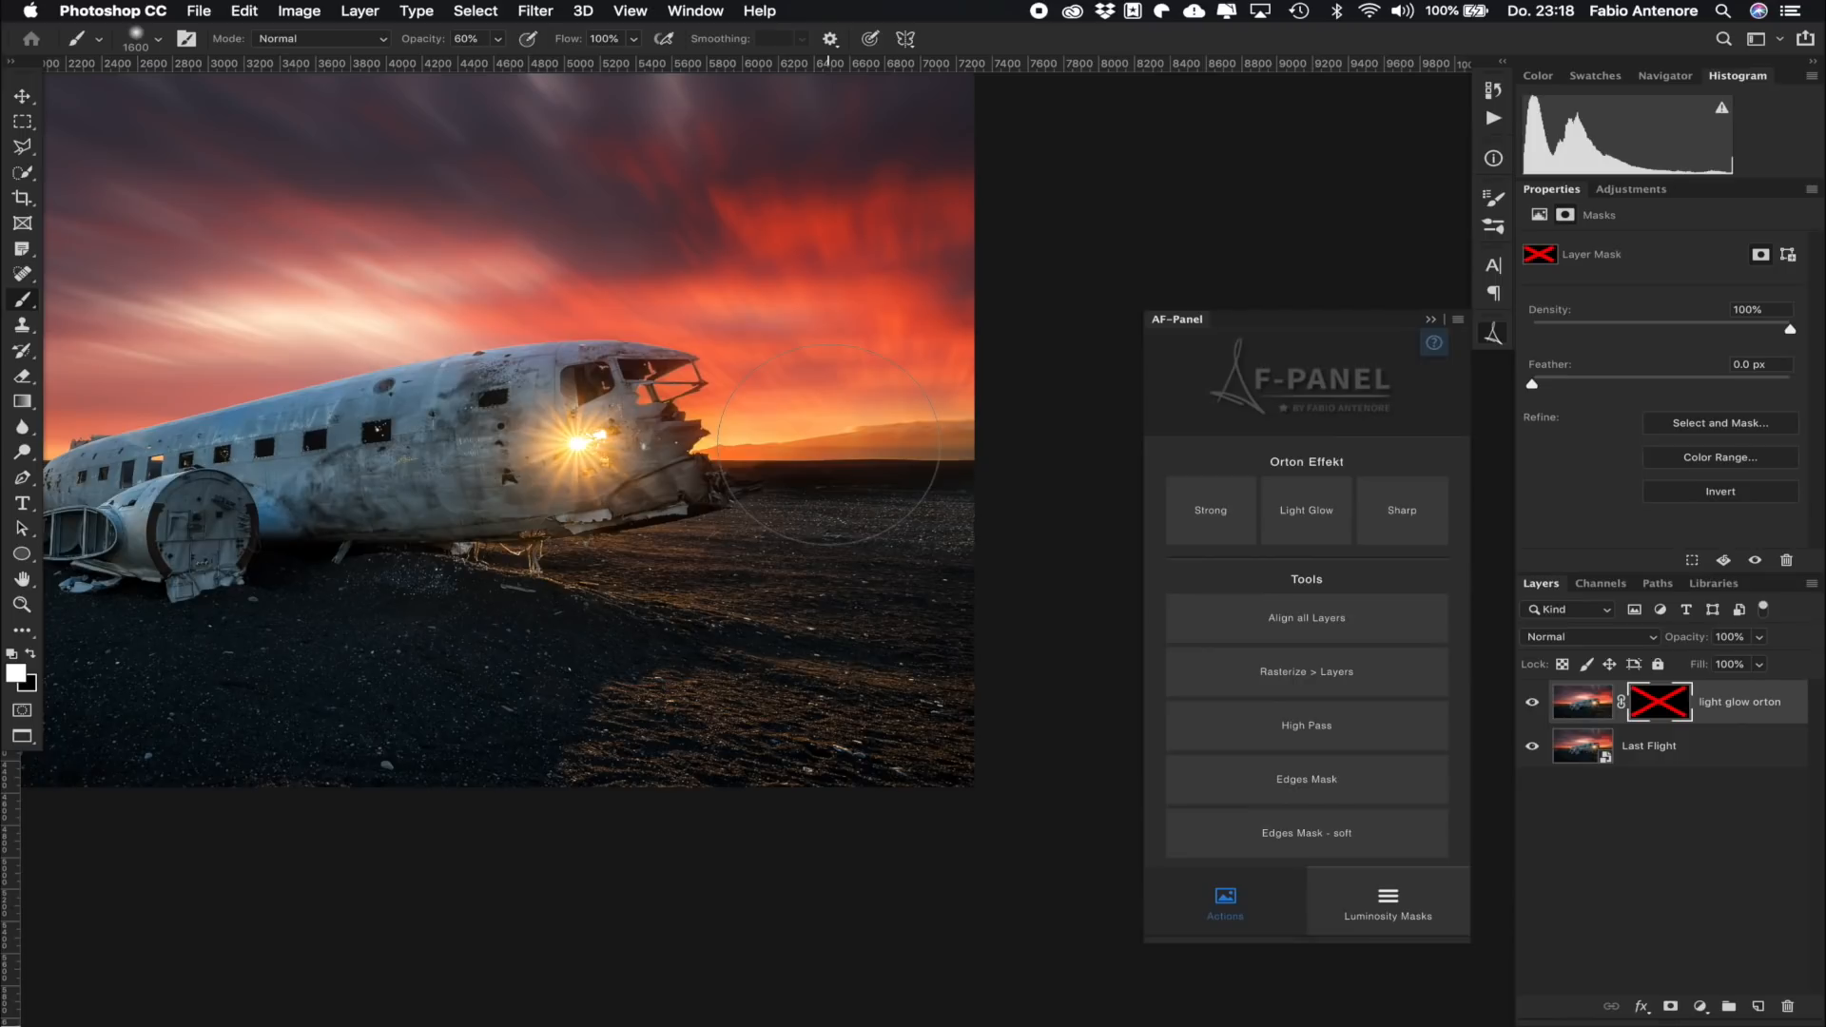
click(1590, 701)
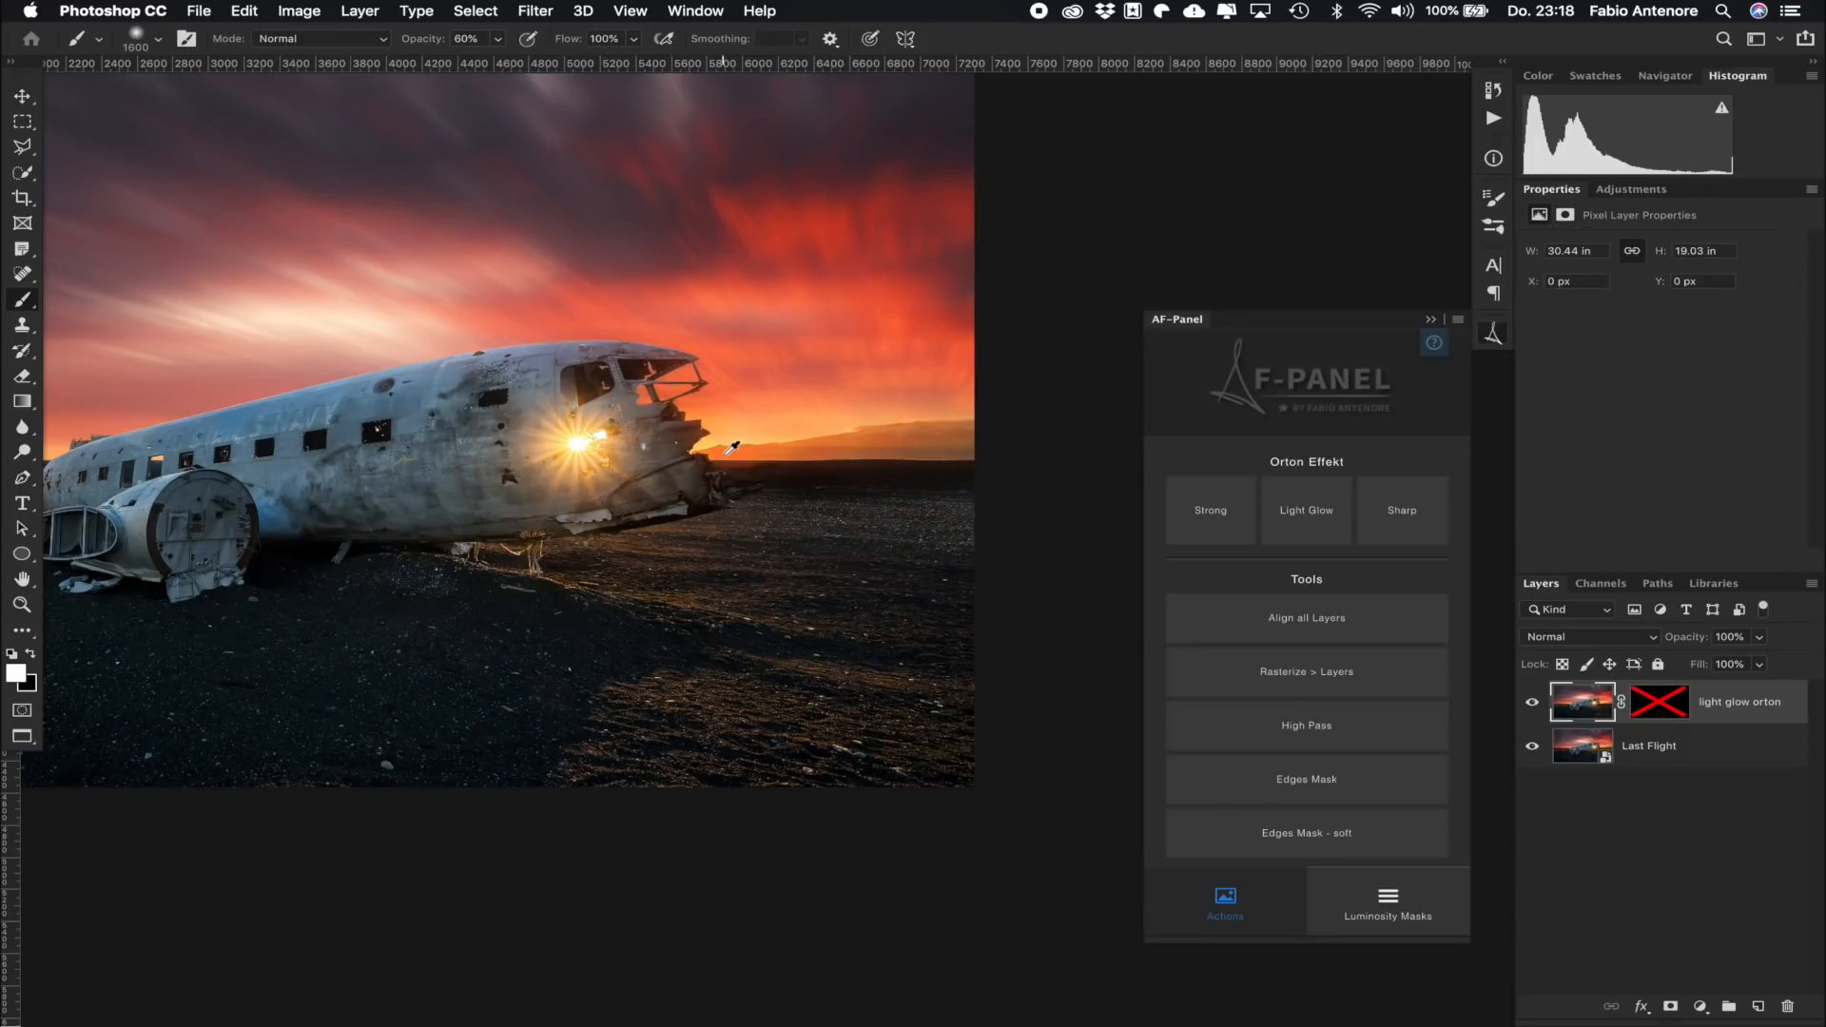
scroll(732, 447, up, 5)
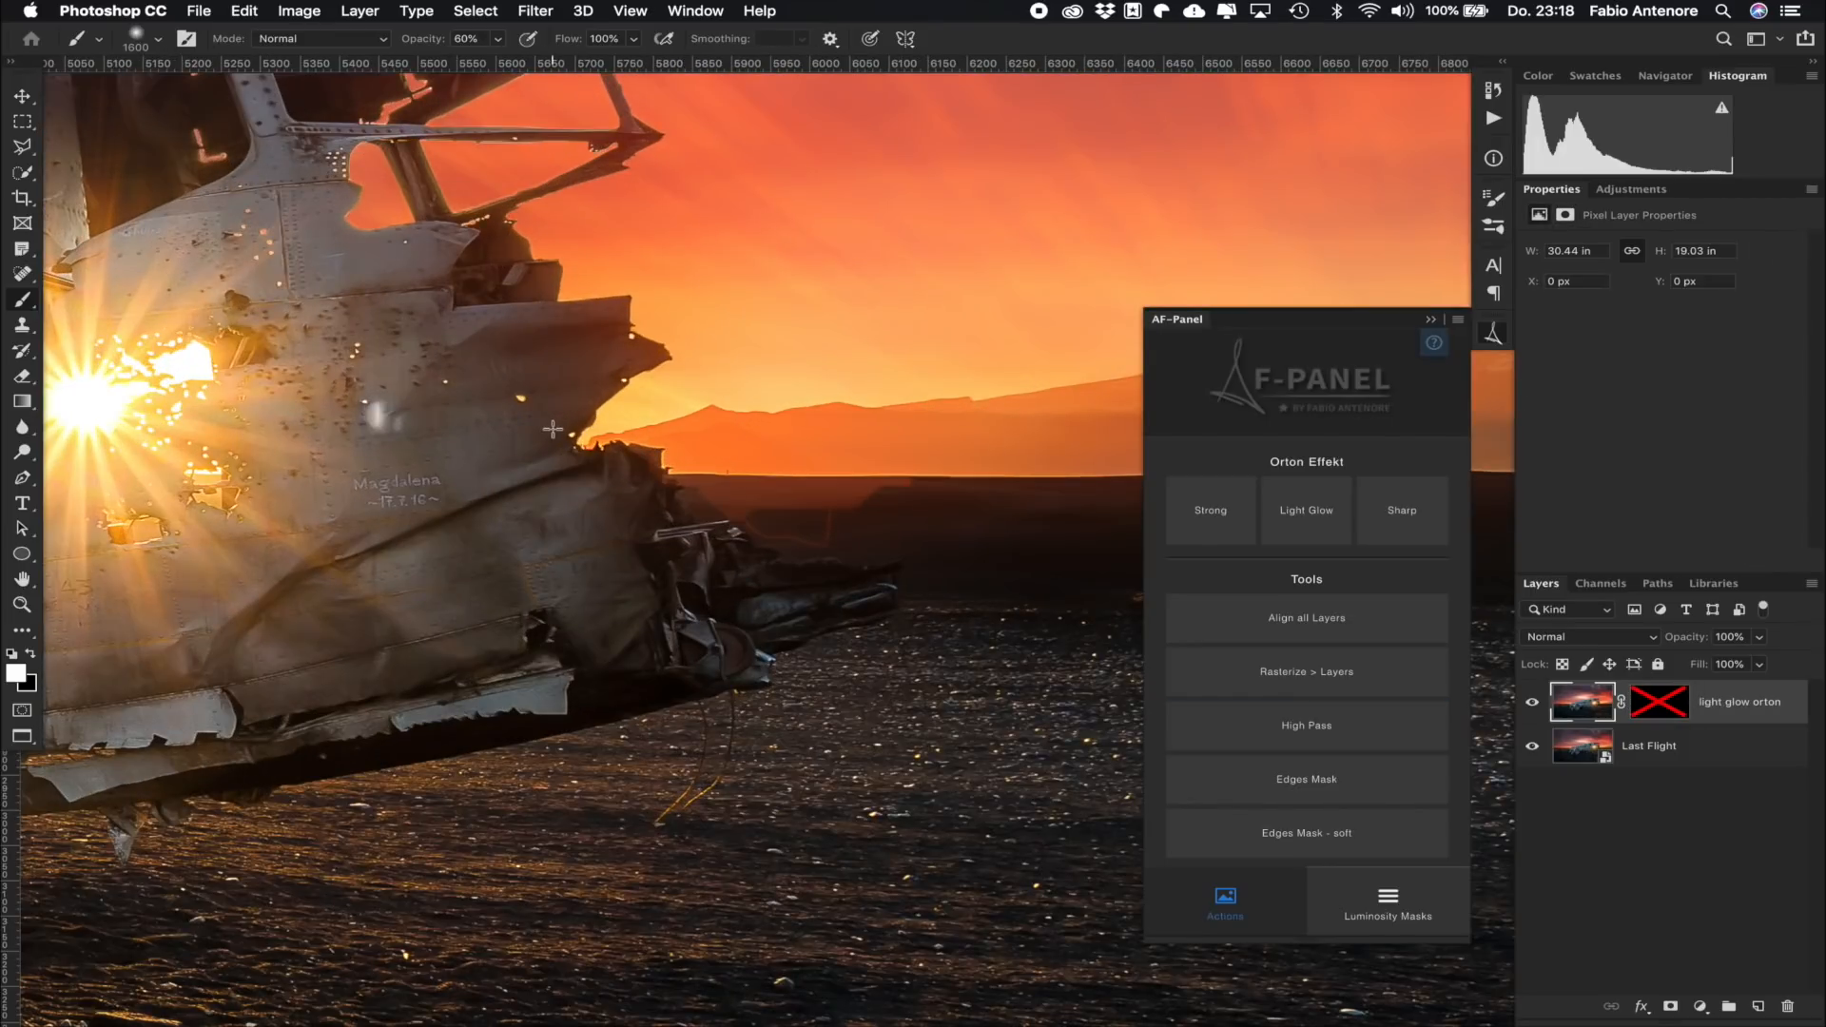
scroll(553, 430, left, 3)
scroll(553, 430, up, 2)
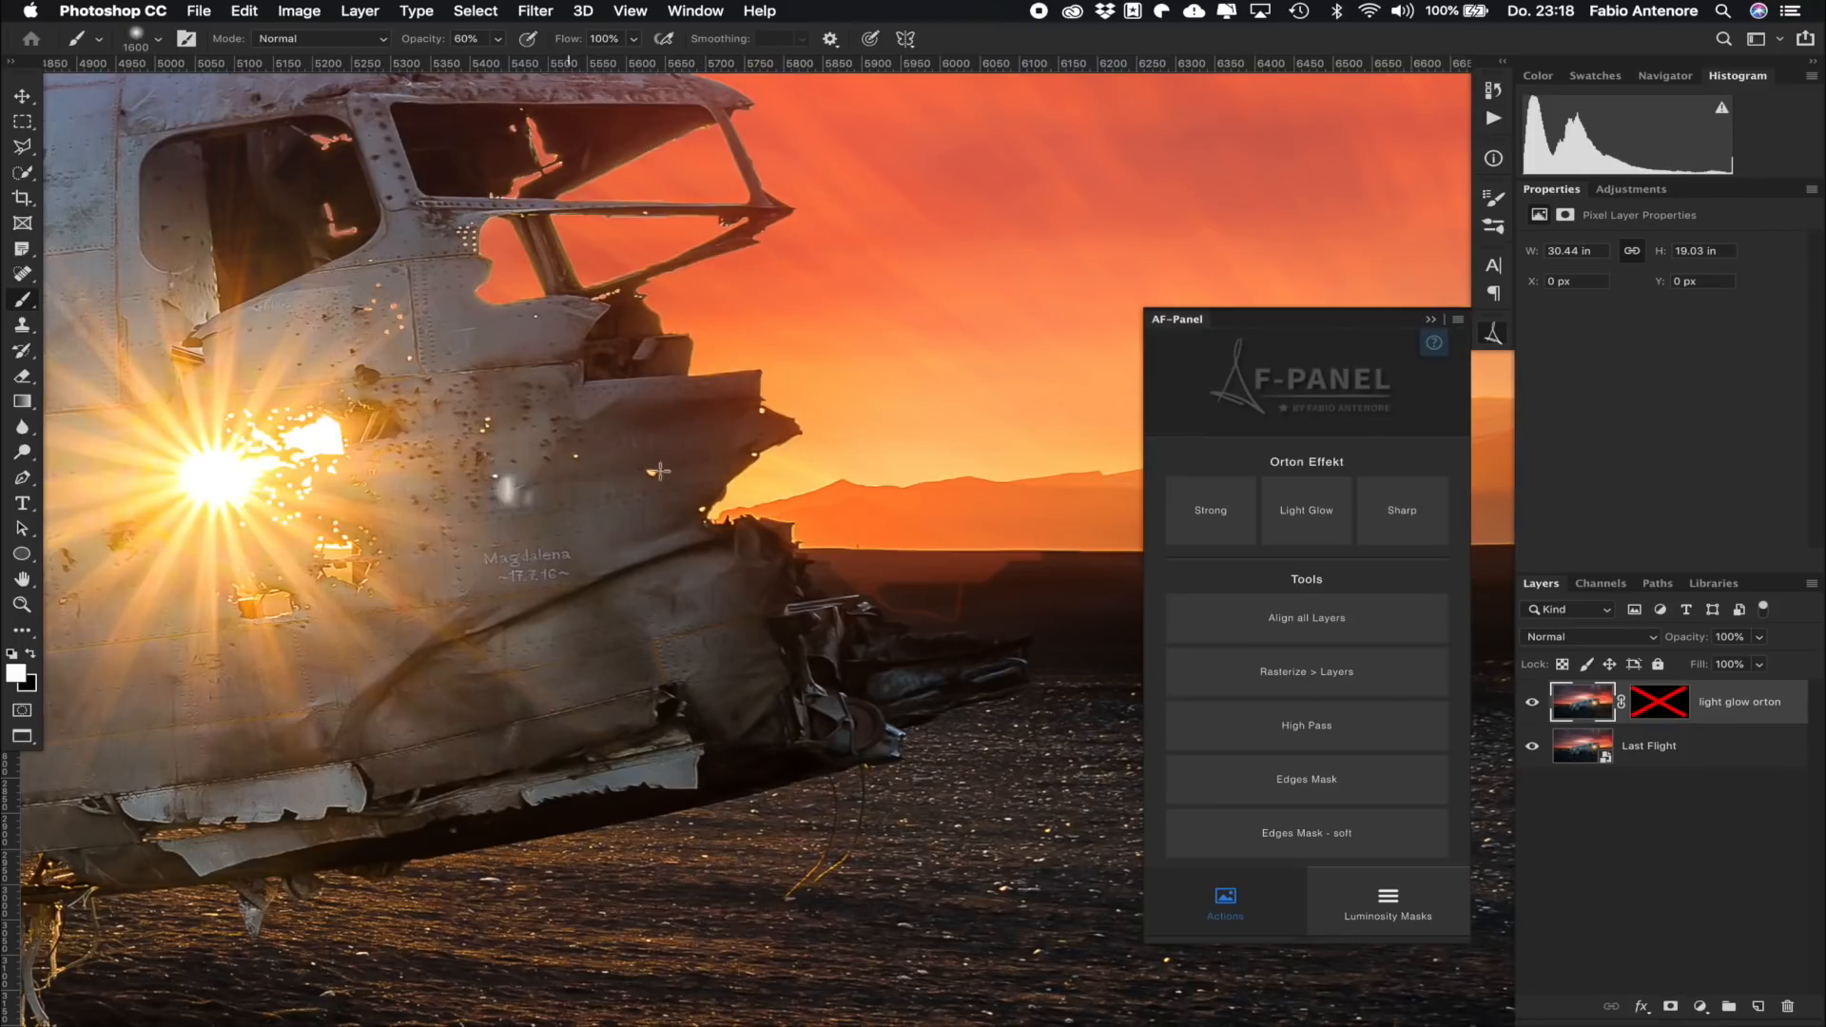
shift+click(1681, 709)
shift+click(1681, 709)
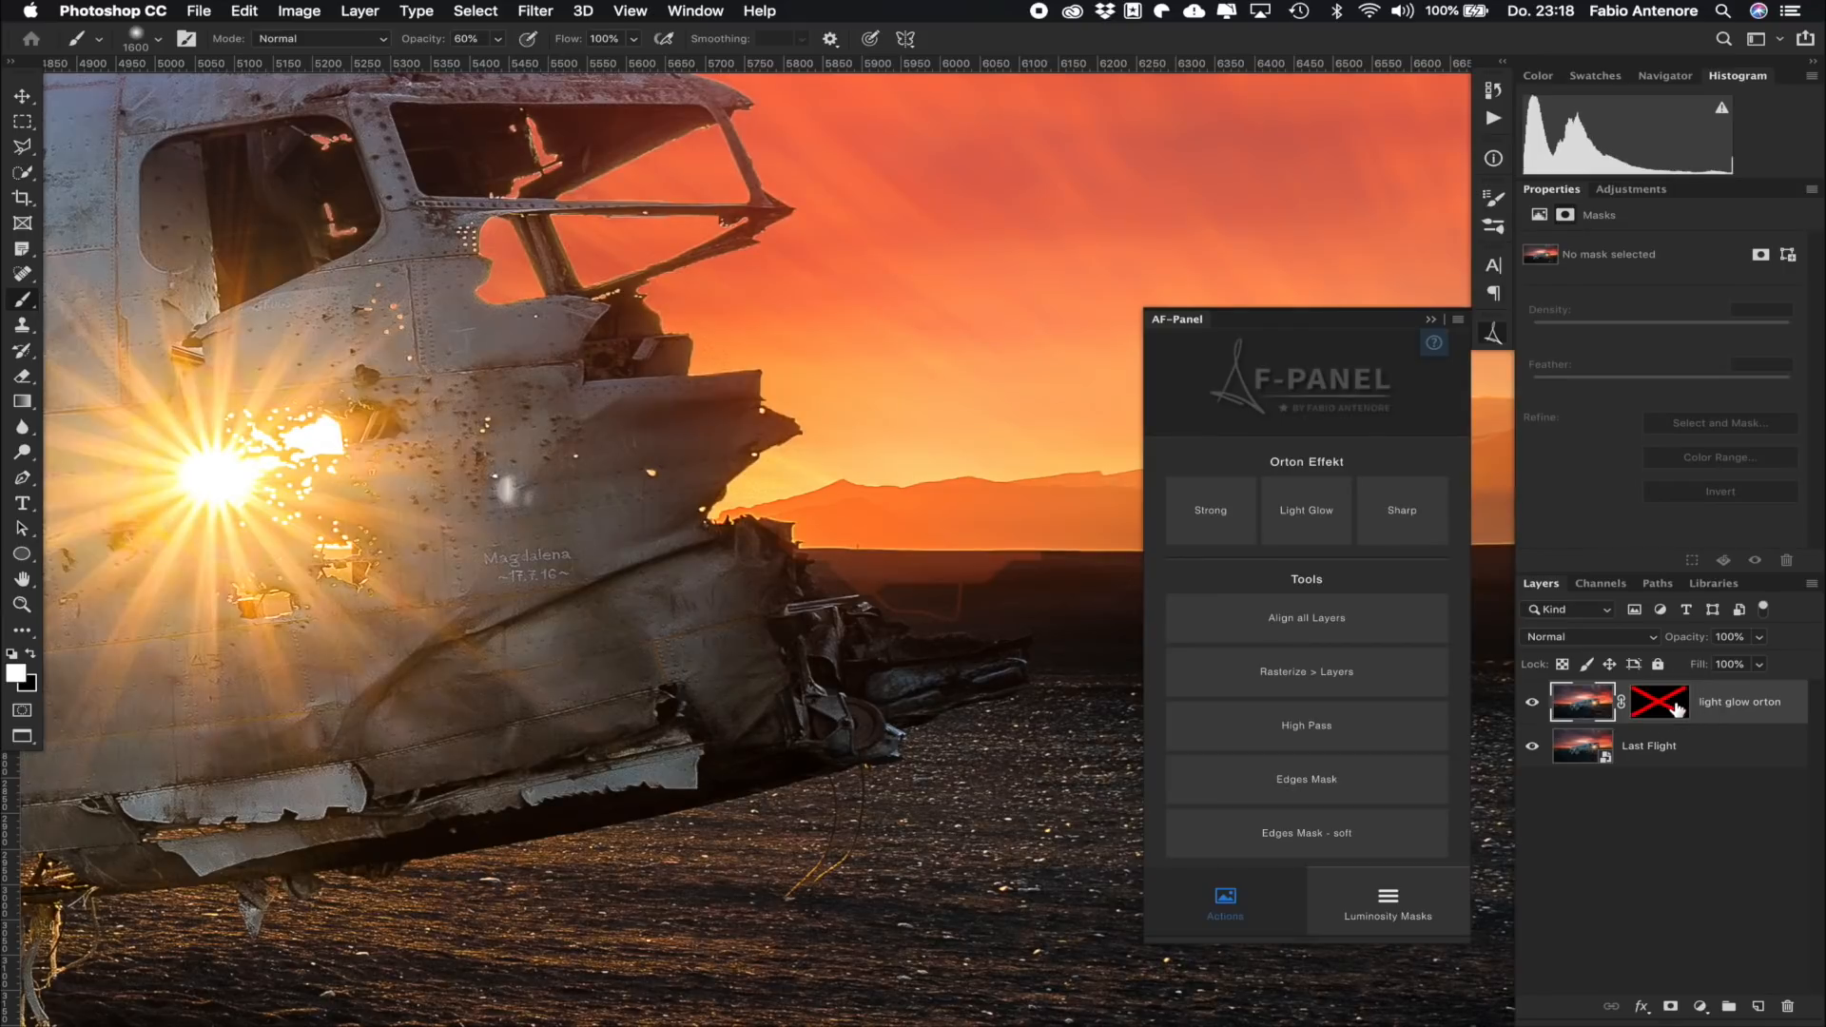
click(1575, 714)
drag(1575, 713, 1788, 1006)
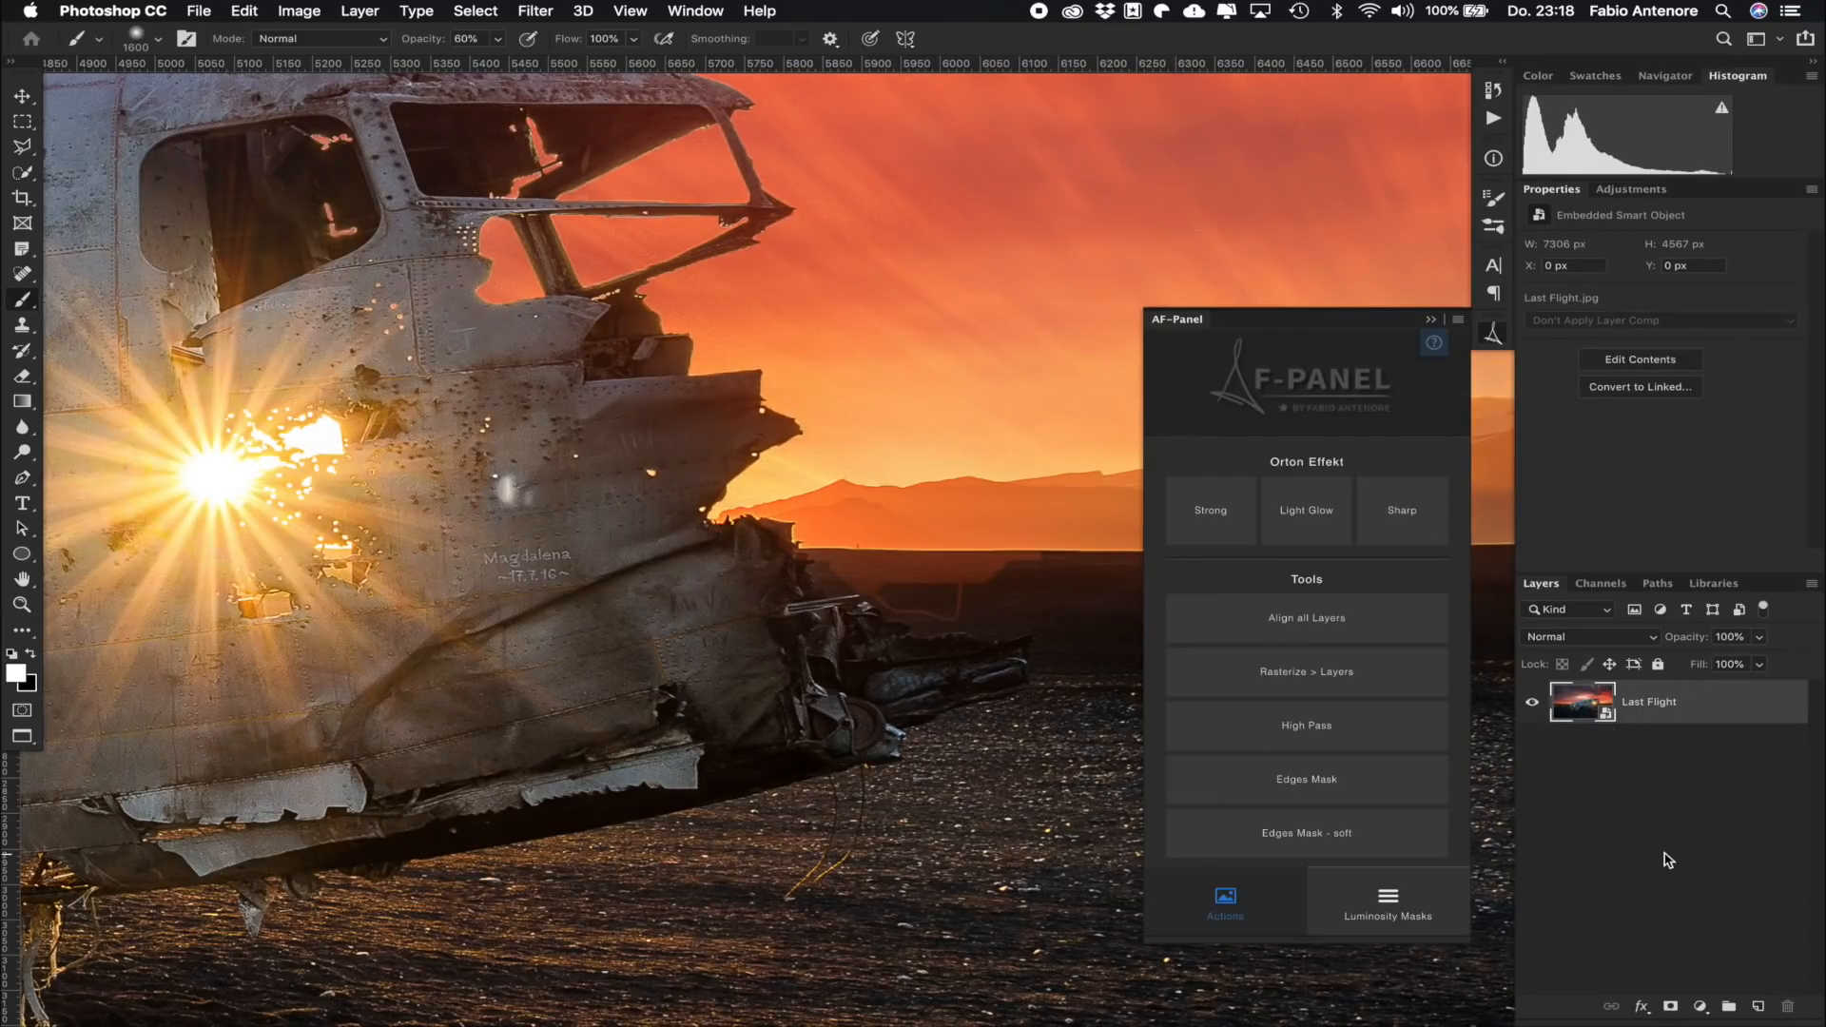
Step: Apply the Sharp Orton effect to the Last Flight photo, and toggle the sharp orton layer's visibility to compare it with the original
key(super+minus)
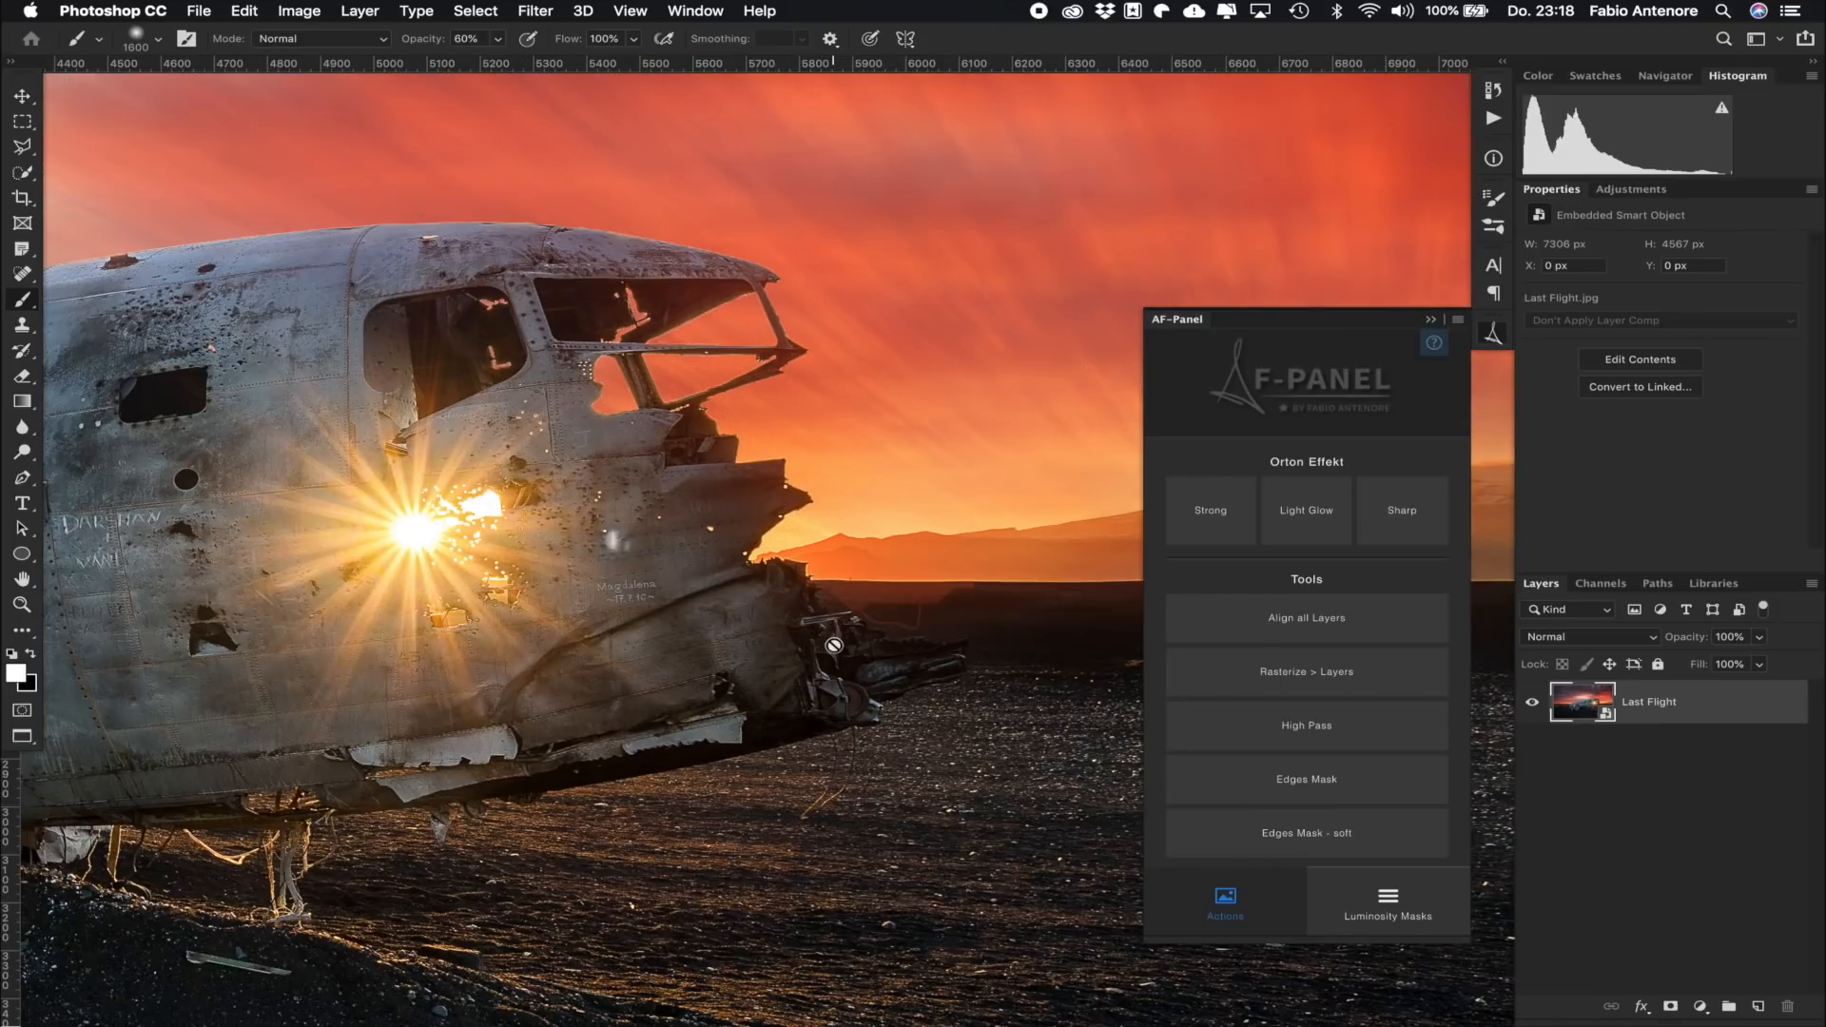
click(1400, 518)
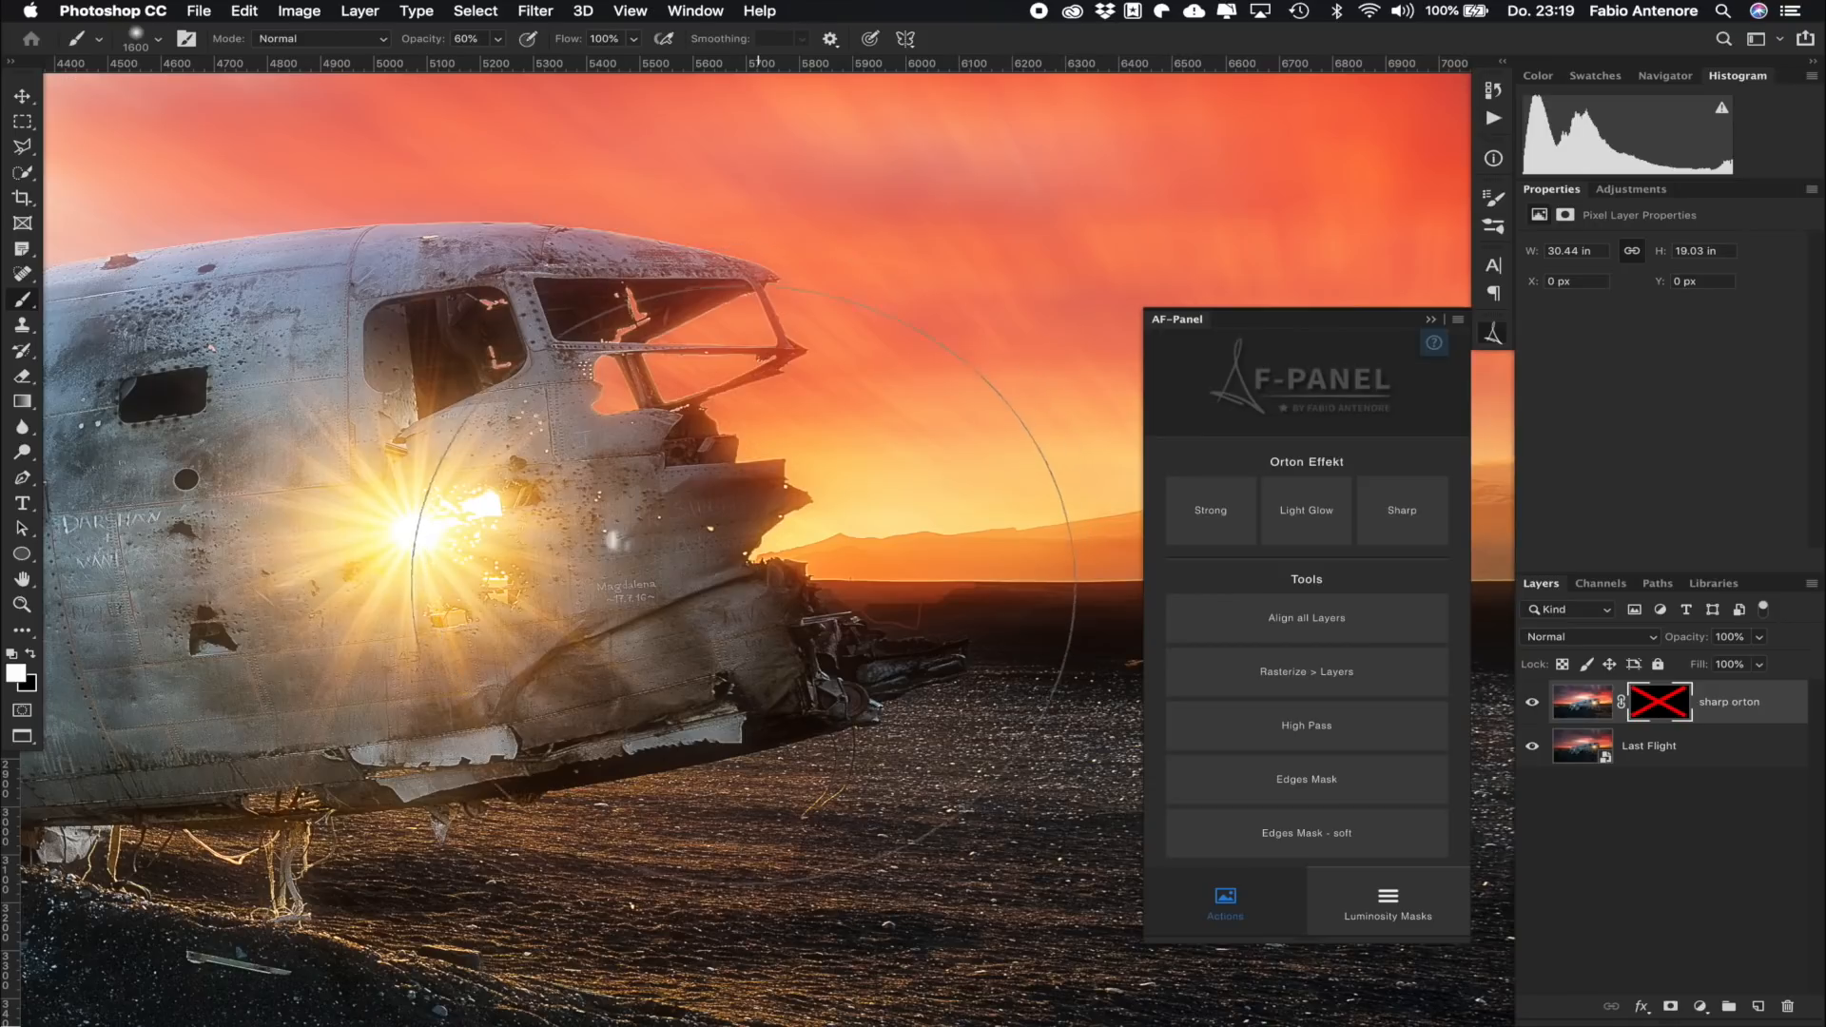
scroll(758, 546, up, 2)
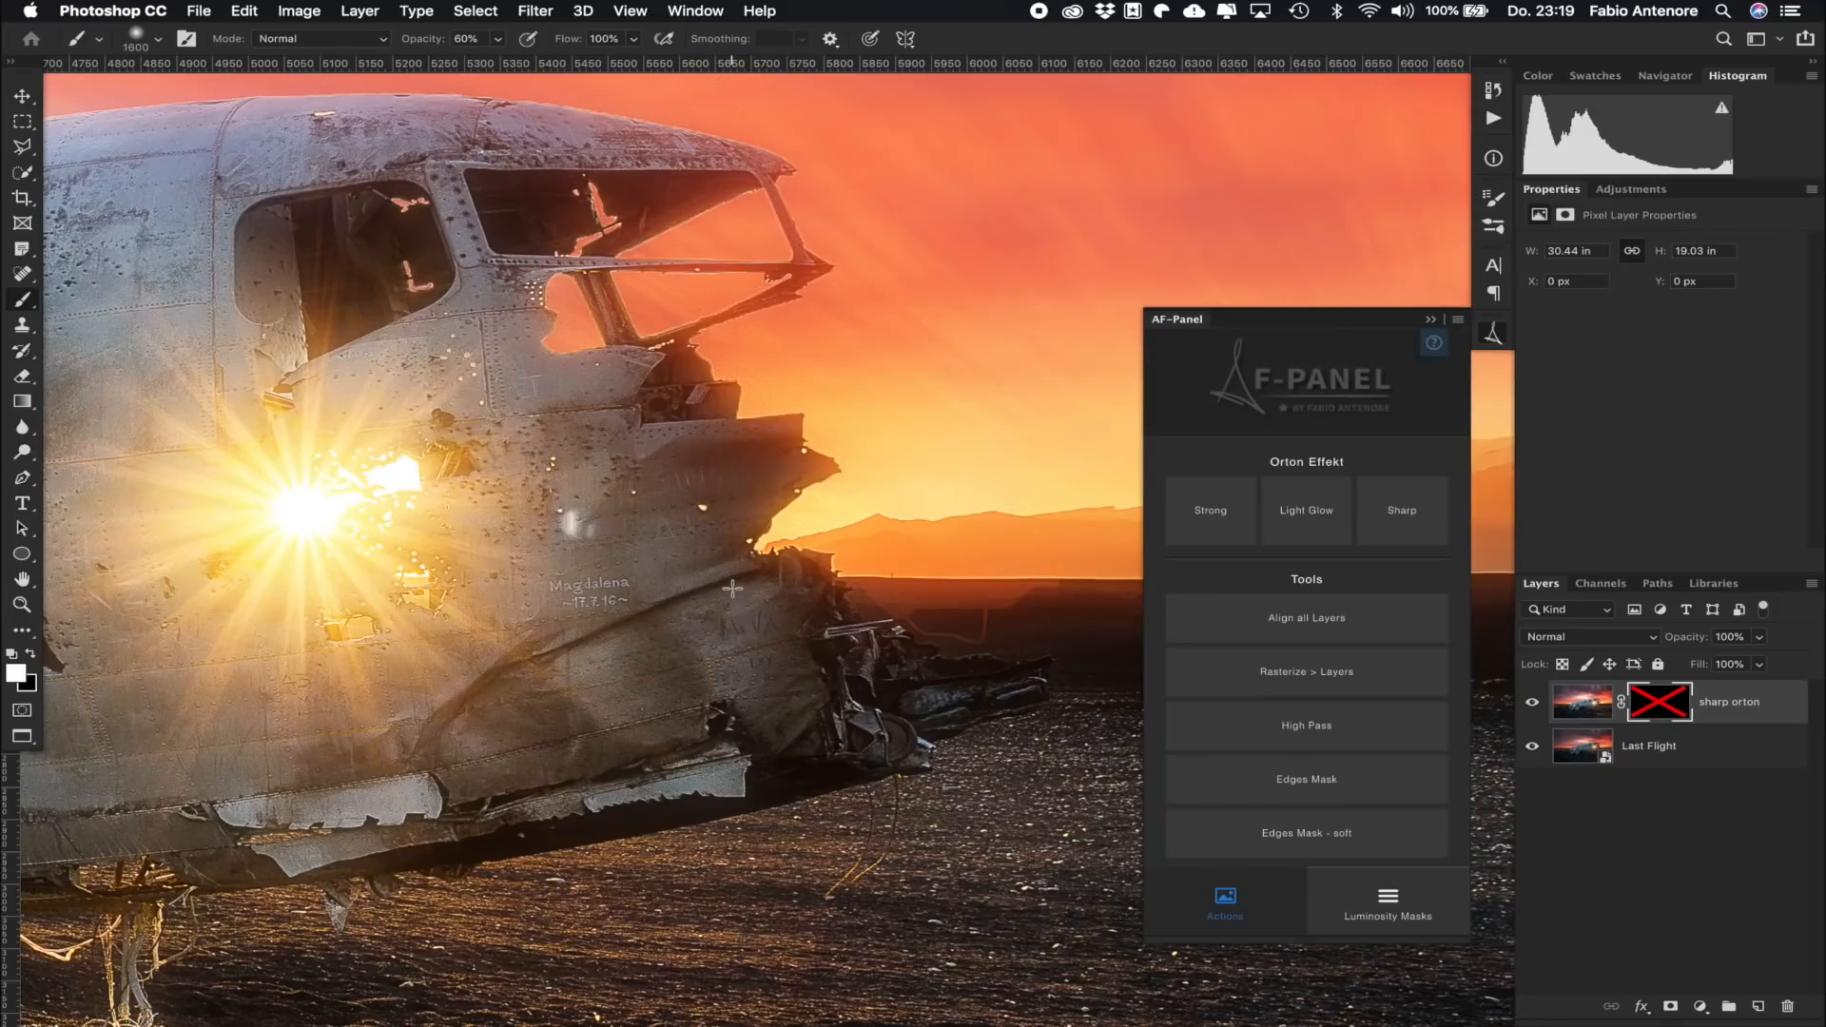
click(1532, 704)
click(1533, 705)
click(1533, 705)
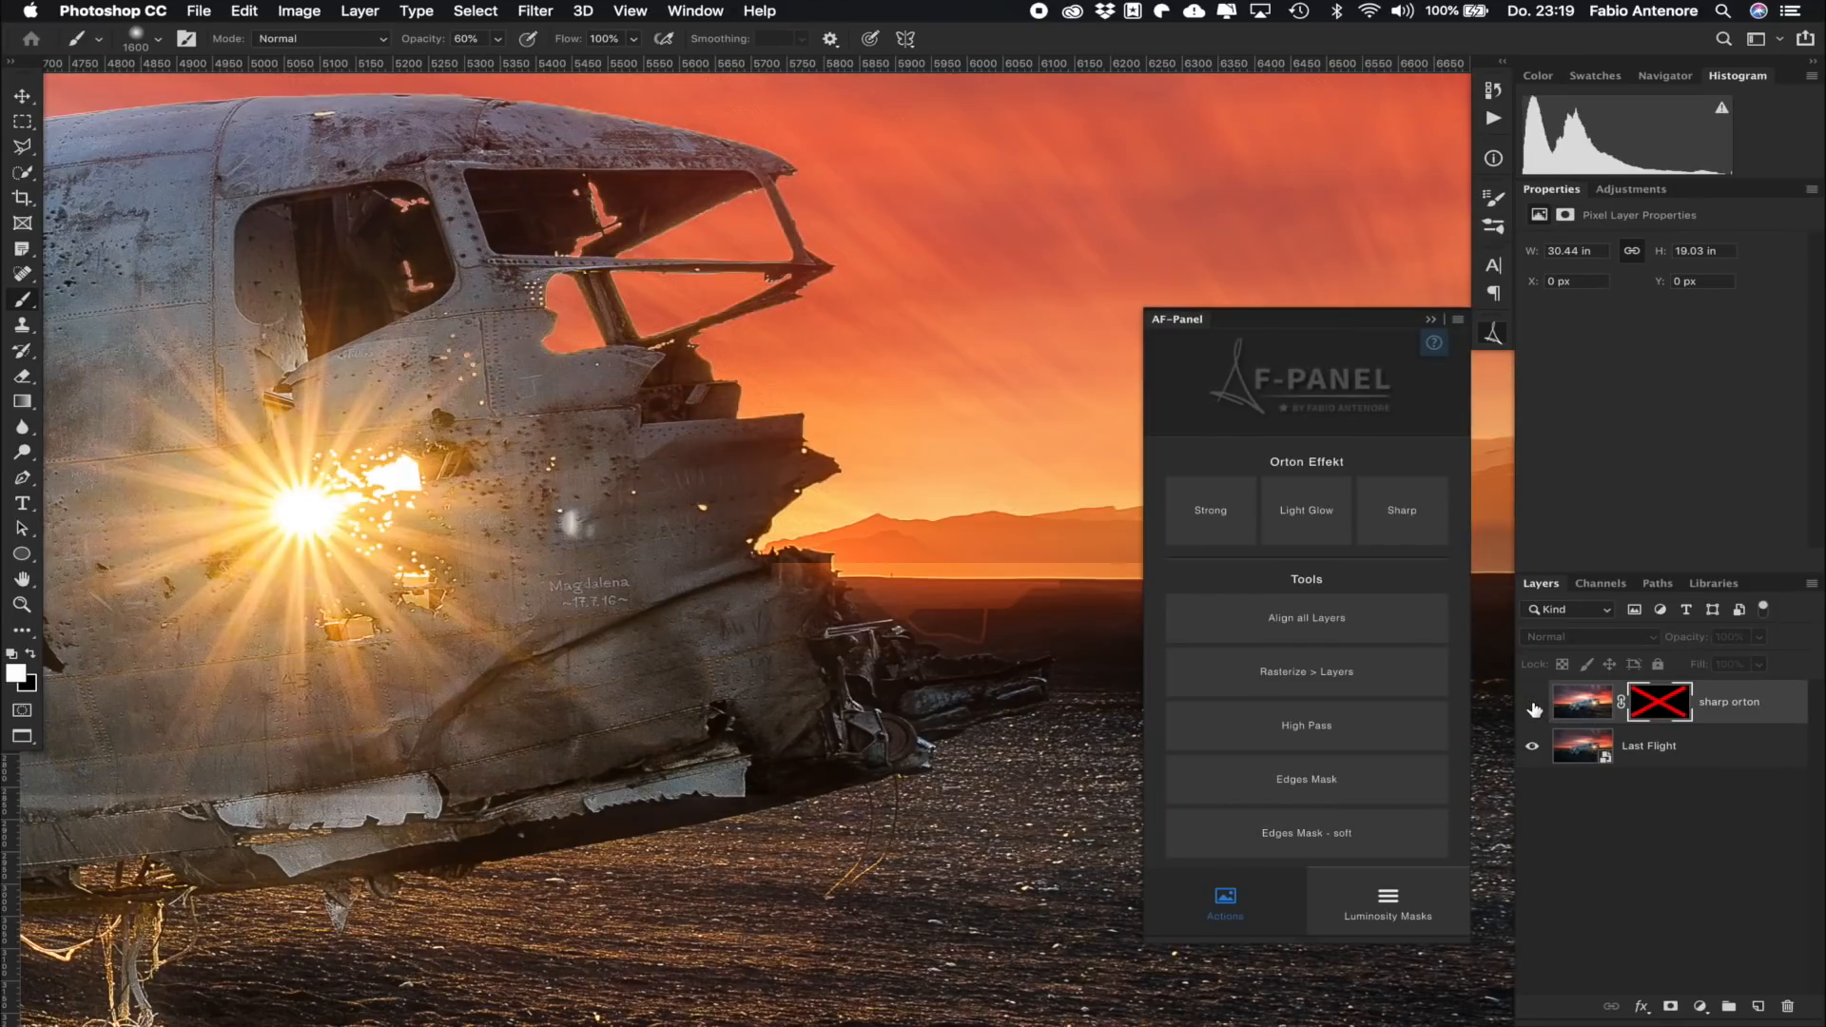
click(1532, 705)
click(1533, 705)
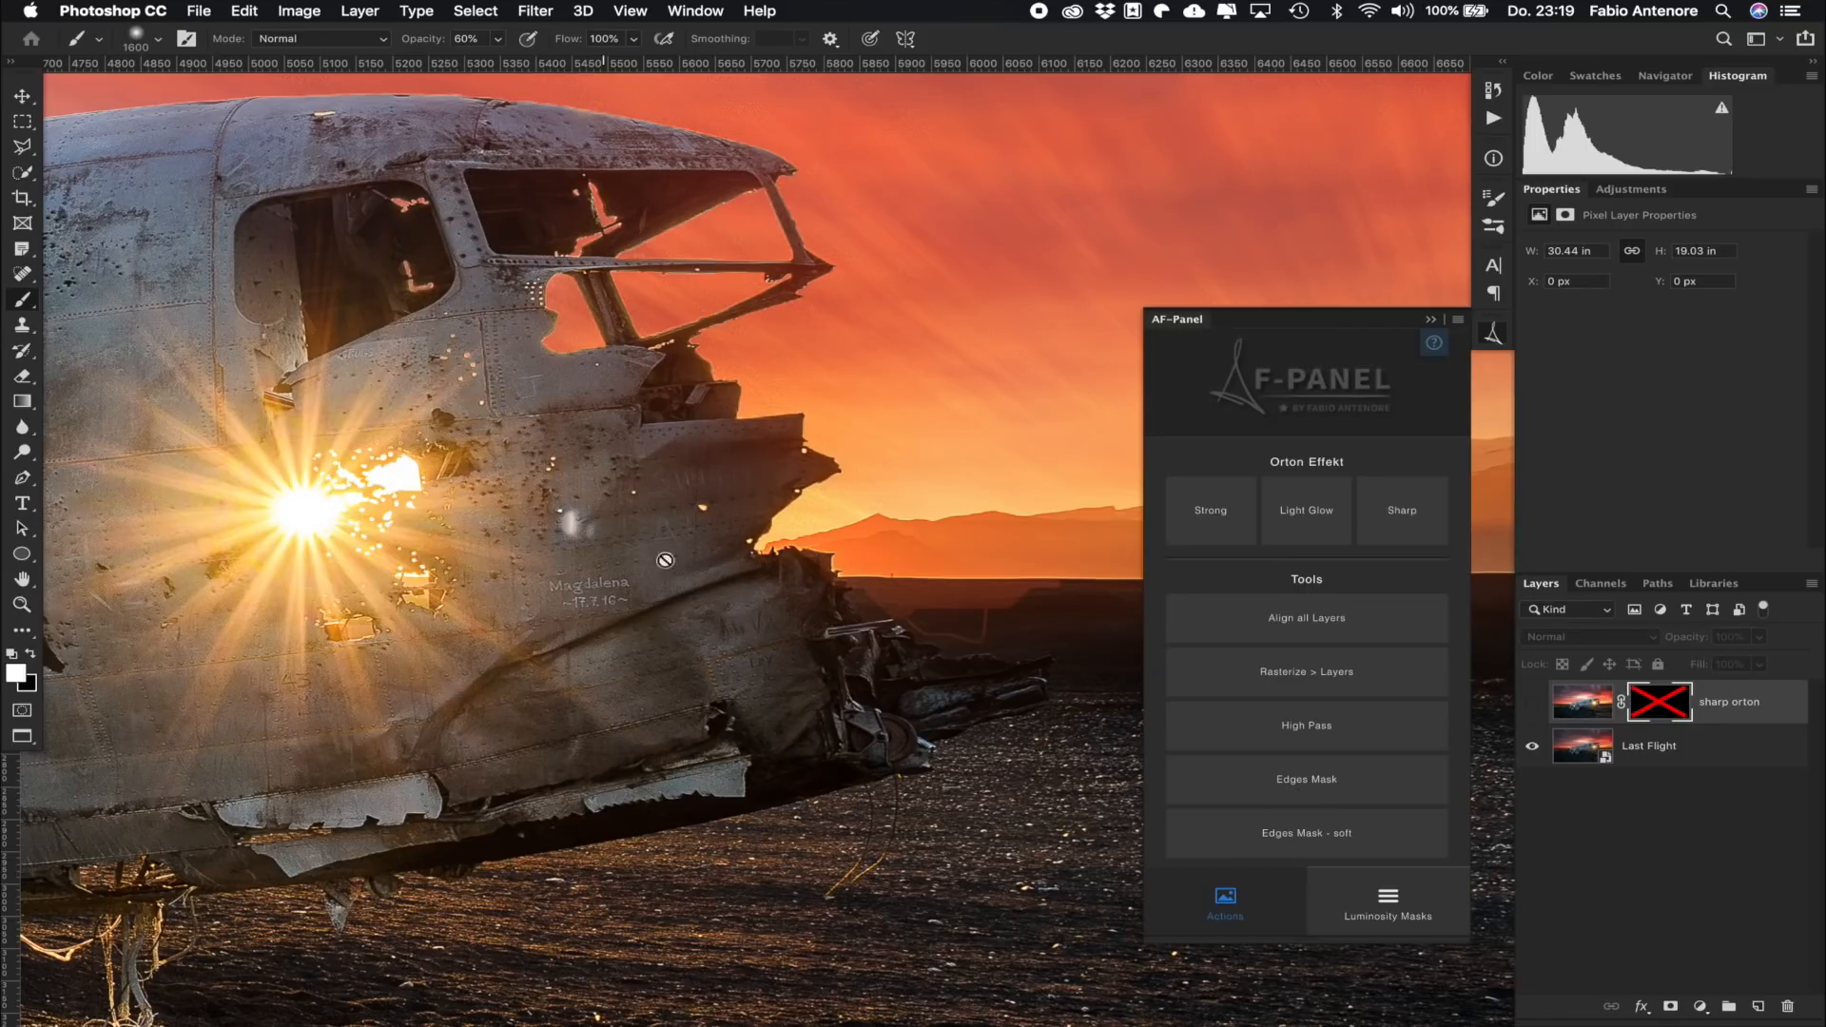
click(1527, 705)
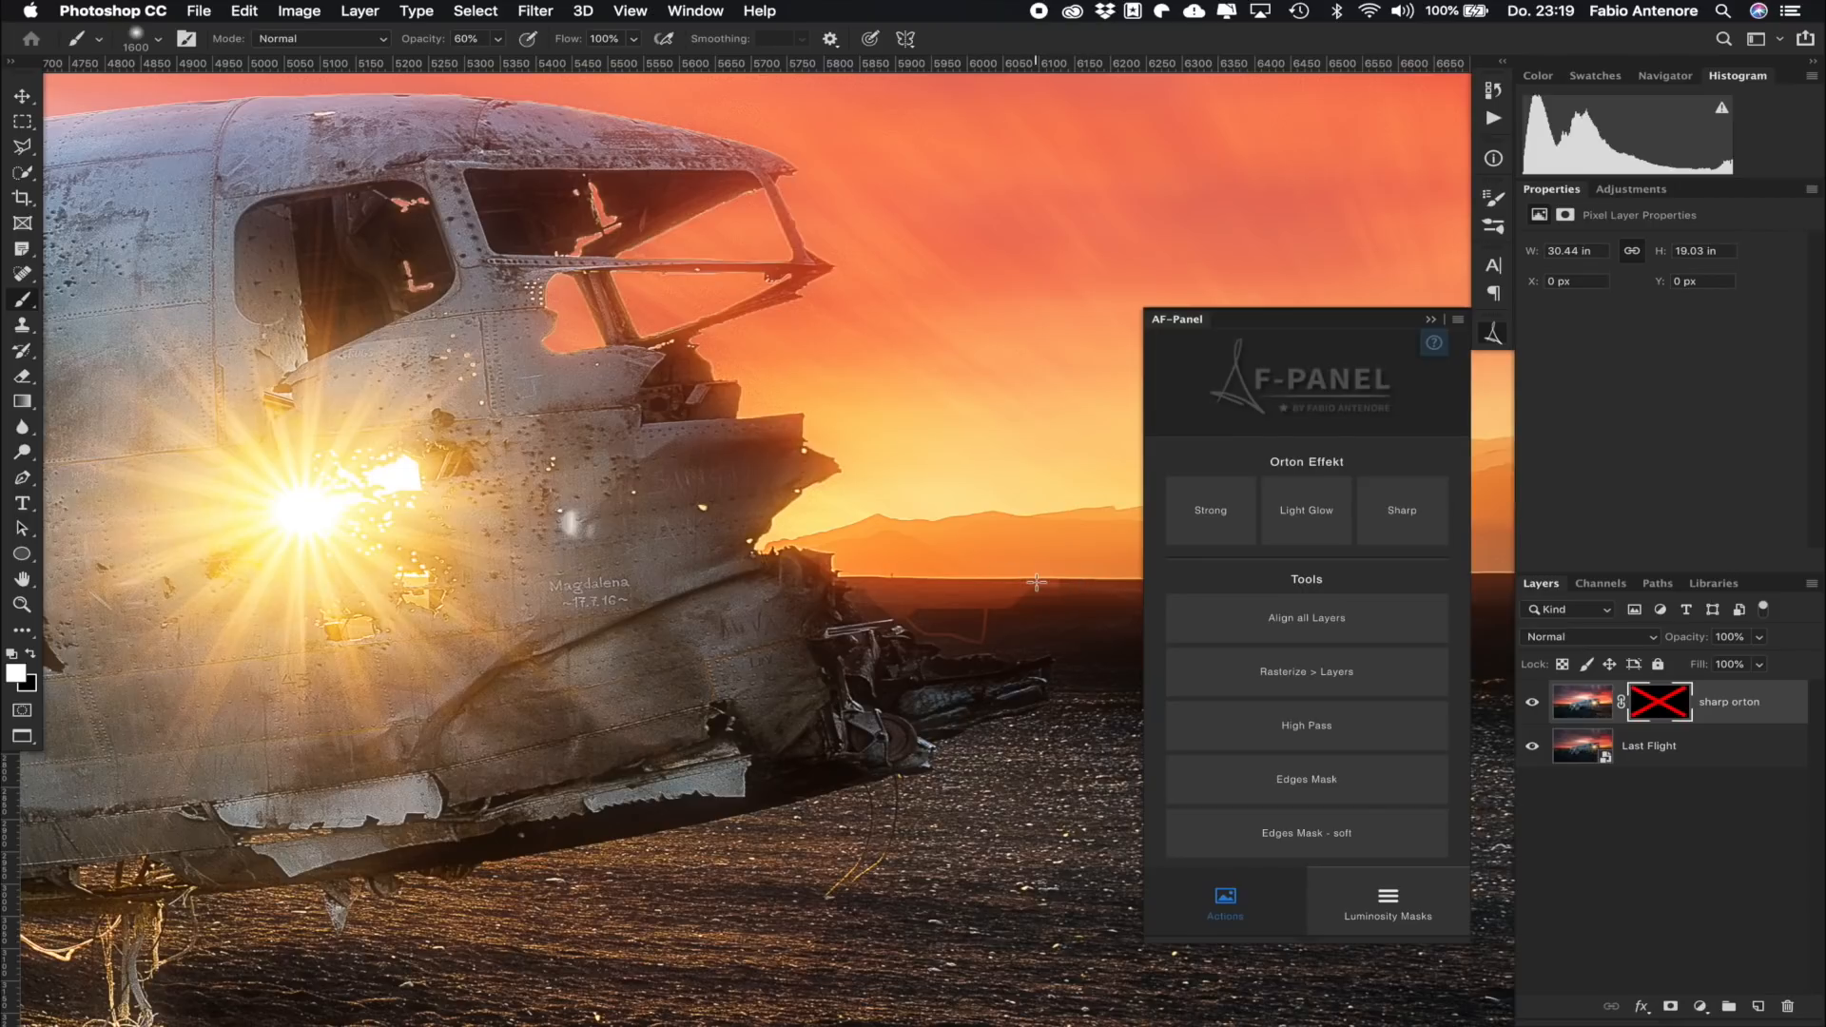
Step: Return to the standard screen mode and switch to the stokksnes 19-7835.tif mountain photo
key(f)
key(f)
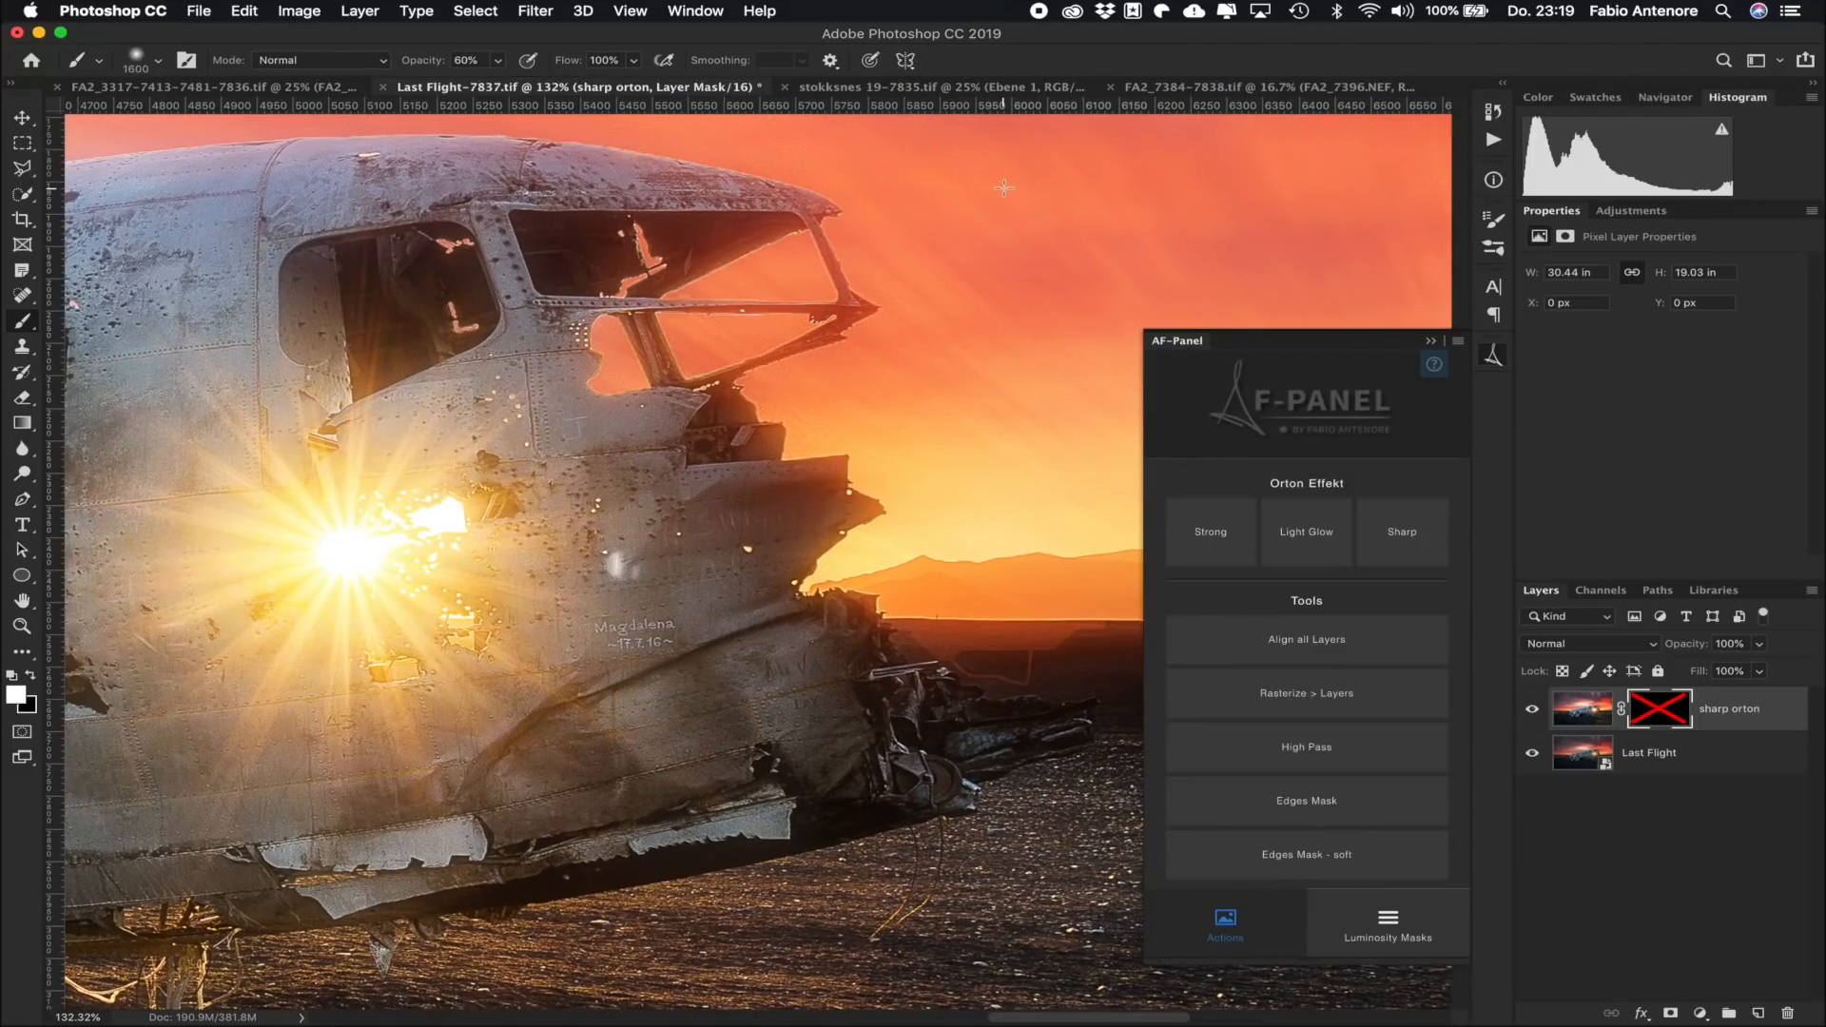
click(977, 91)
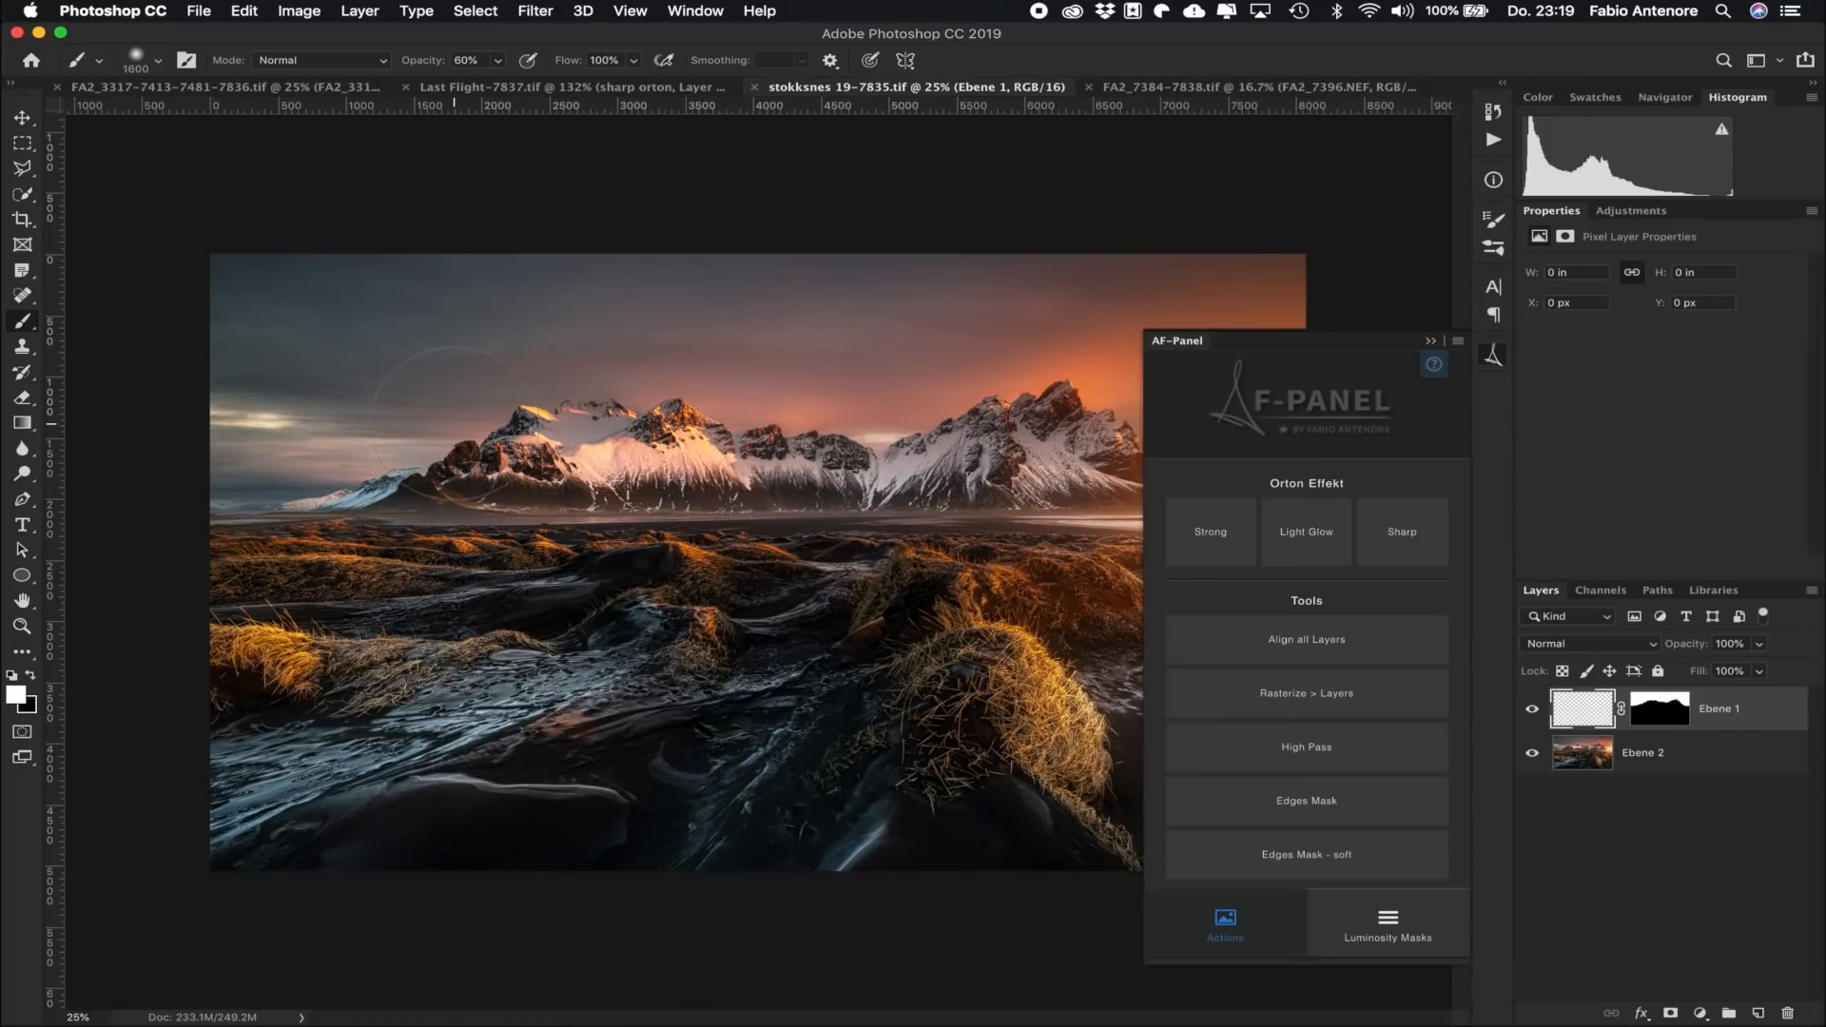
scroll(463, 416, up, 1)
scroll(463, 415, down, 2)
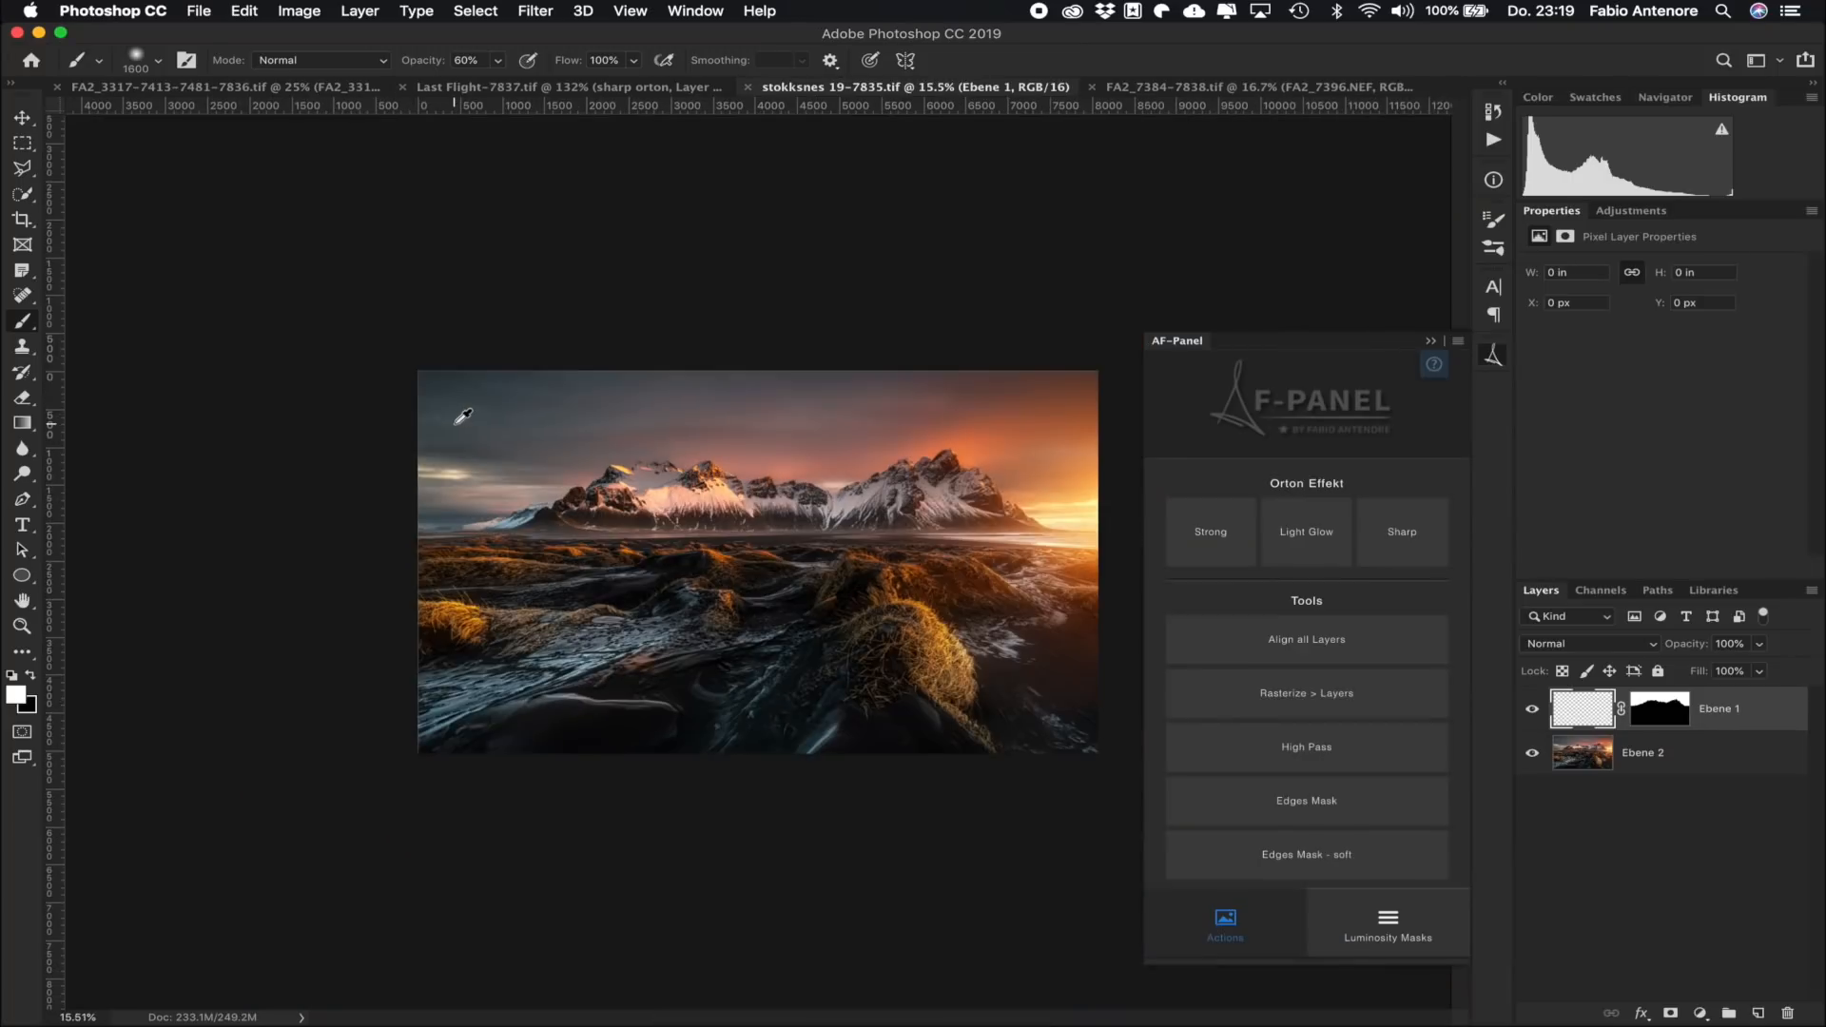
scroll(464, 416, up, 1)
scroll(464, 416, down, 2)
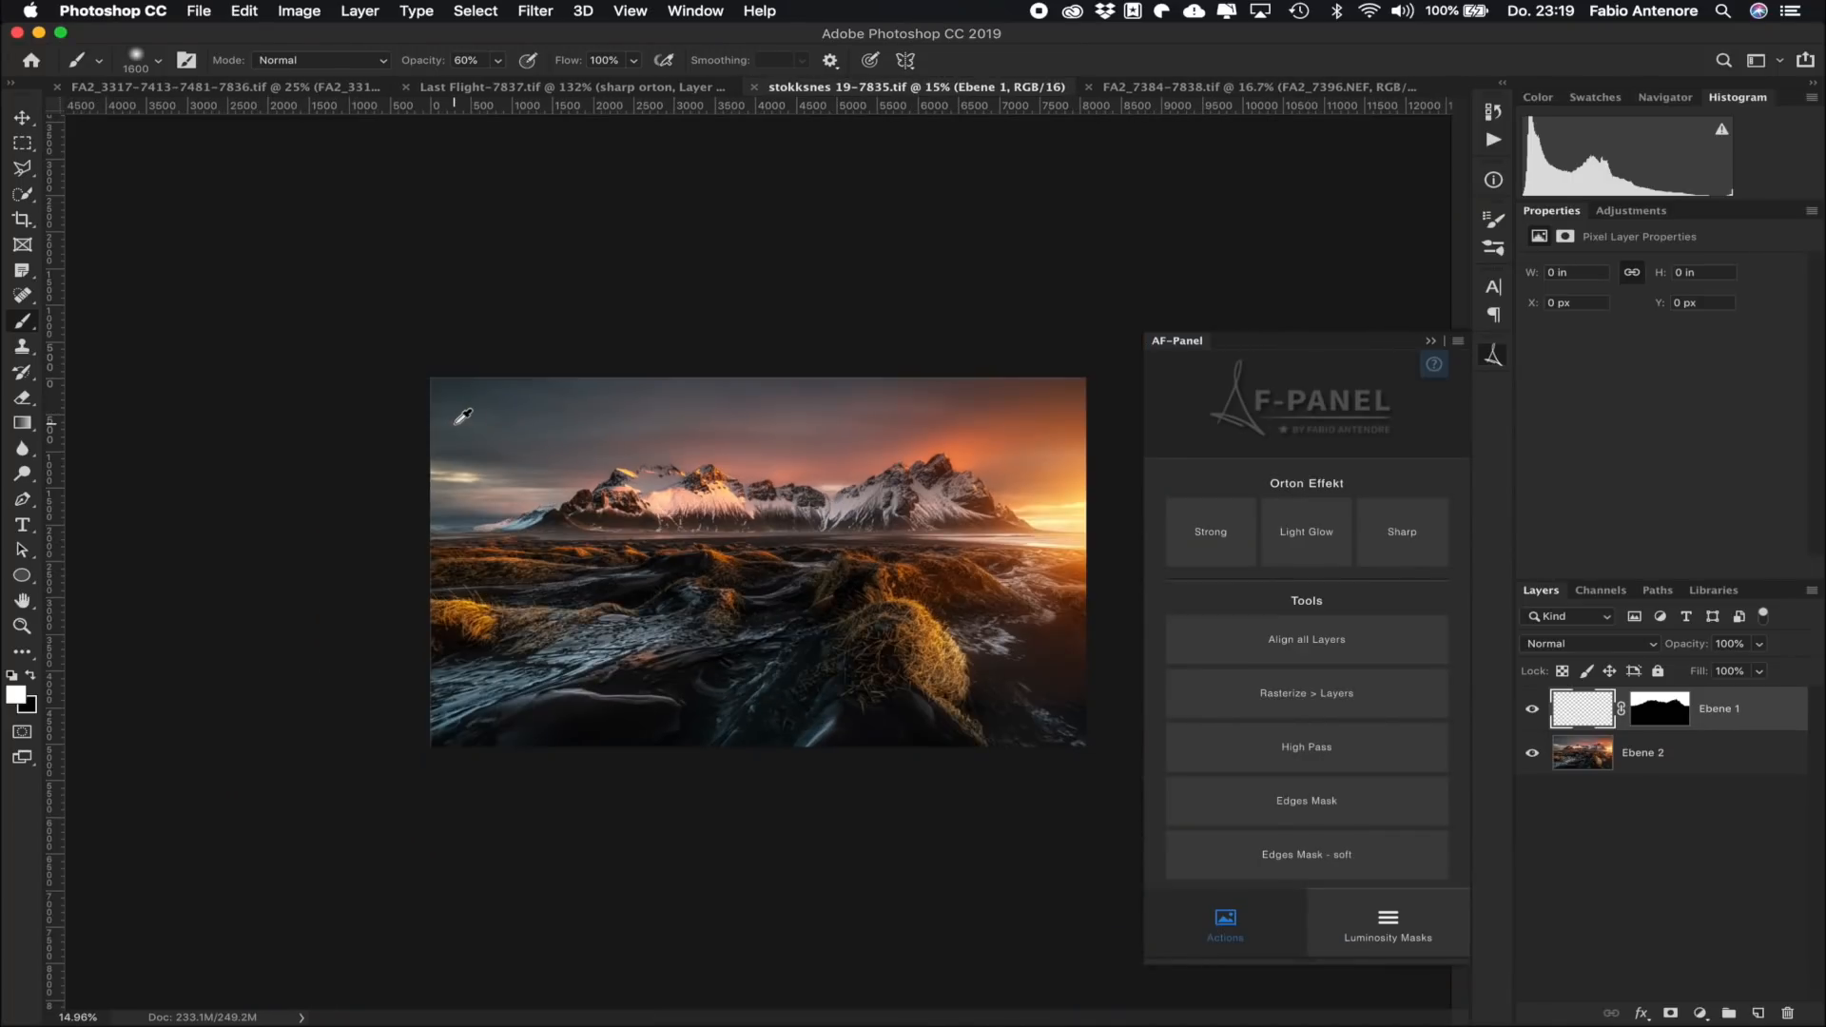
scroll(463, 416, up, 3)
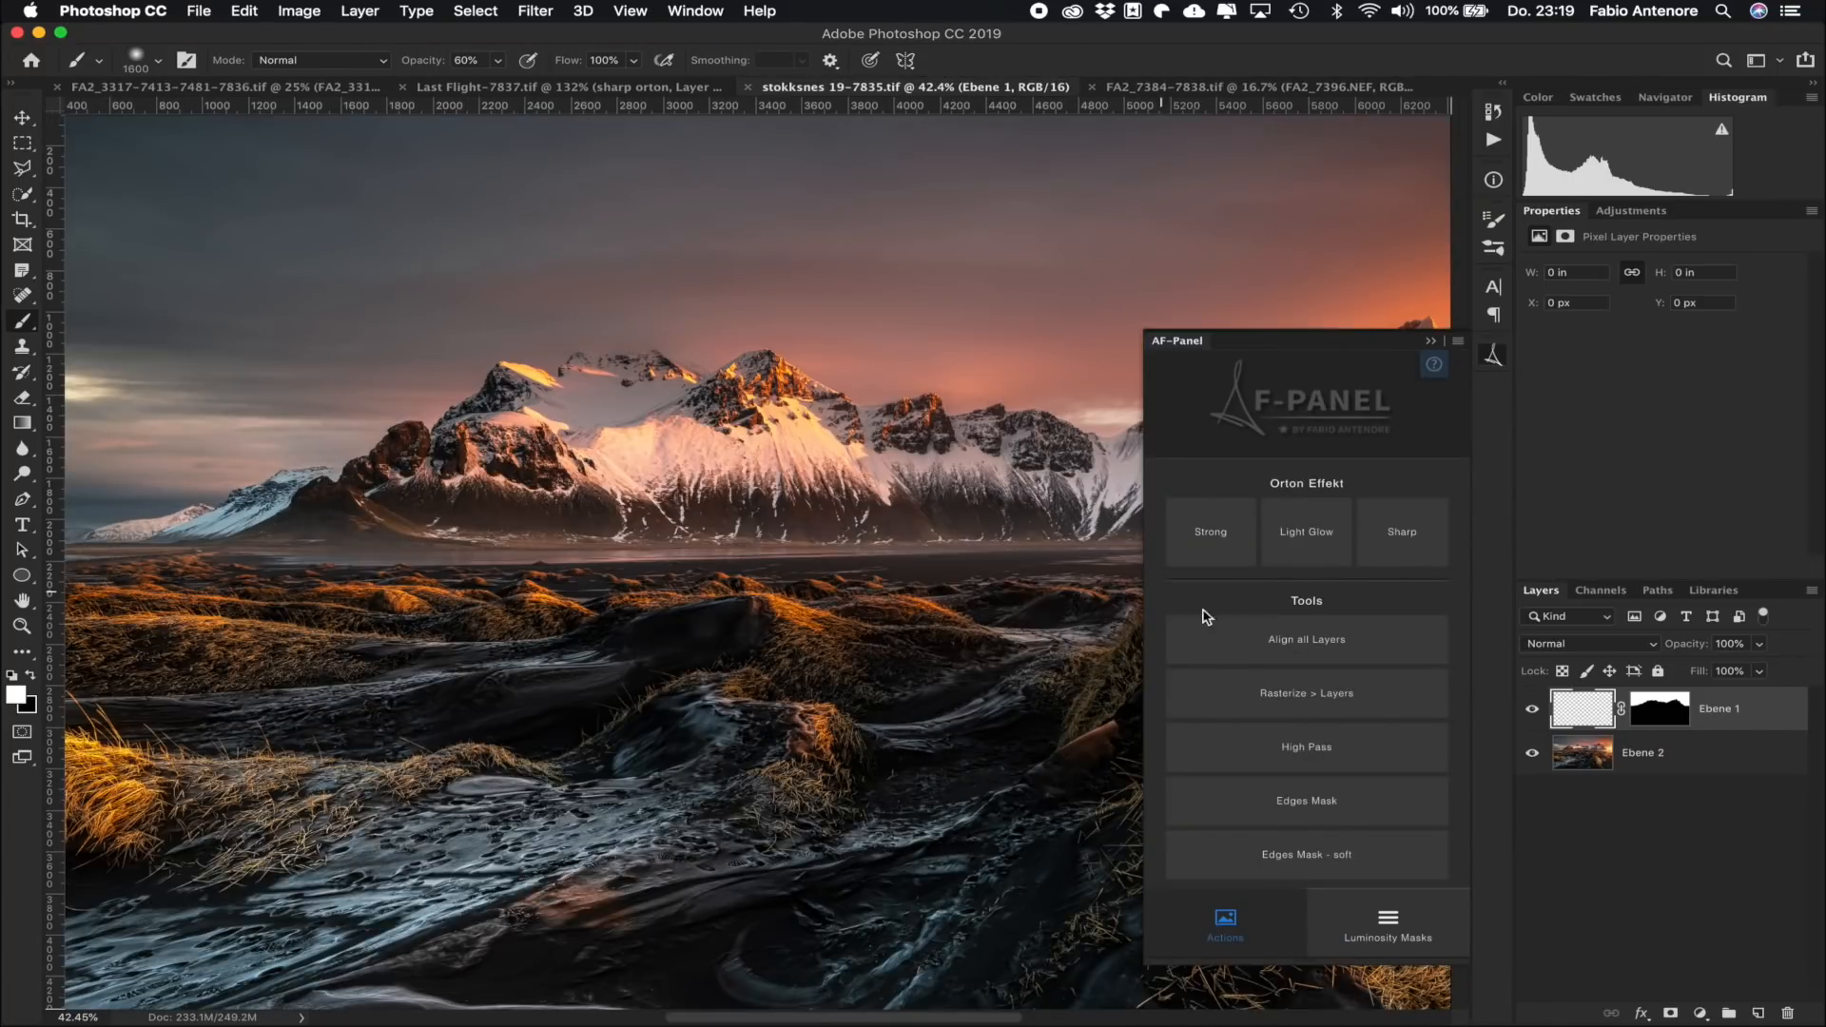
Step: Run the High Pass tool with a 3.6-pixel radius, and toggle the new Soft Light layer to compare the mountain's sharpness
click(1322, 756)
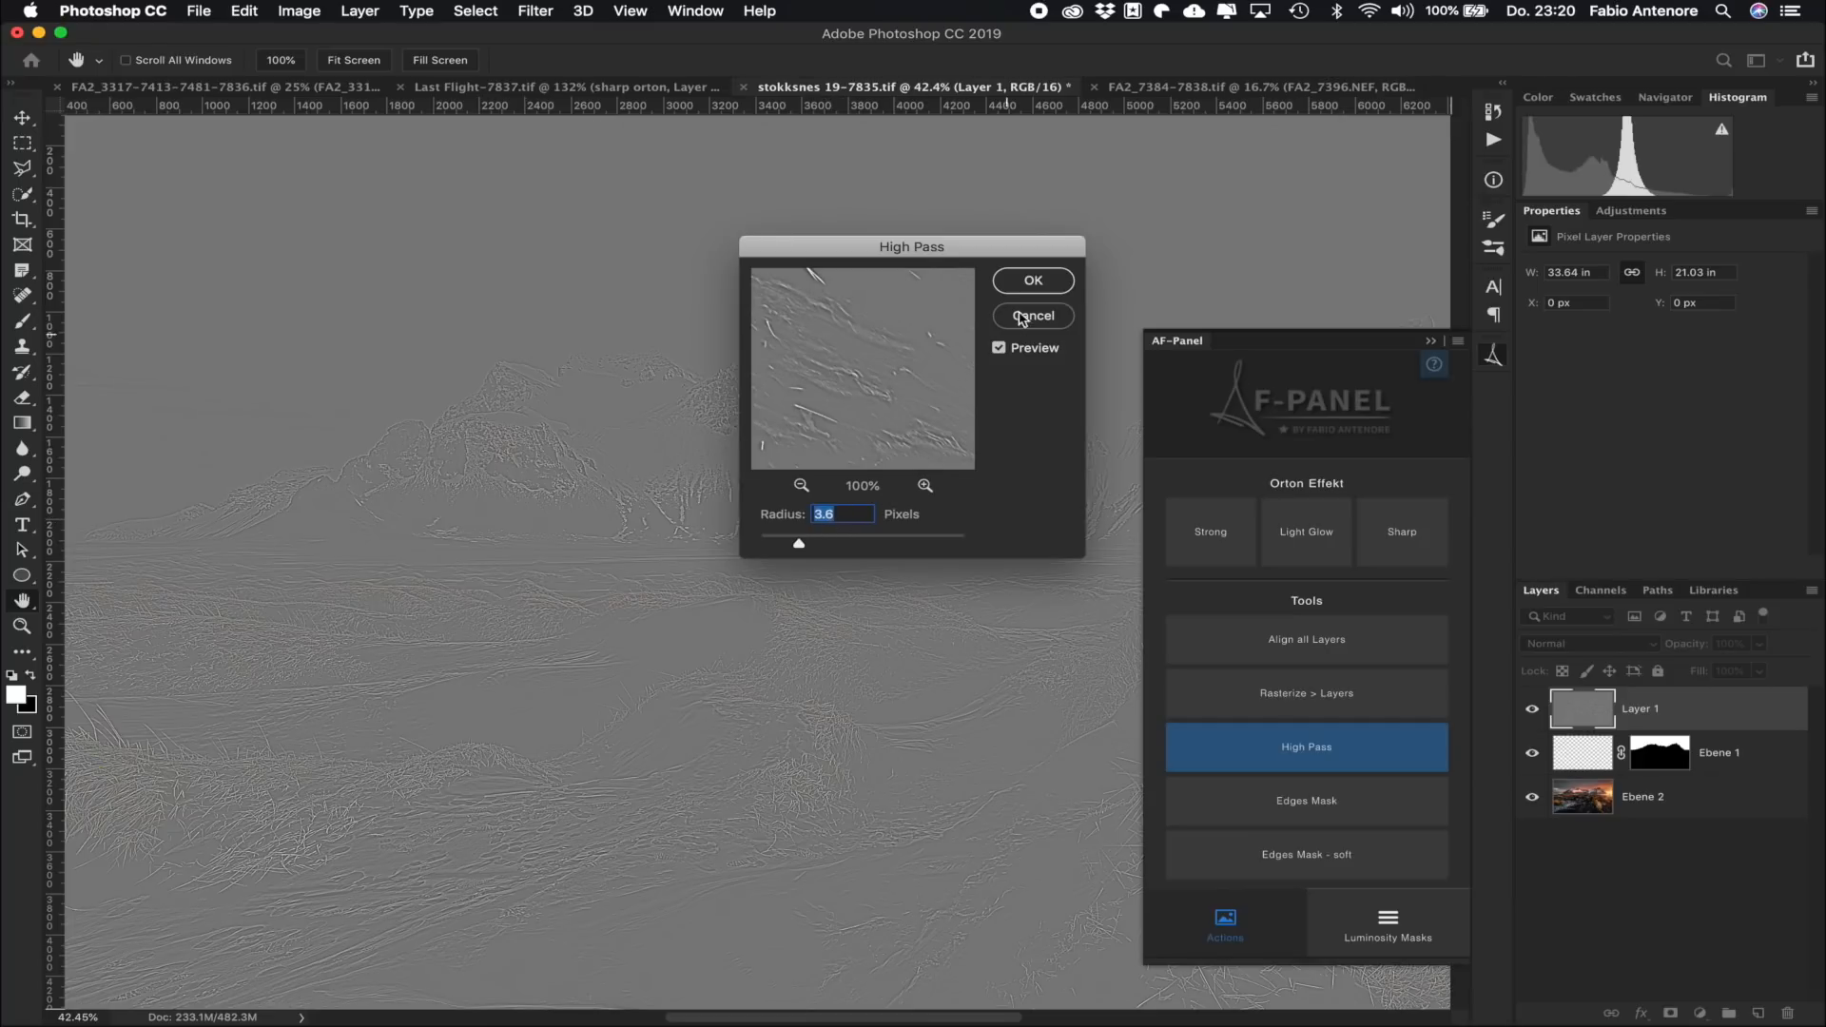
click(1034, 280)
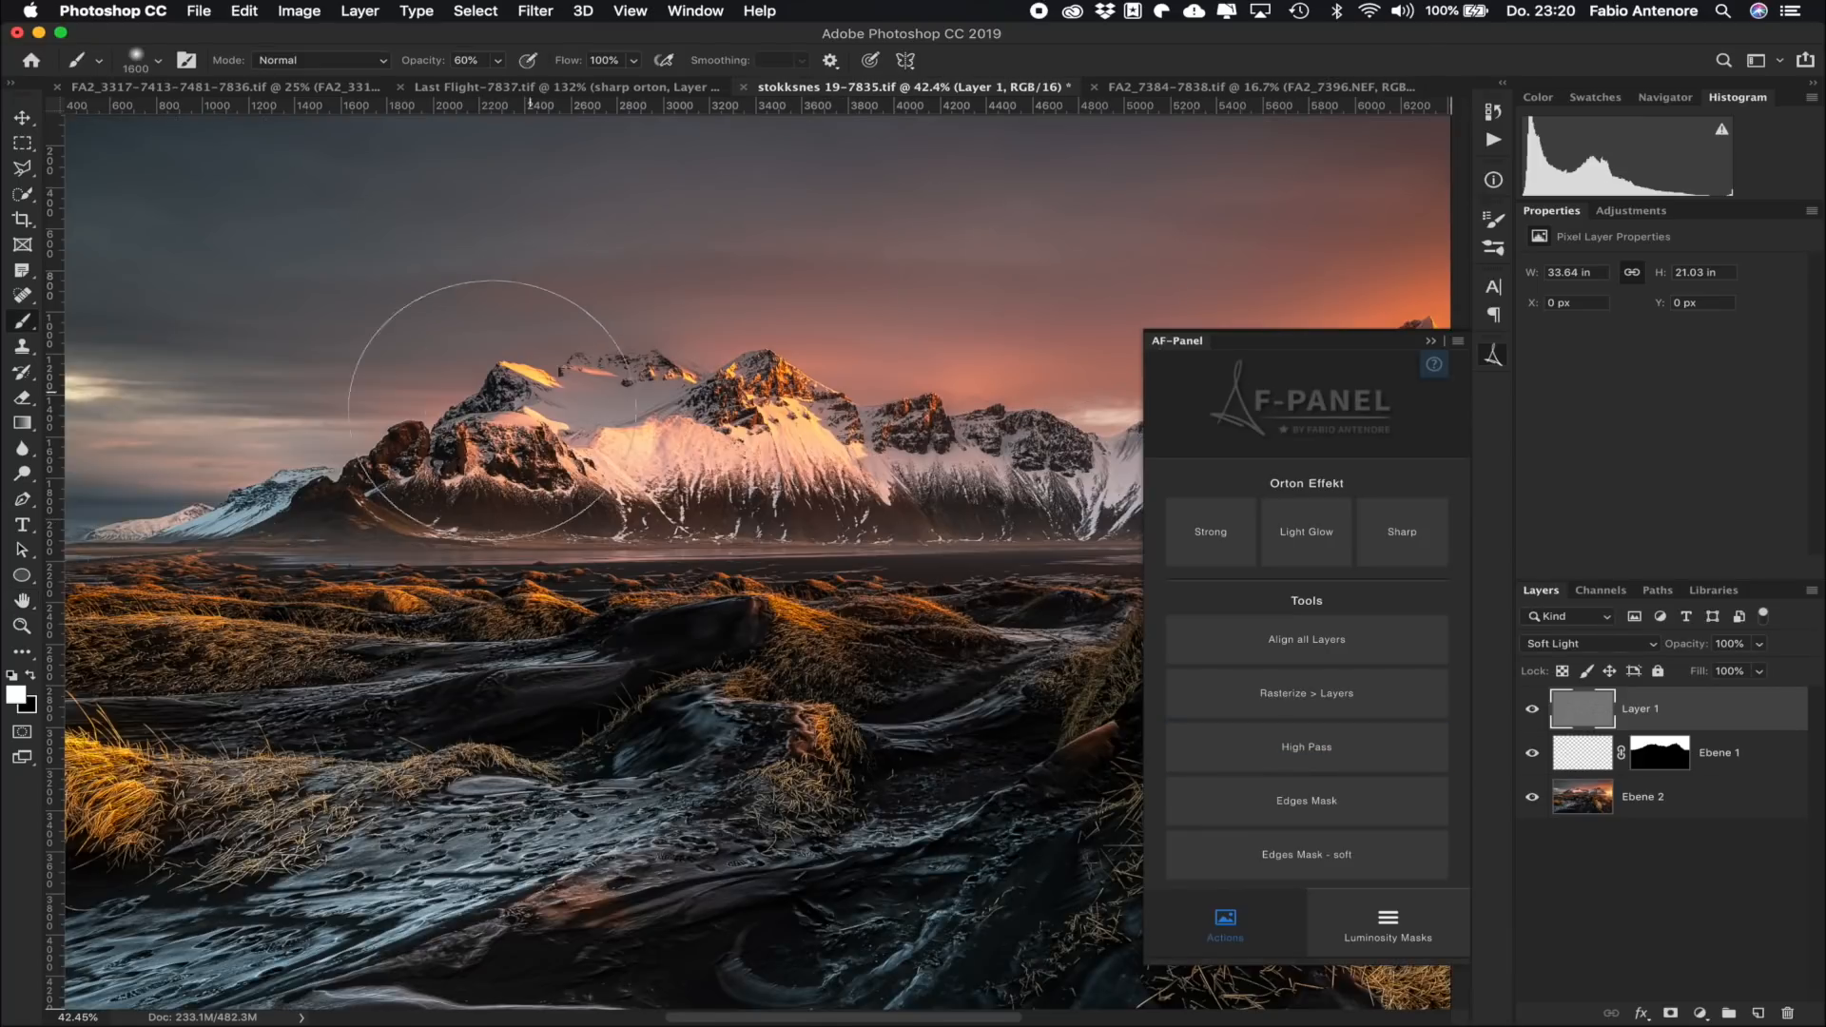
scroll(453, 411, up, 5)
scroll(453, 411, down, 2)
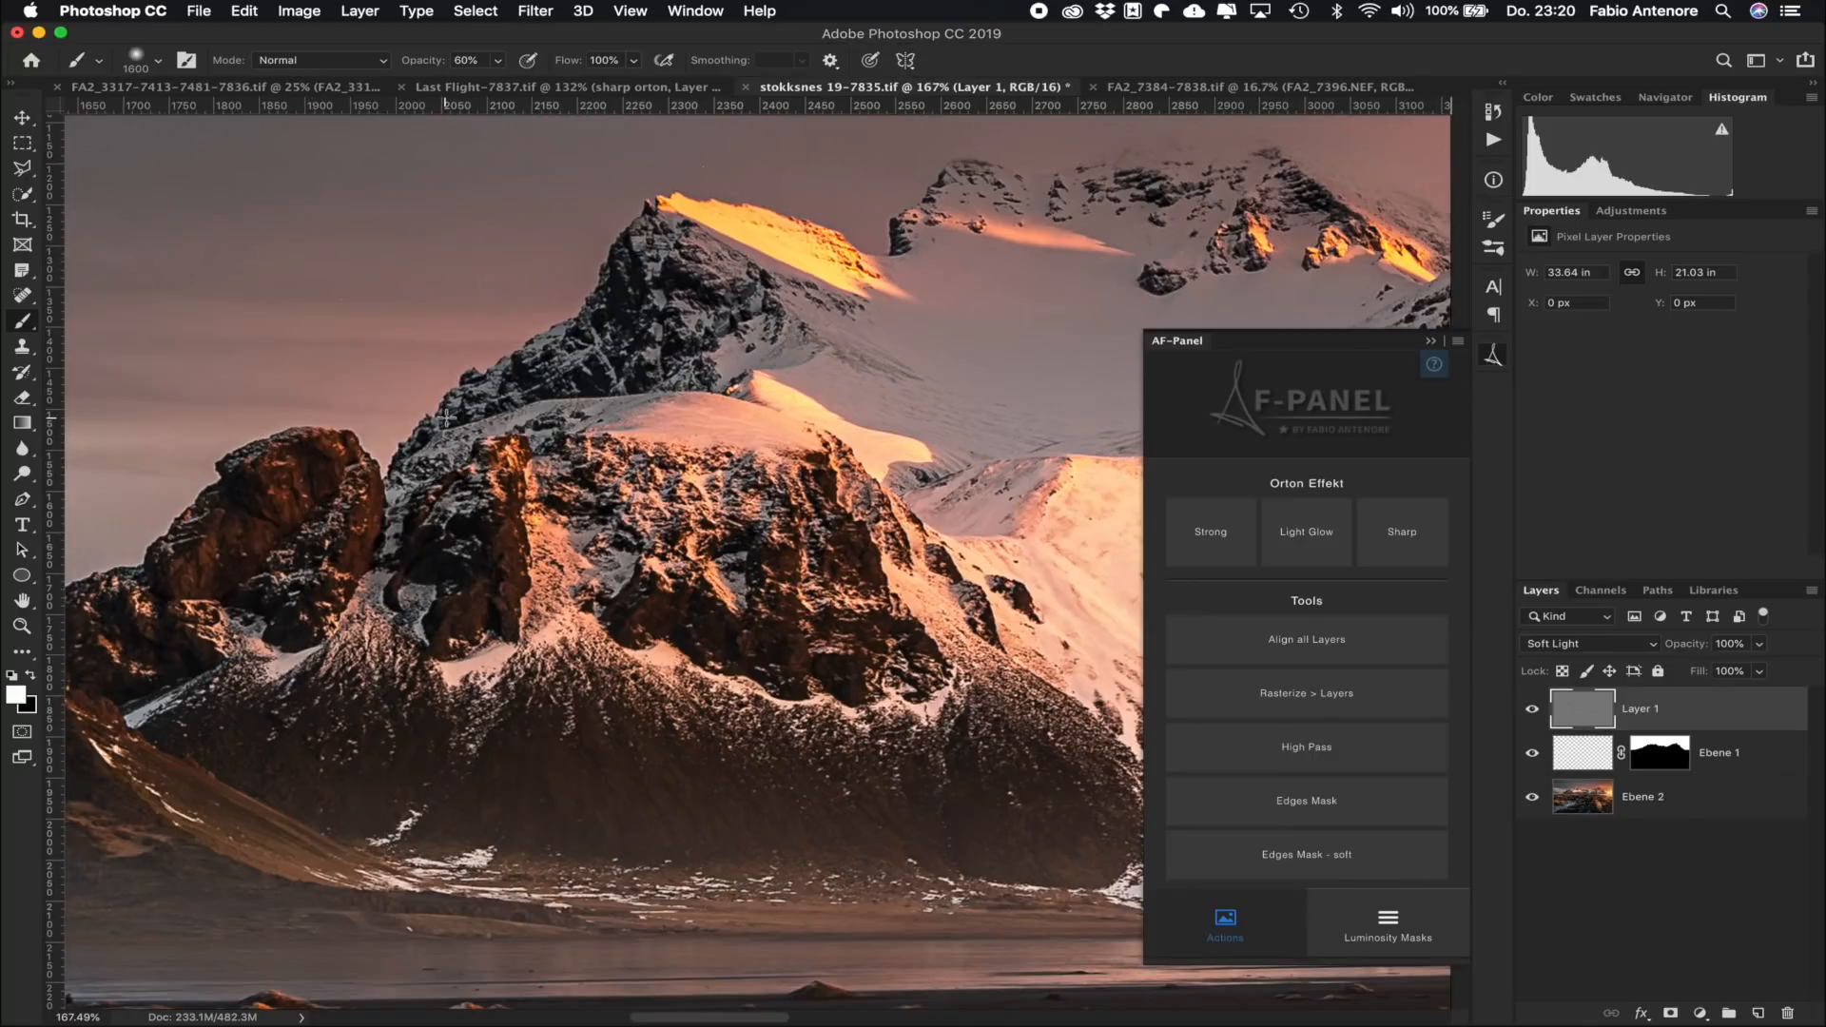
click(1533, 708)
click(1532, 709)
click(1532, 709)
click(1532, 709)
scroll(580, 314, up, 5)
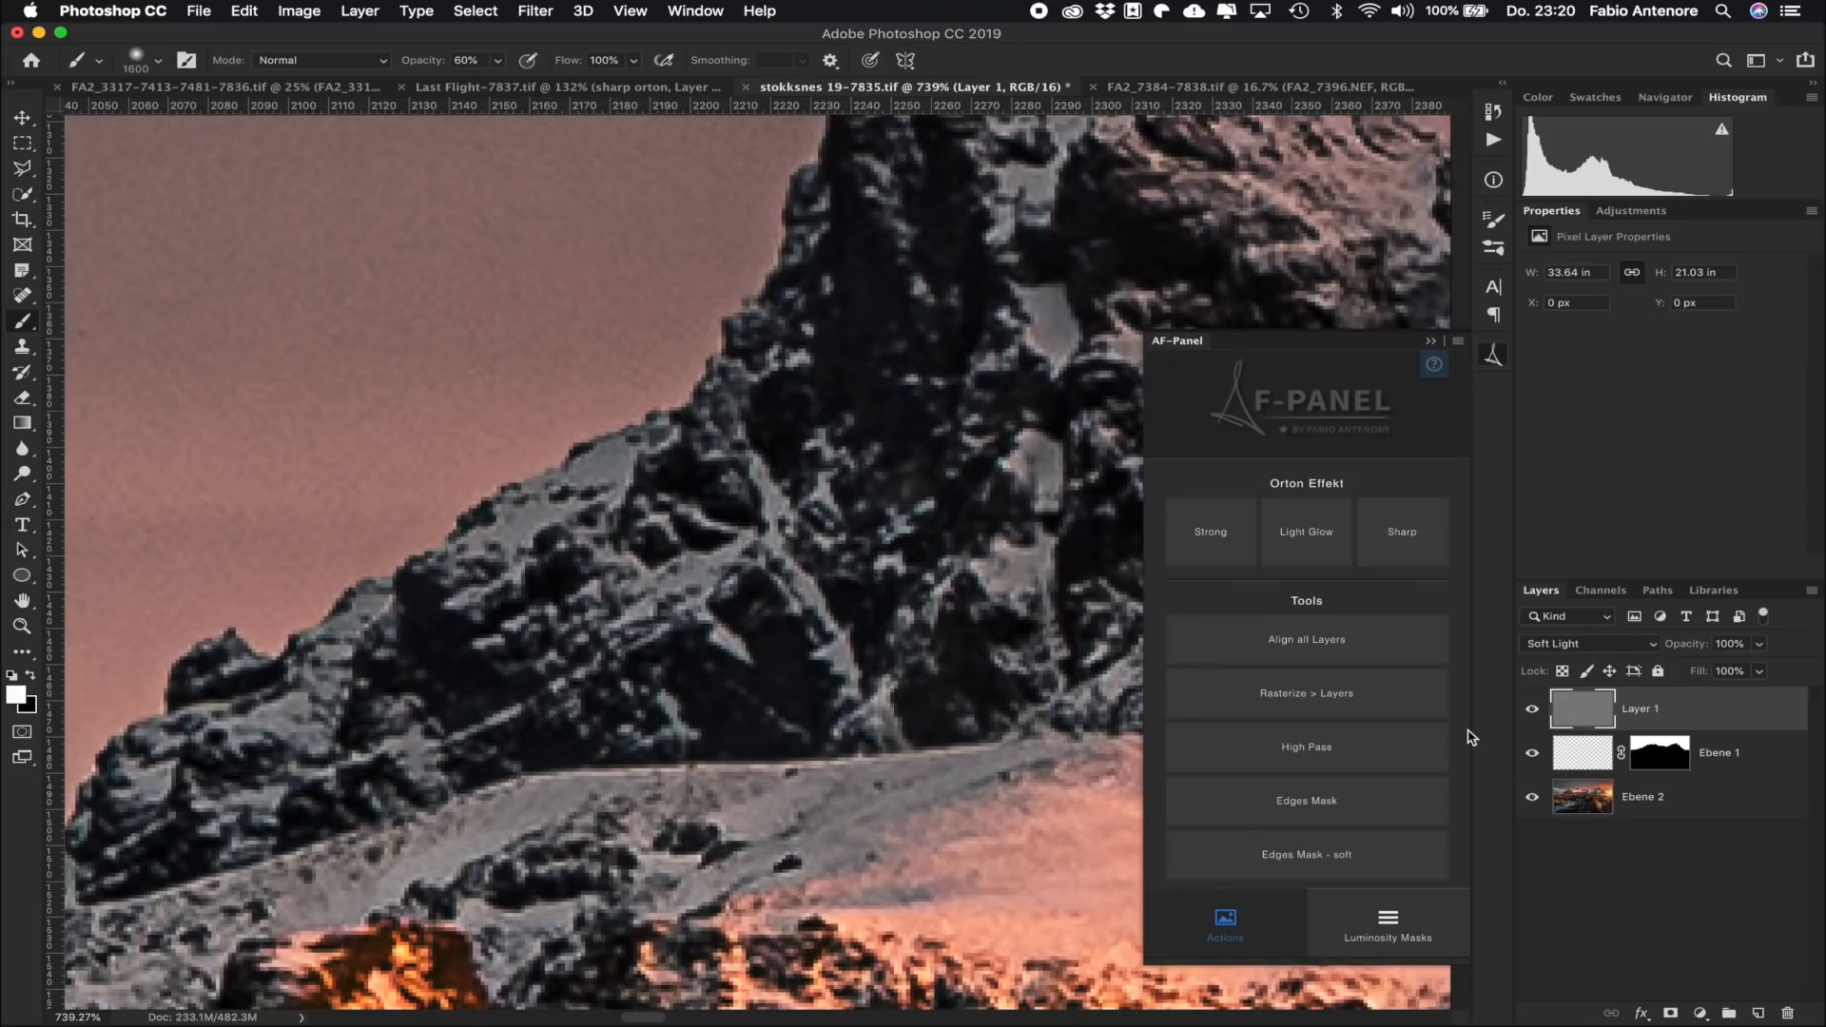
Step: Toggle the Soft Light layer's visibility to compare the mountain's sharpness, and move the Ebene 1 layer above Layer 1
click(1533, 709)
click(1532, 709)
click(1586, 755)
drag(1587, 755, 1589, 705)
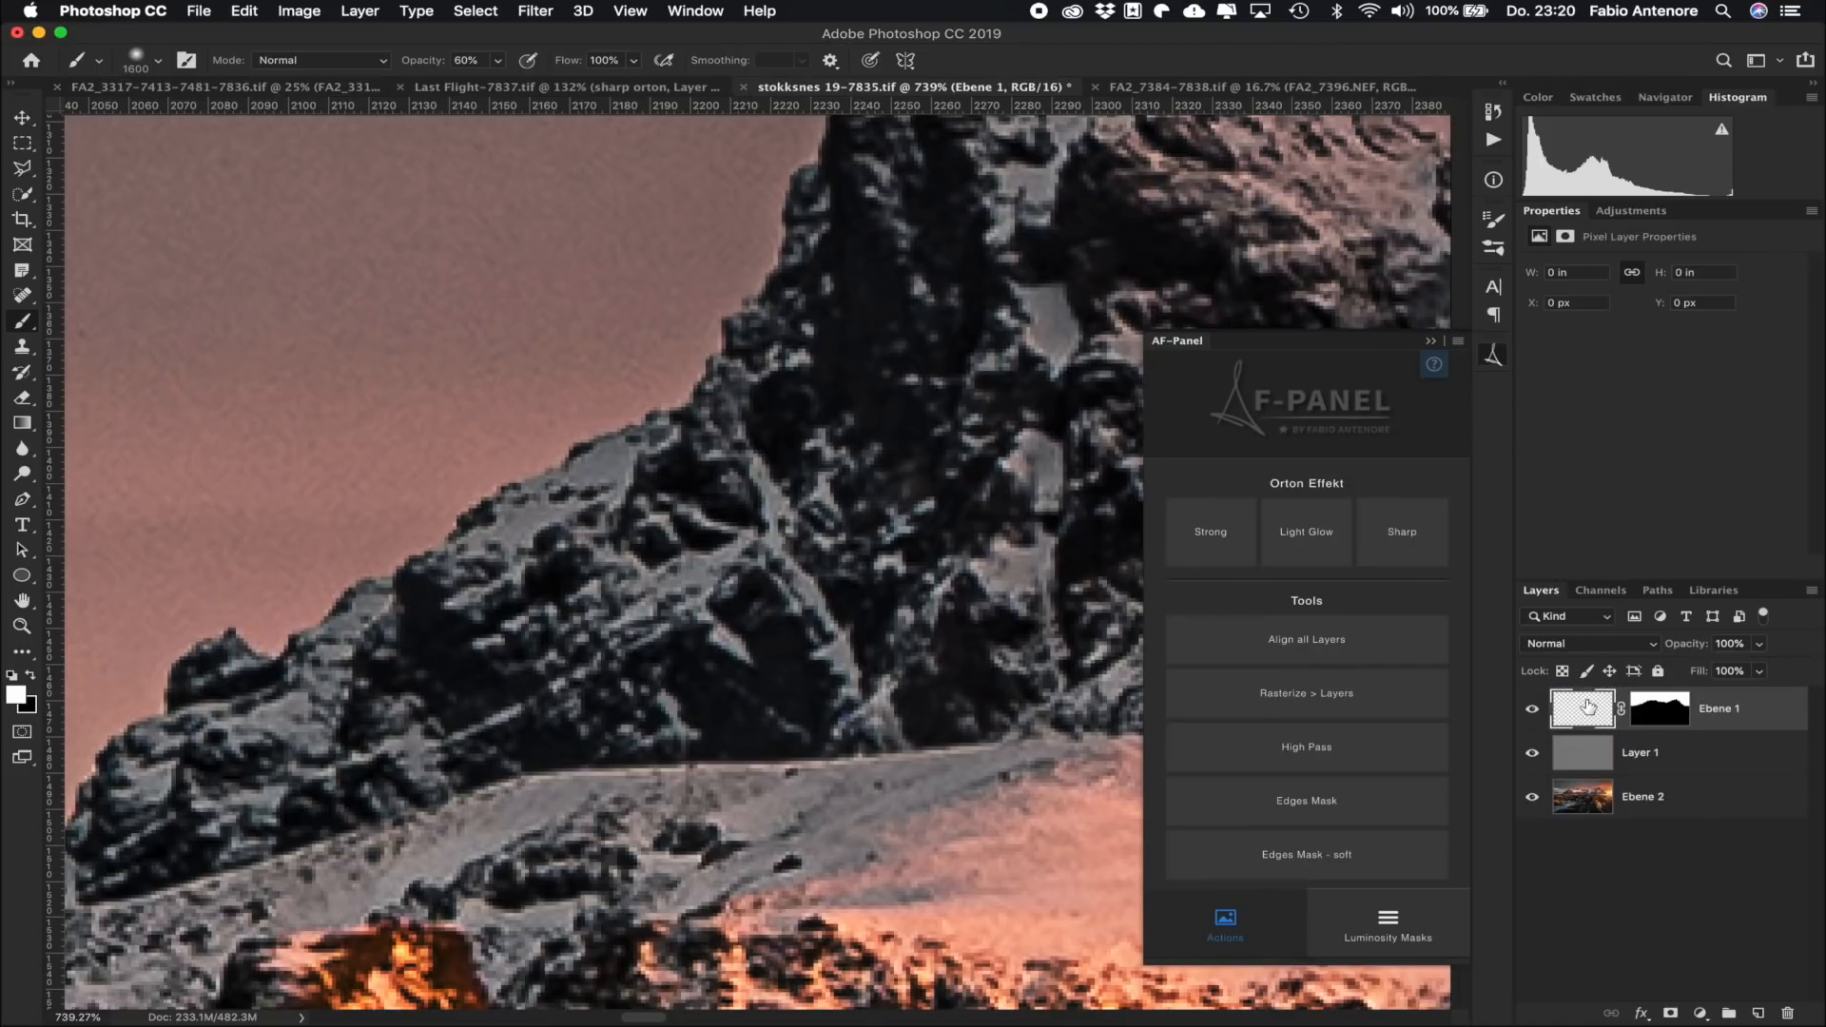
Step: Generate an edges mask from the Ebene 1 layer mask with the Edges Mask tool
key(super+0)
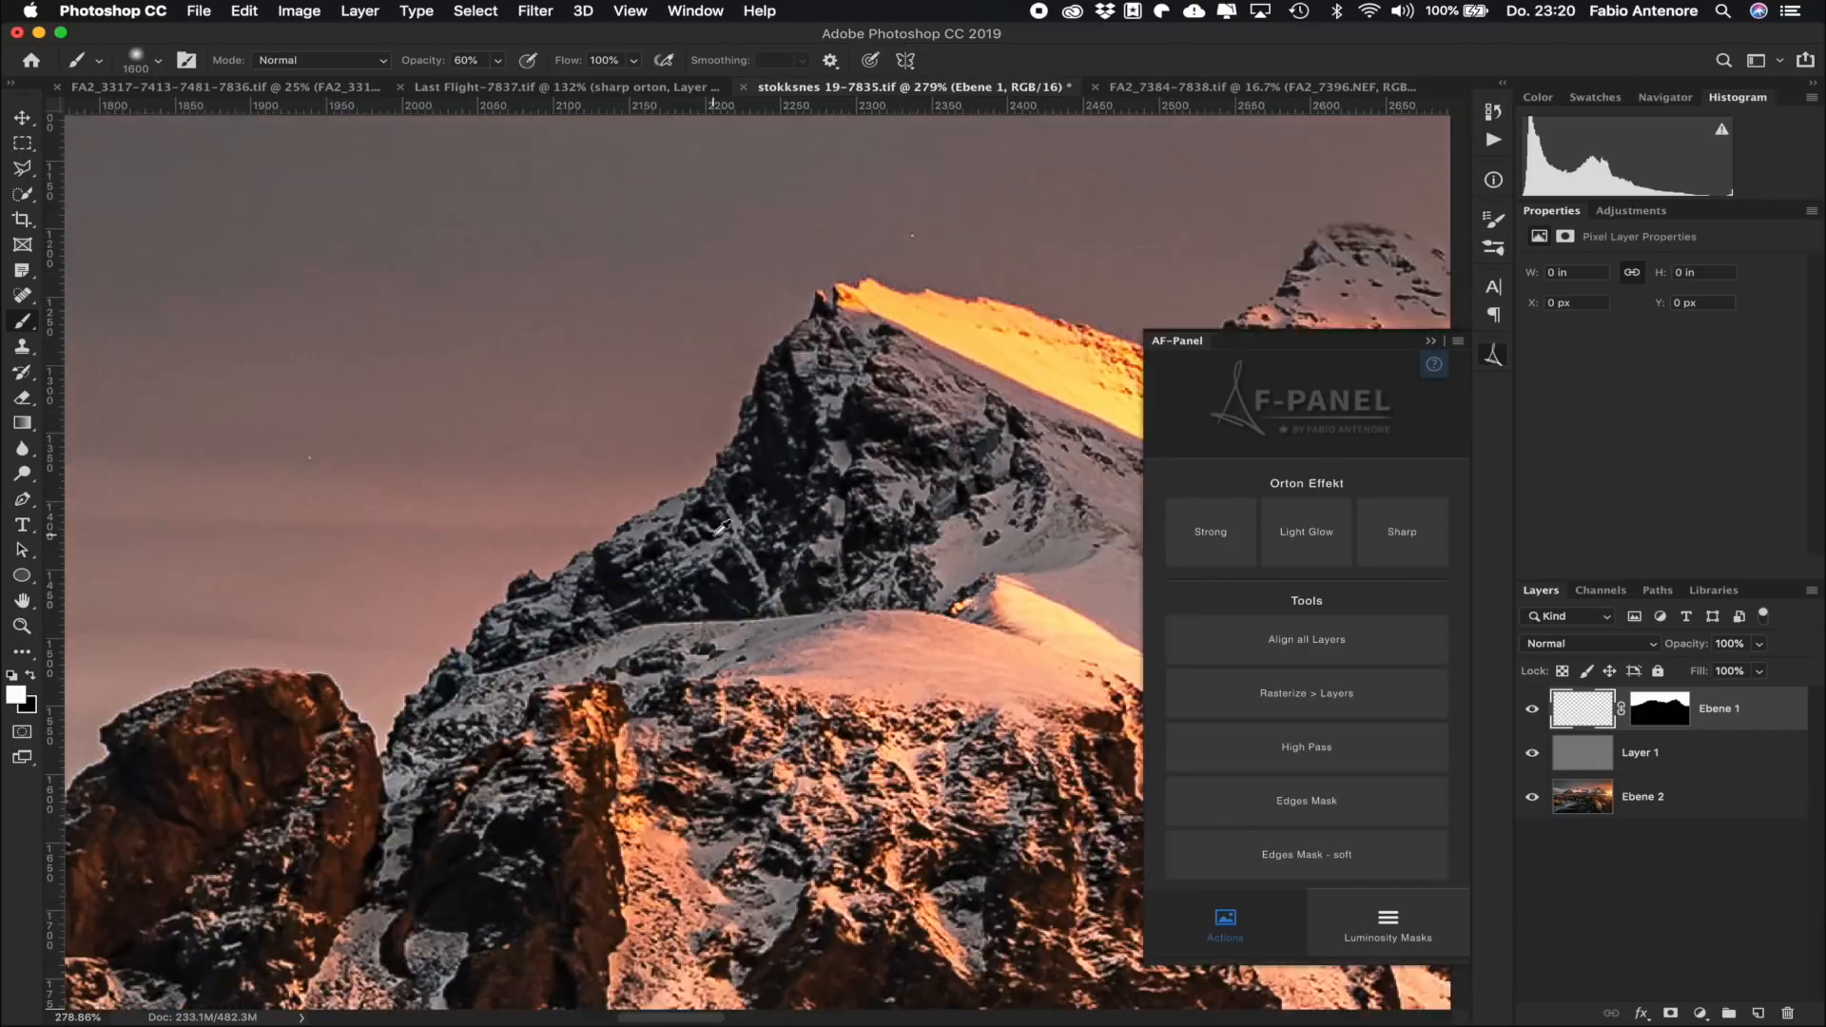
scroll(752, 514, down, 5)
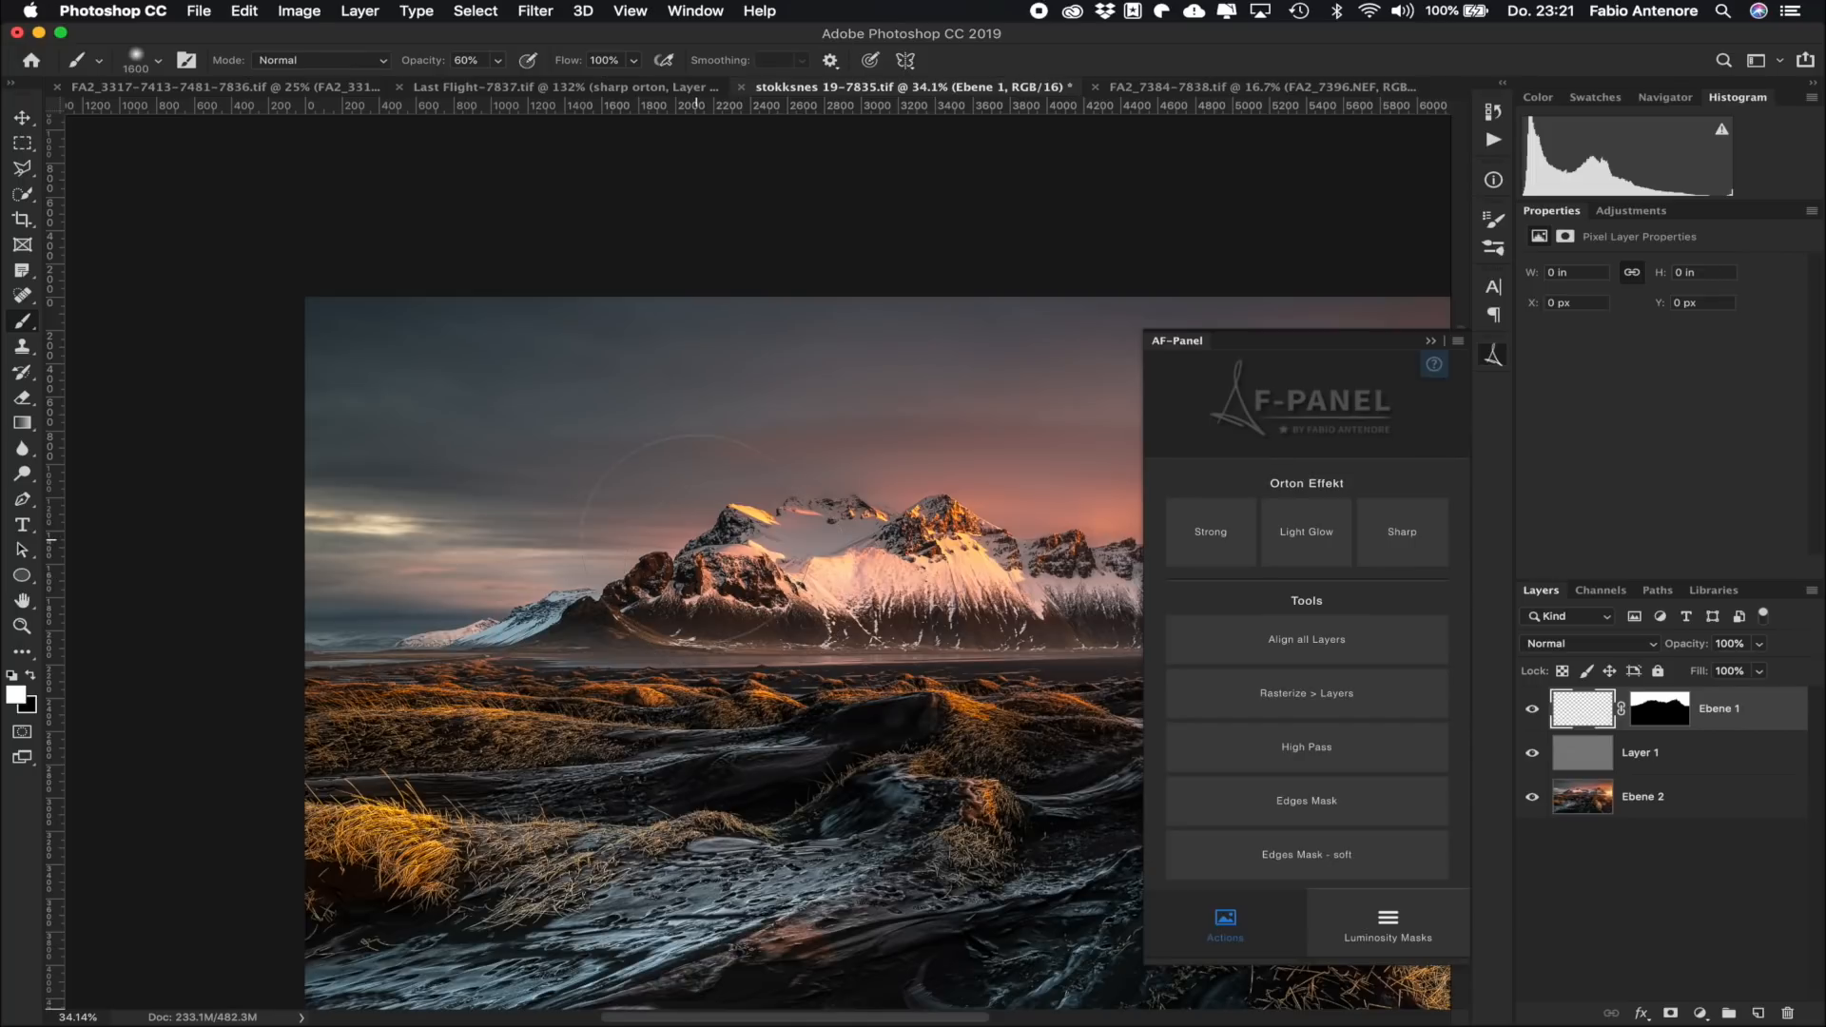
scroll(704, 532, up, 10)
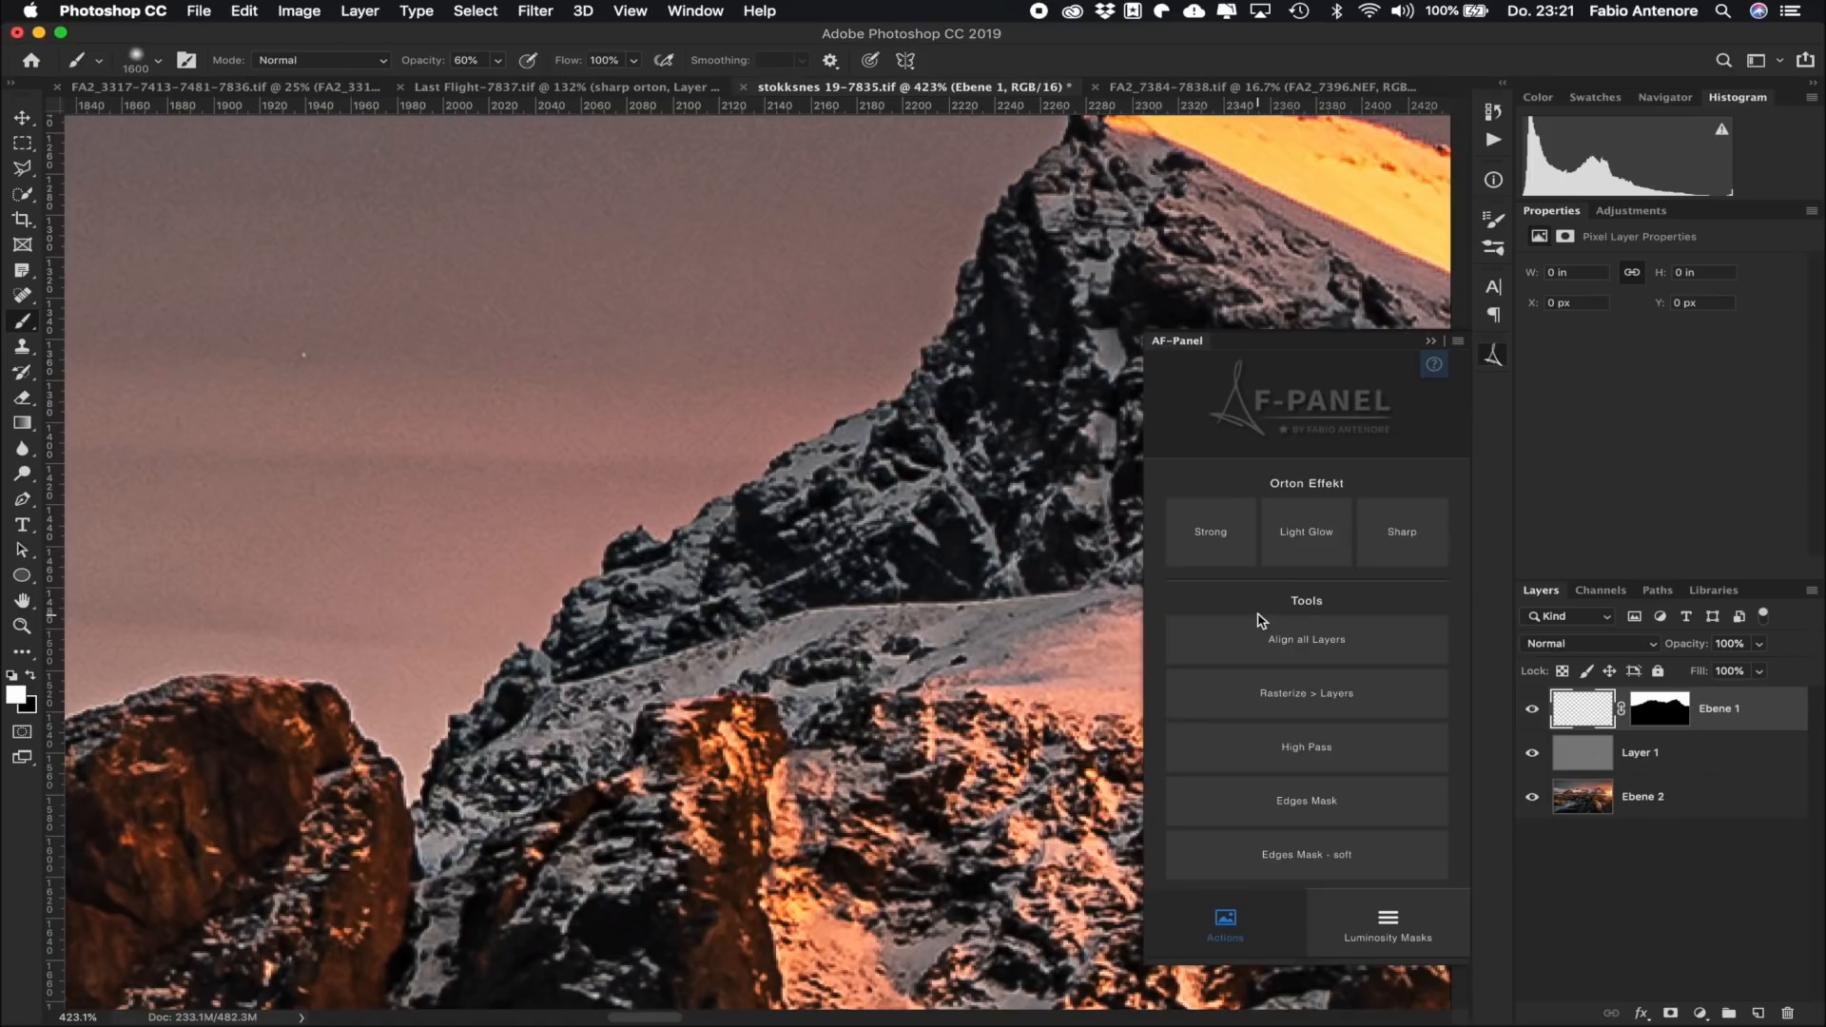
scroll(900, 543, down, 5)
scroll(900, 543, right, 3)
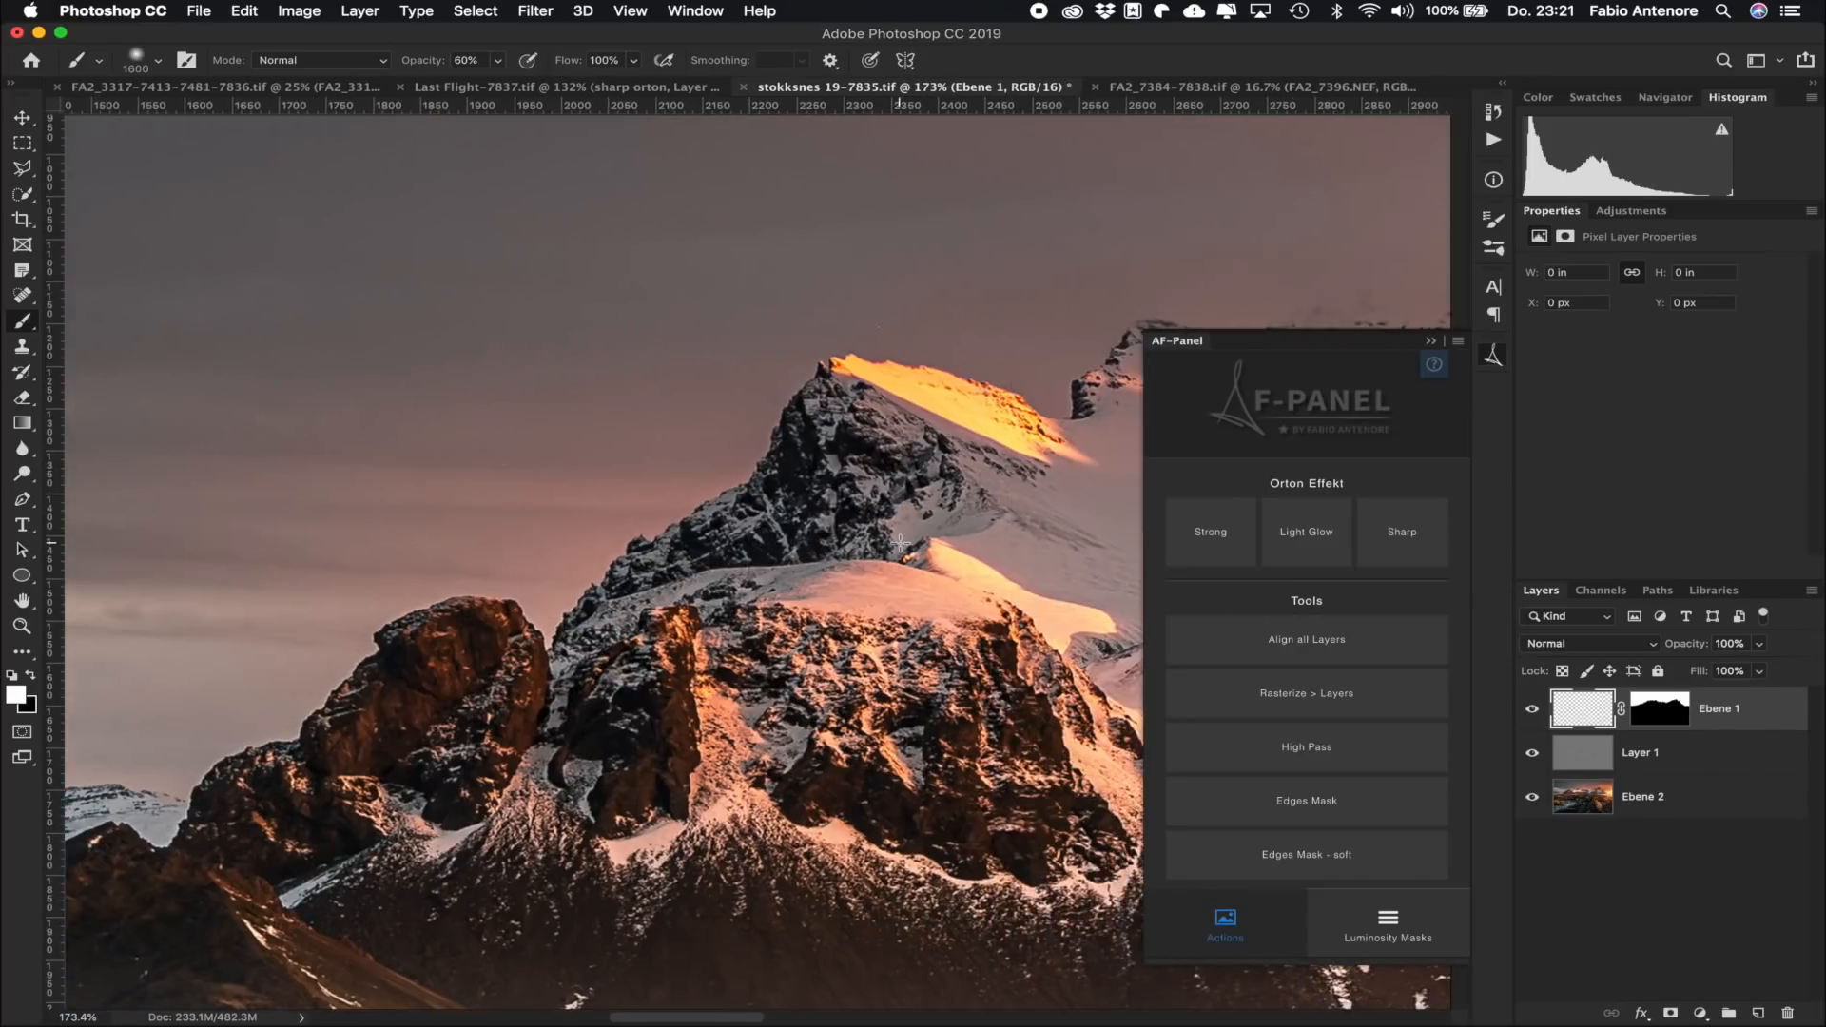
scroll(900, 544, right, 2)
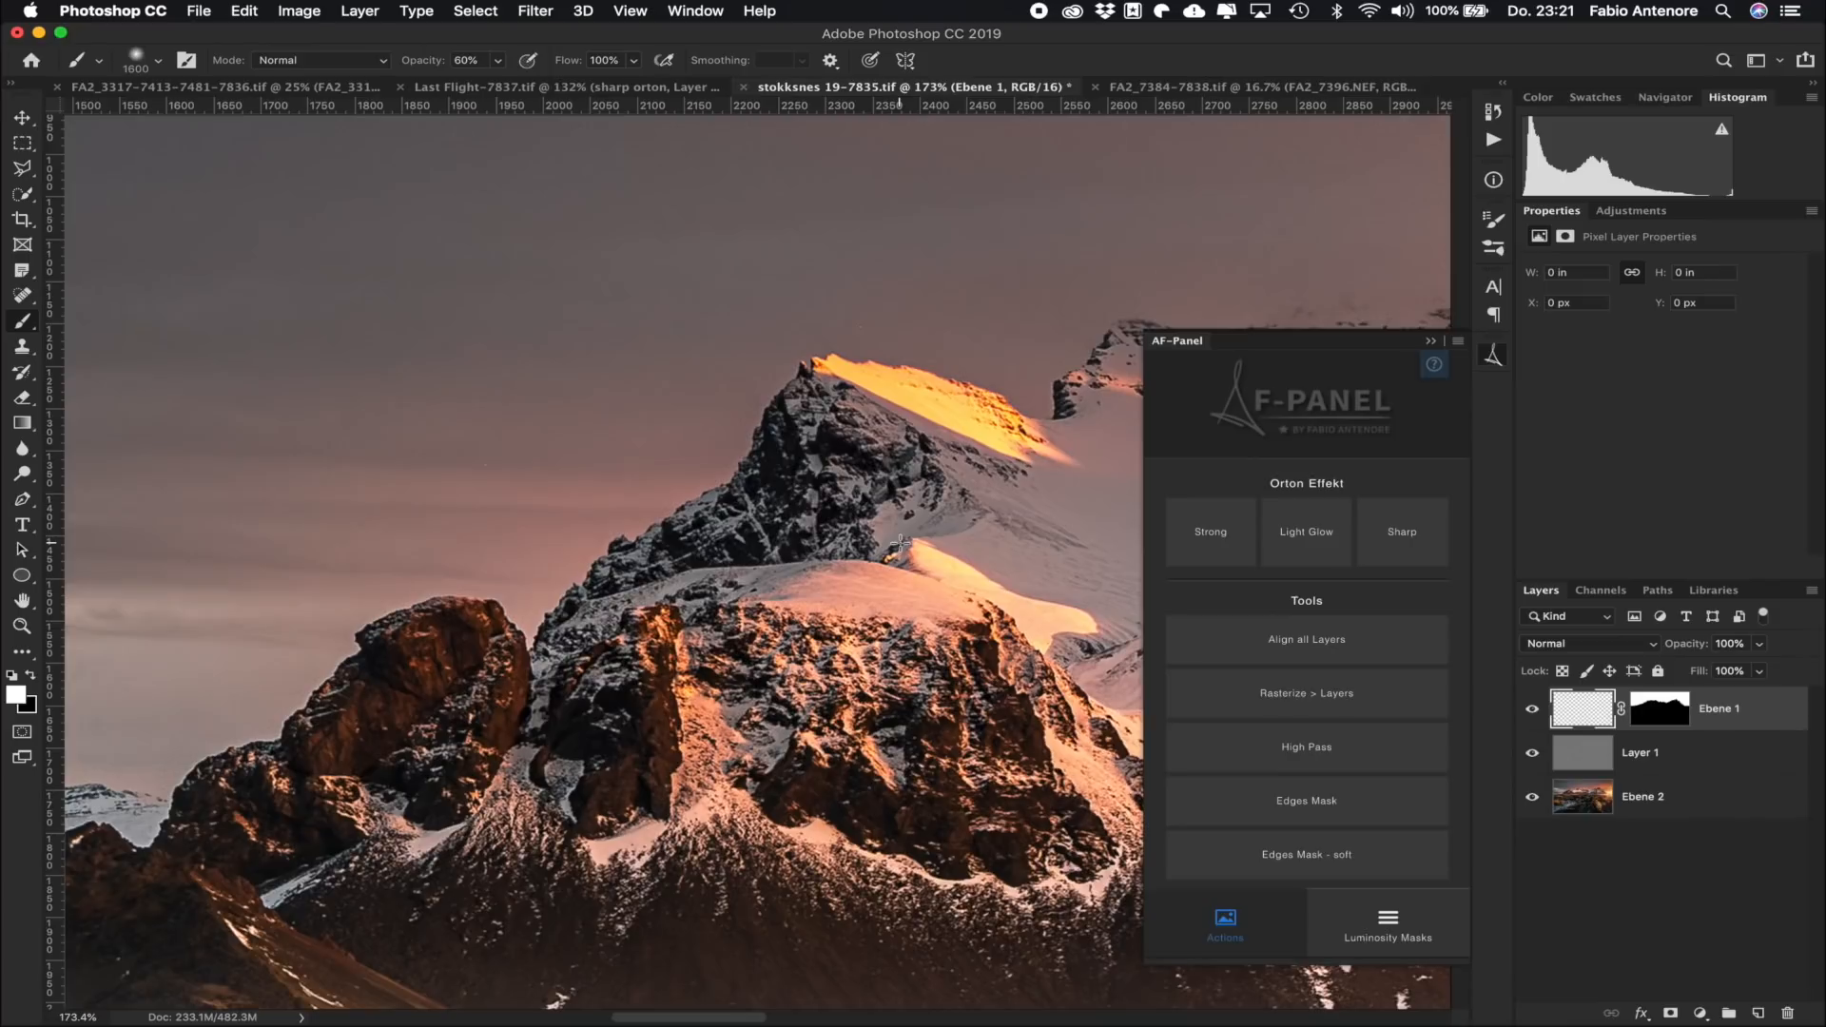
click(1663, 717)
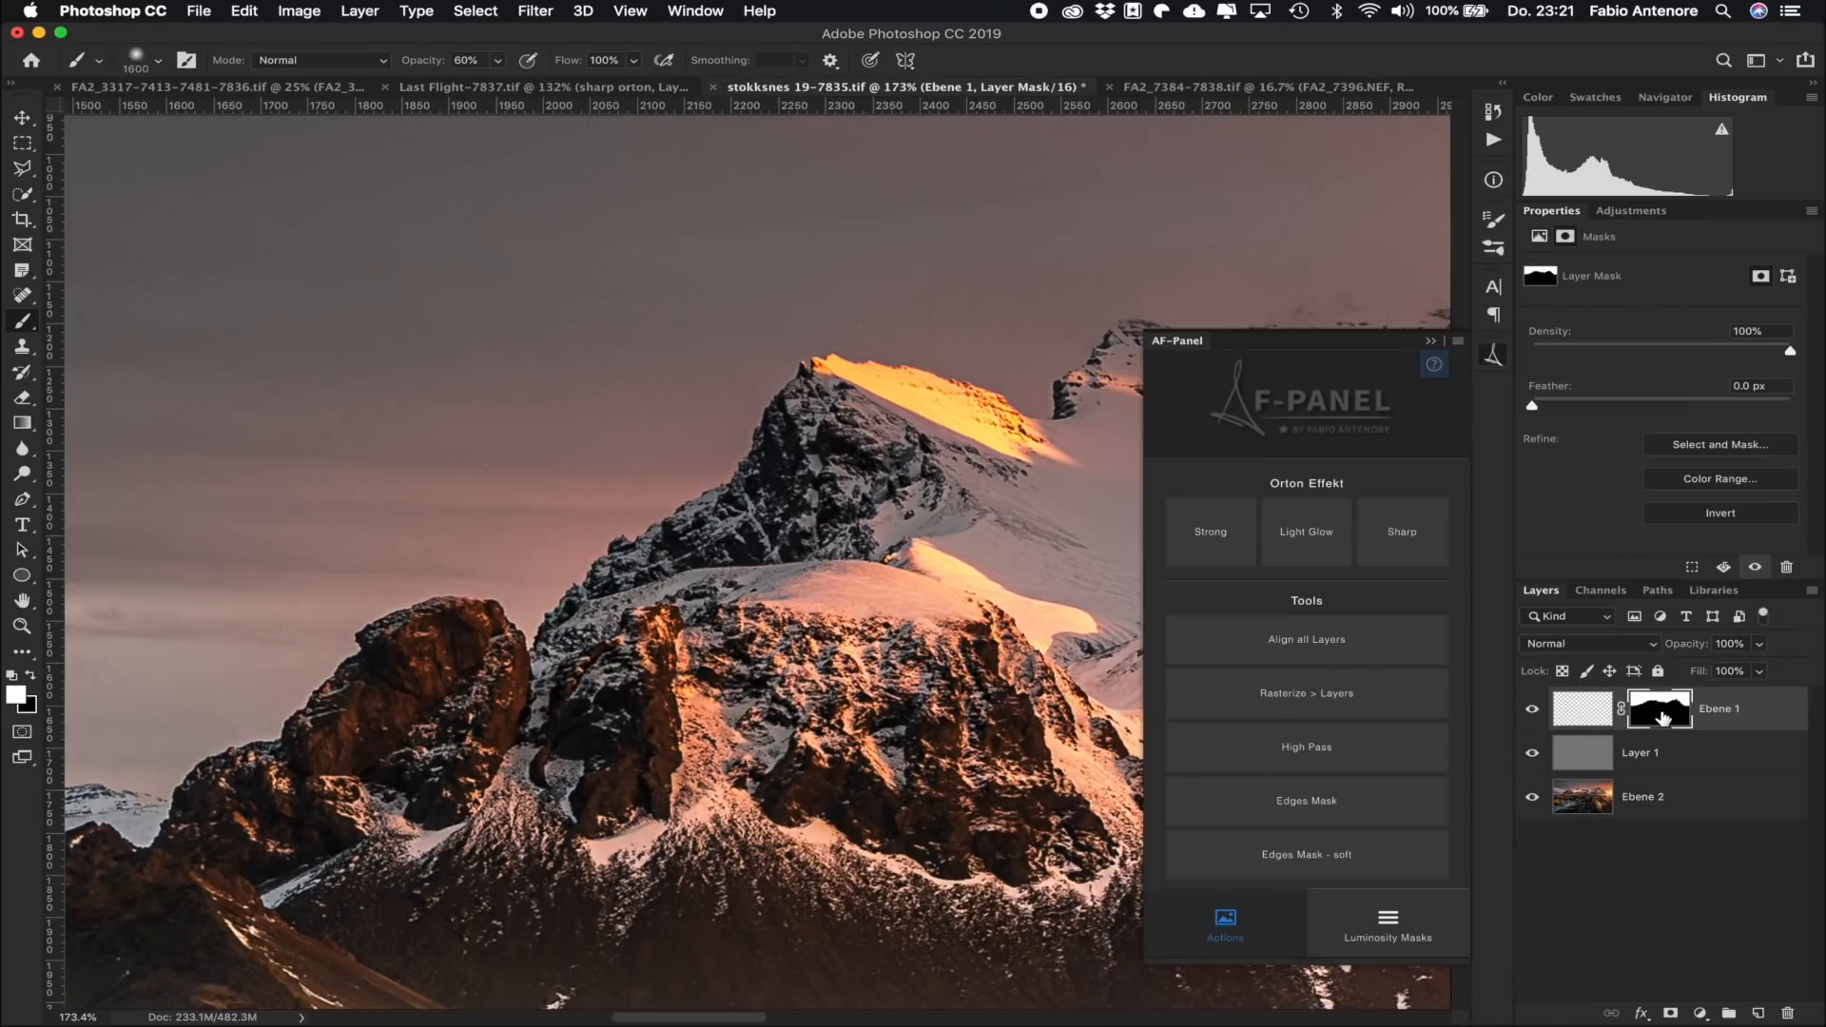
click(1329, 809)
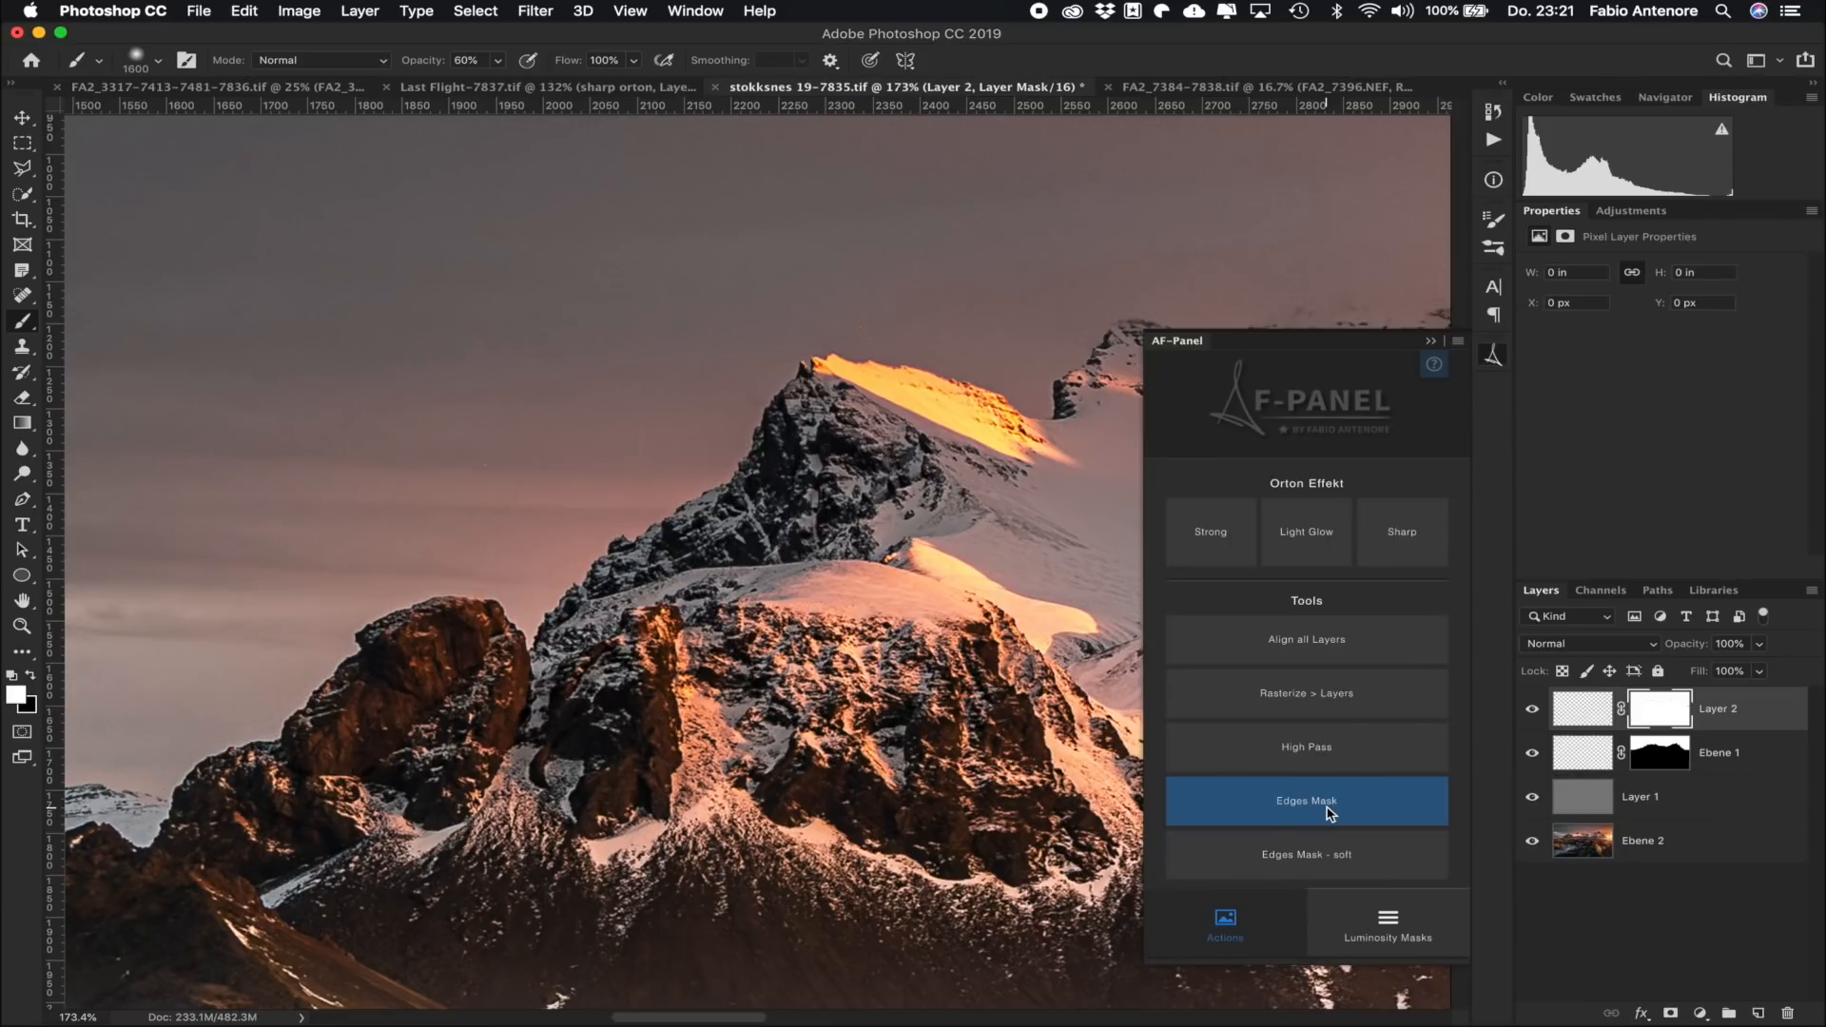
Step: View the new edges mask on its own, and move it from Layer 2 to the high-pass Layer 1
alt+click(1660, 718)
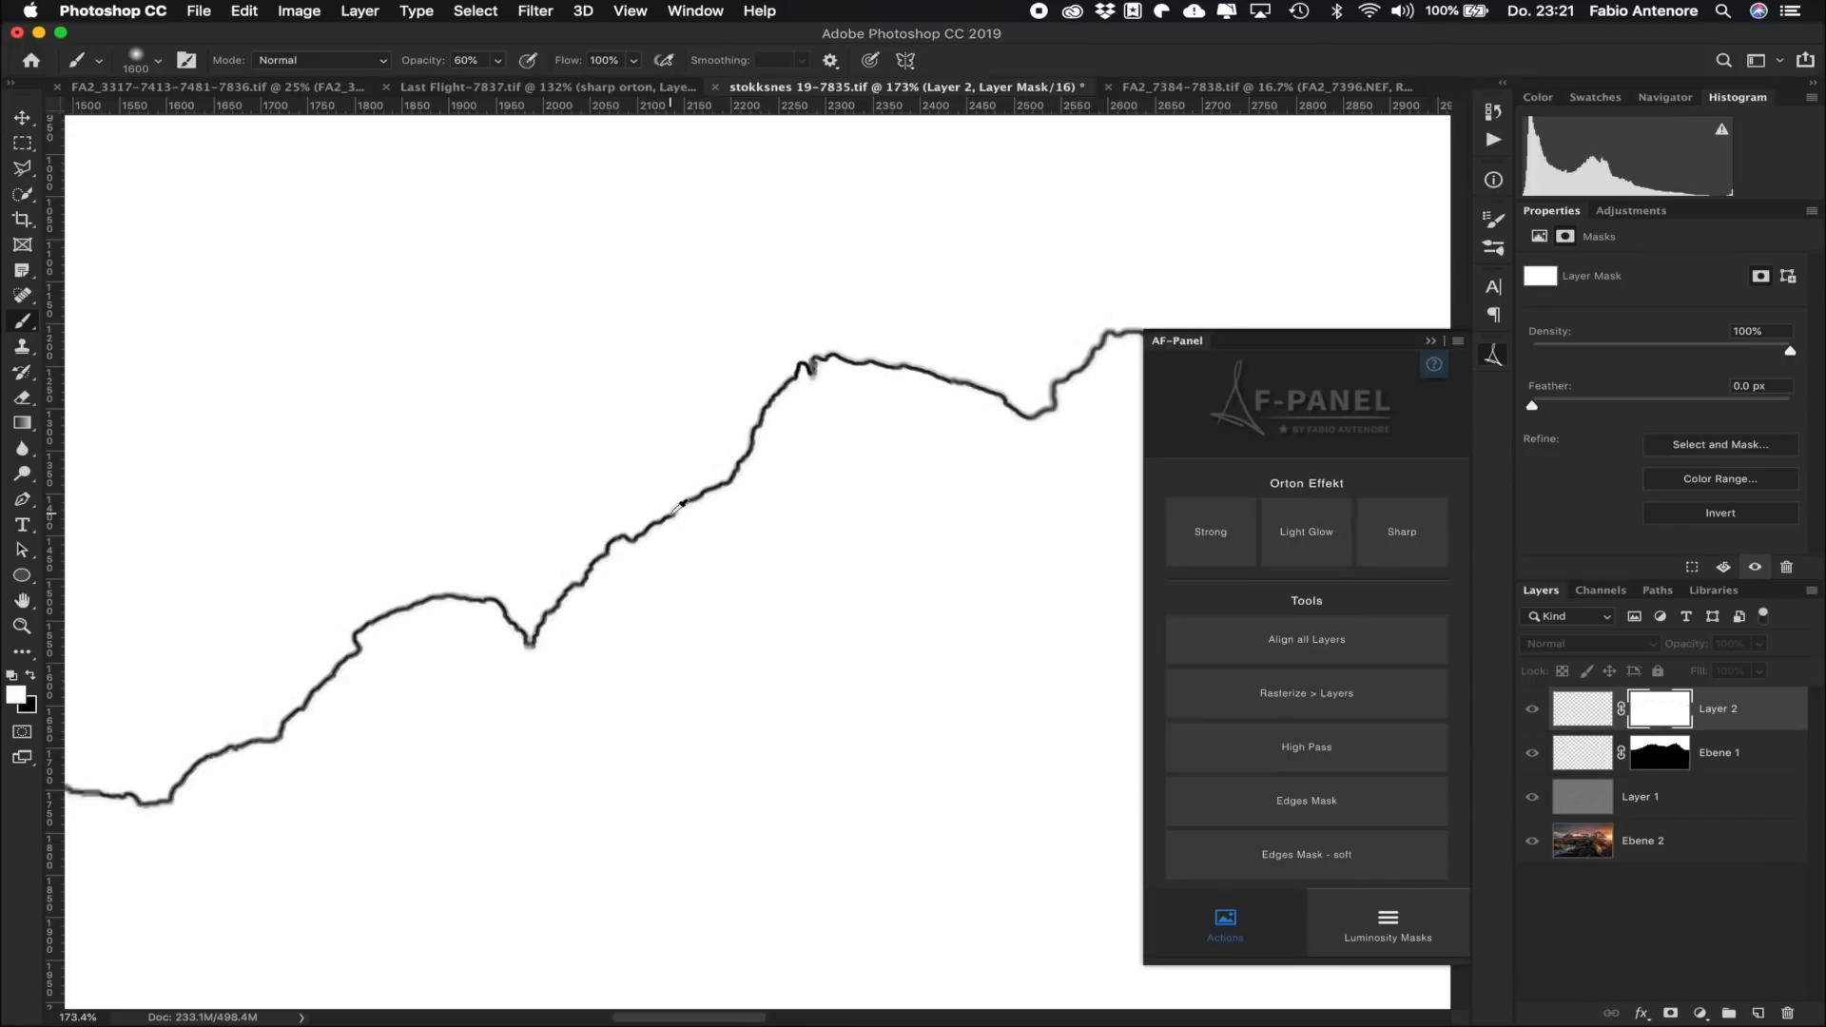
scroll(678, 505, up, 5)
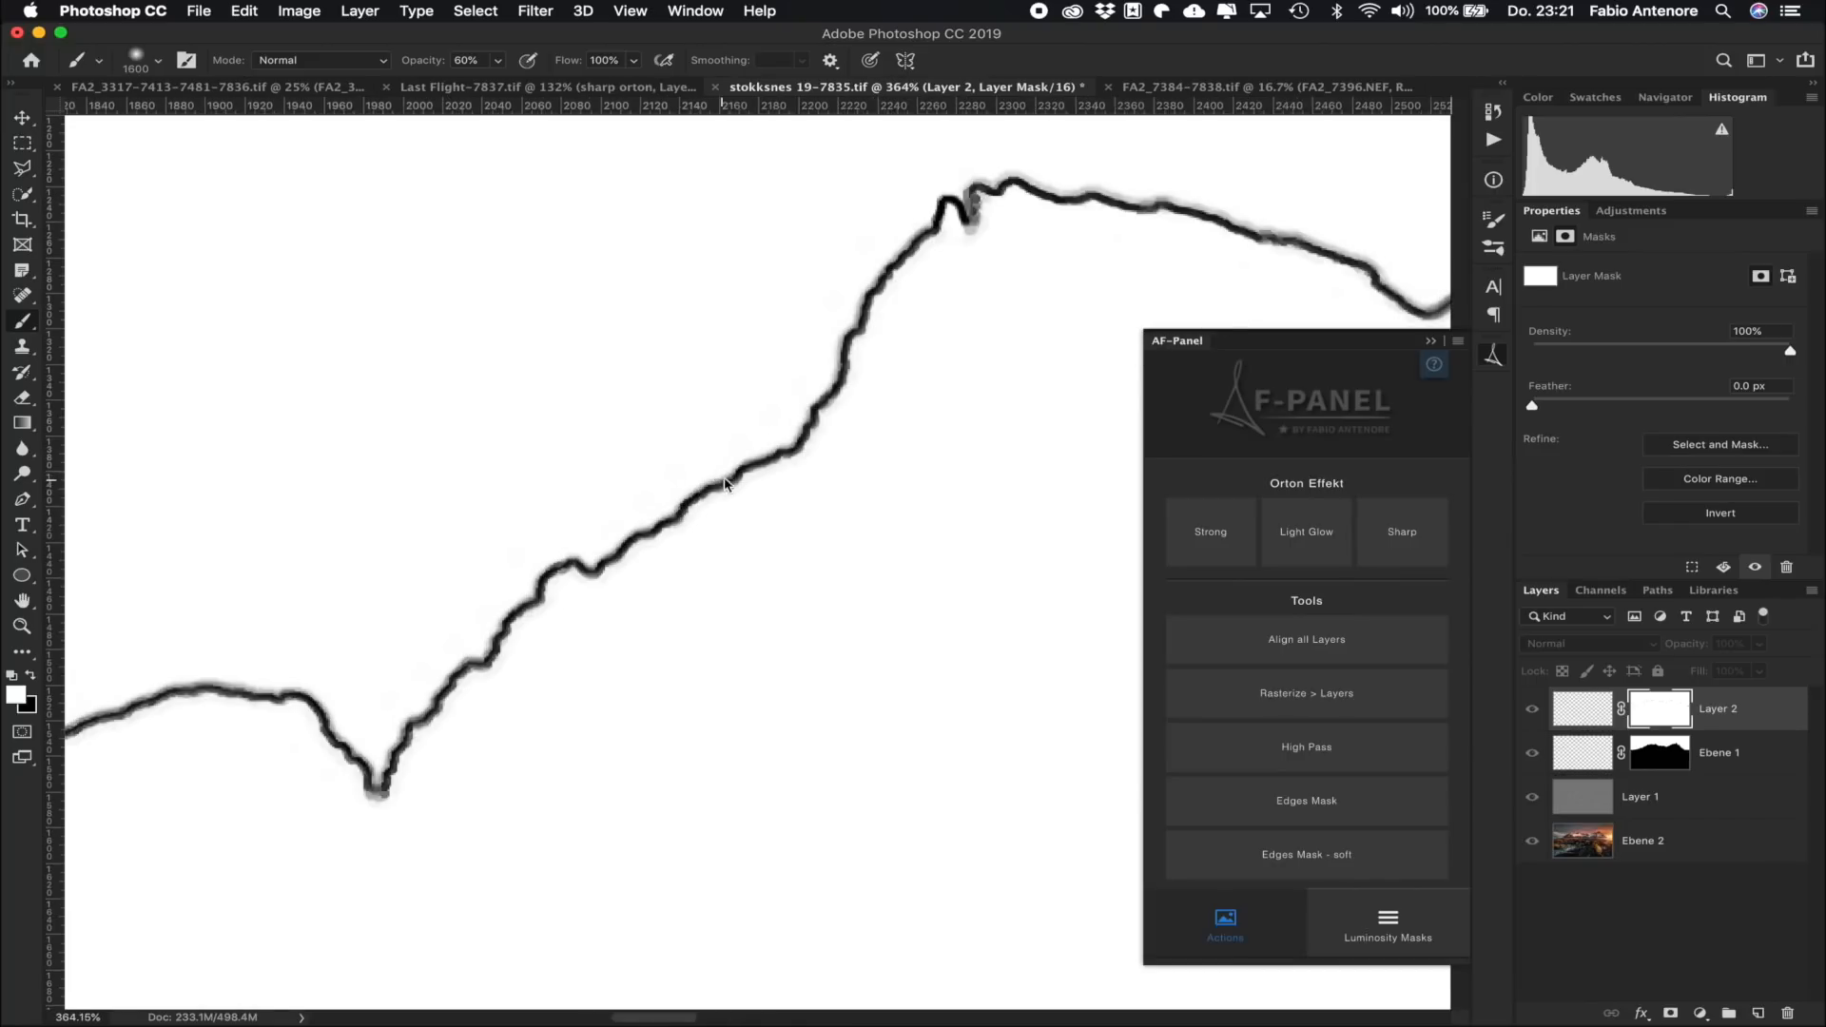
alt+click(1682, 712)
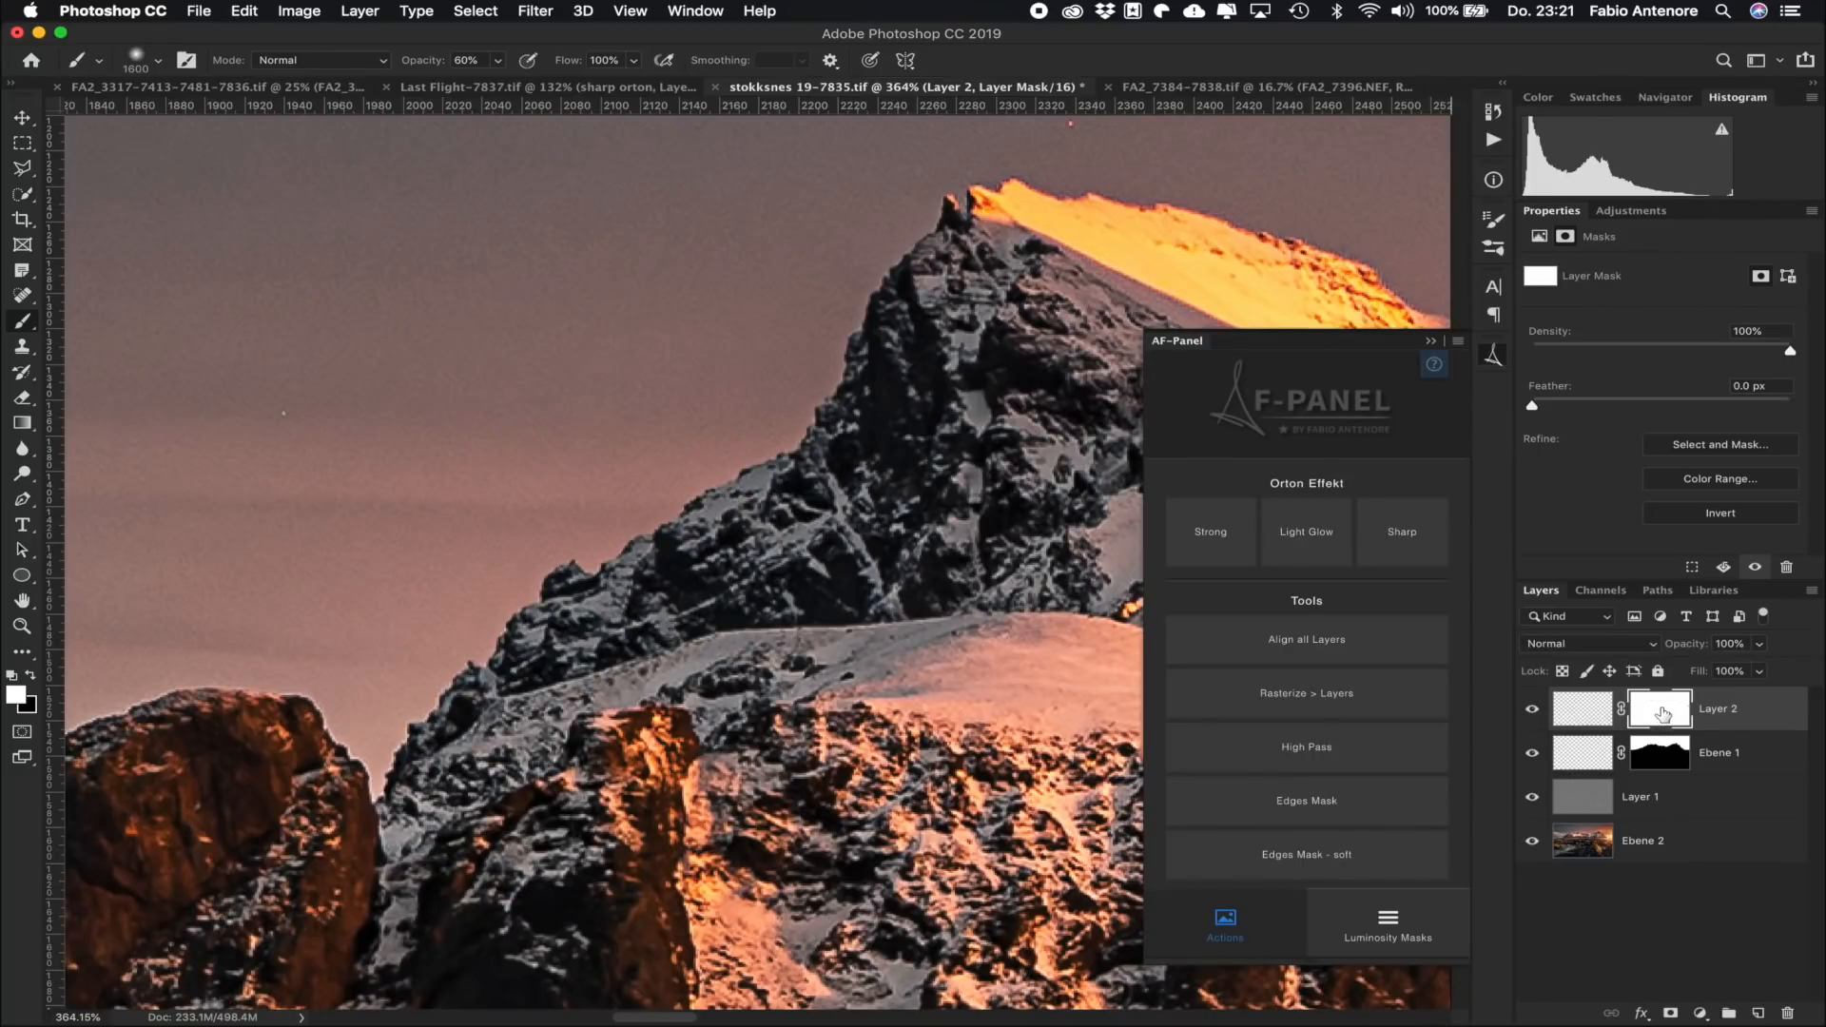
click(1663, 714)
drag(1663, 714, 1658, 804)
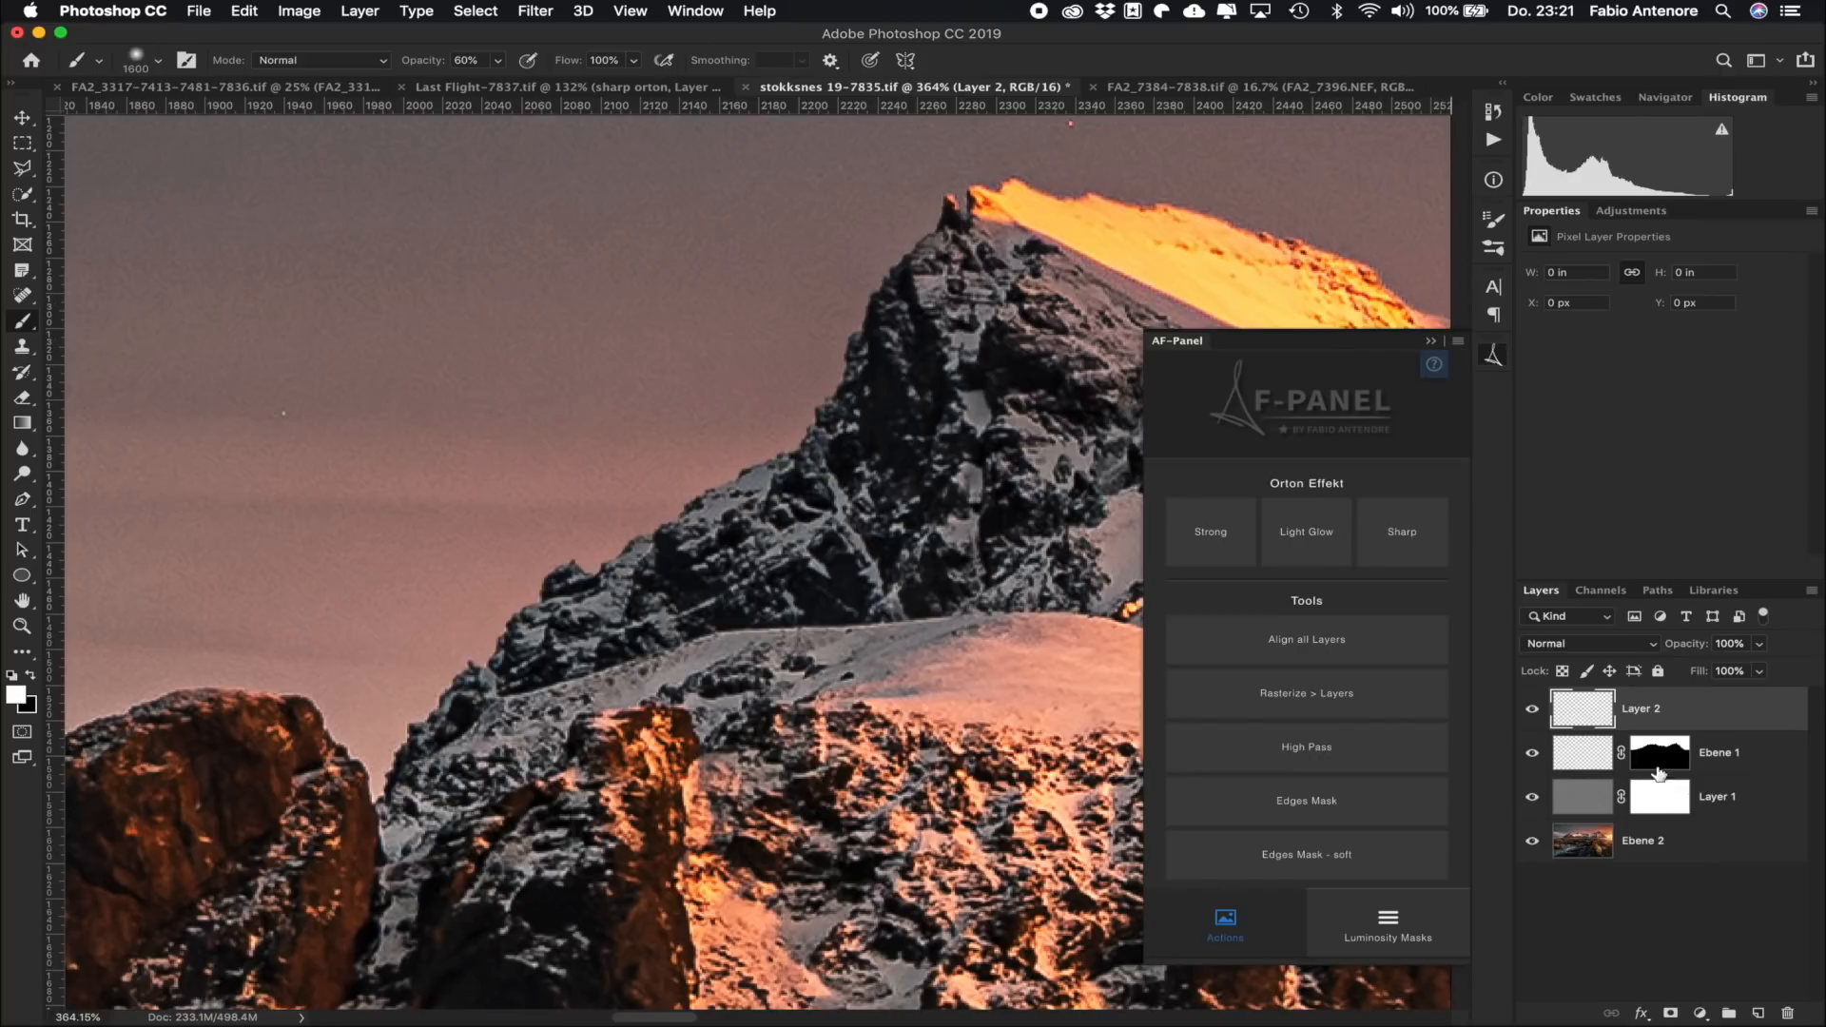
Step: Toggle Layer 1's edges mask and the layer's visibility to compare the sharpening along the mountain ridge
shift+click(1657, 803)
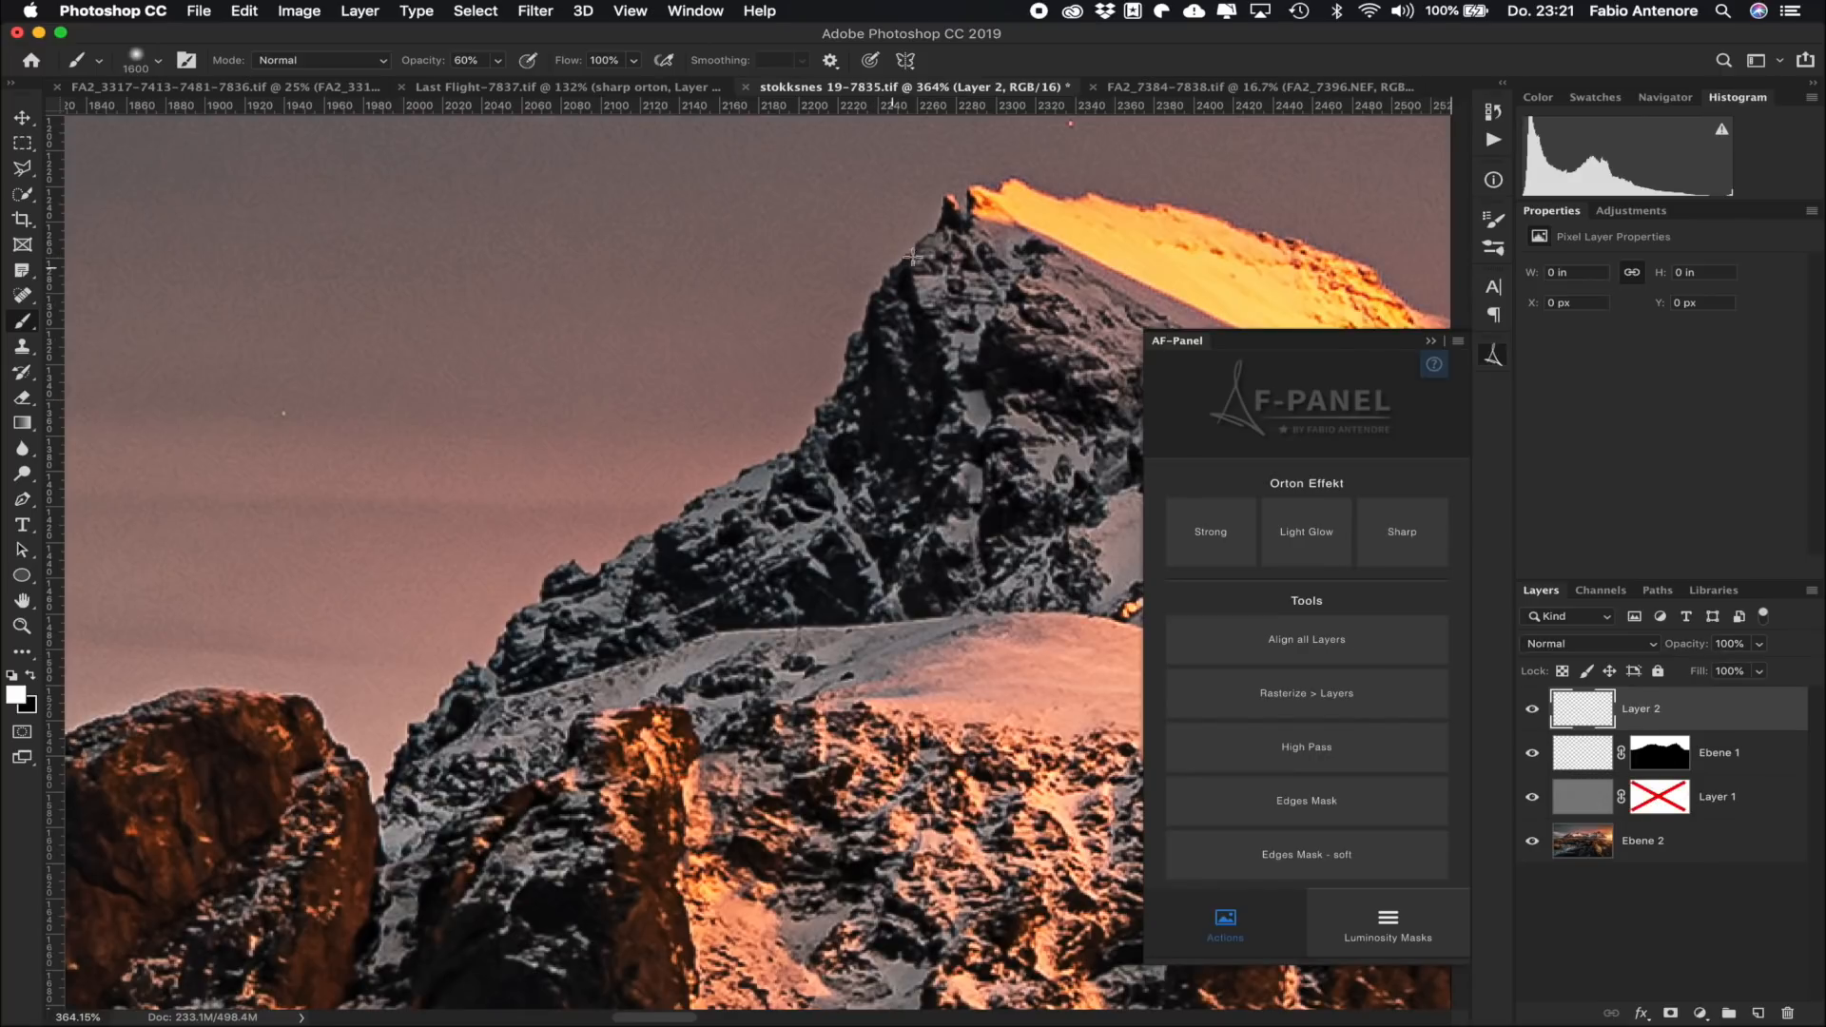
shift+click(1667, 802)
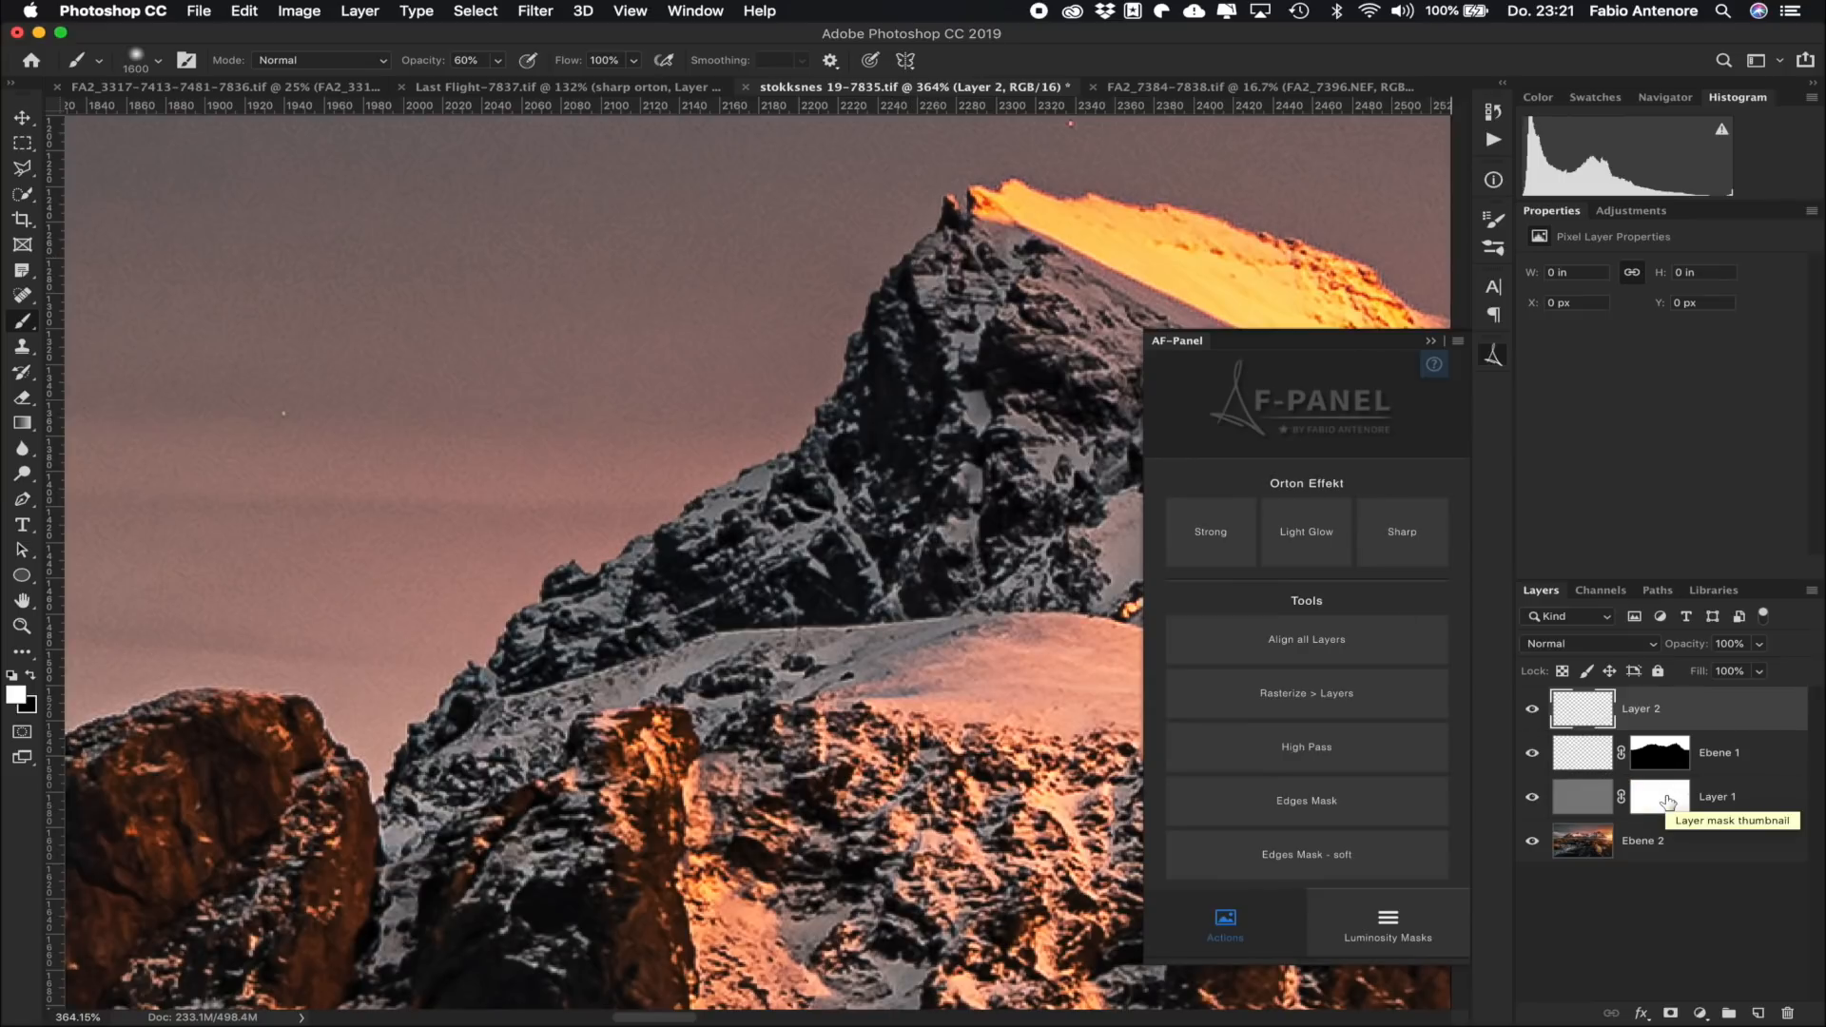
click(1532, 802)
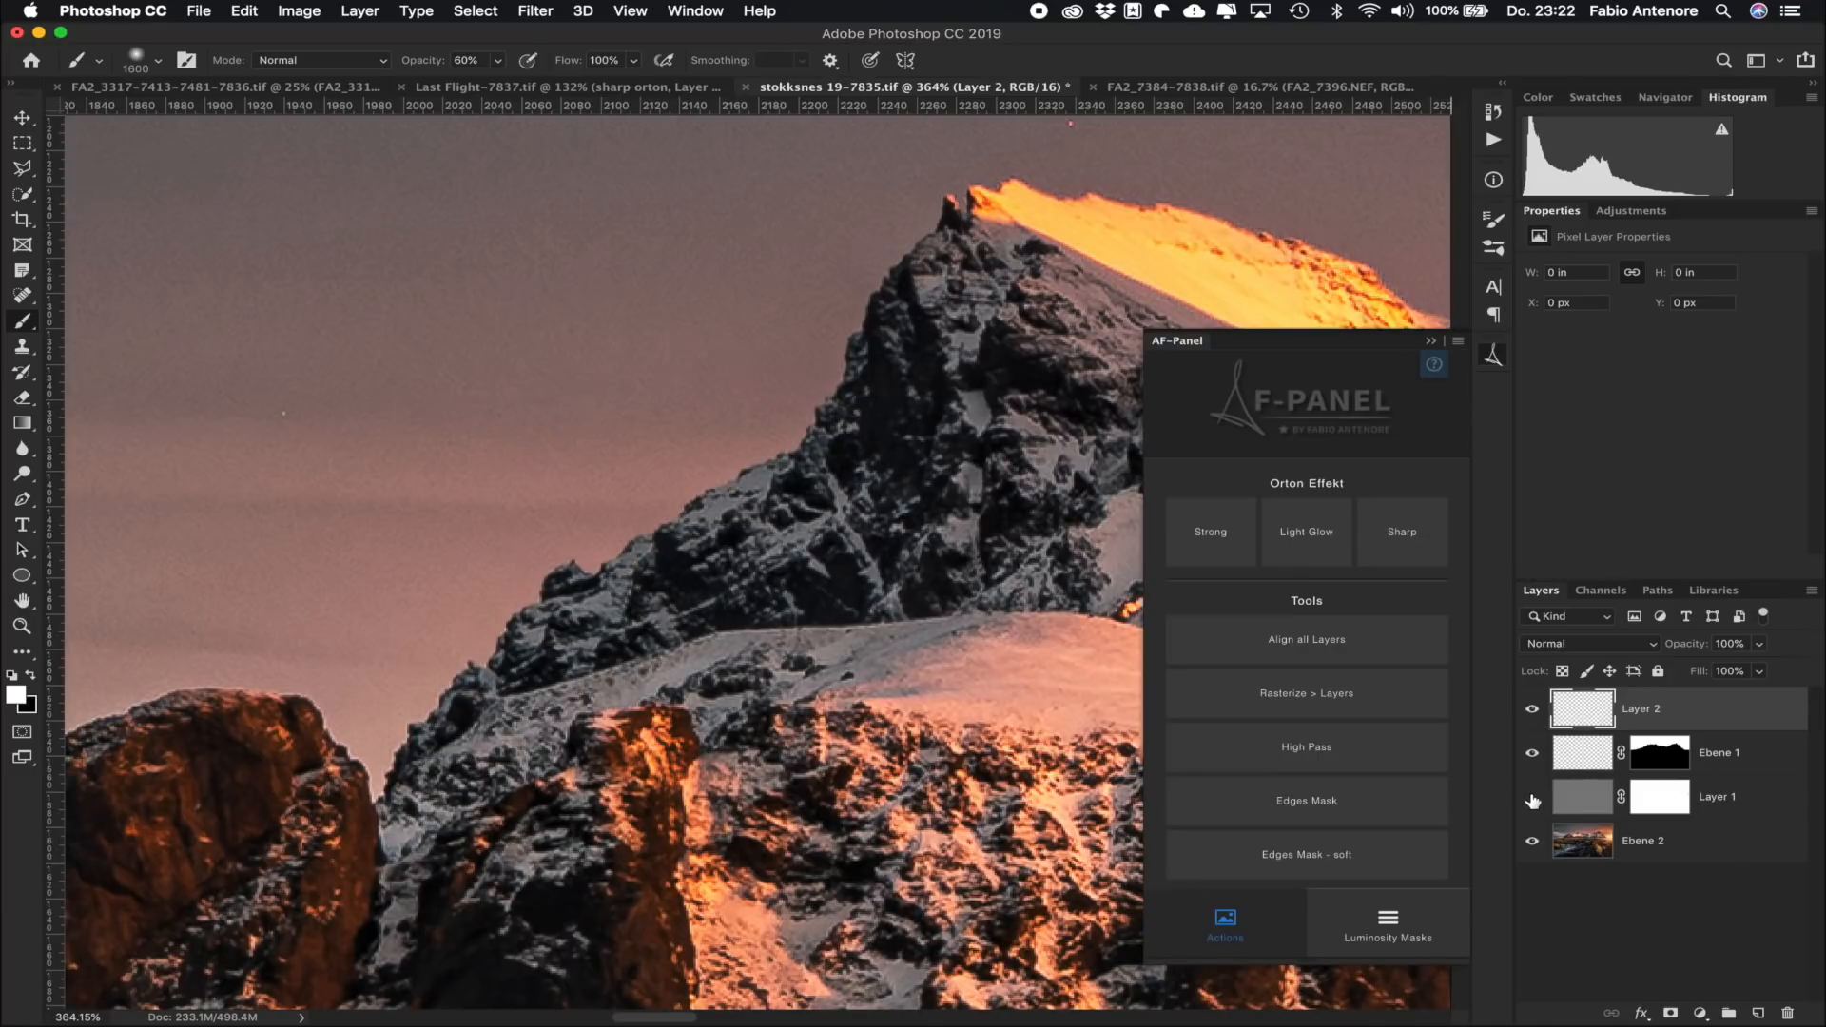
click(1532, 802)
click(1532, 802)
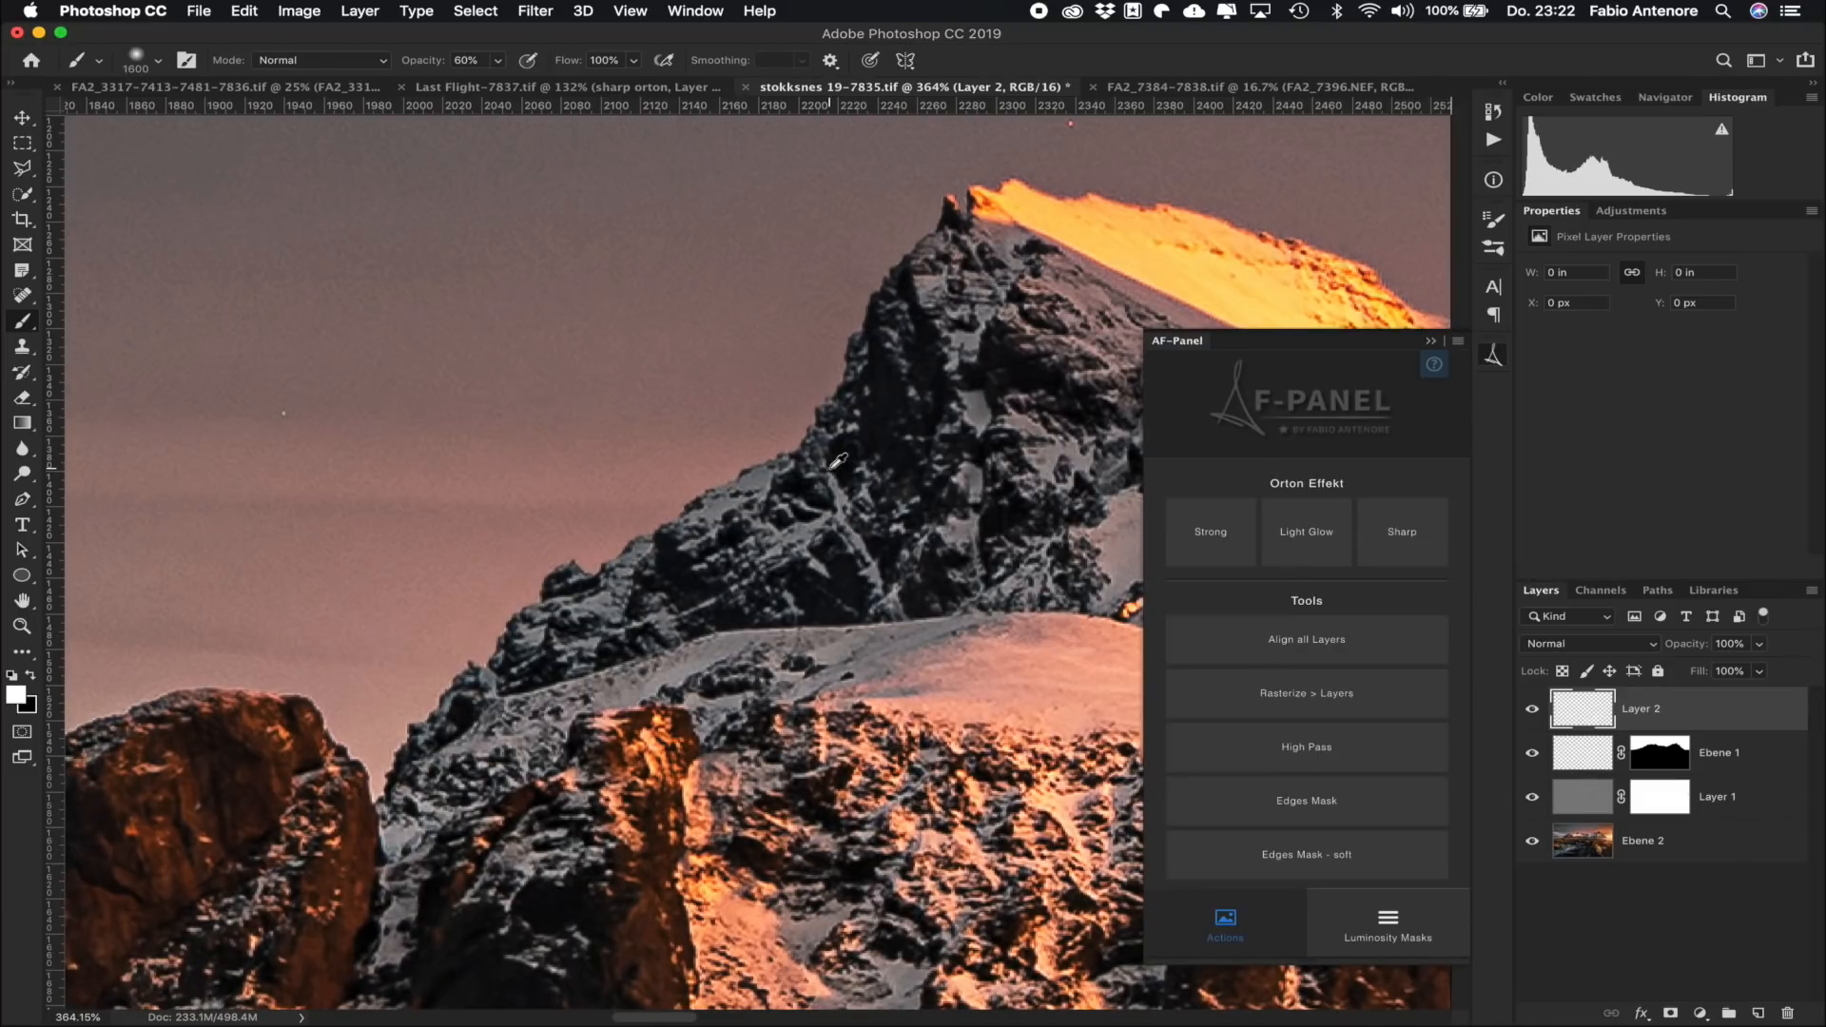
scroll(837, 466, down, 5)
scroll(837, 463, right, 3)
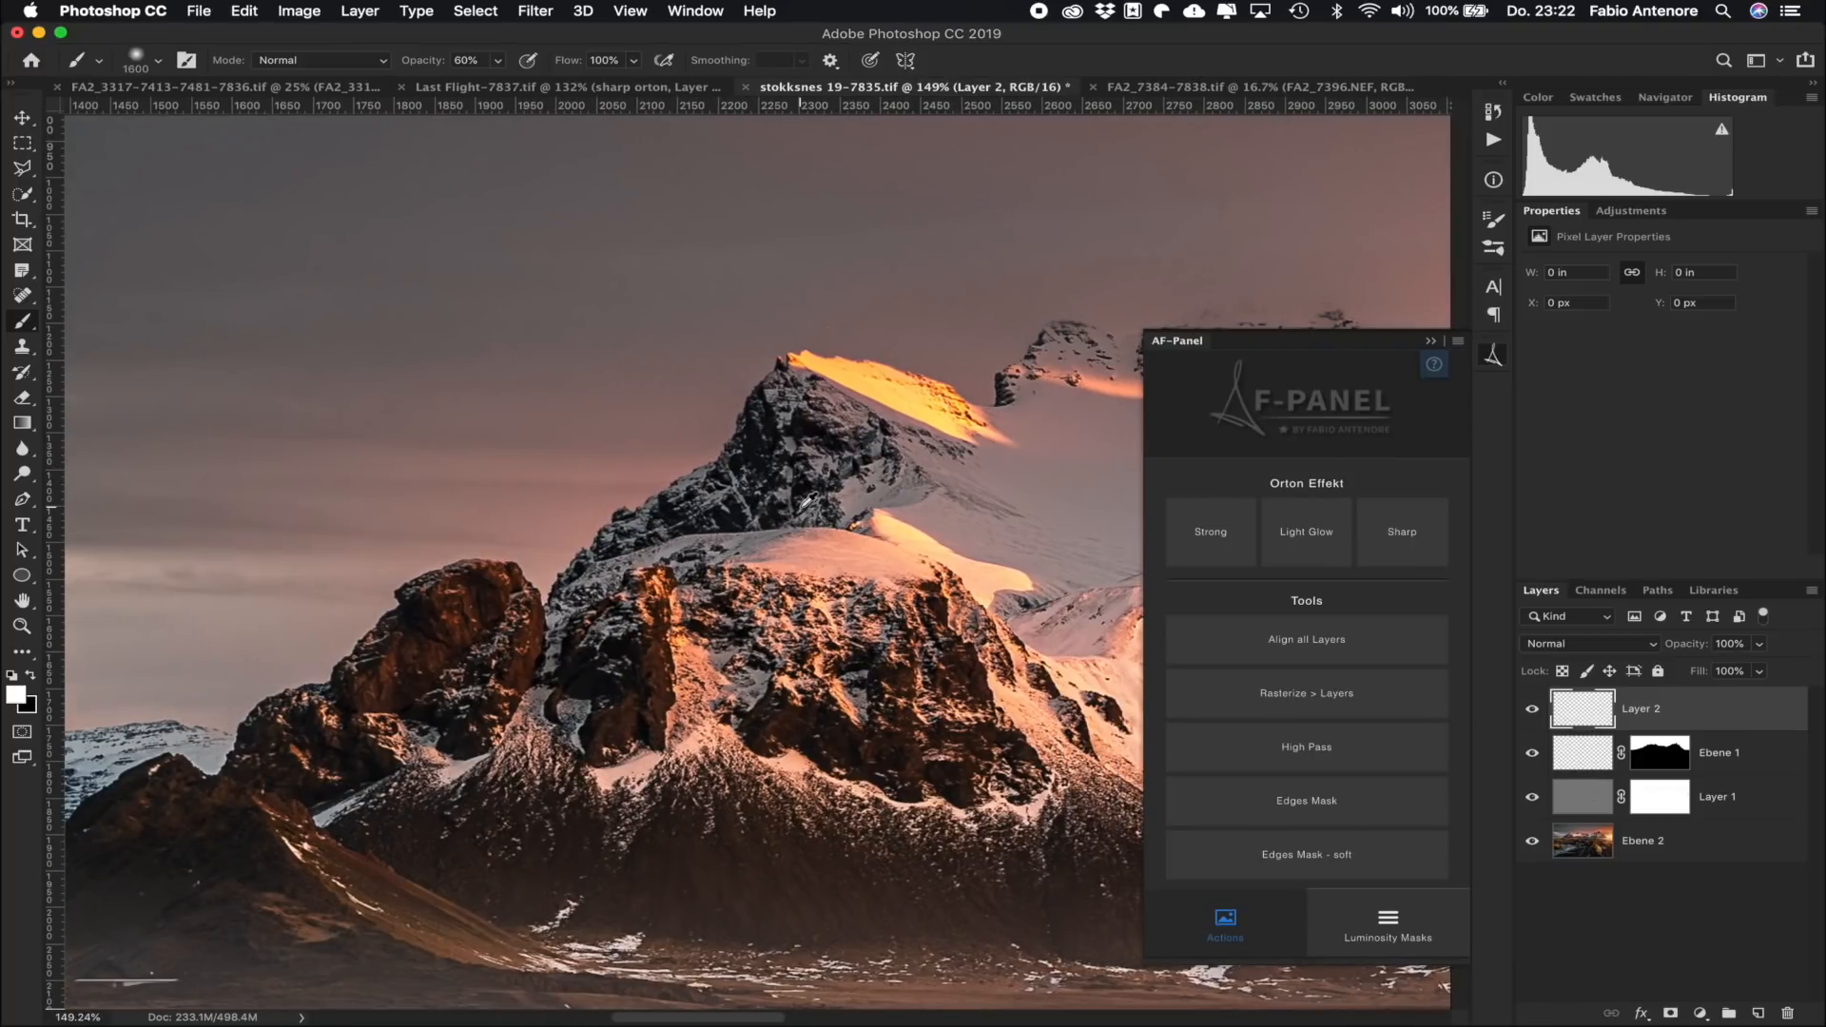
scroll(802, 504, up, 2)
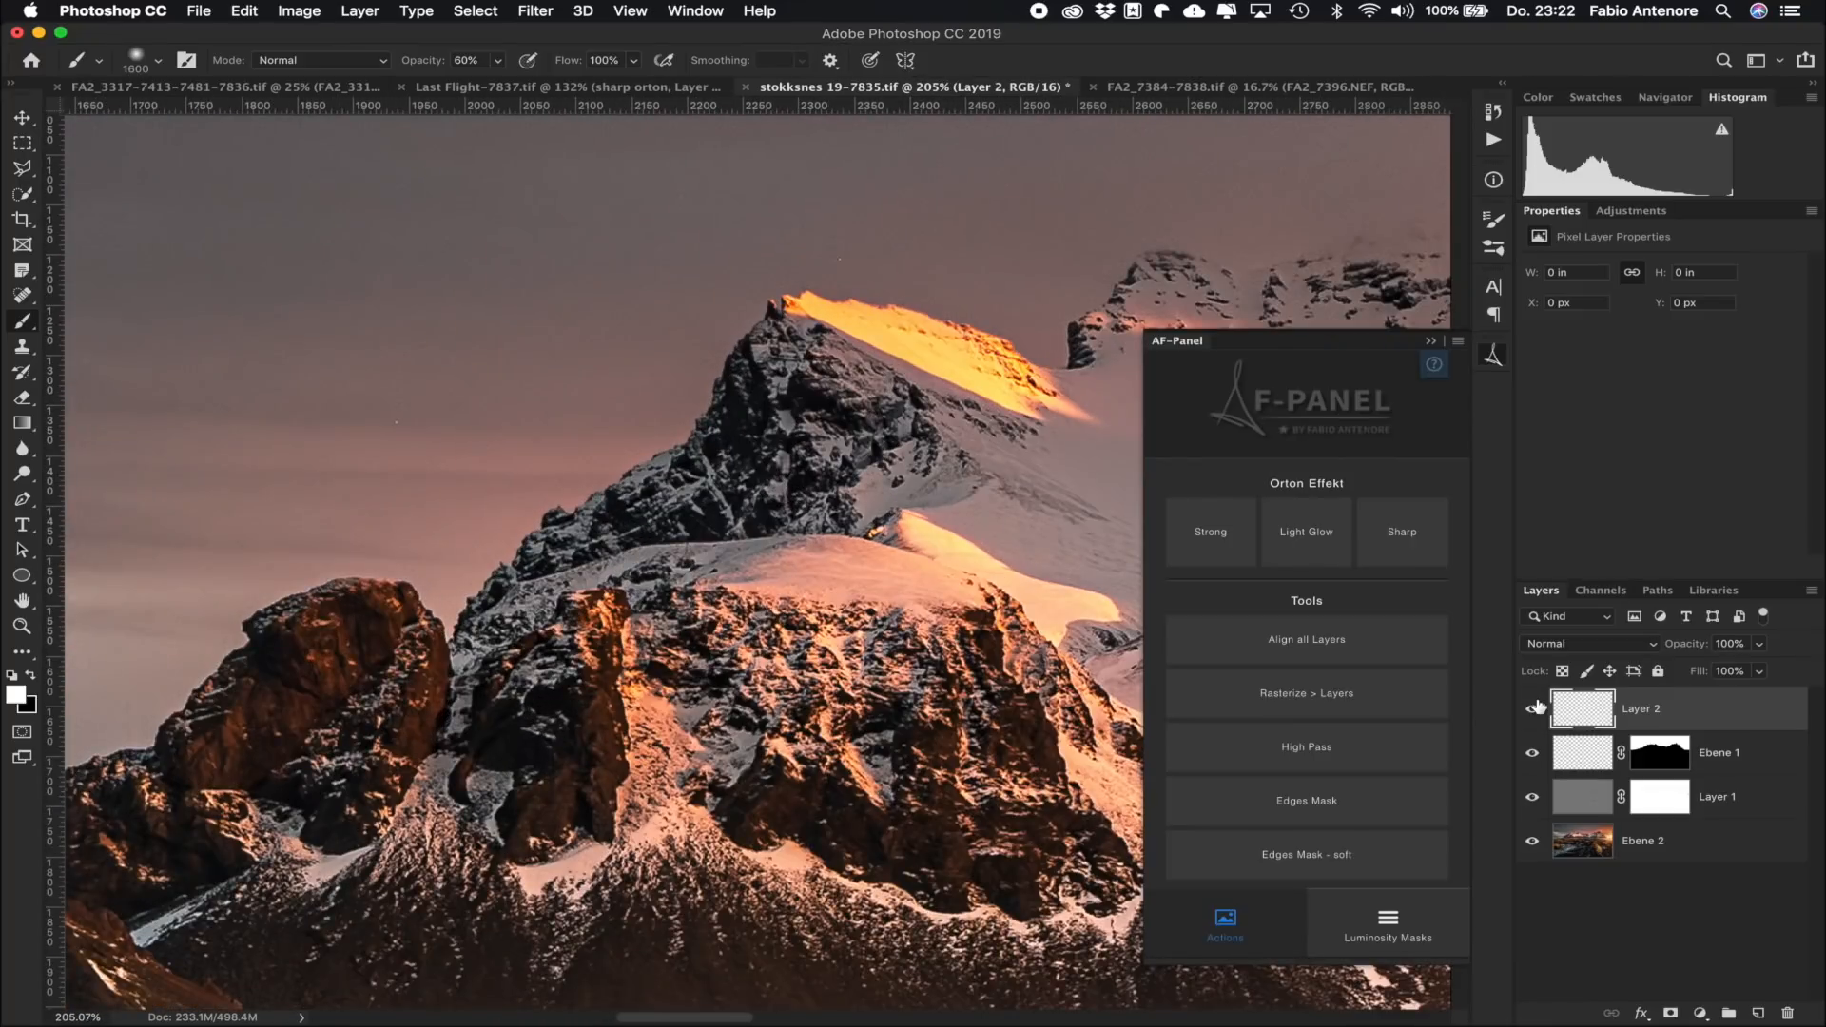
Step: Disable and re-enable Layer 1's mask for another comparison, and try to view that mask on its own
click(1657, 804)
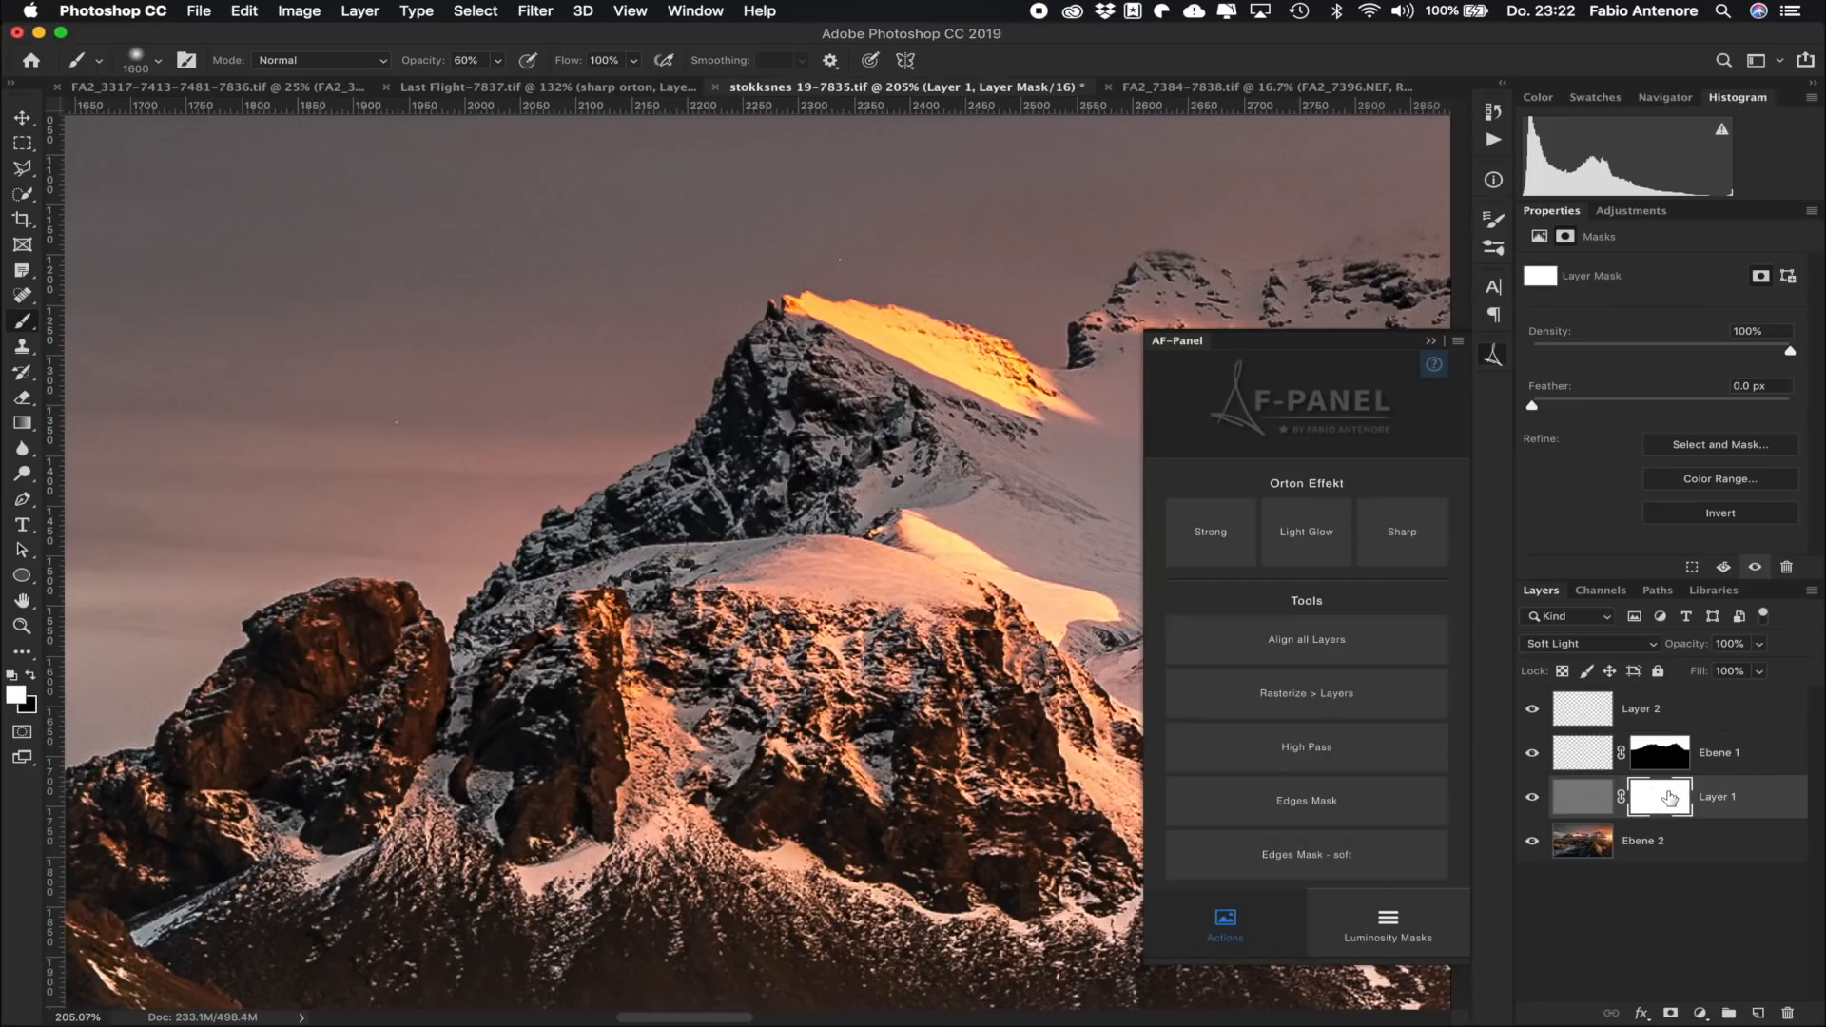
shift+click(1669, 797)
shift+click(1669, 798)
alt+click(1669, 797)
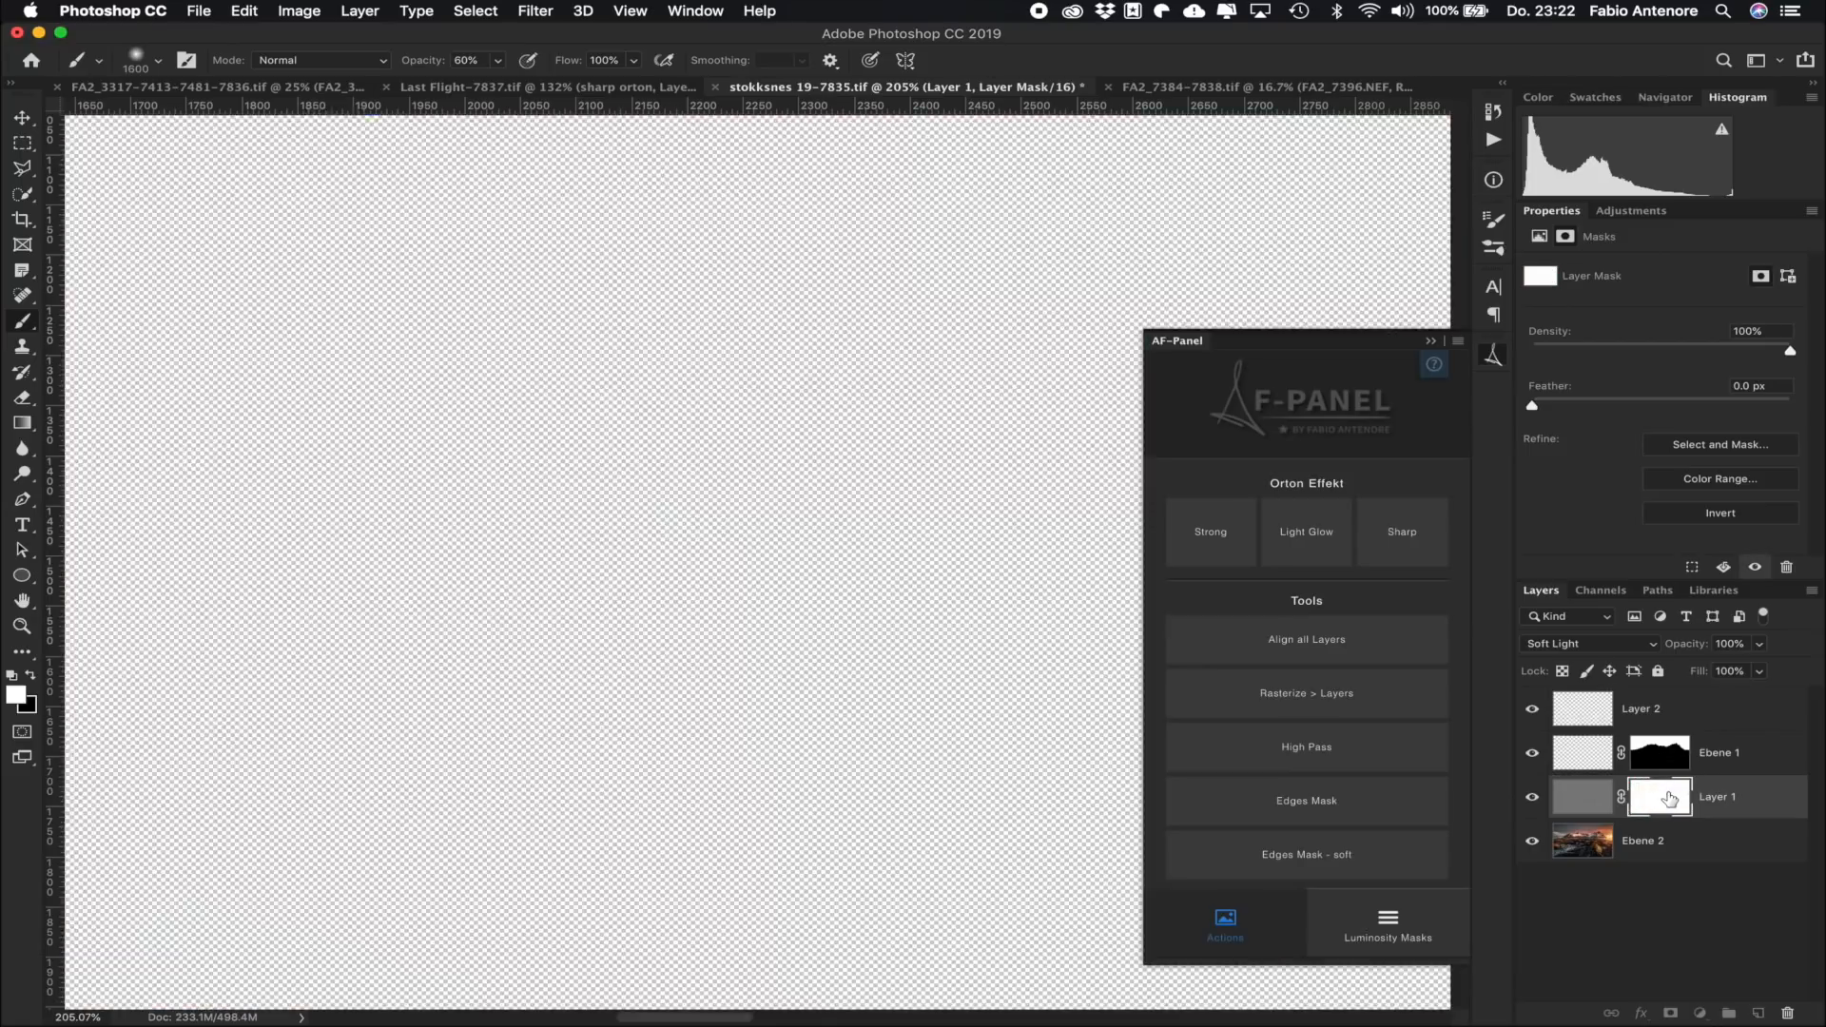
alt+click(1642, 778)
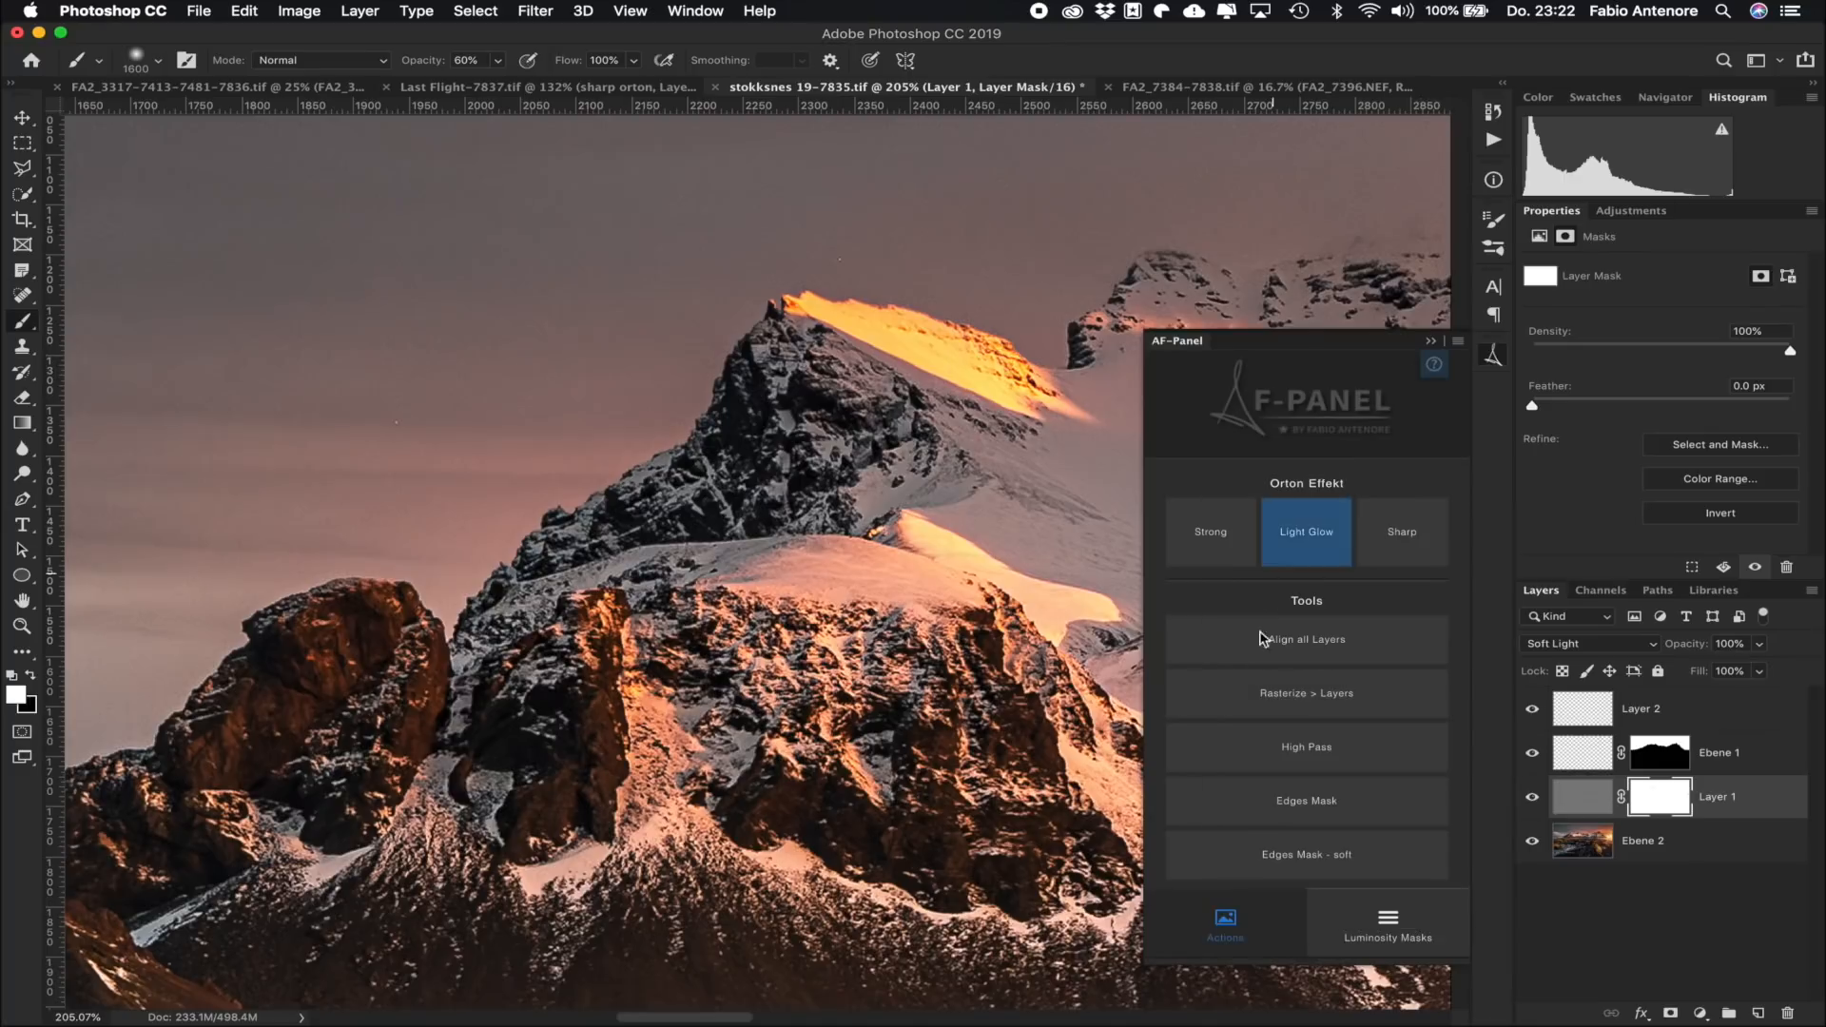
Step: Delete the edges mask from Layer 1, and run Edges Mask - soft on the Ebene 1 layer mask
mouse_move(1438, 369)
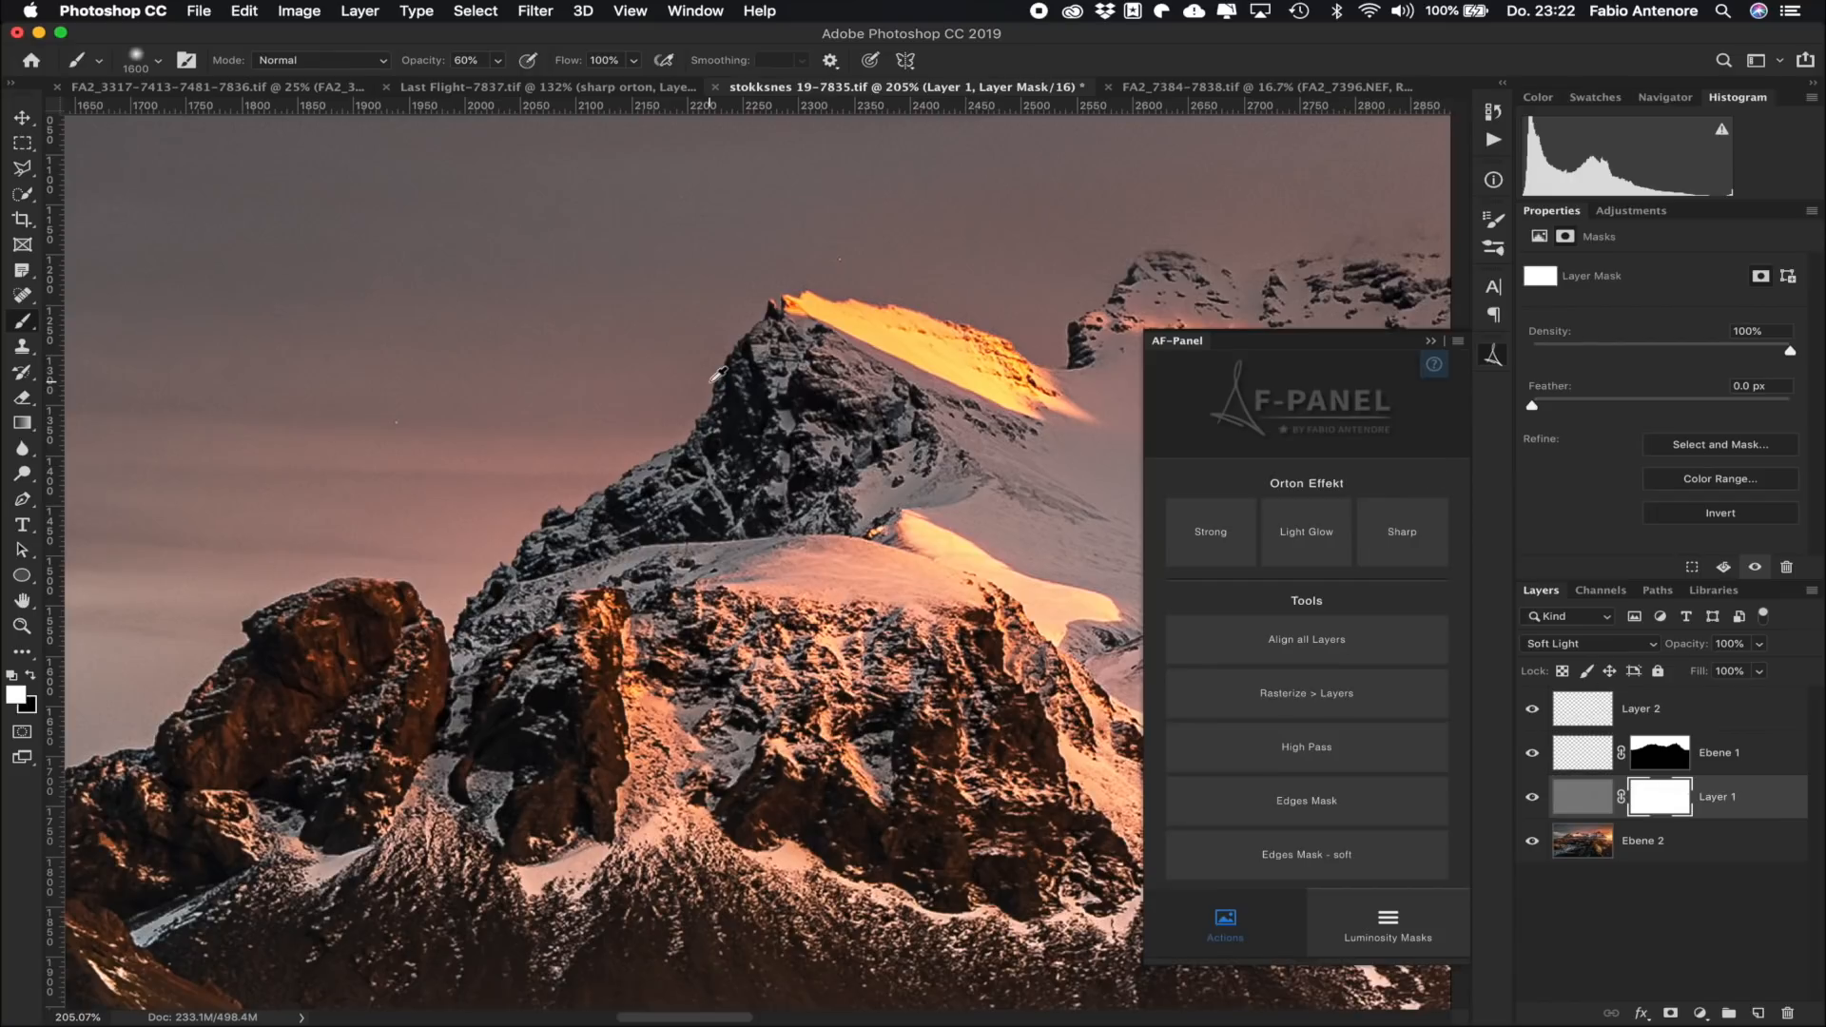
scroll(737, 383, up, 6)
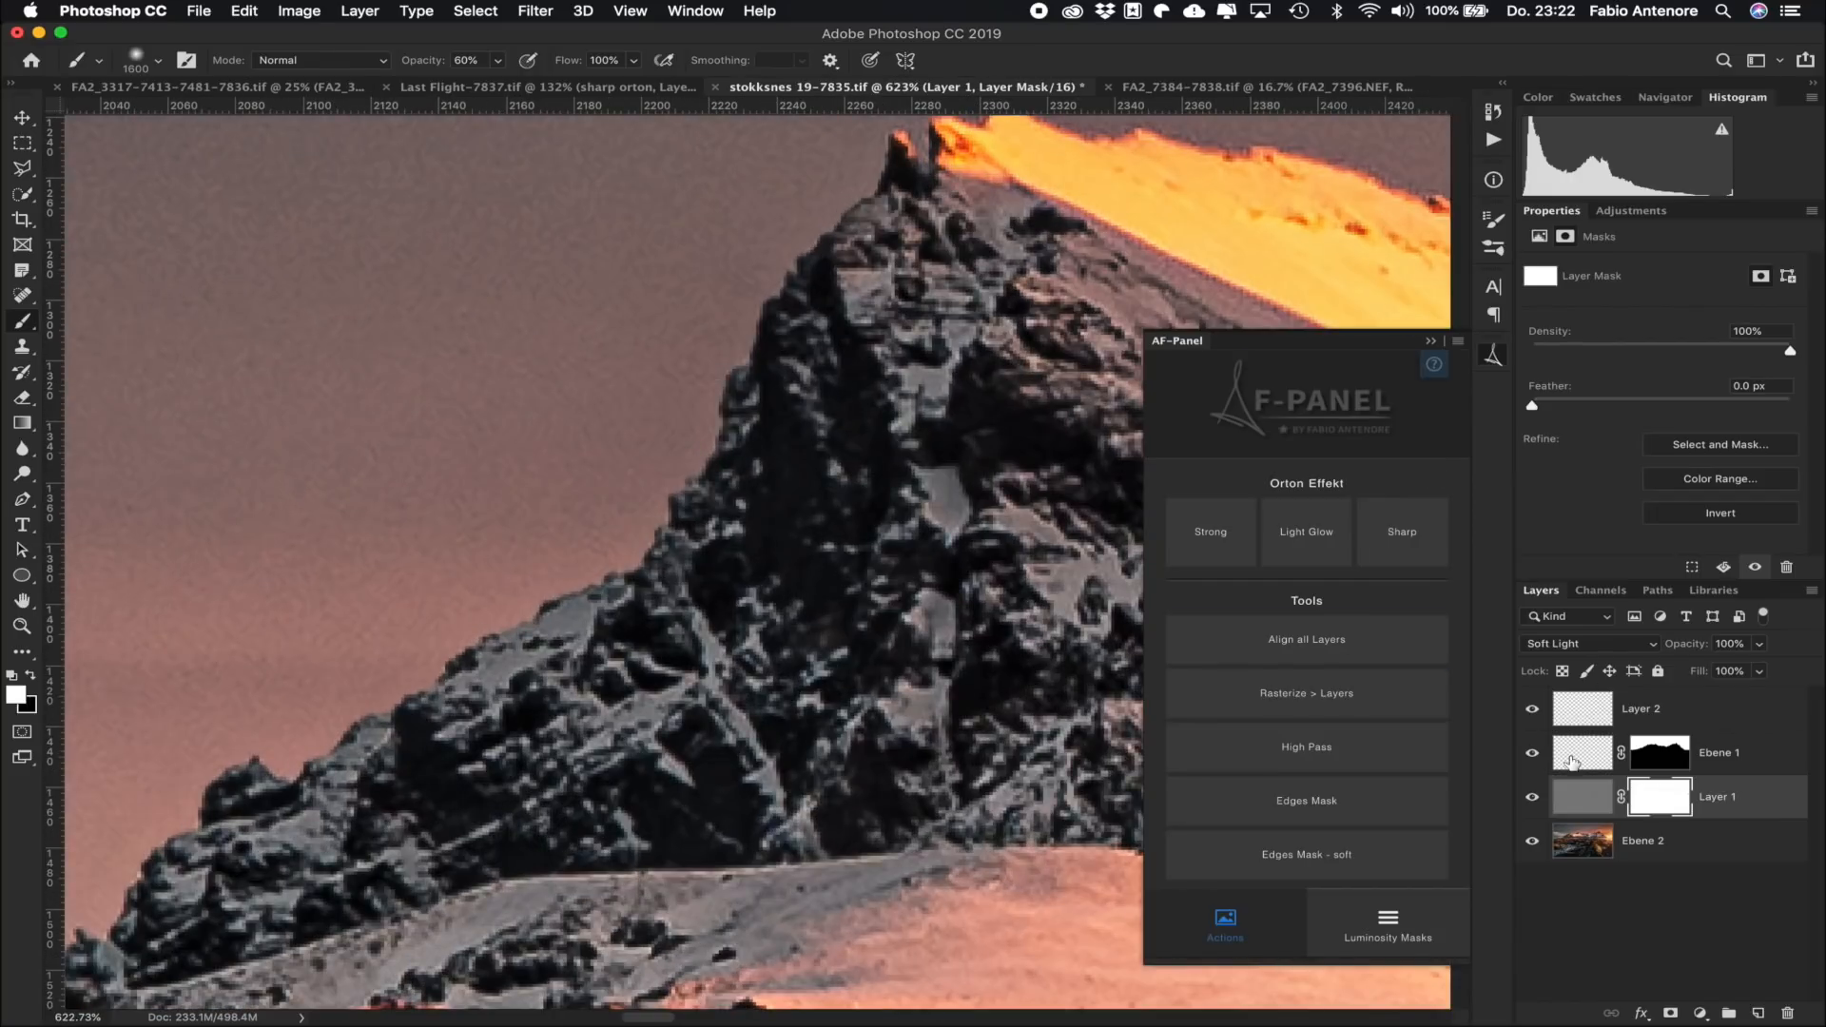
drag(1655, 799, 1789, 1014)
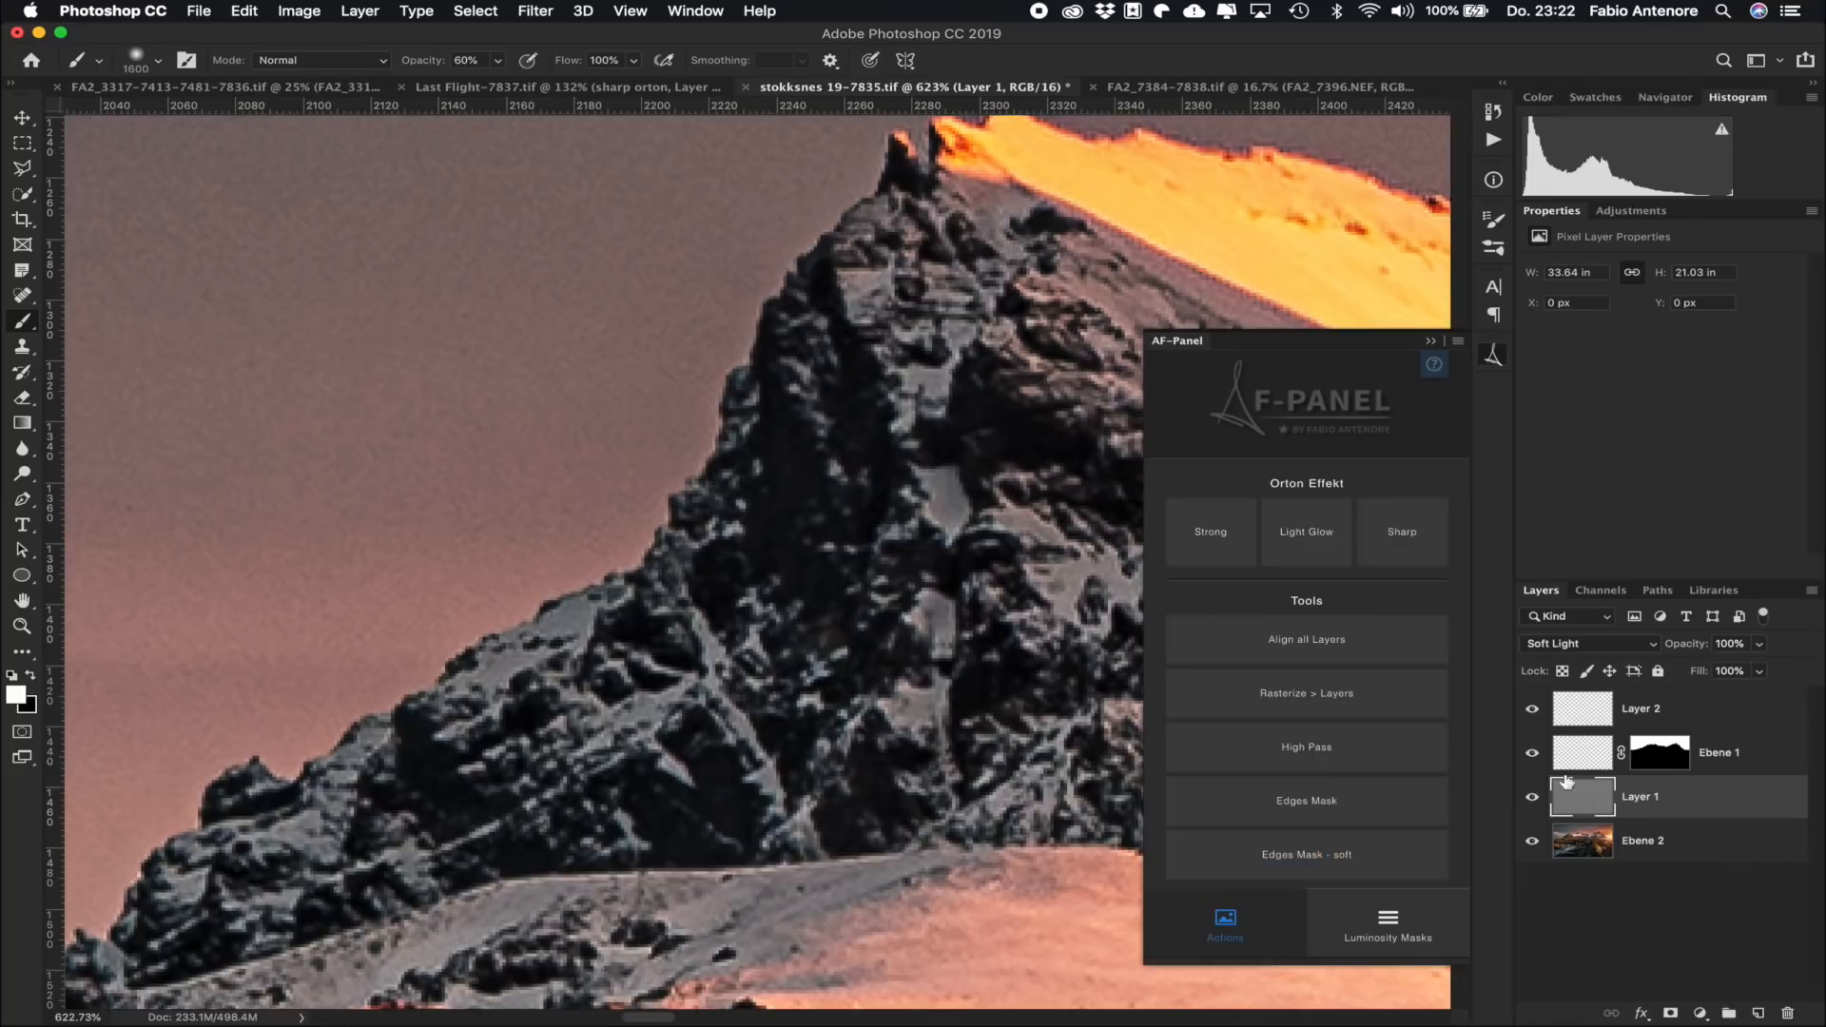
click(1667, 758)
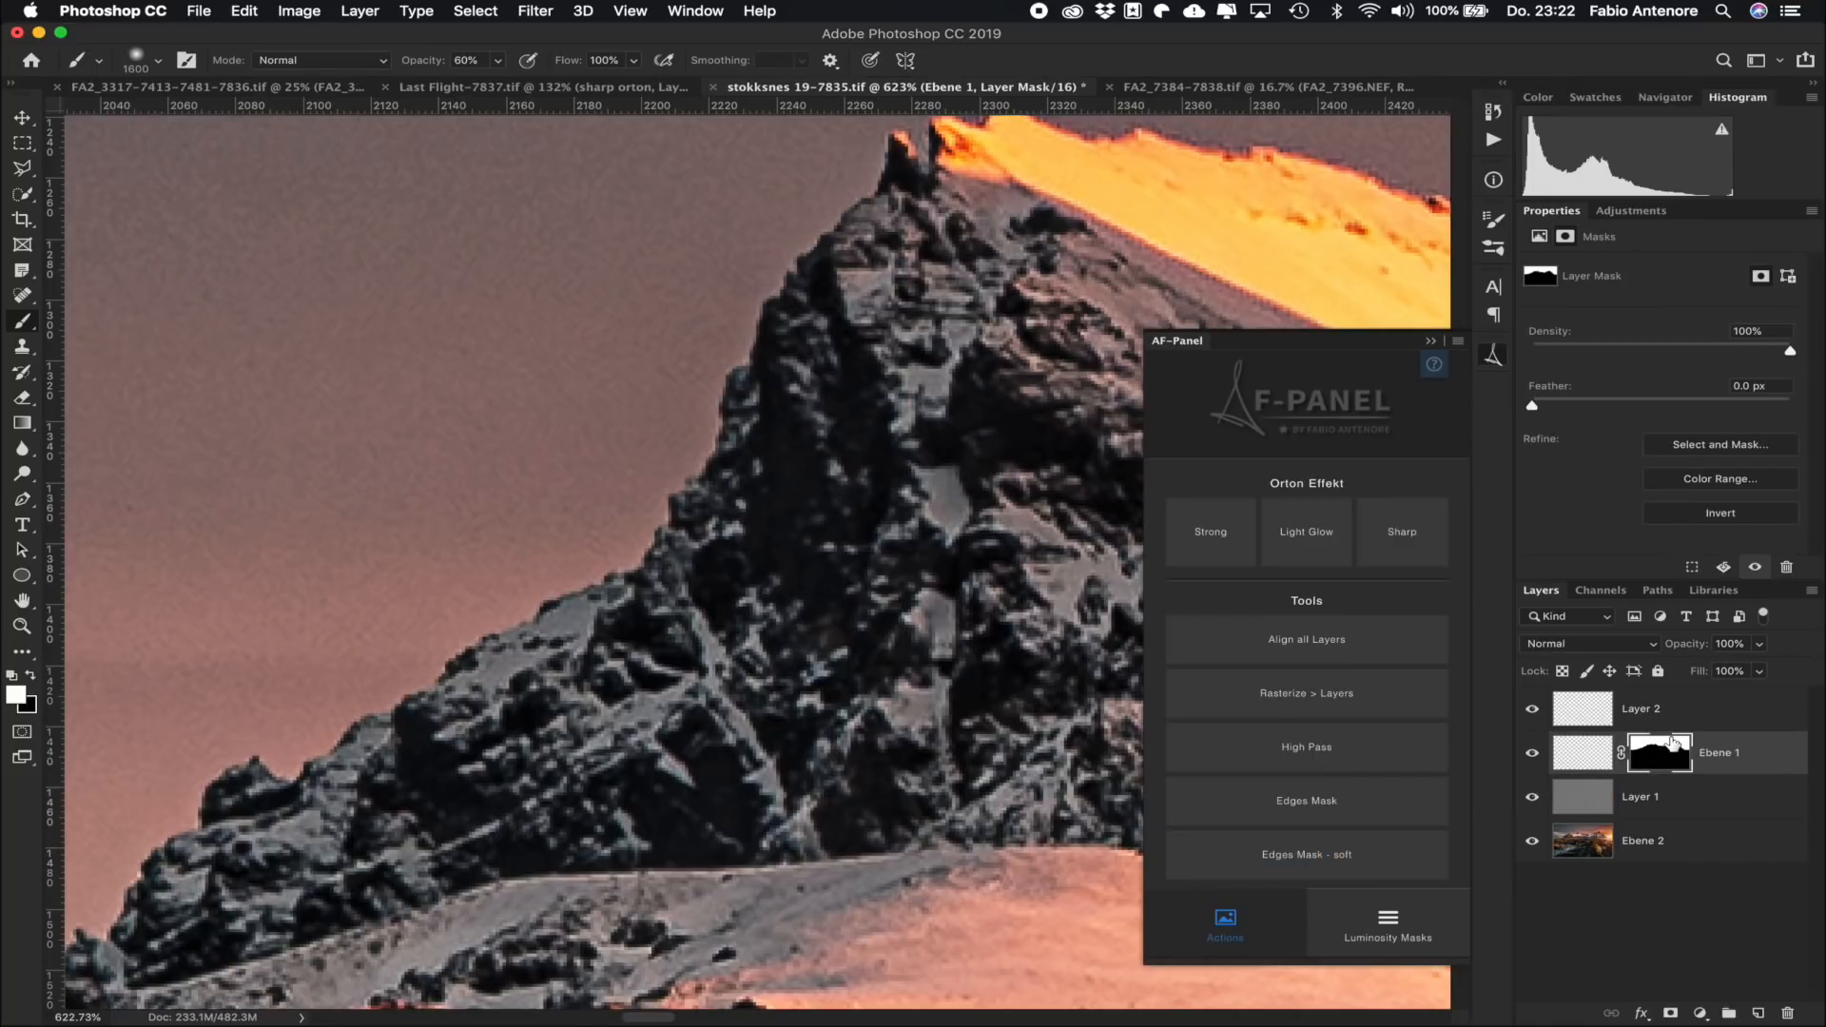
click(1304, 856)
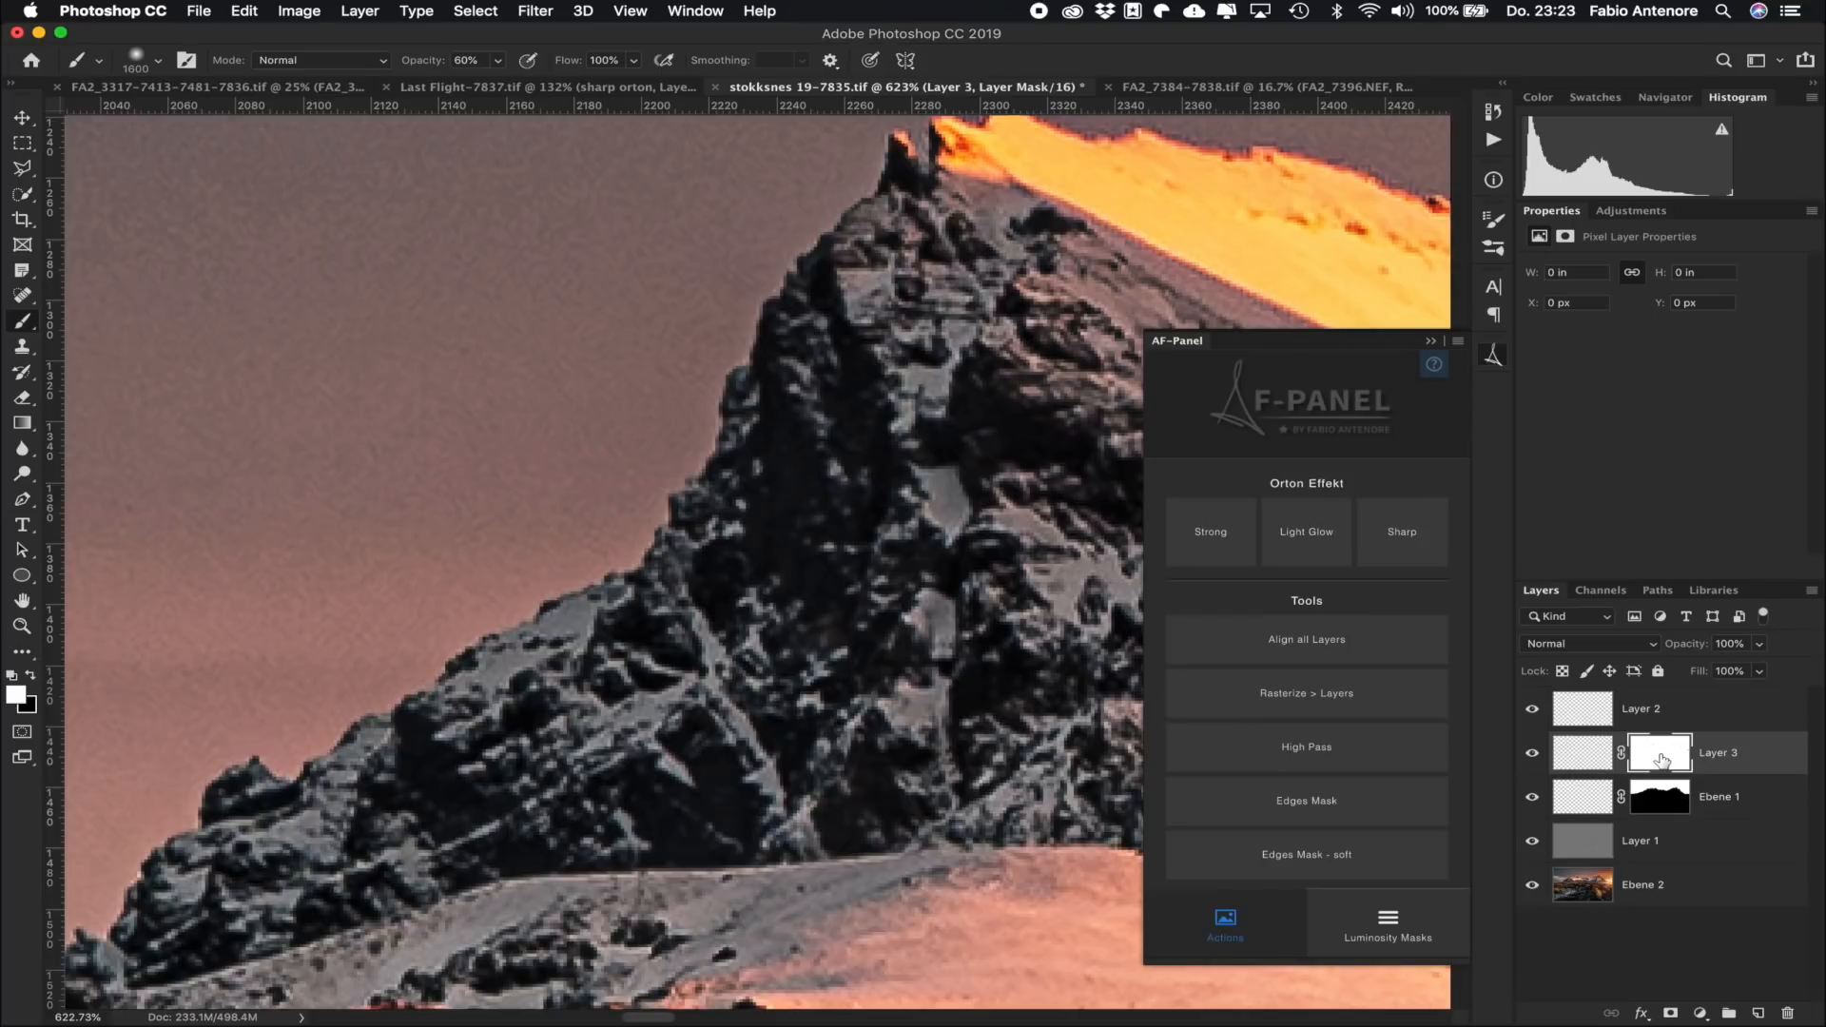
Step: View the soft edges mask on its own, copy it from Layer 3 to Layer 1, and select Layer 1's image
alt+click(1662, 761)
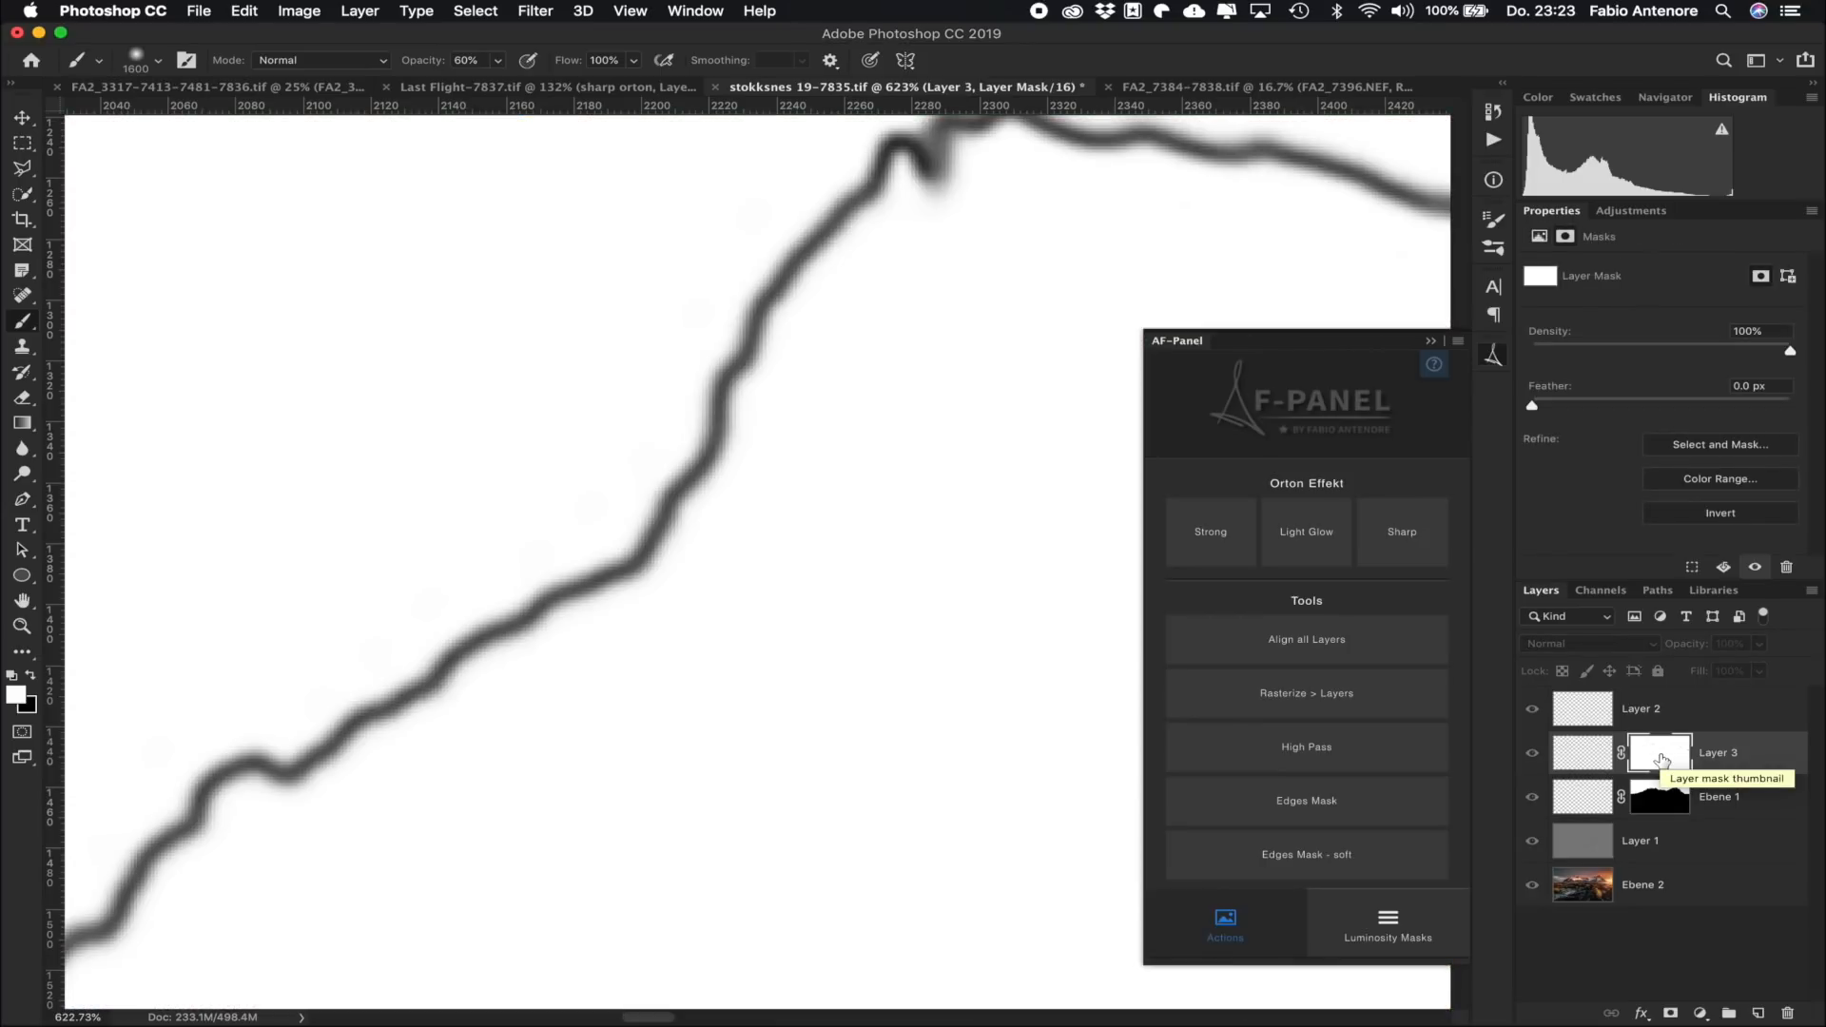
alt+click(1662, 761)
drag(1662, 761, 1664, 847)
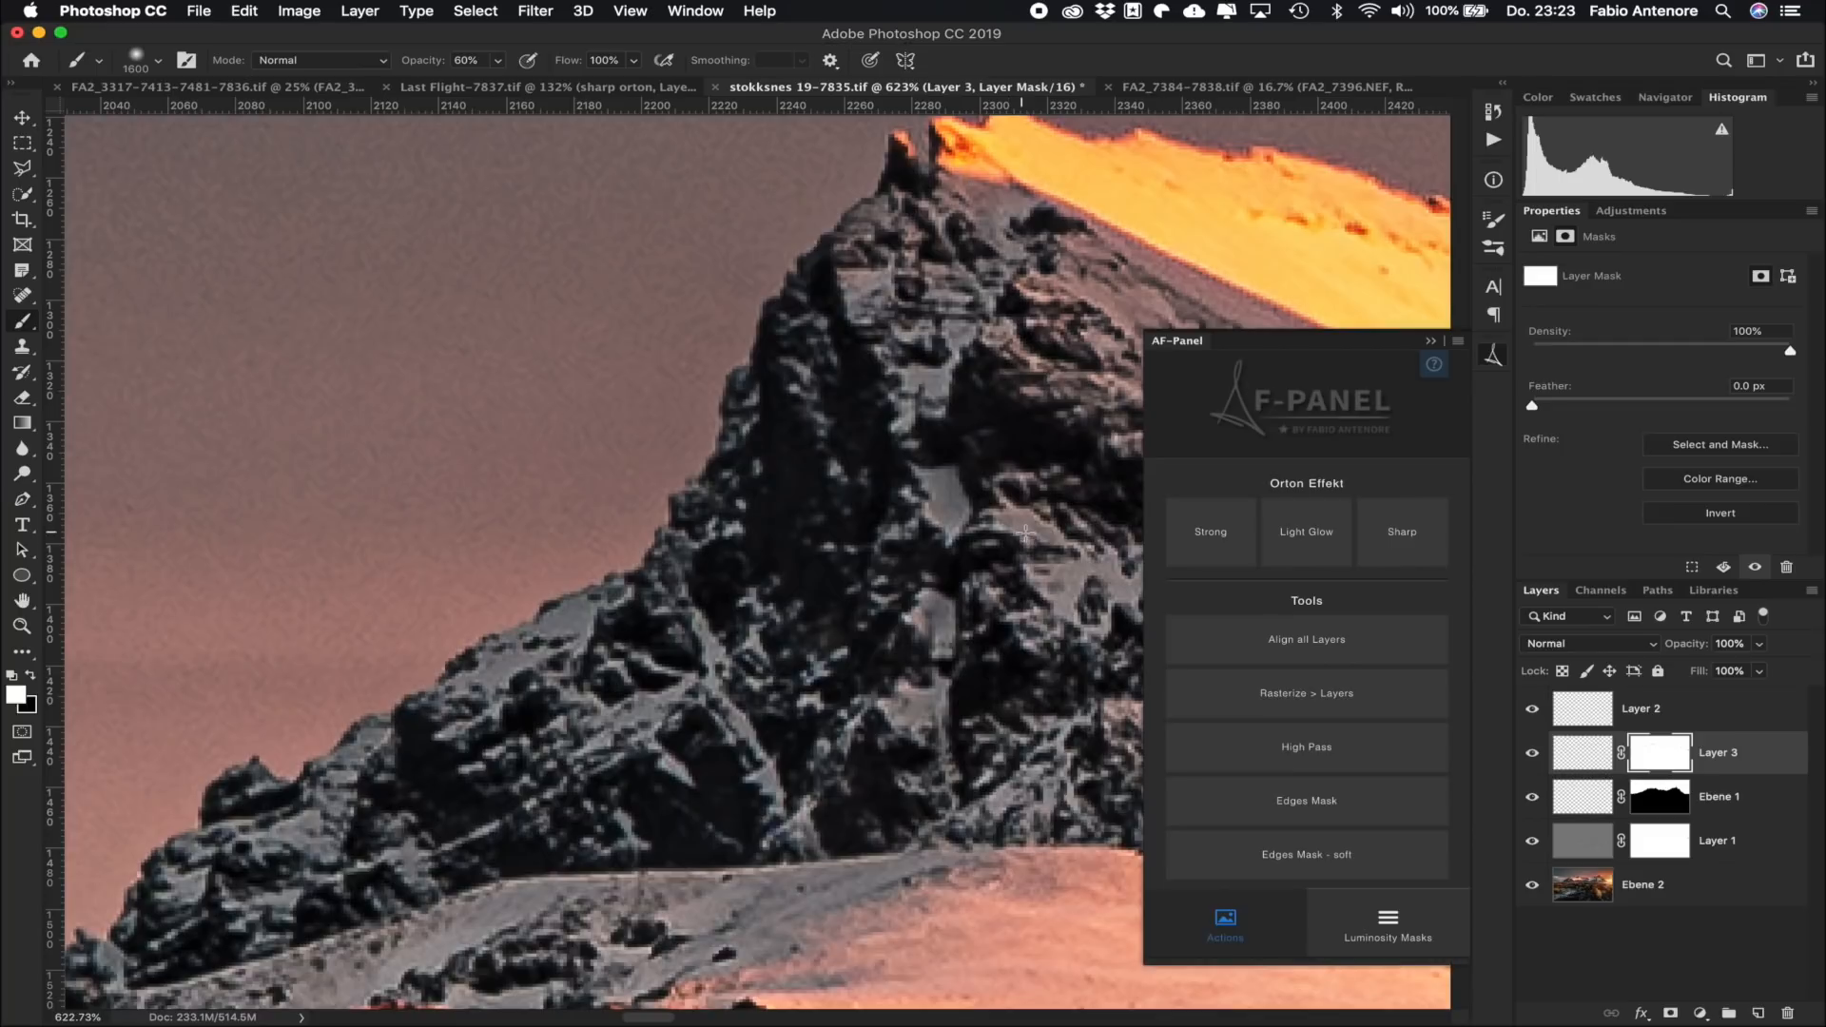
click(1582, 841)
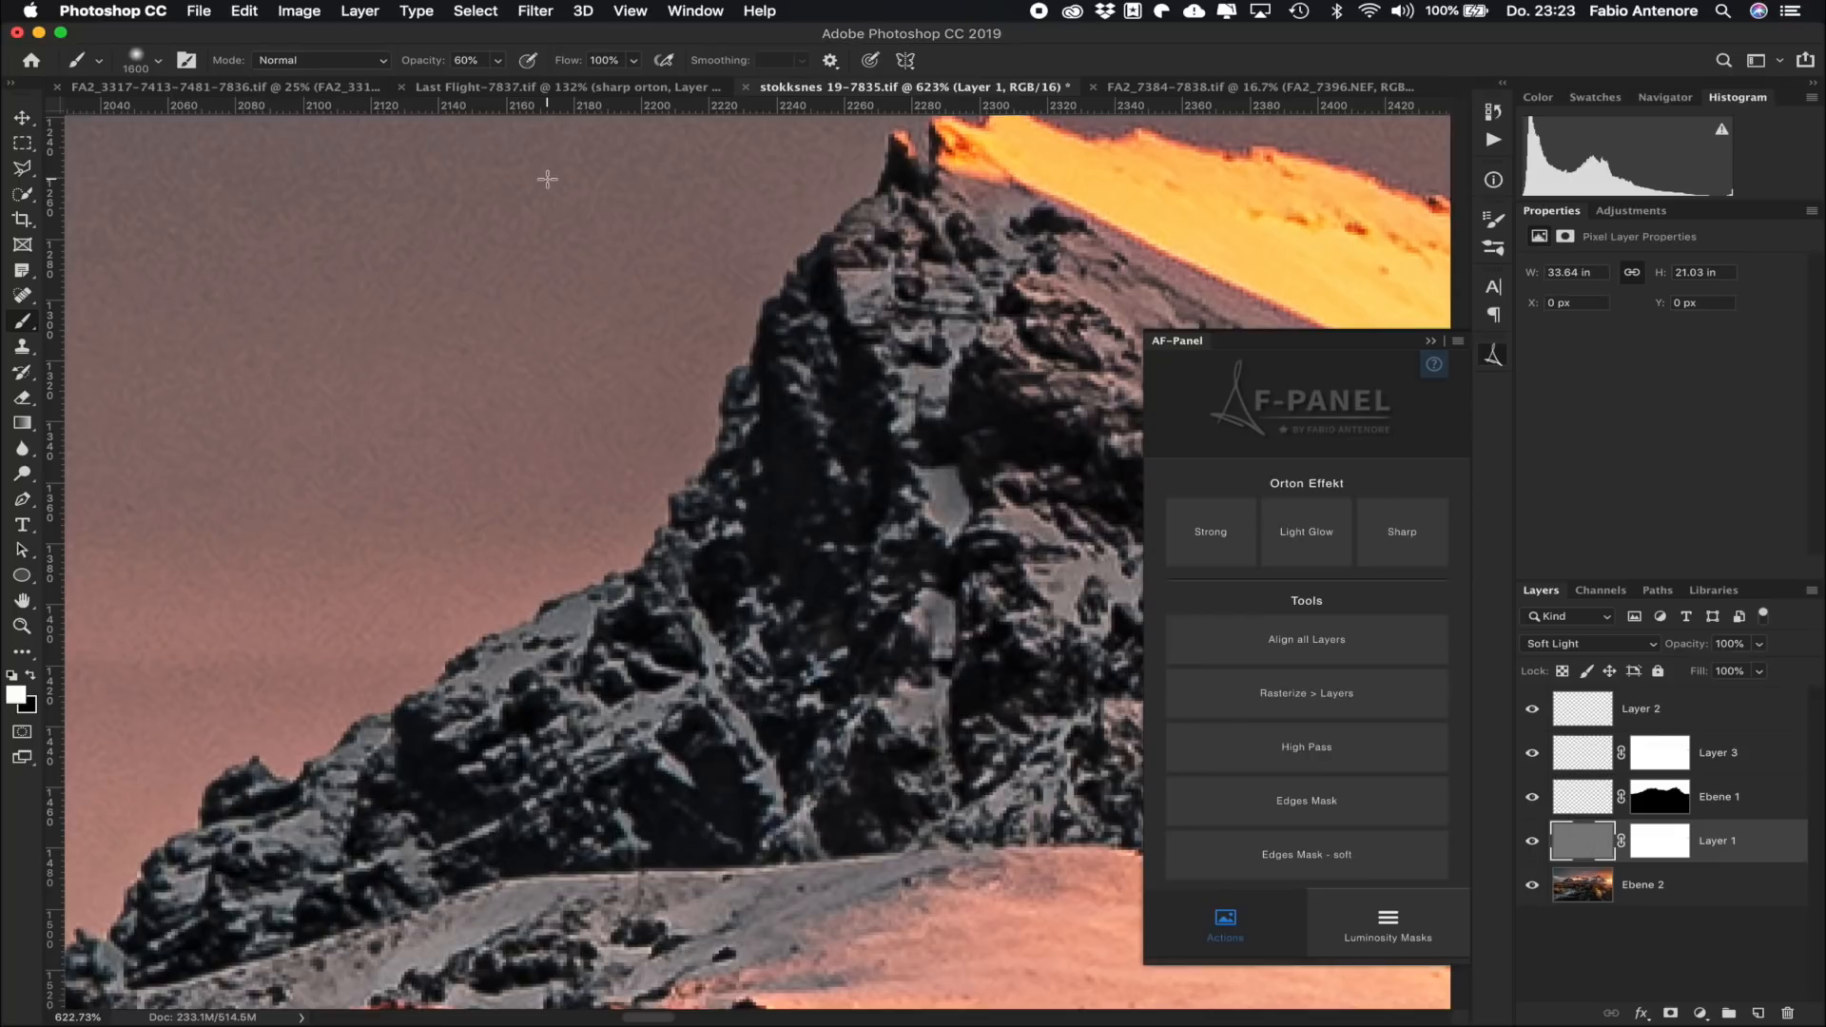
click(285, 87)
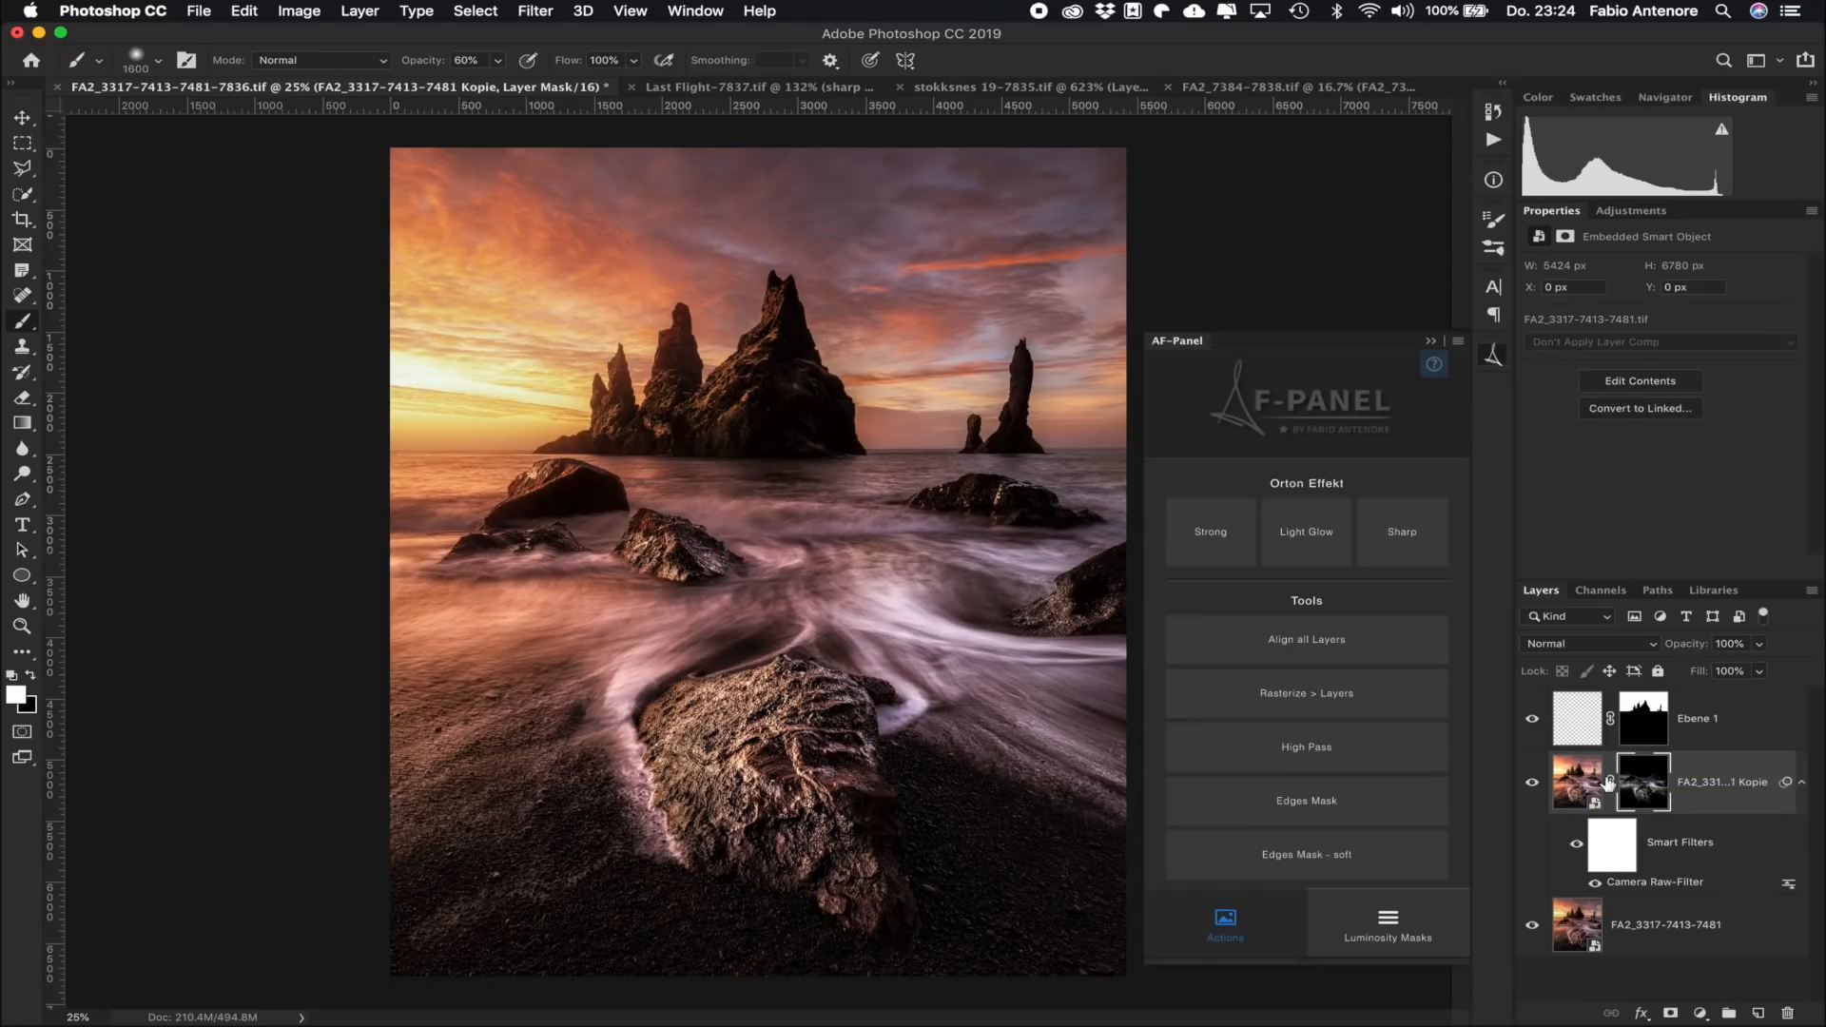
right_click(1720, 777)
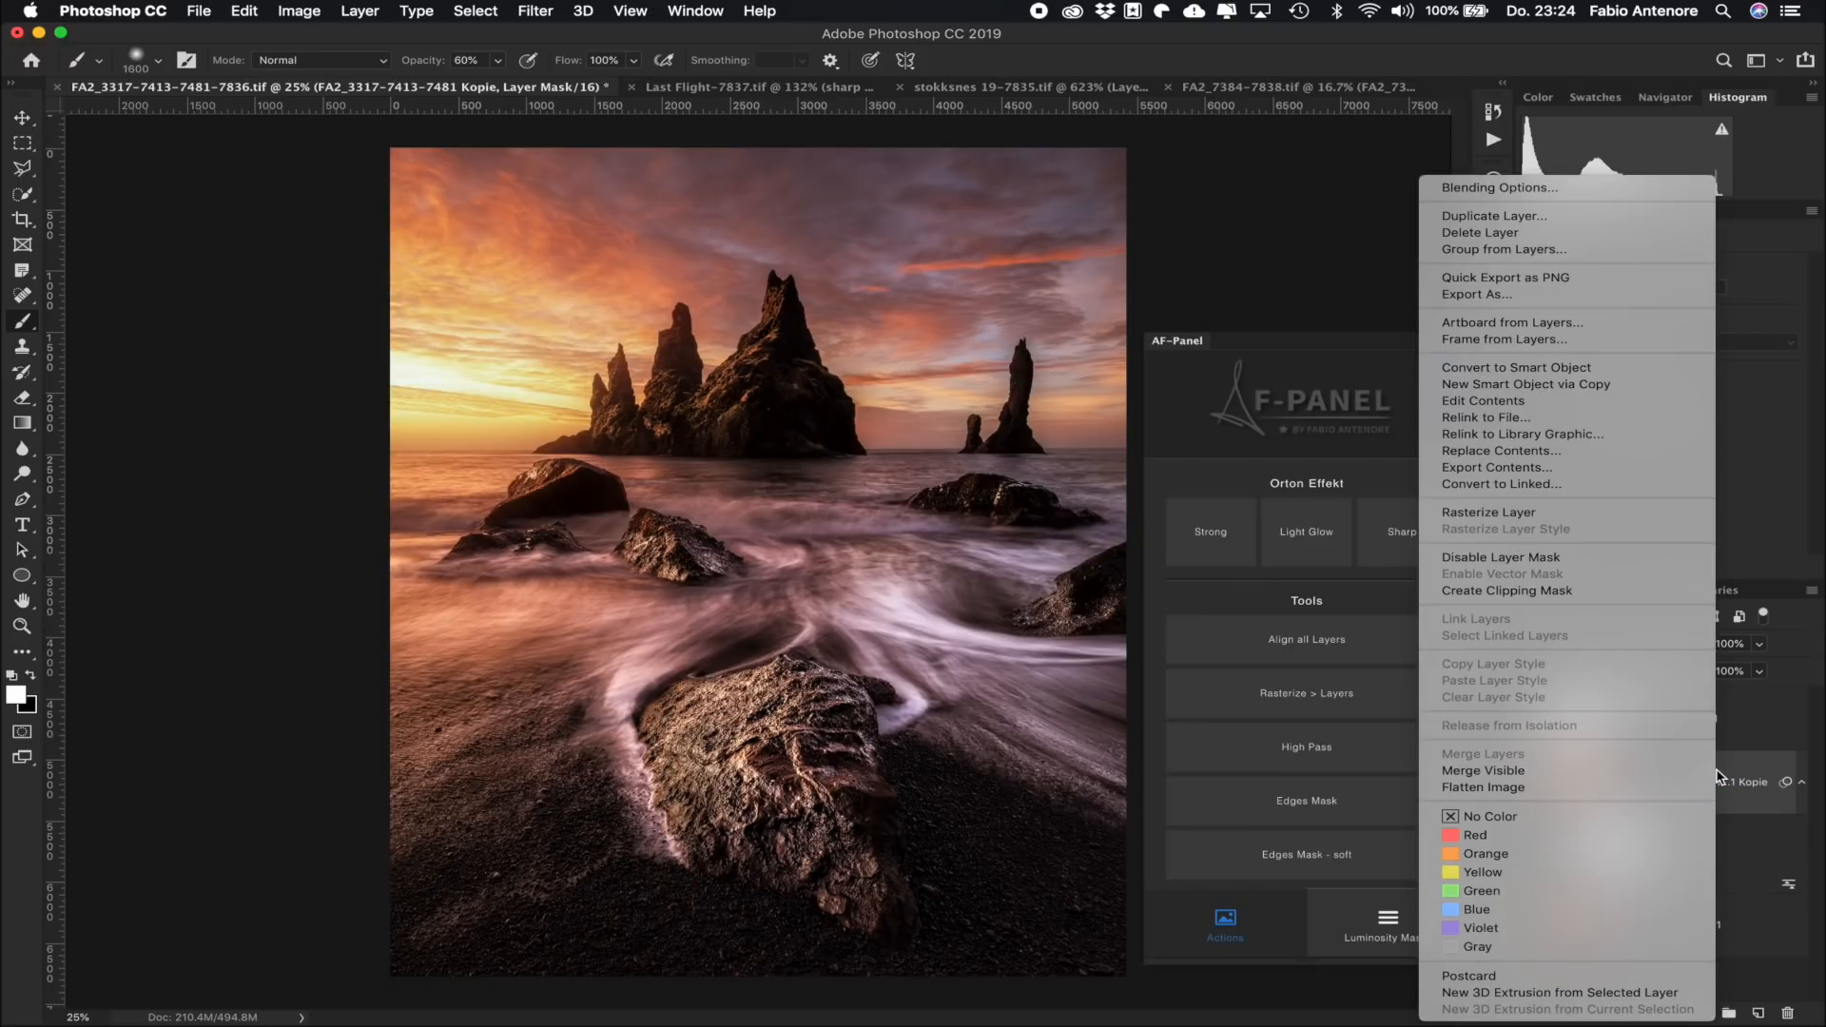
click(1748, 790)
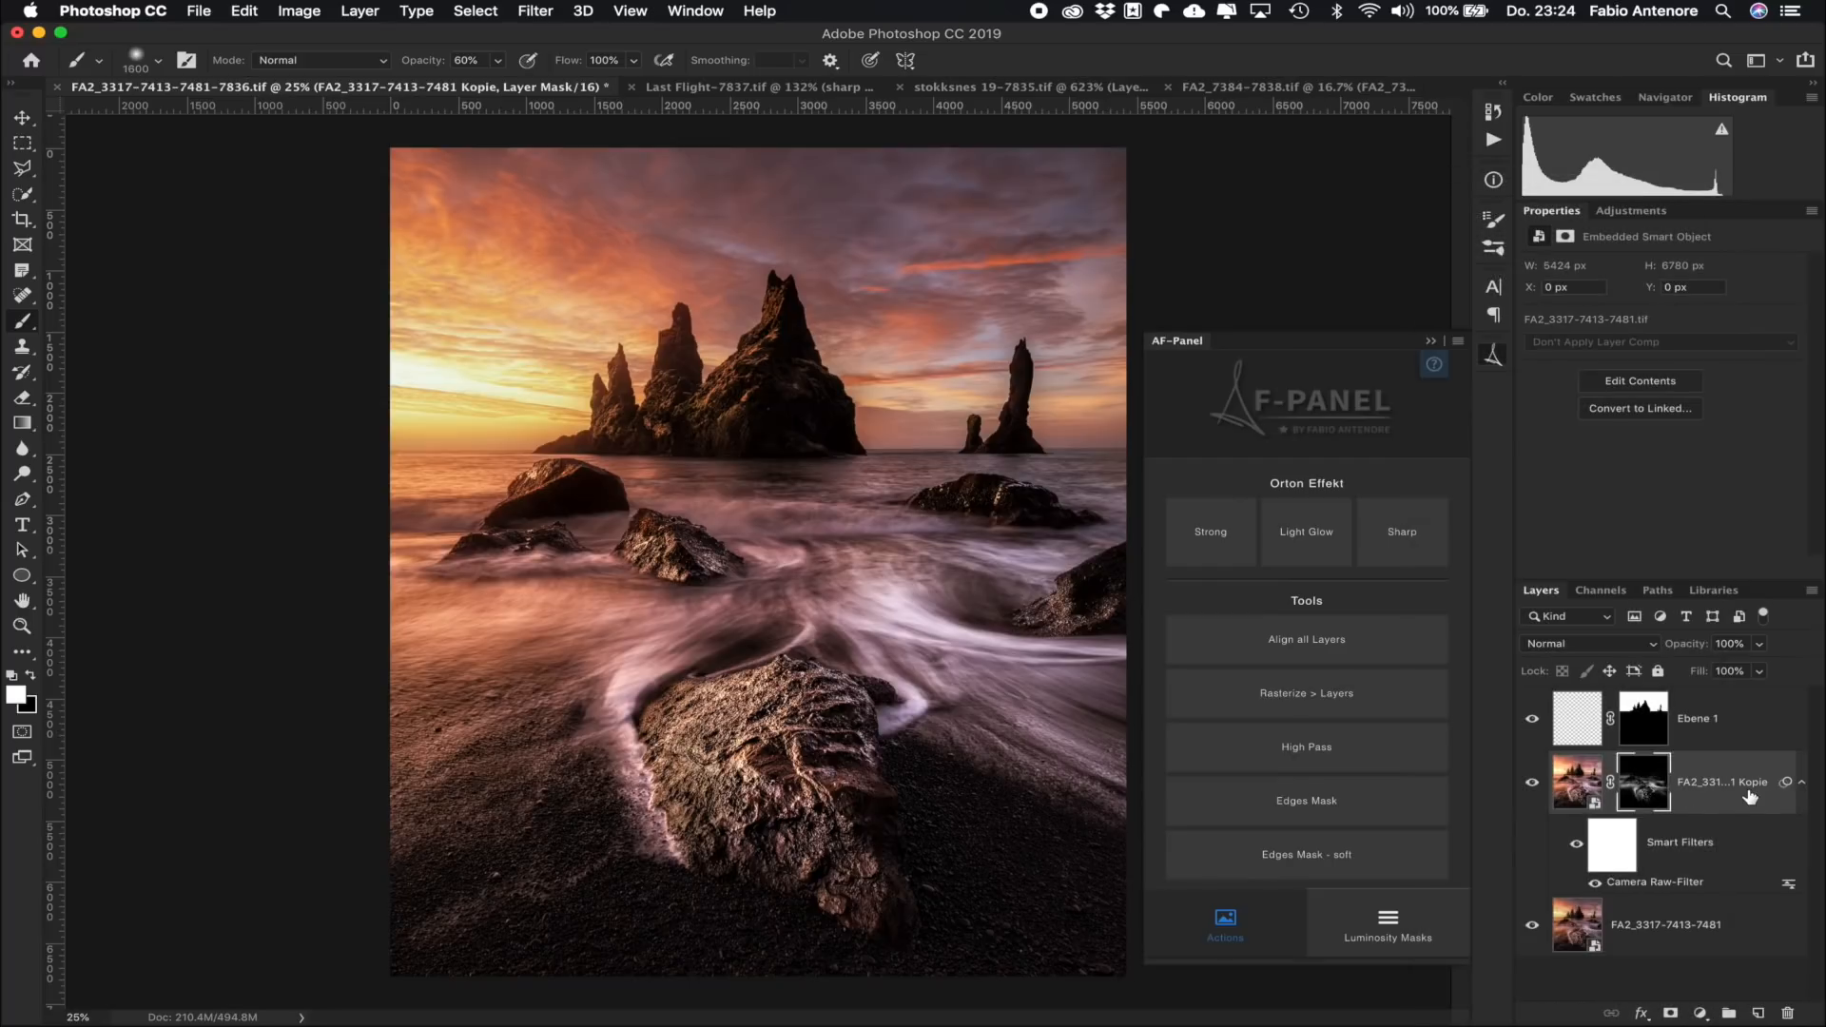
click(1327, 703)
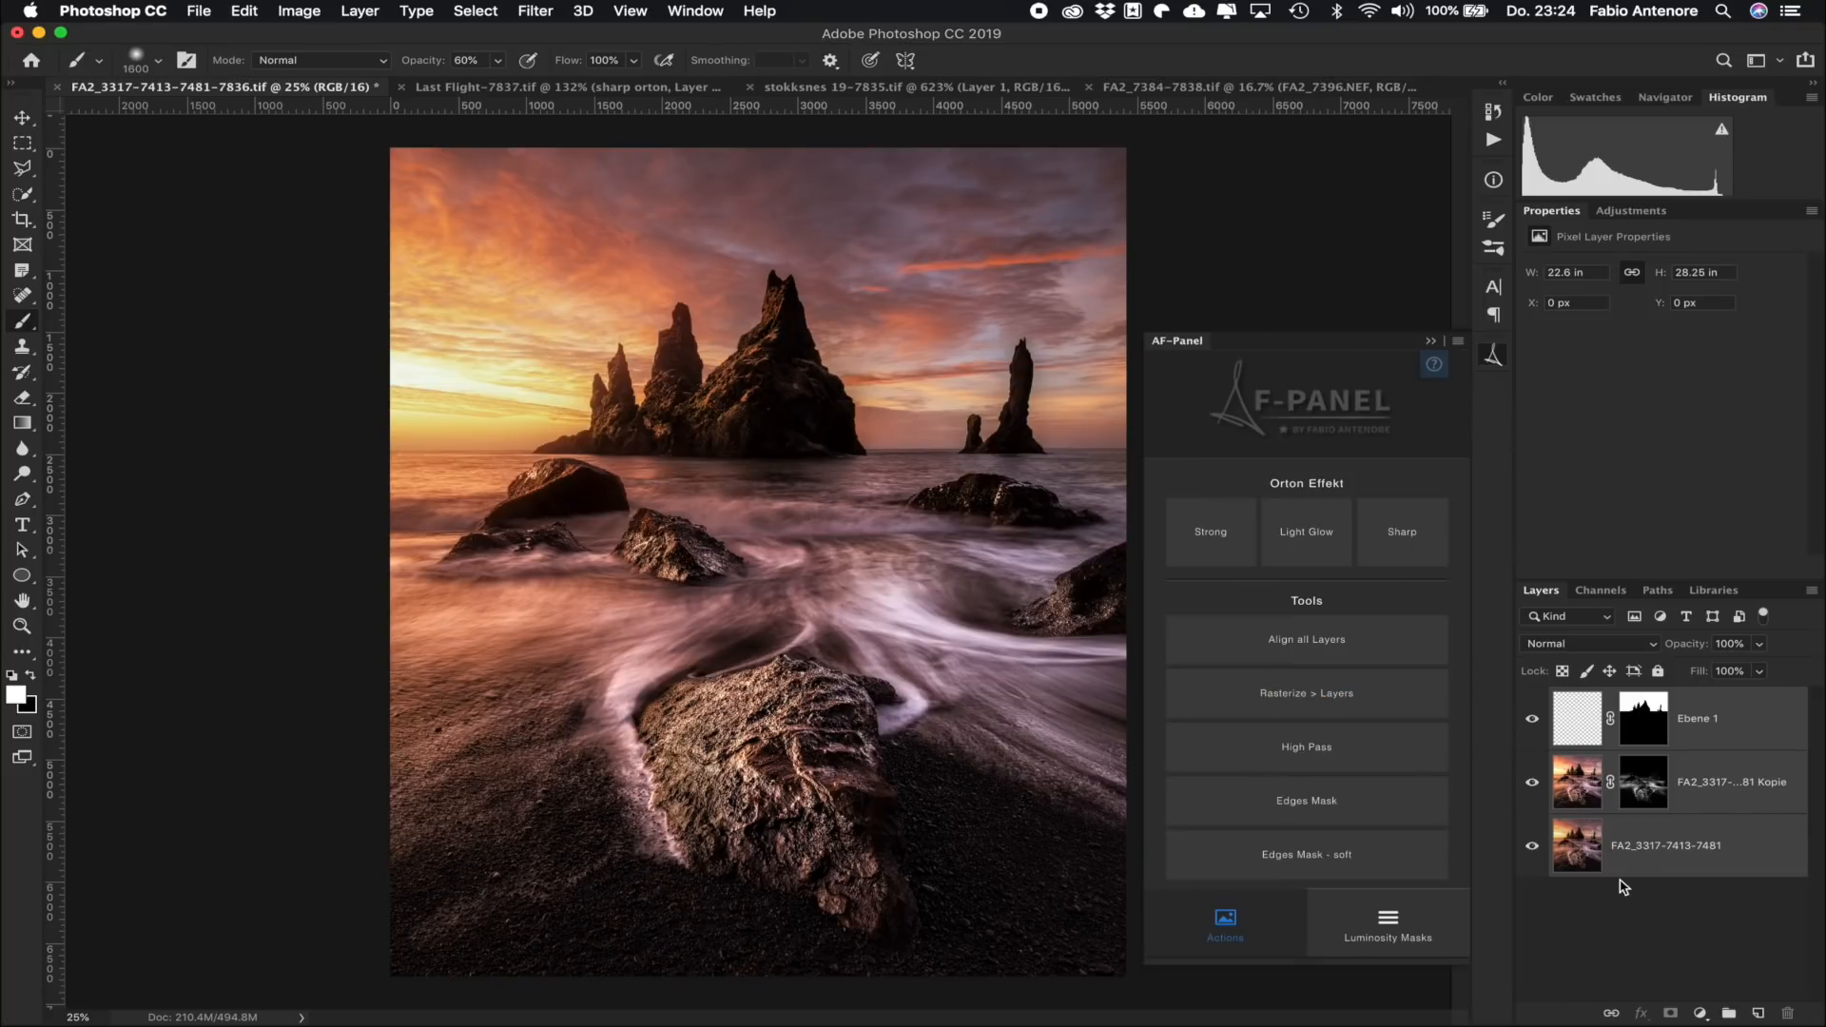
click(1750, 862)
click(1714, 921)
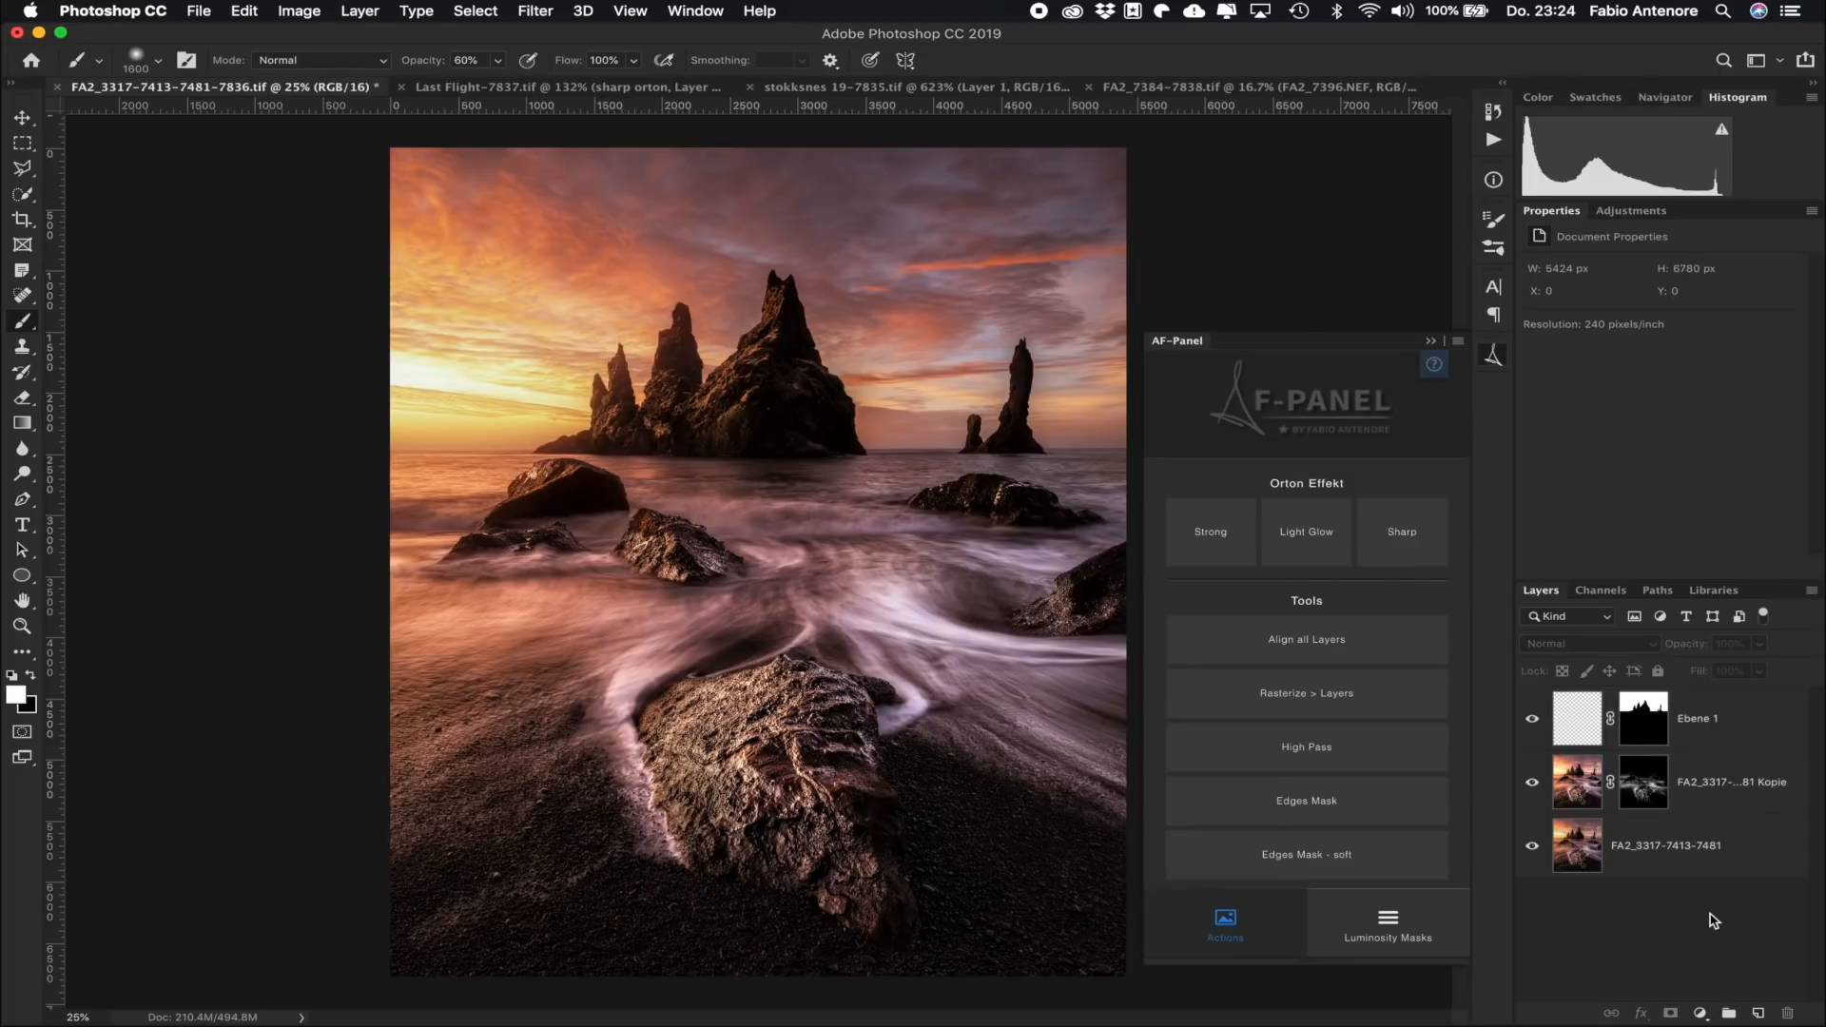
Step: Switch to the FA2_7384-7838.tif waterfall image, examine the cave edge against the sky up close, and select the FA2_7384.NEF layer
click(1230, 86)
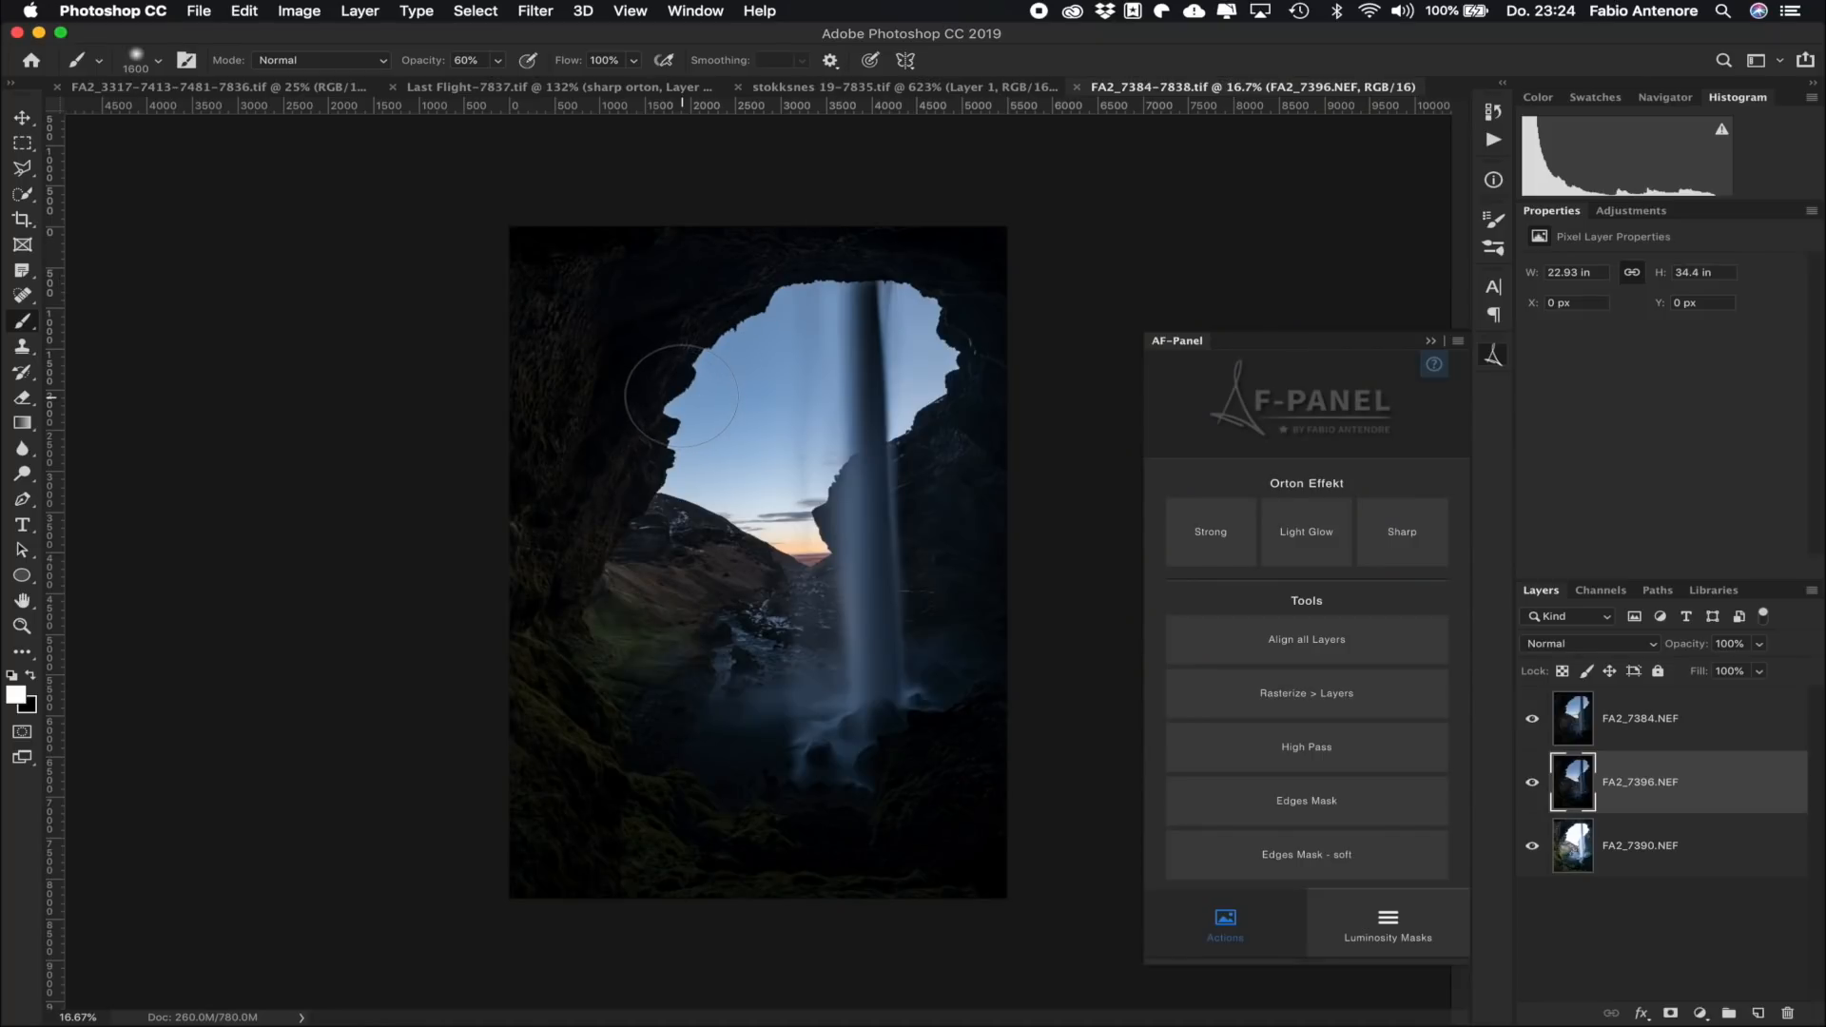
scroll(681, 396, up, 5)
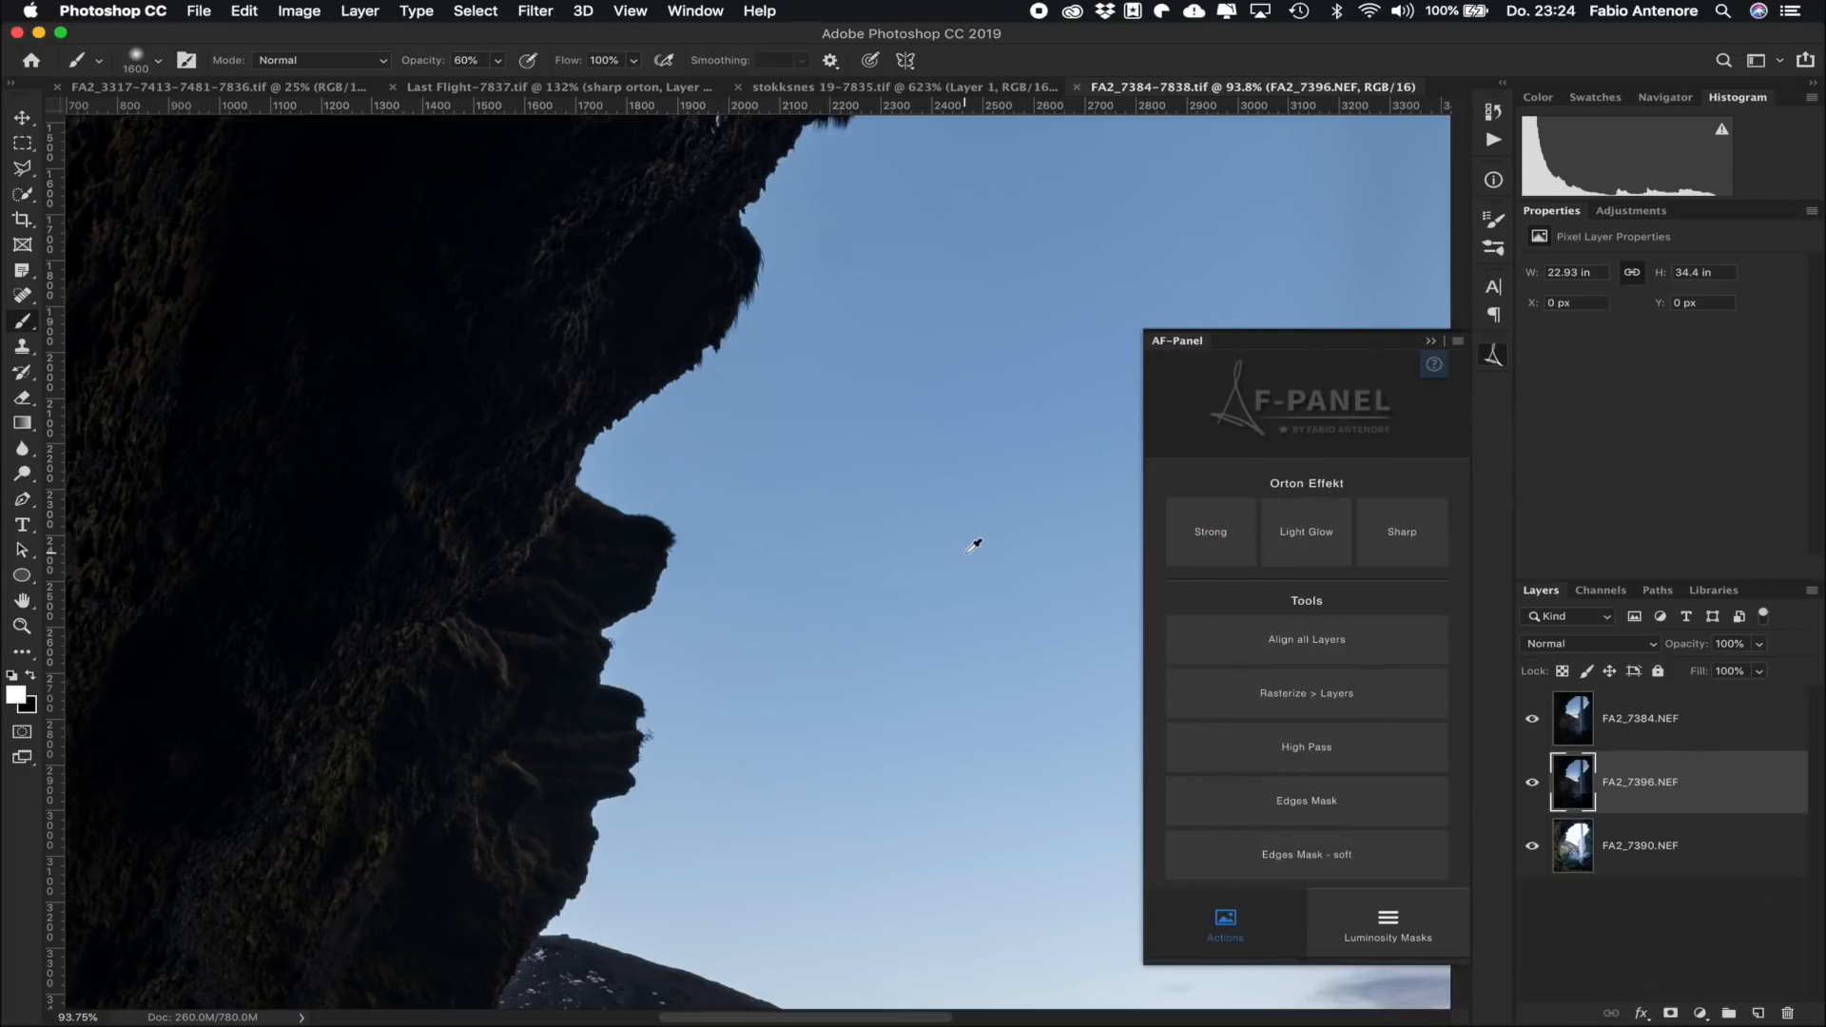
scroll(979, 533, down, 4)
scroll(852, 482, up, 6)
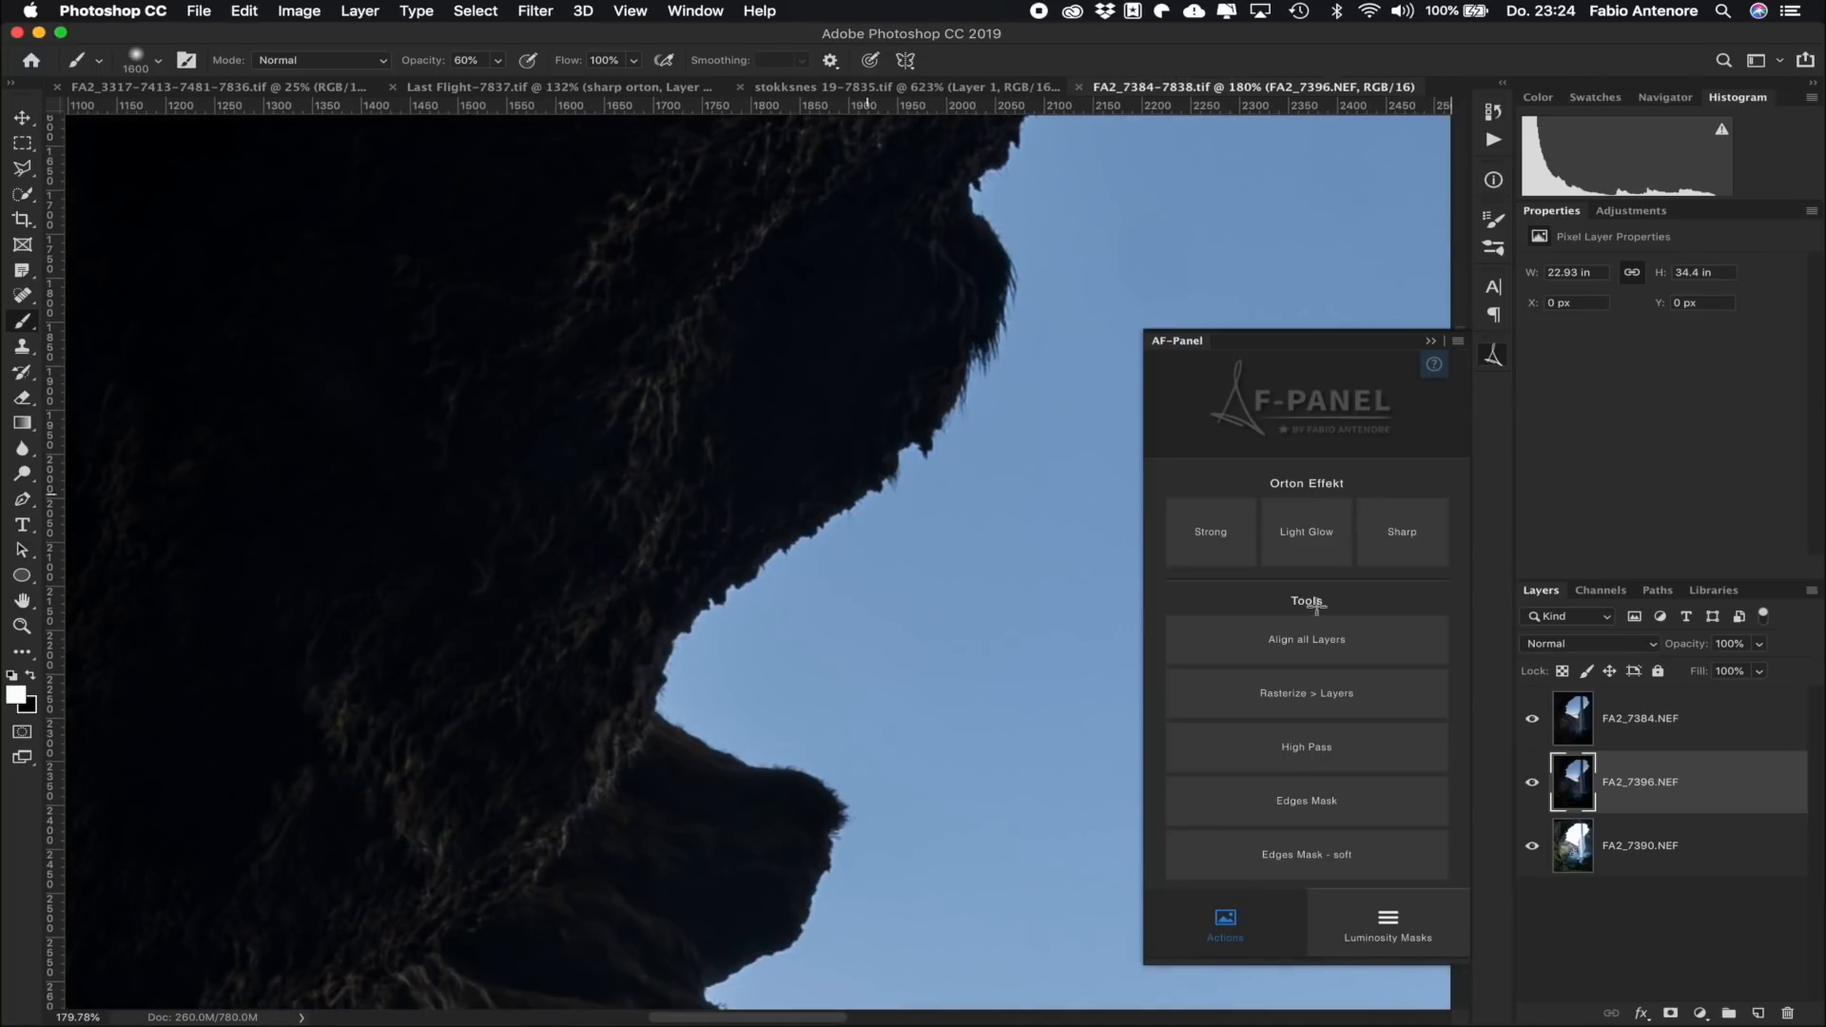
click(1664, 722)
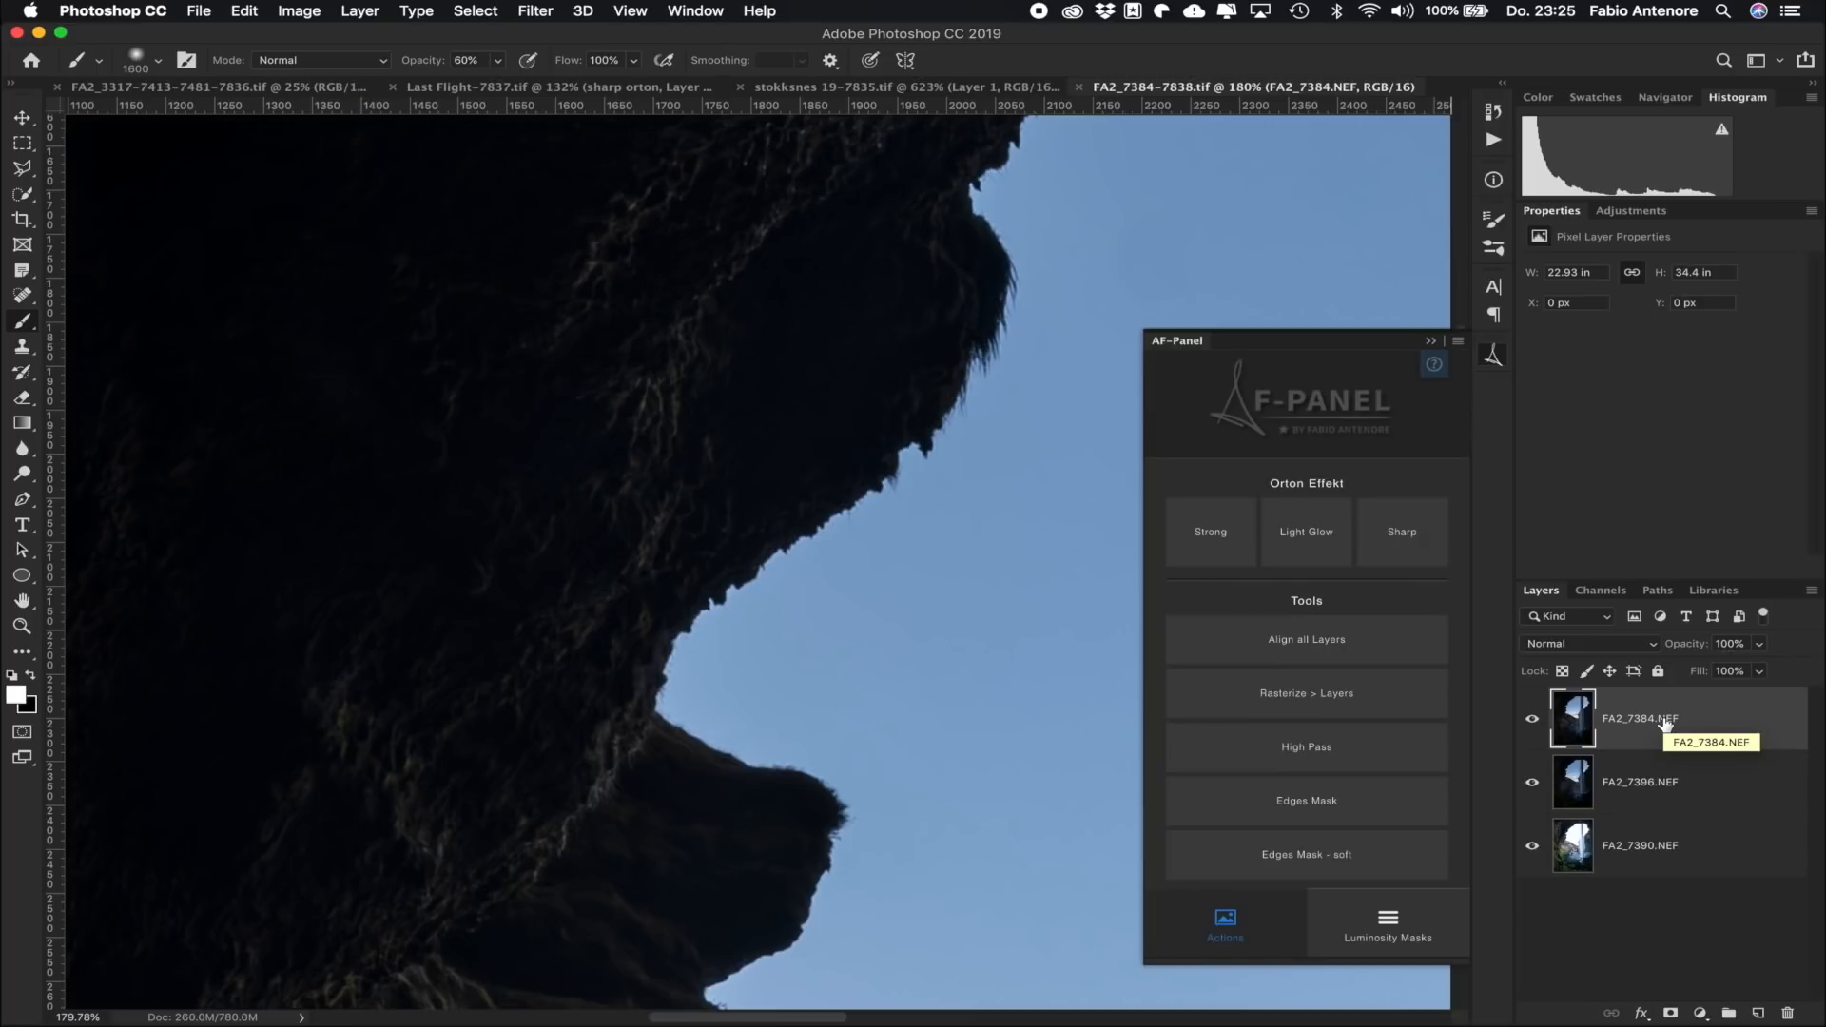
Step: Hide and show the FA2_7384.NEF layer repeatedly to compare its position with the layer beneath
click(1532, 719)
click(1533, 719)
click(1533, 720)
click(1533, 719)
click(1532, 719)
click(1533, 719)
click(1532, 719)
click(1533, 719)
click(1536, 717)
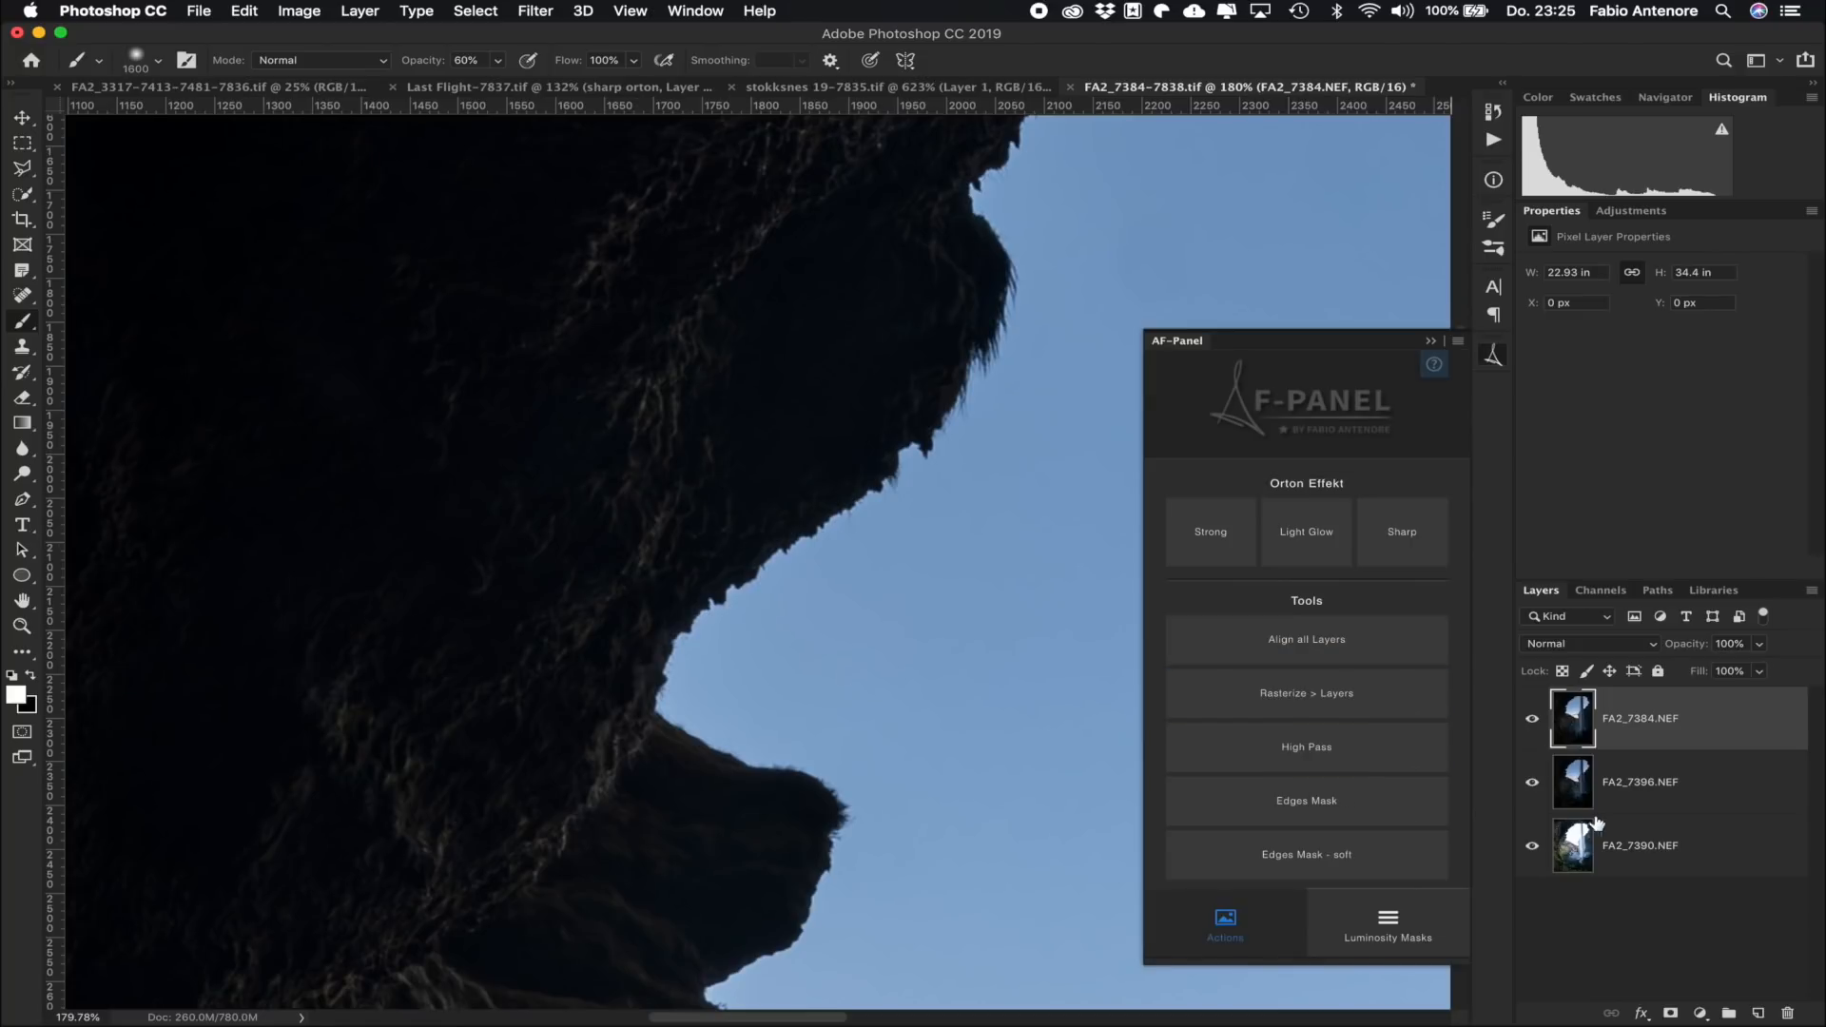
Step: Select the FA2_7390.NEF layer and hide FA2_7396.NEF and FA2_7384.NEF to examine the bright exposure's rock detail
click(1691, 852)
click(1536, 782)
click(1535, 725)
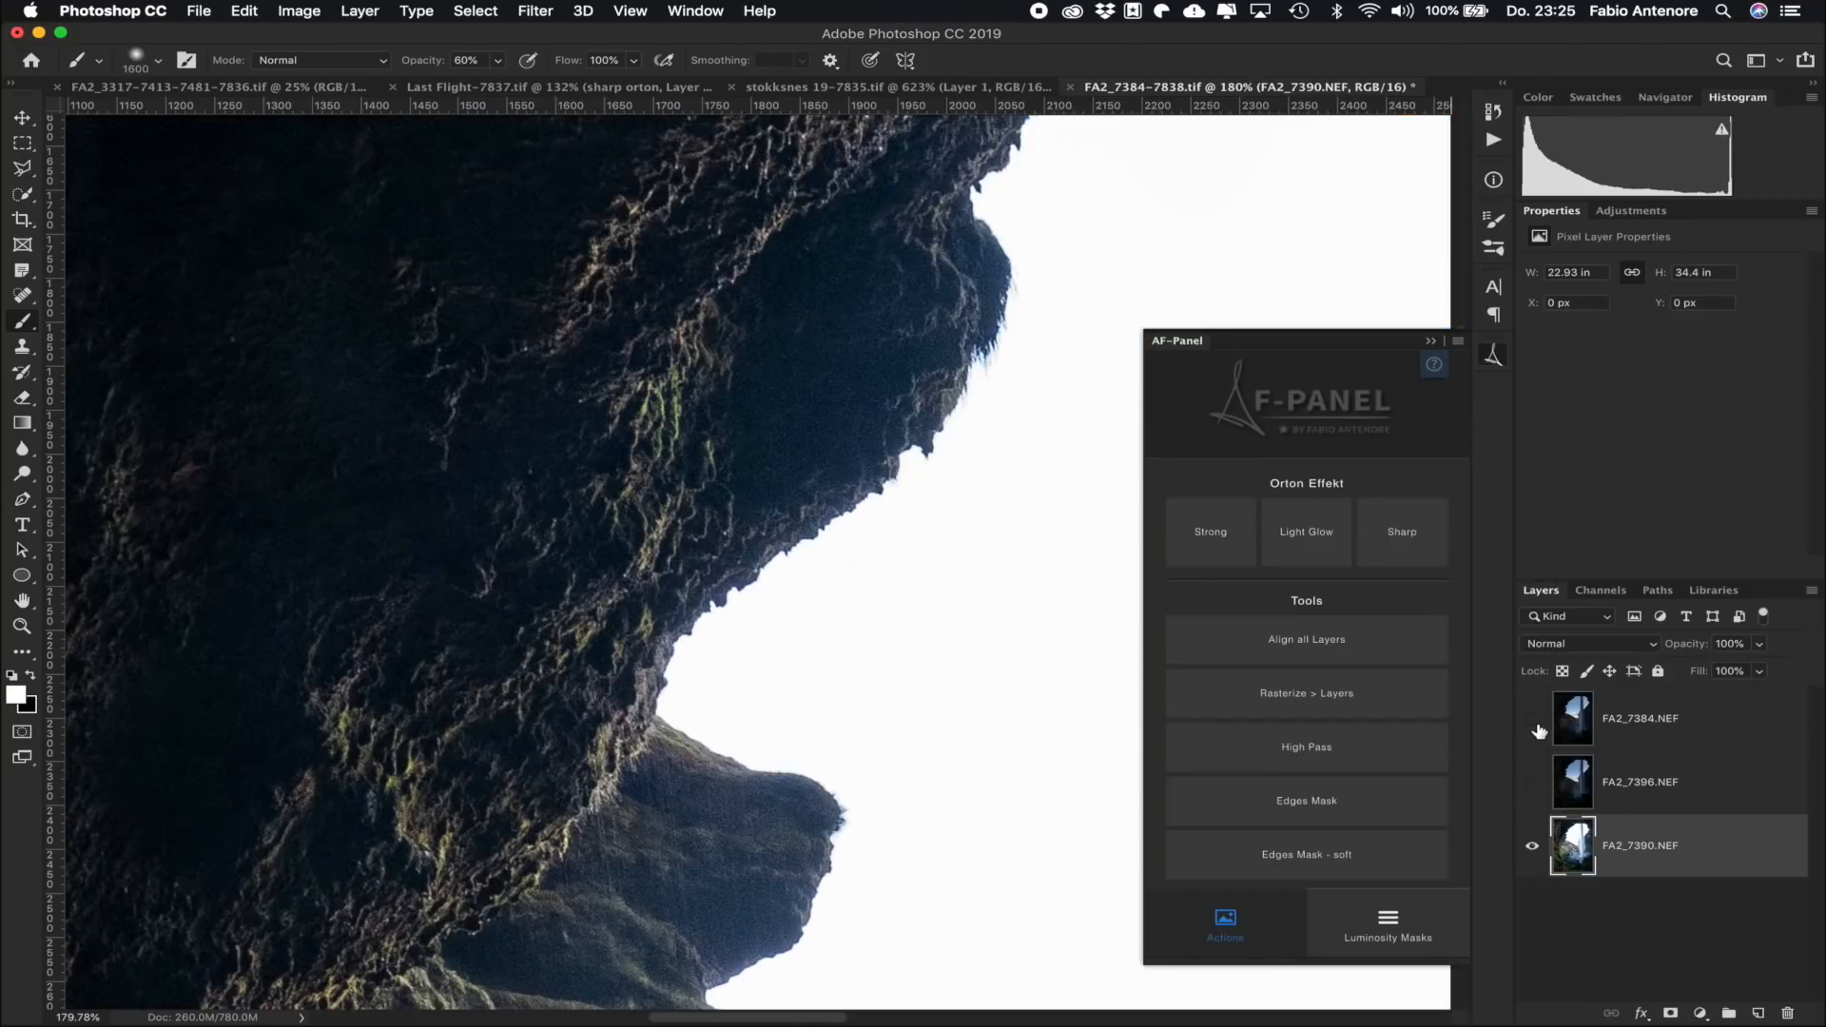
scroll(714, 590, down, 5)
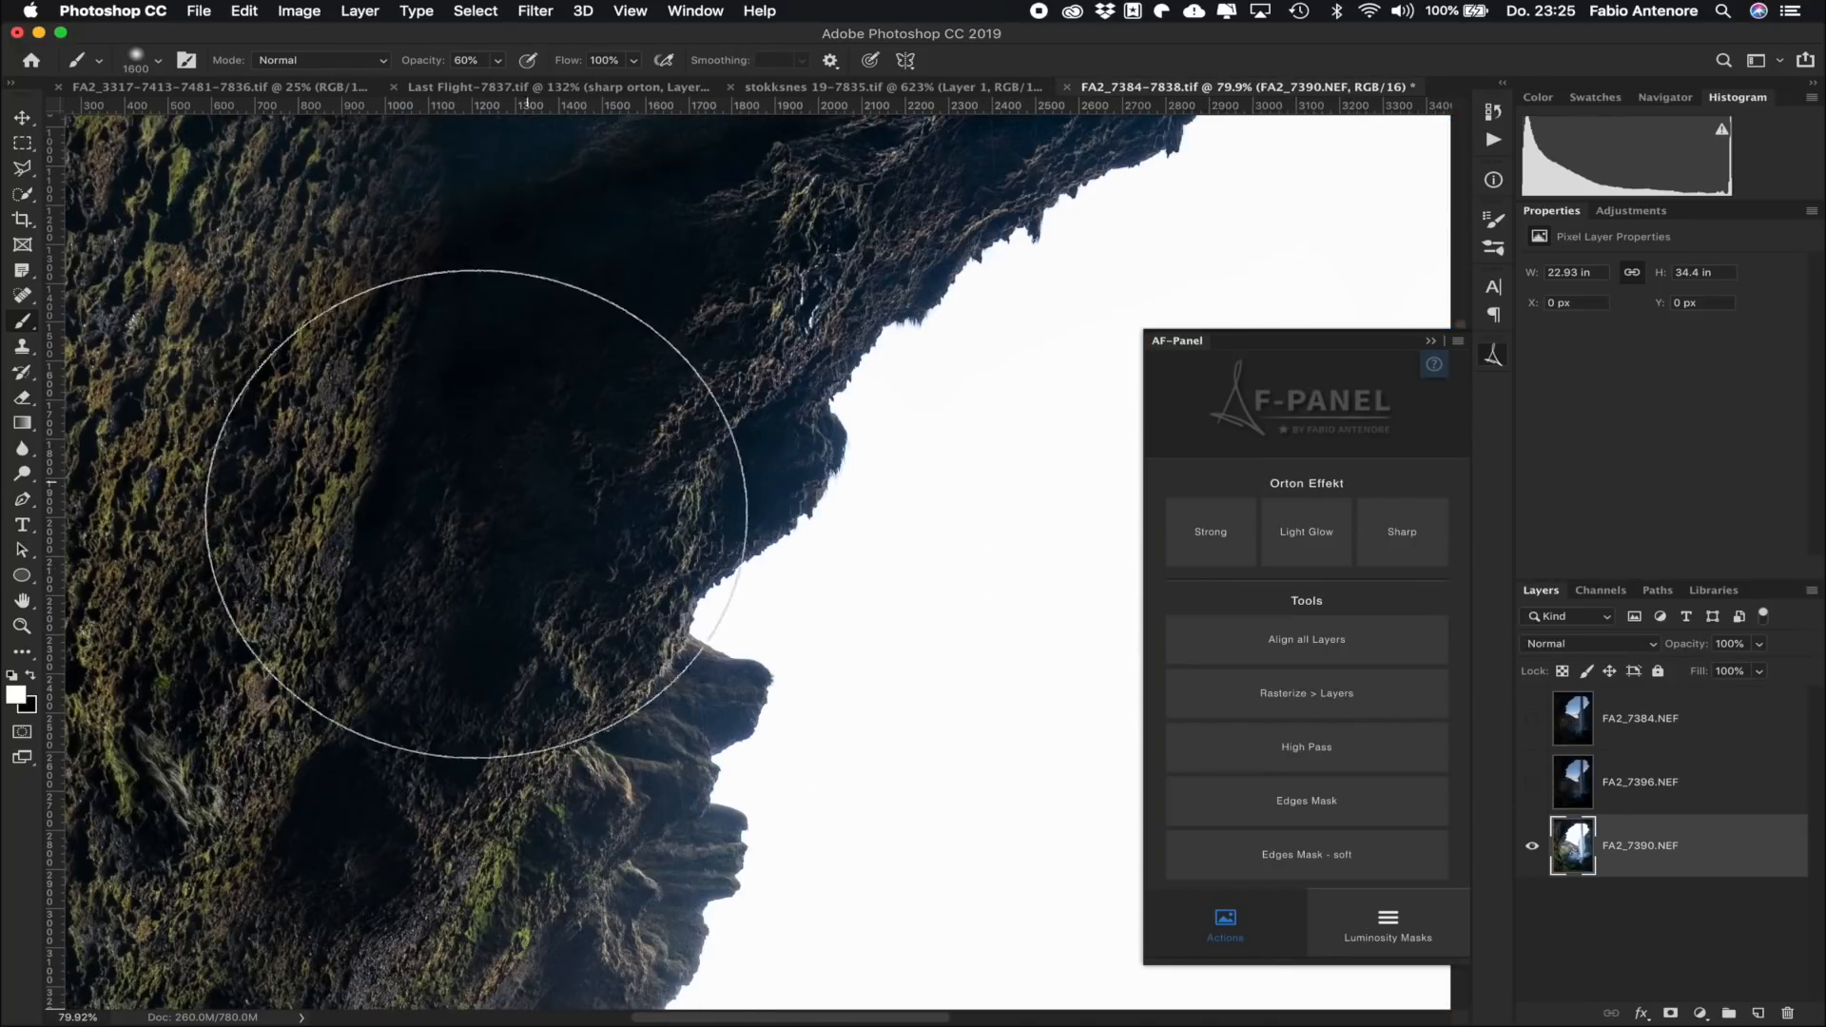
scroll(477, 441, up, 2)
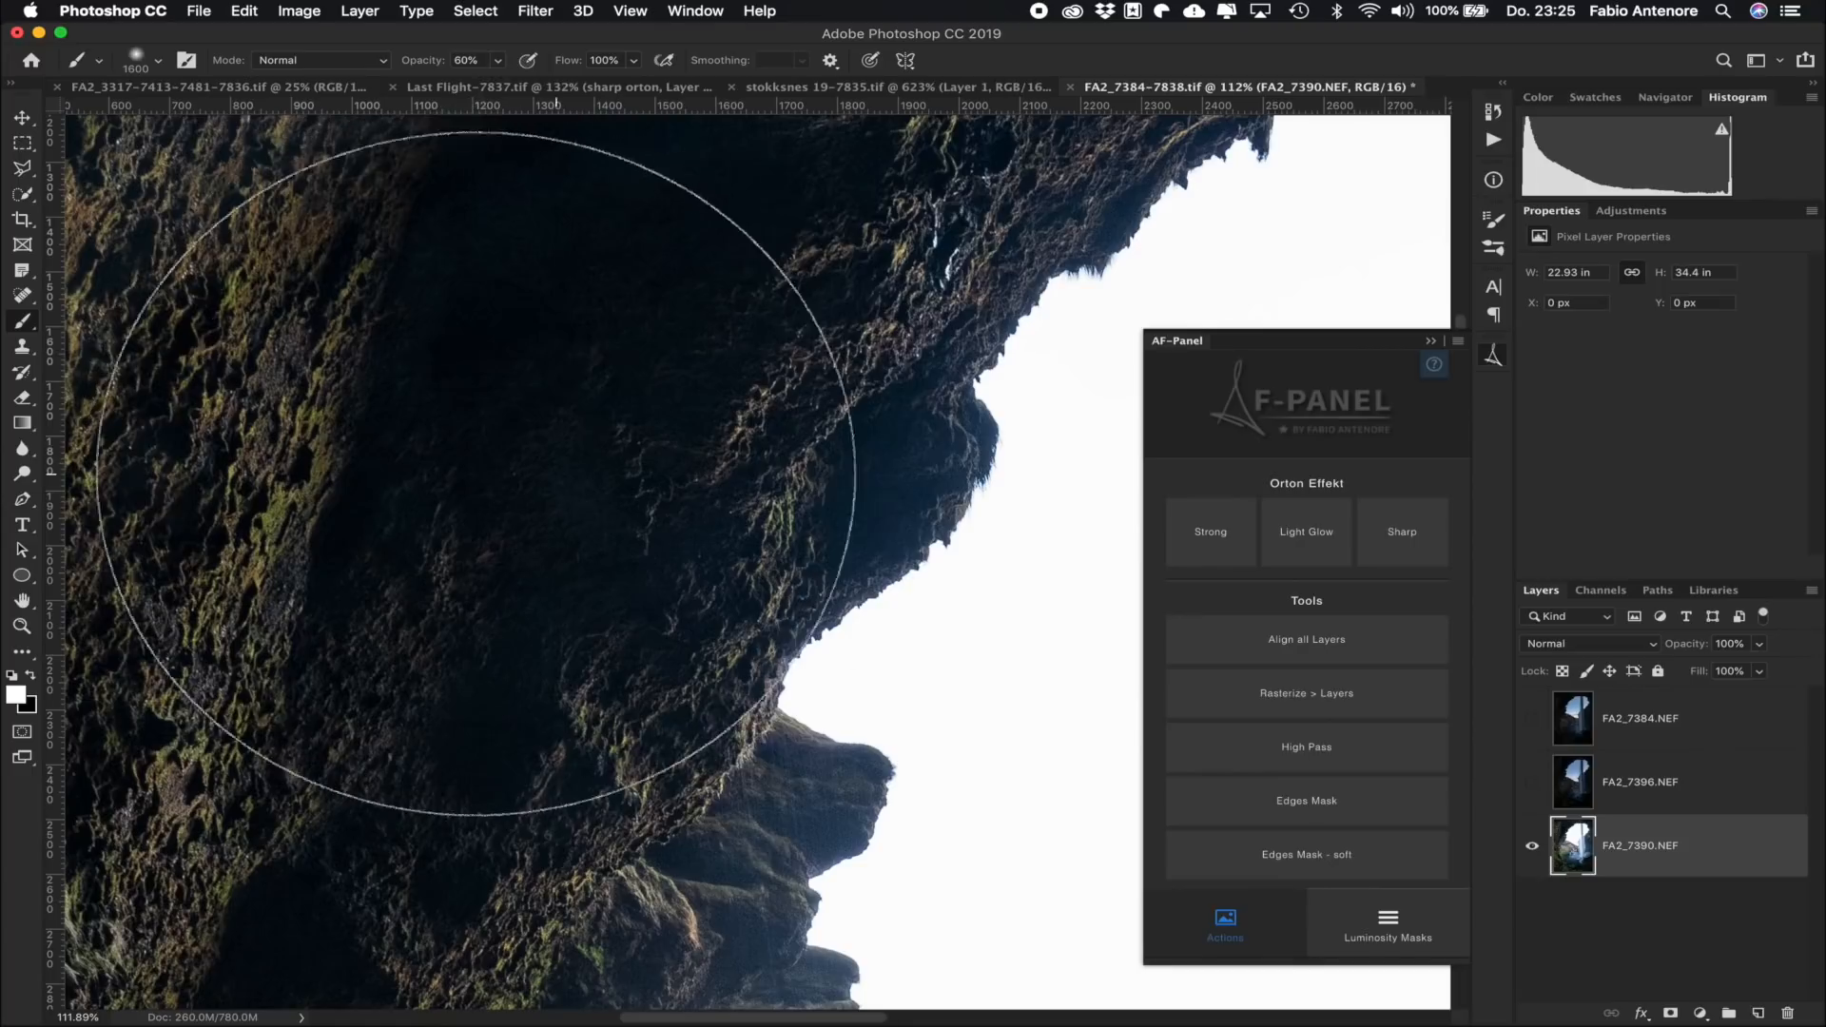
Step: Show FA2_7396.NEF and FA2_7384.NEF again, and align the three exposures with the Align all Layers tool
click(1532, 782)
click(1533, 718)
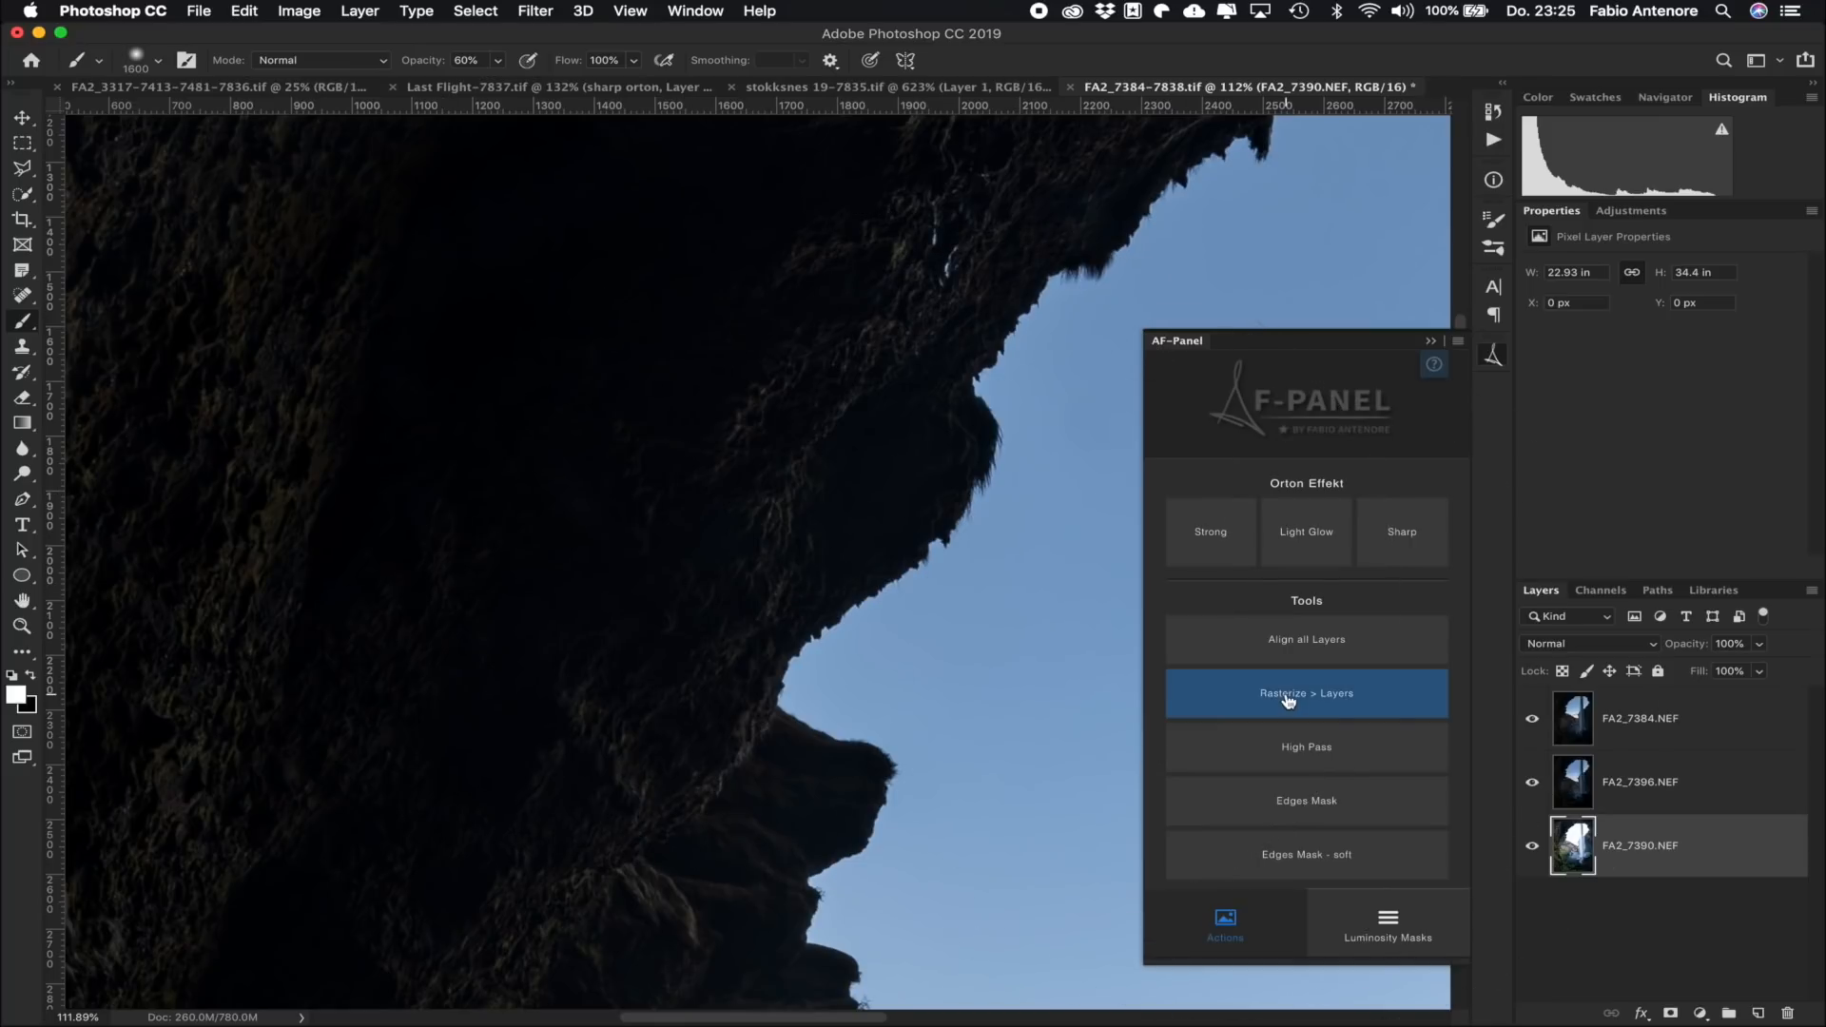
click(1322, 642)
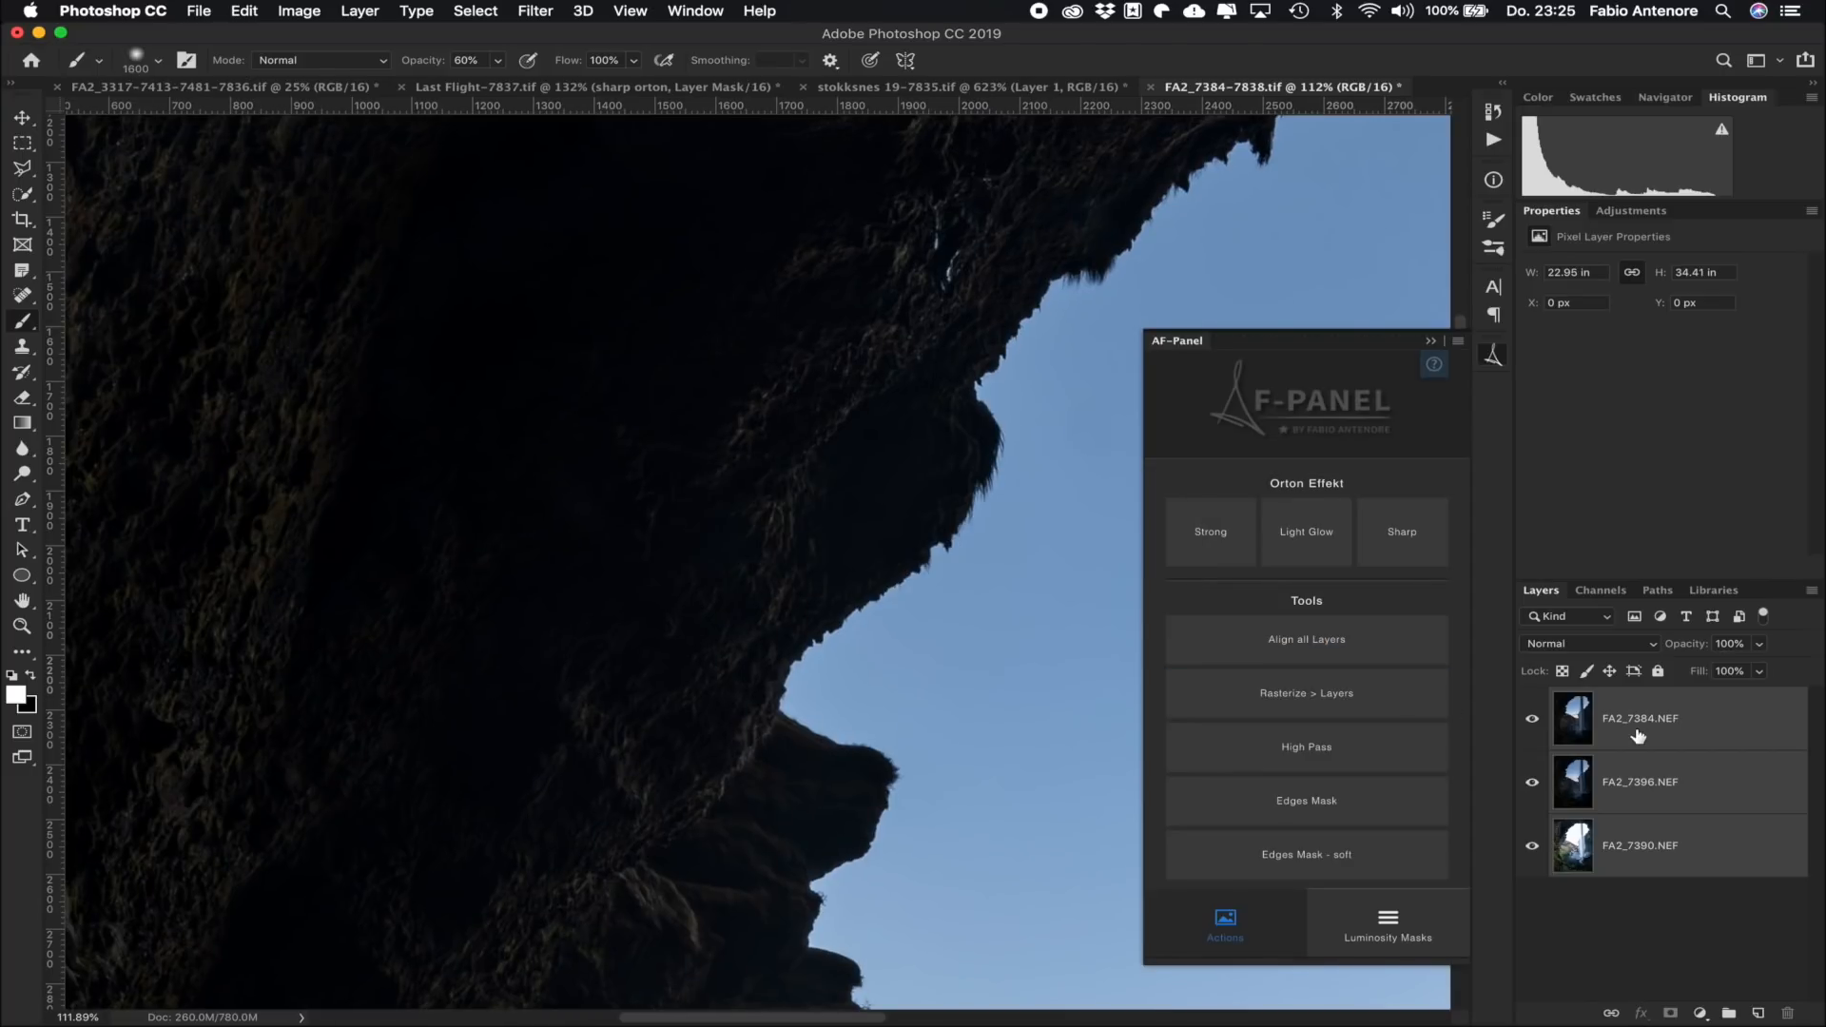
Step: Toggle the FA2_7384.NEF layer's visibility repeatedly to check the alignment, and review the whole waterfall image
click(1535, 721)
click(1533, 720)
click(1533, 720)
click(1533, 720)
click(1534, 721)
click(1534, 721)
click(1534, 721)
click(1533, 721)
alt+scroll(784, 478, down, 5)
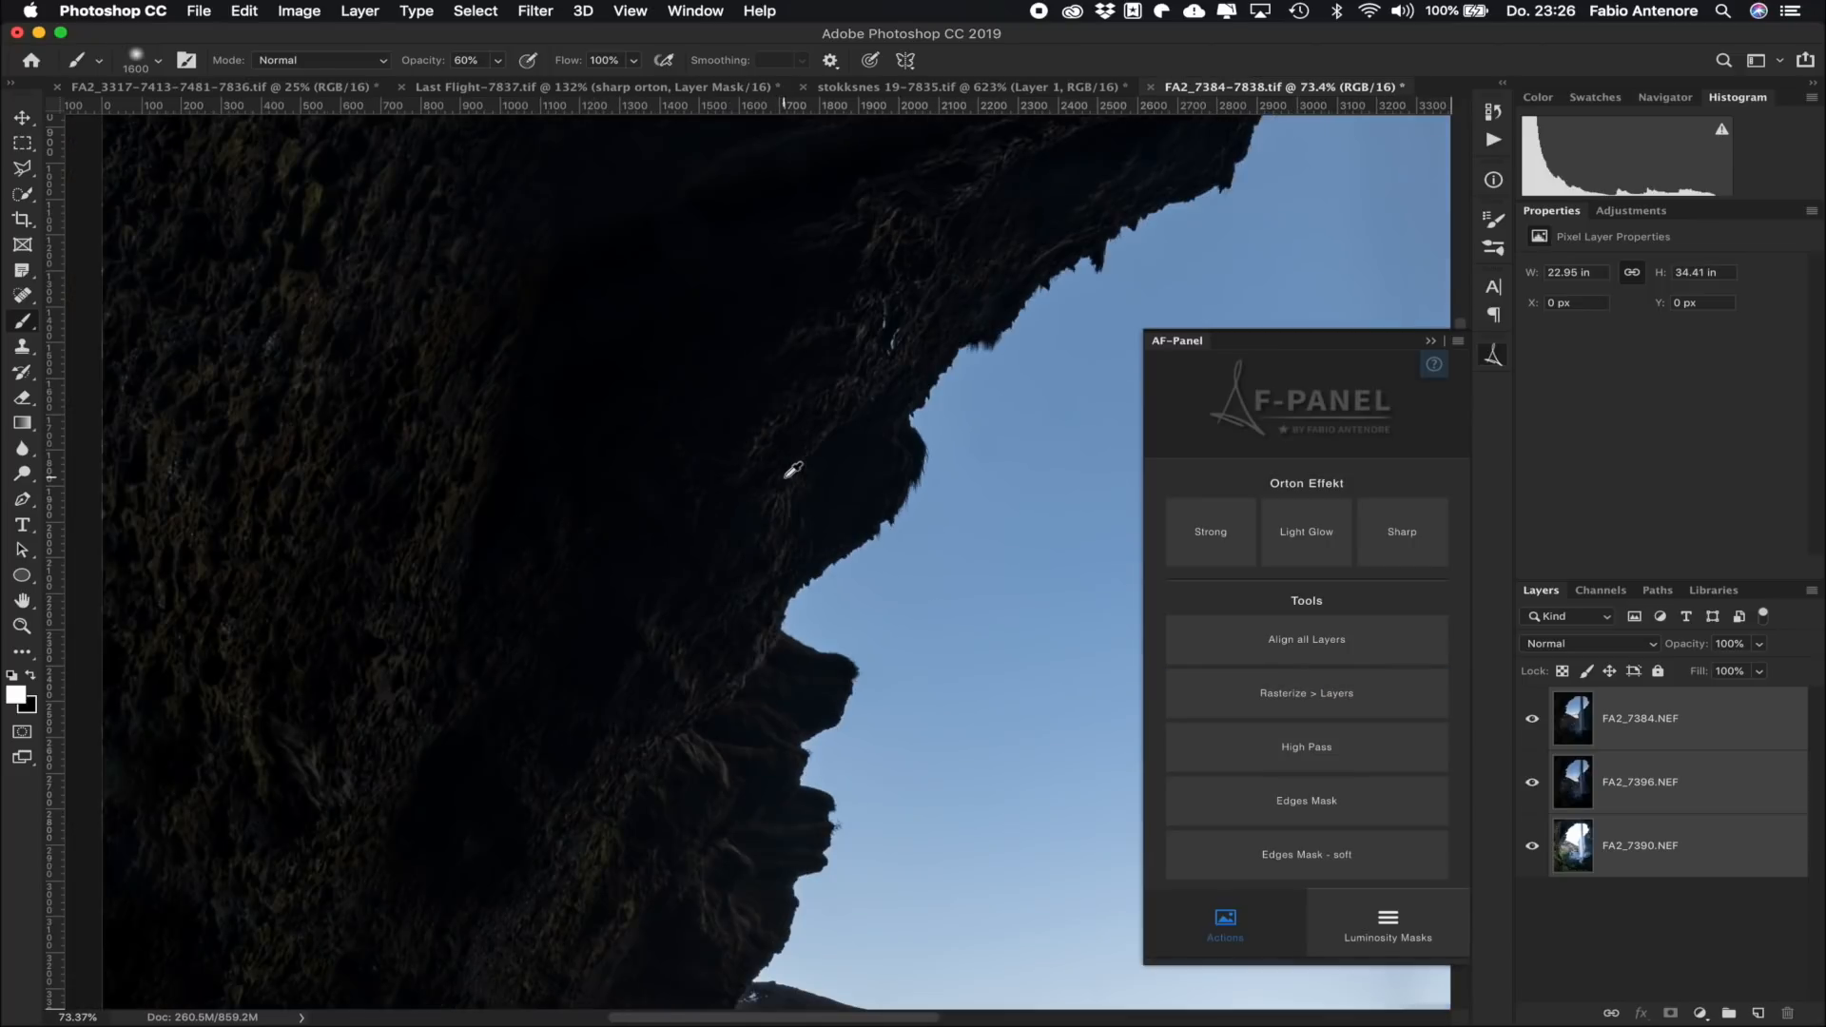
scroll(793, 470, down, 2)
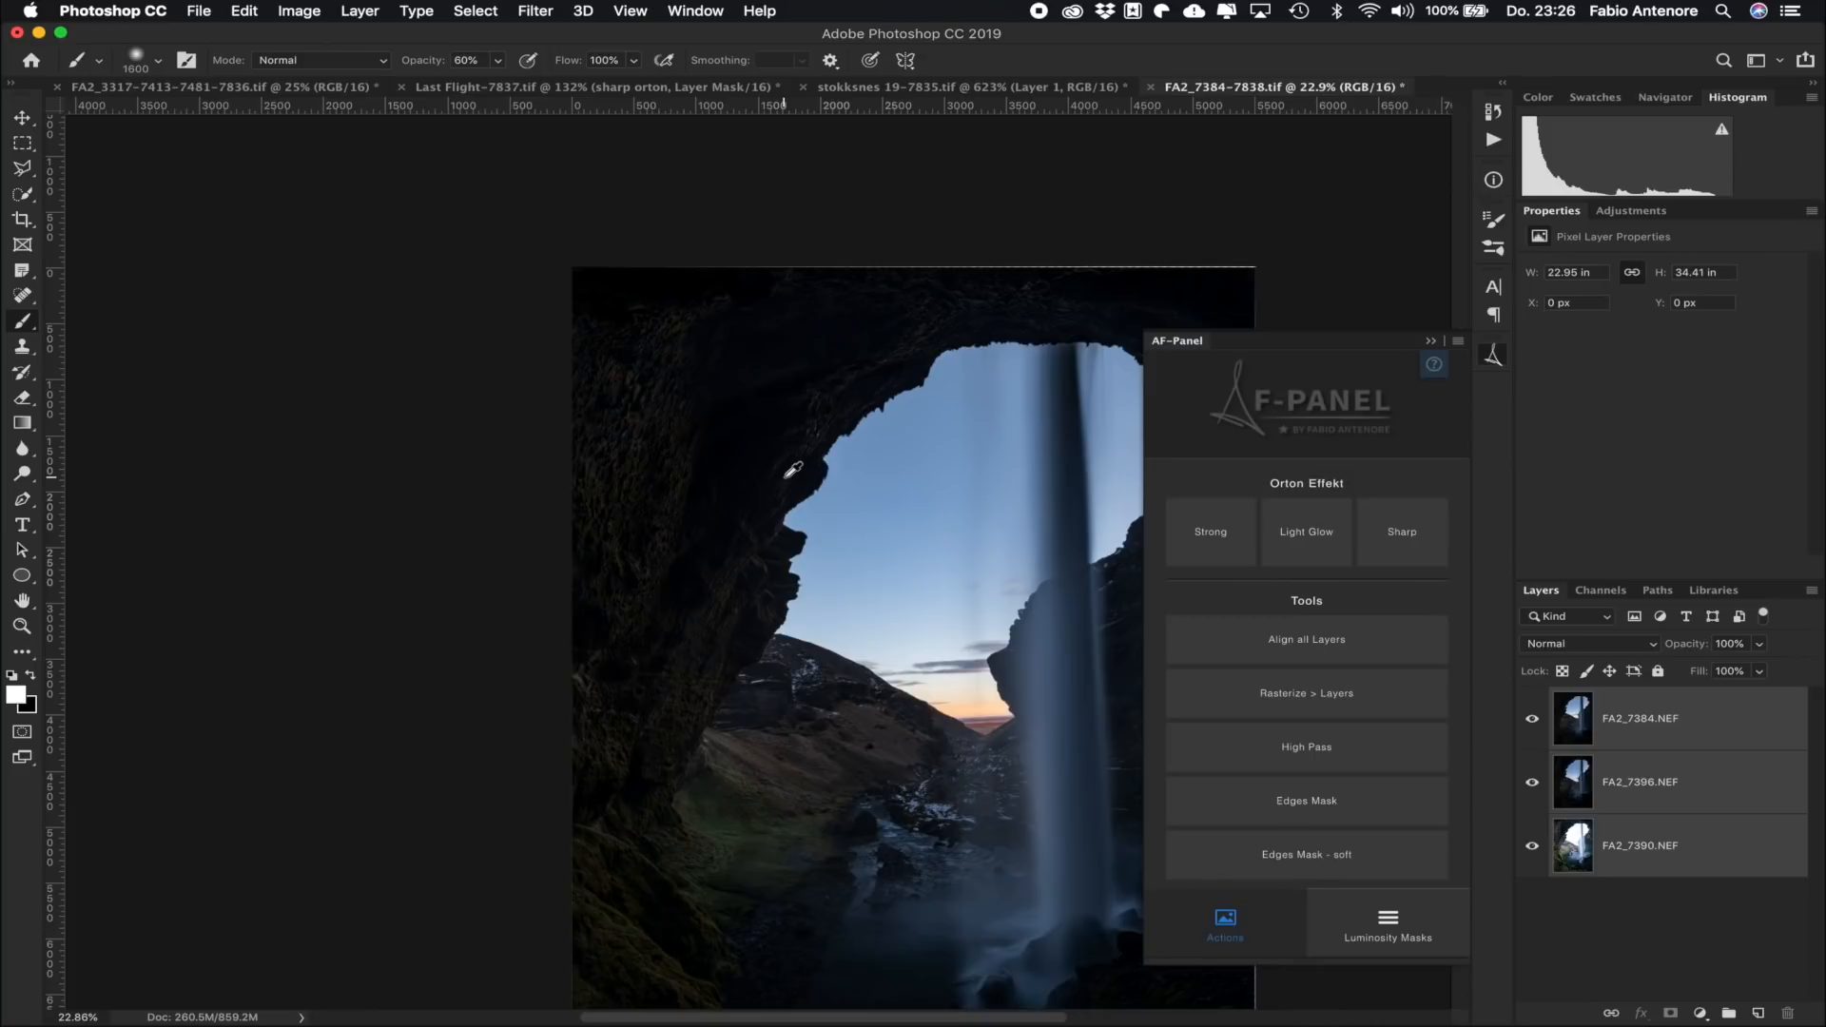
scroll(793, 470, down, 1)
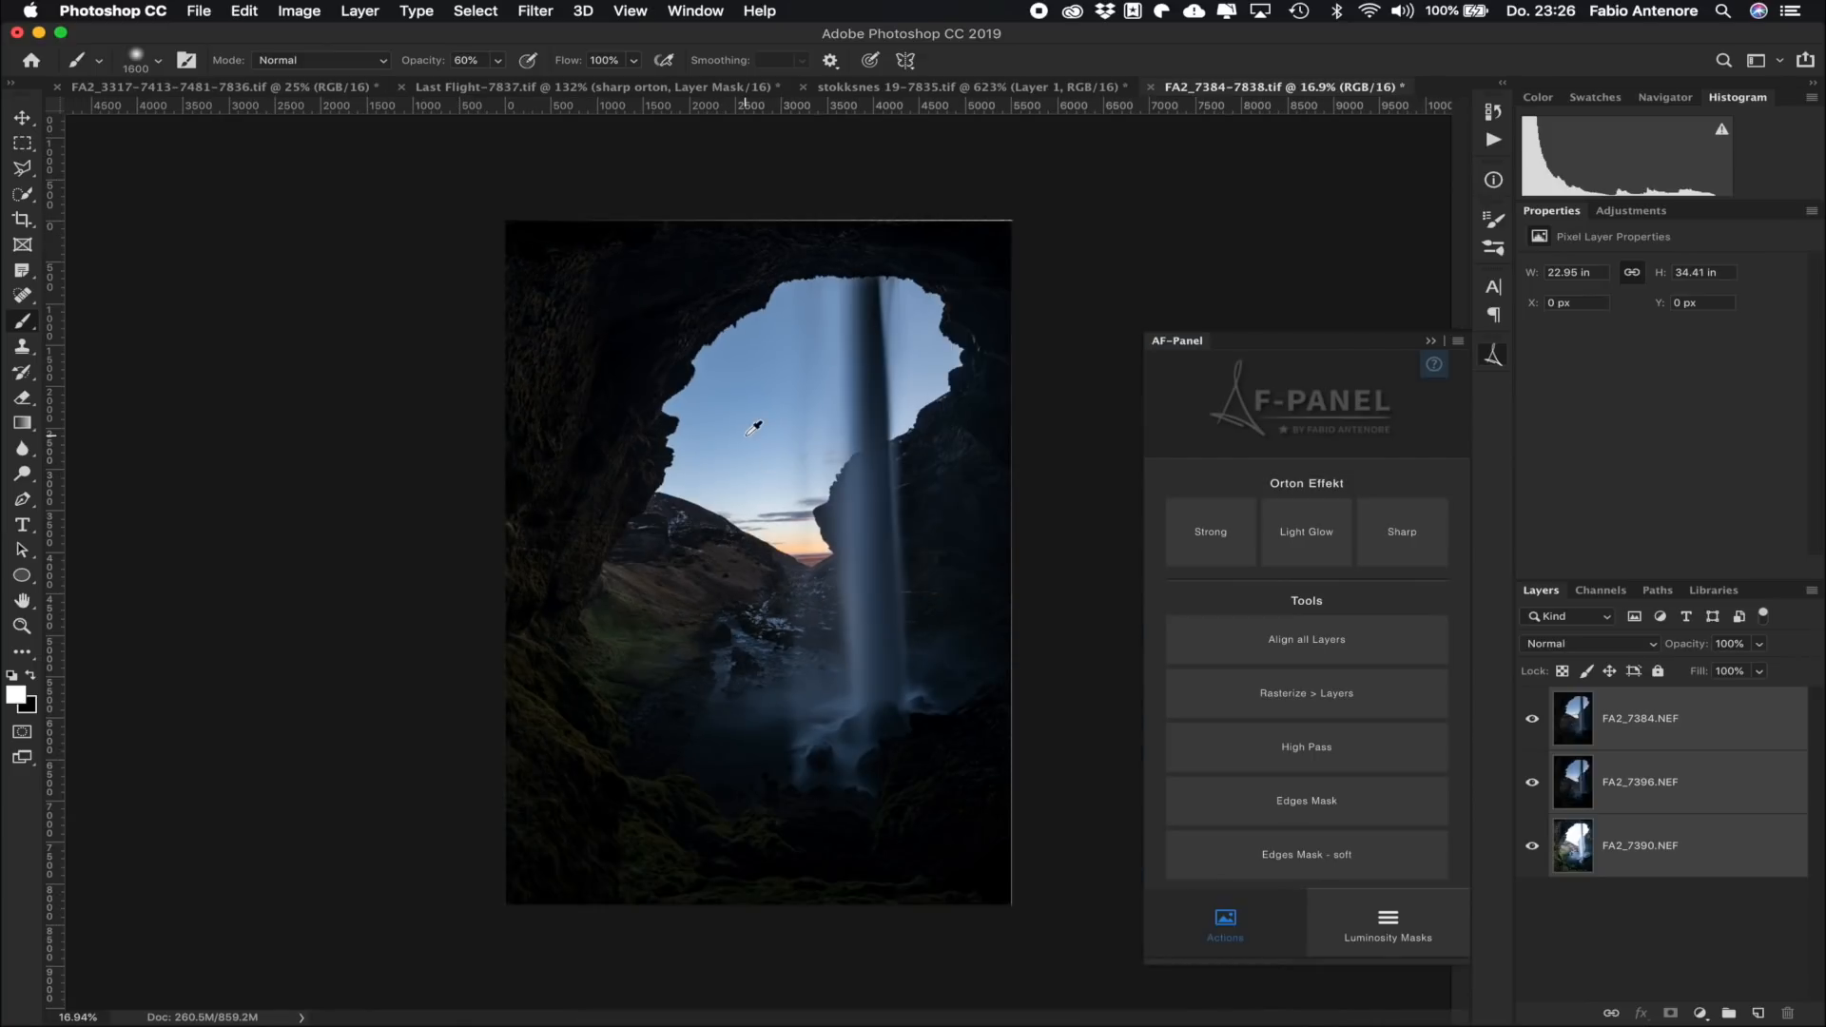
scroll(755, 423, up, 2)
scroll(752, 419, down, 1)
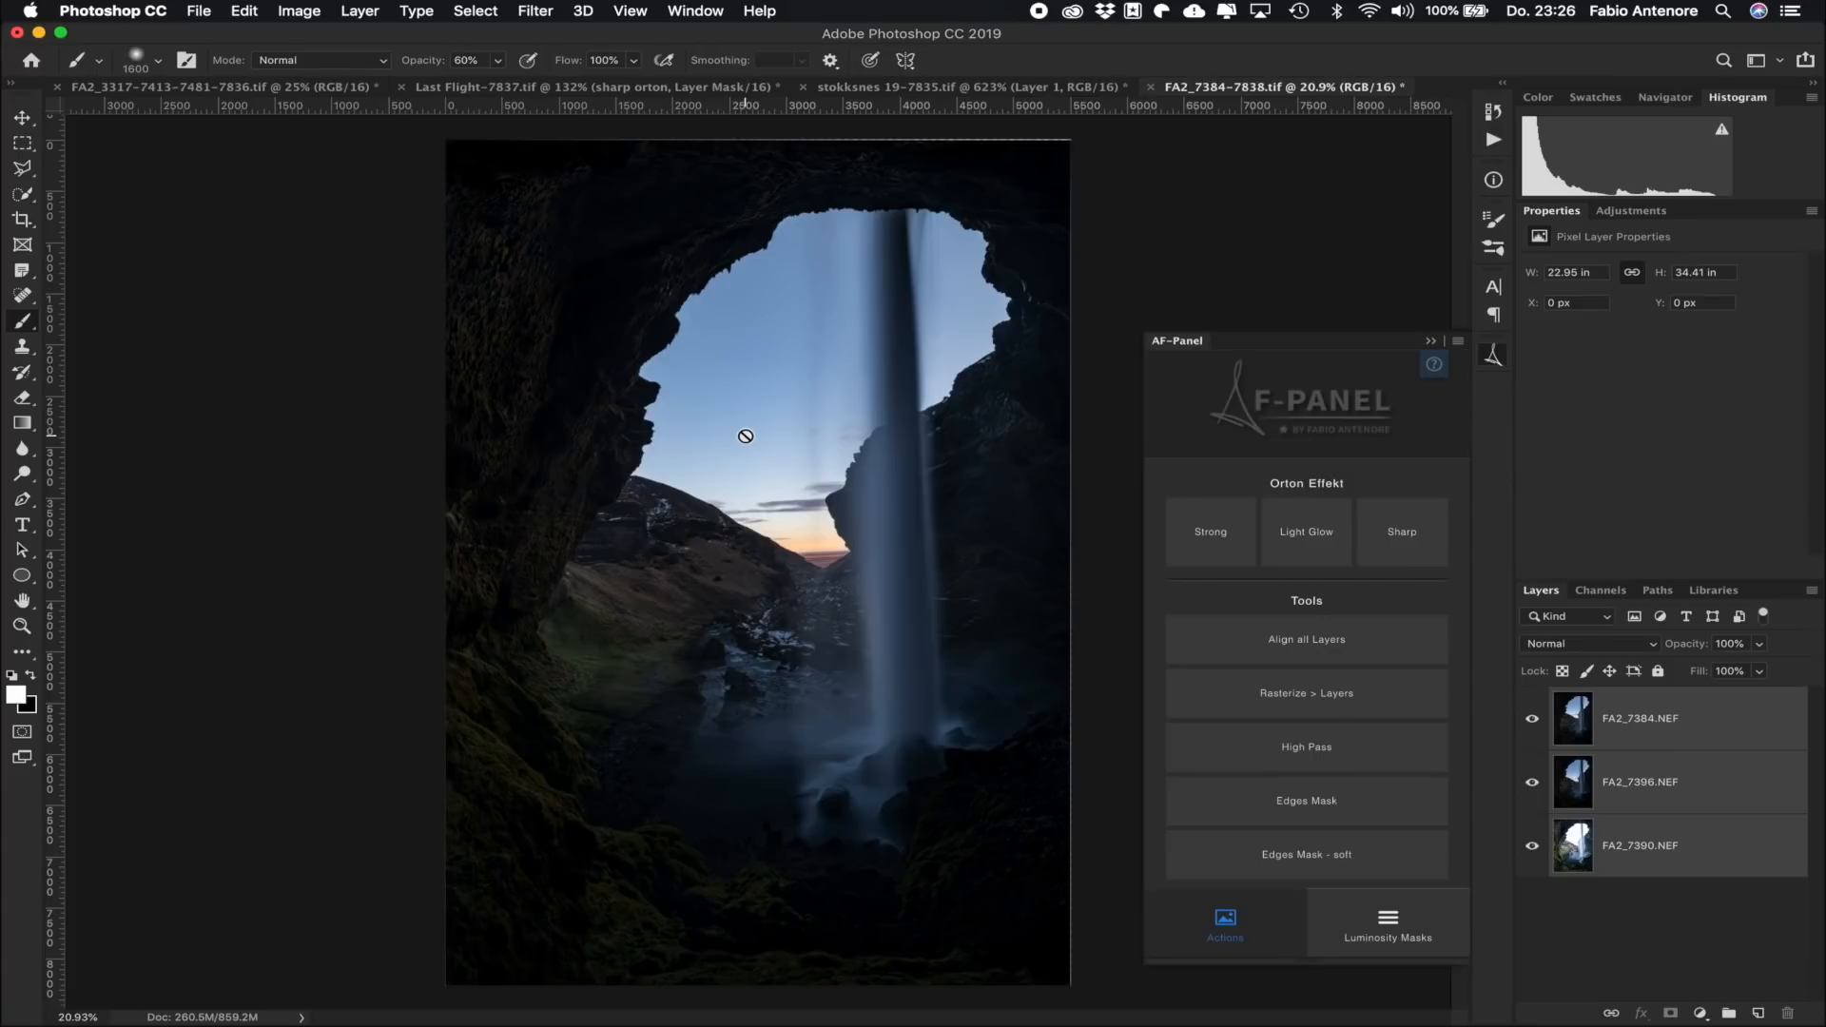
Step: Look through the AF-Panel's additional options and links, and close them without choosing any
click(1460, 343)
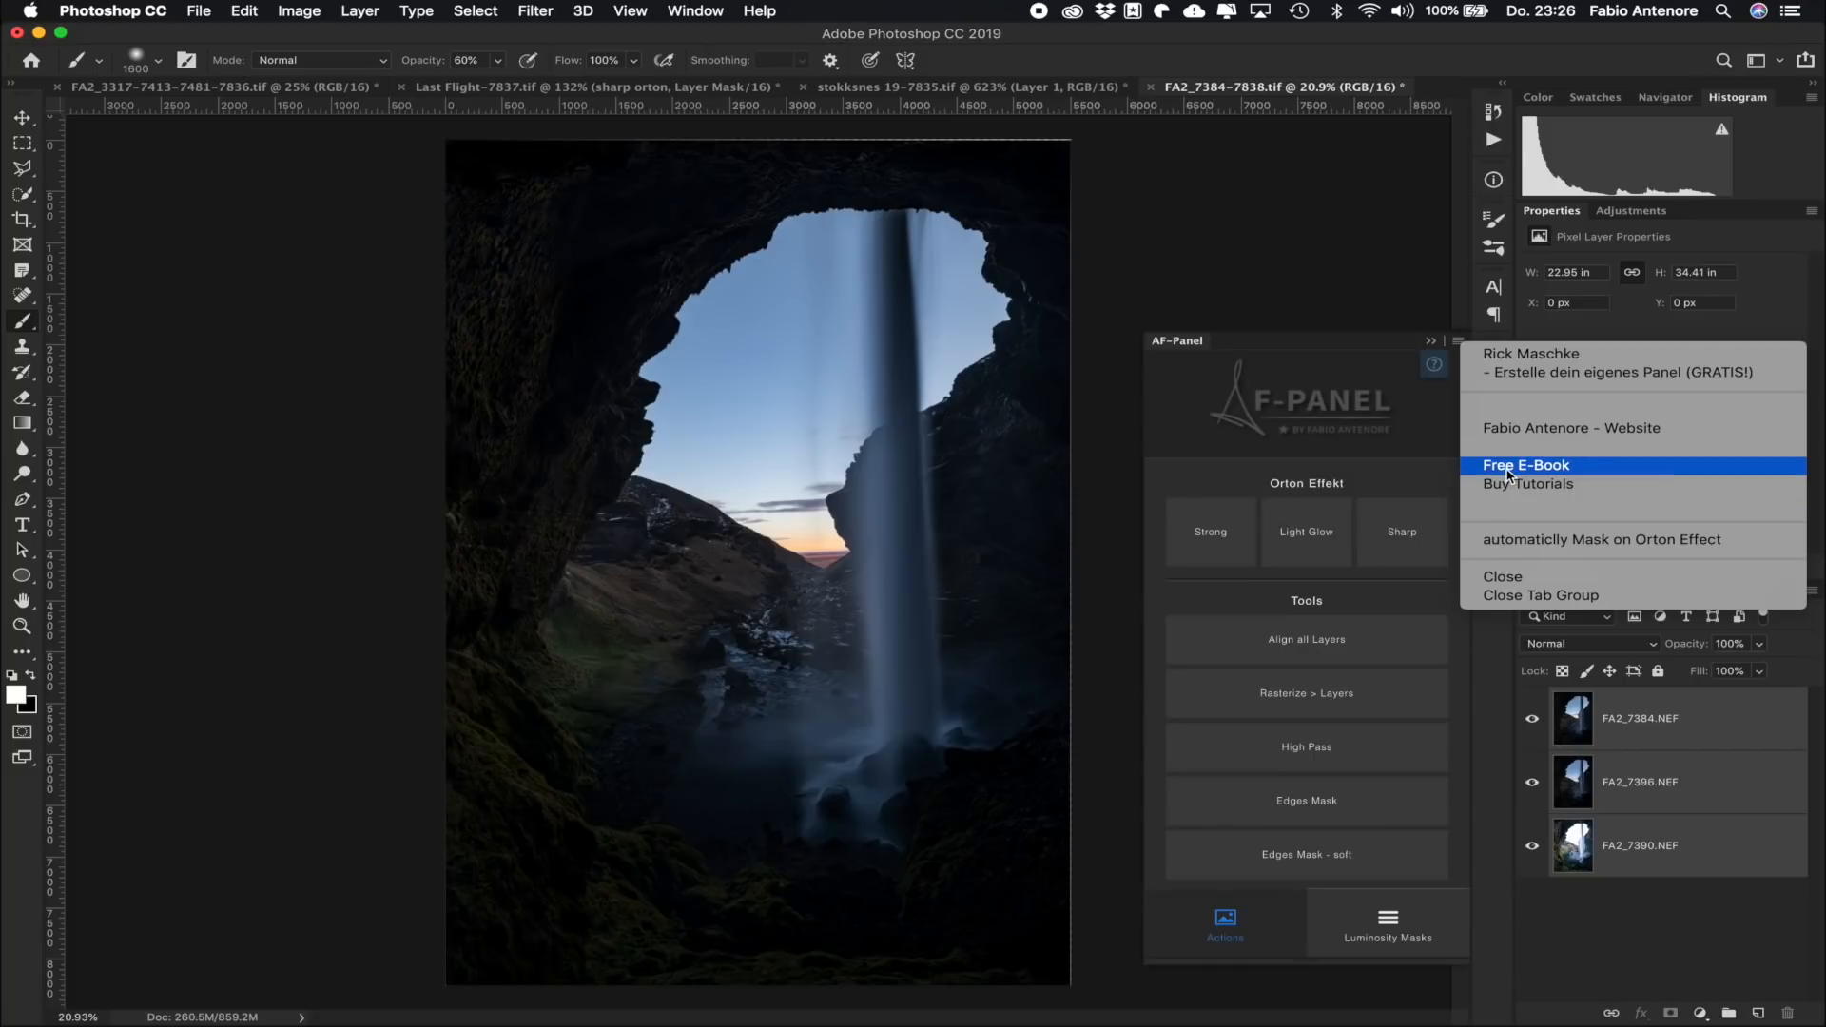
click(1337, 369)
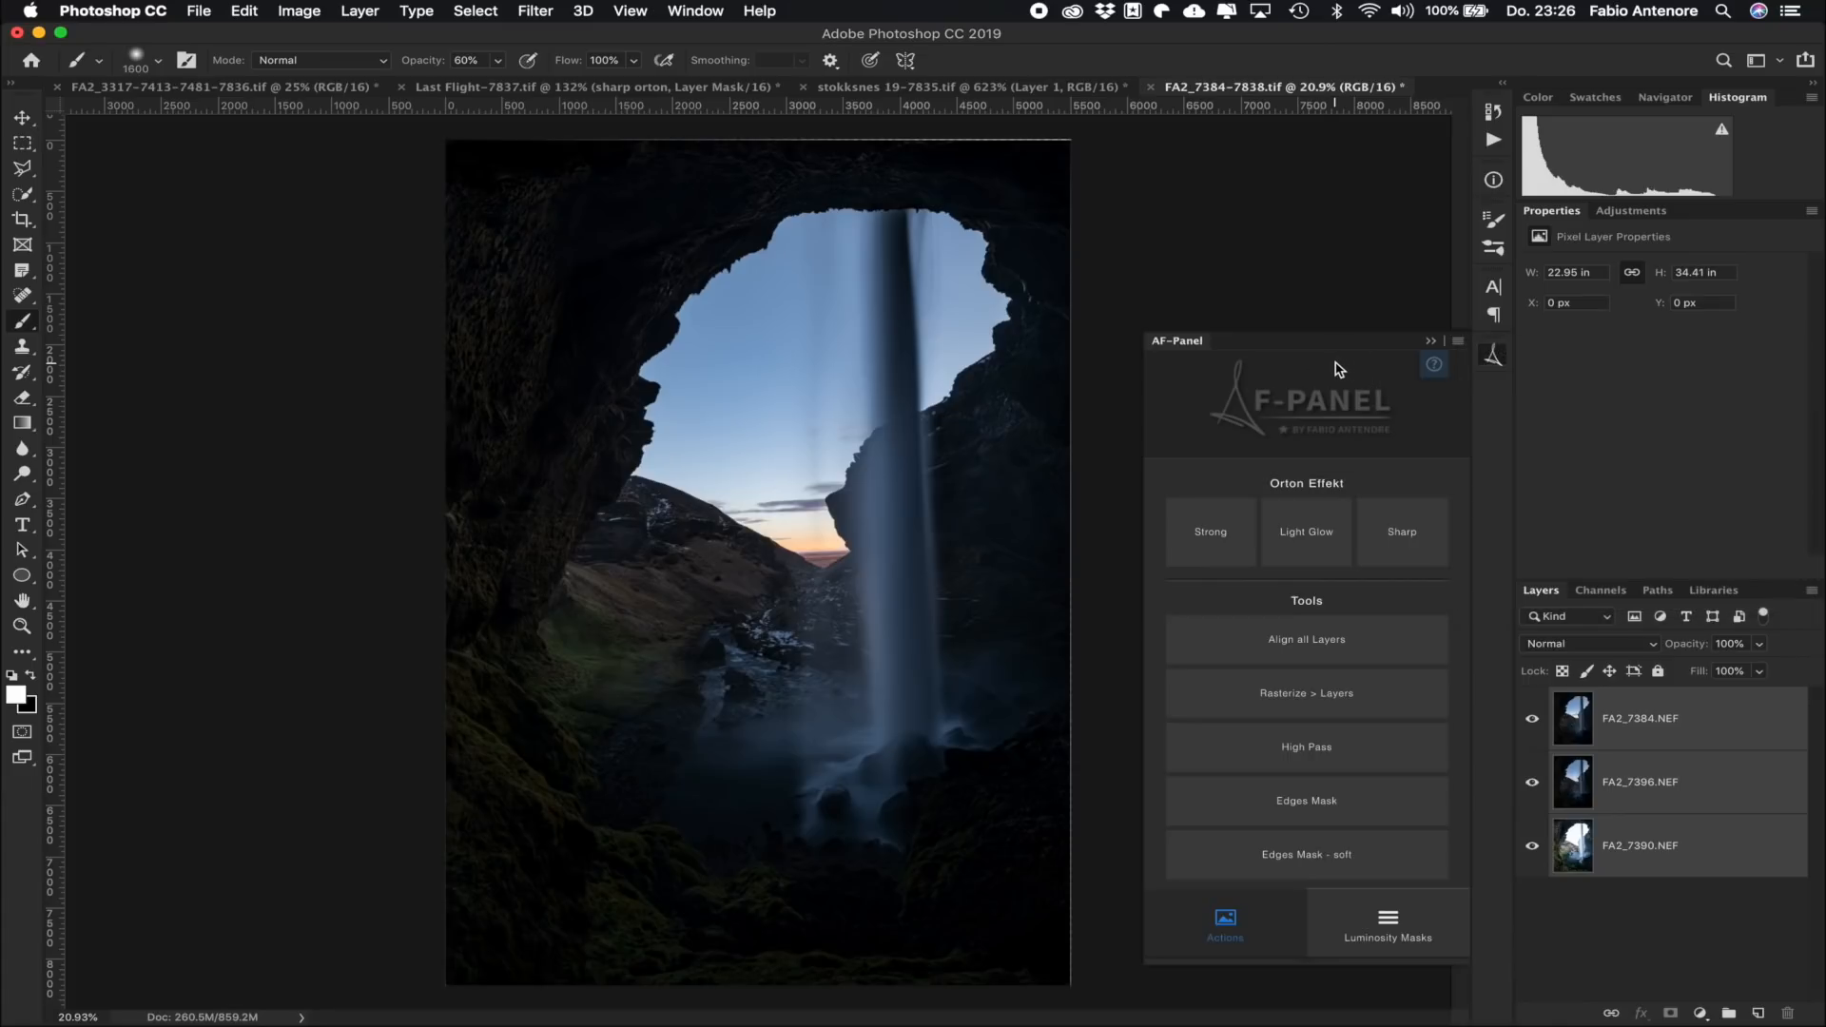